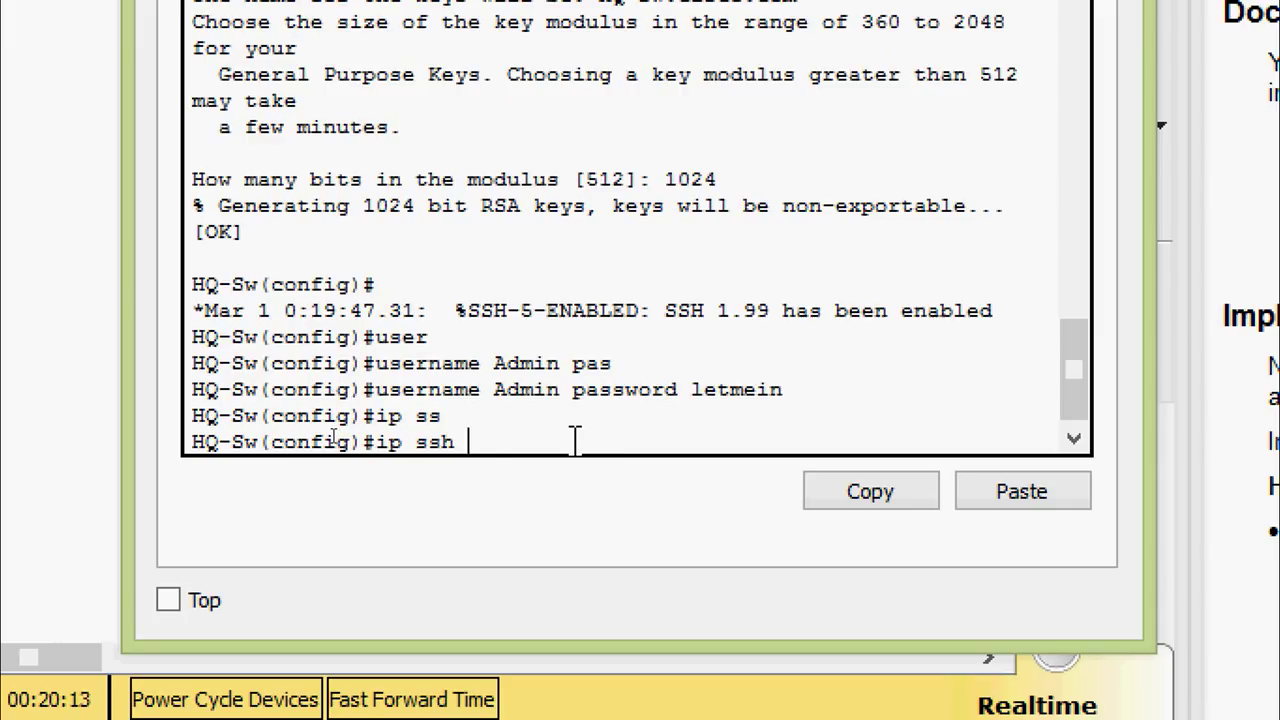
# Set SSH version 2 and limit SSH authentication retries to 2 on HQ-Sw
pyautogui.press('Tab')
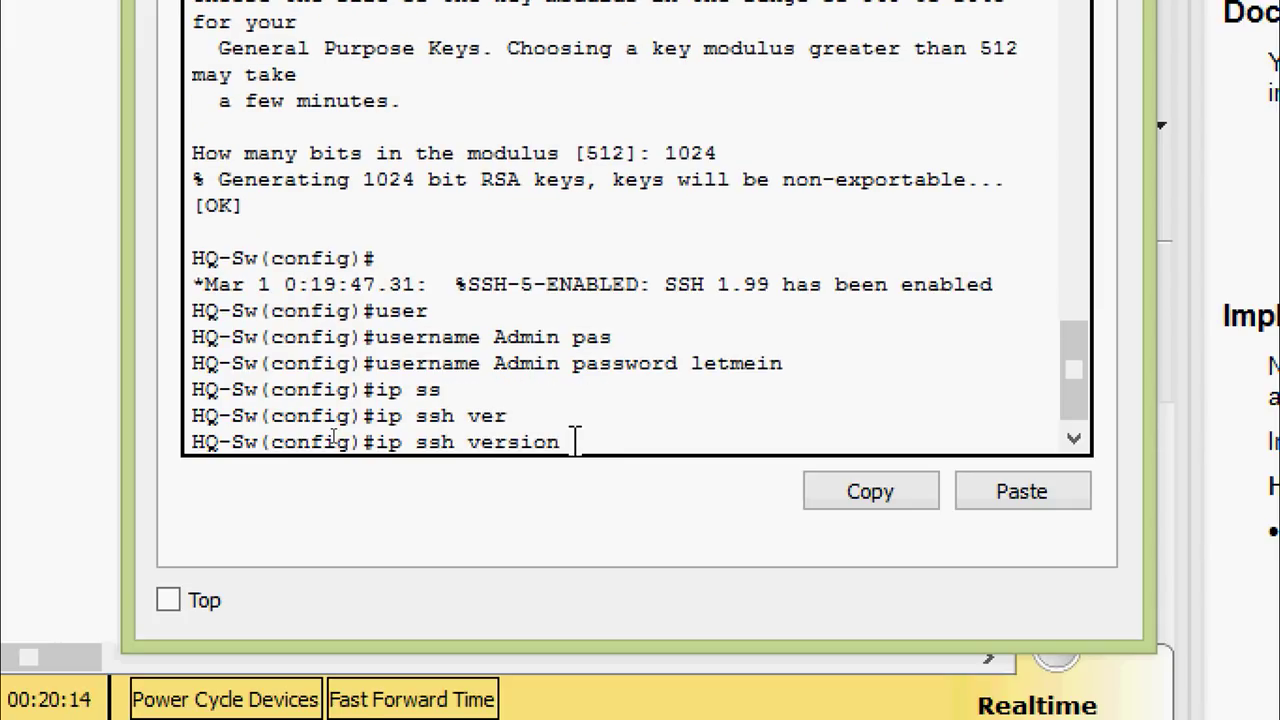
pyautogui.write('2')
pyautogui.press('Return')
pyautogui.write('ip ss')
pyautogui.press('Tab')
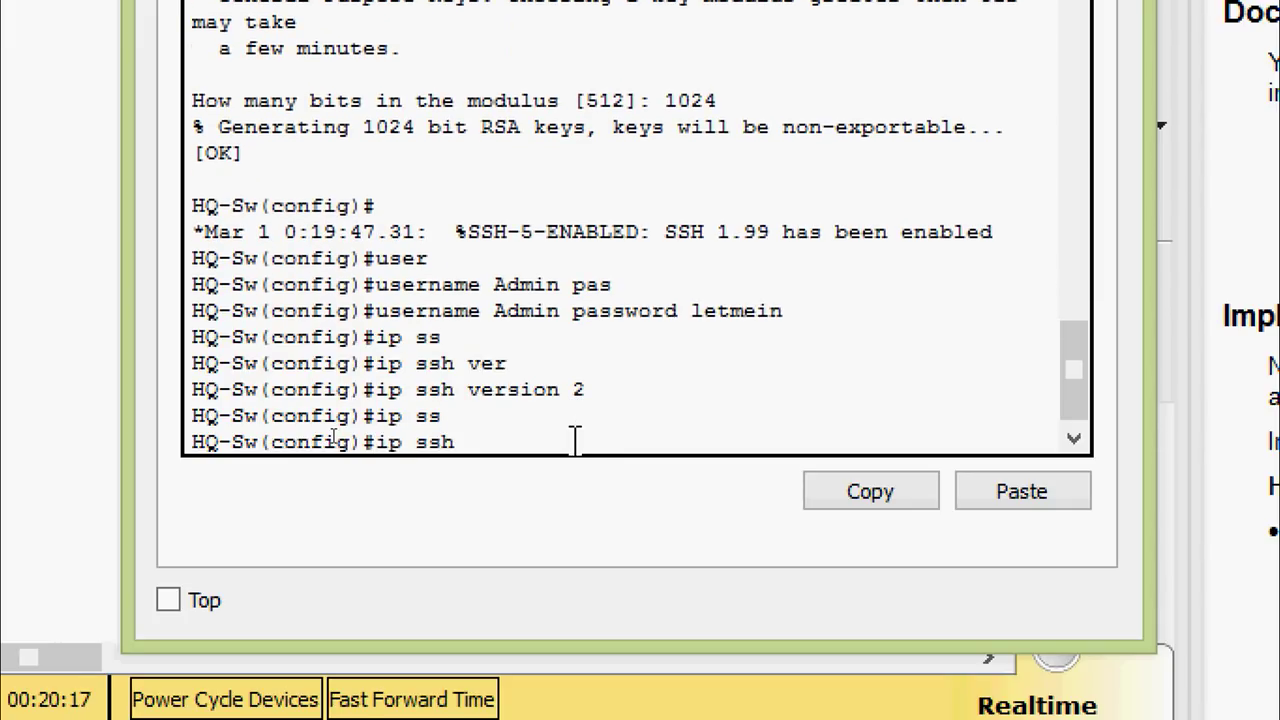
pyautogui.write('au')
pyautogui.press('Tab')
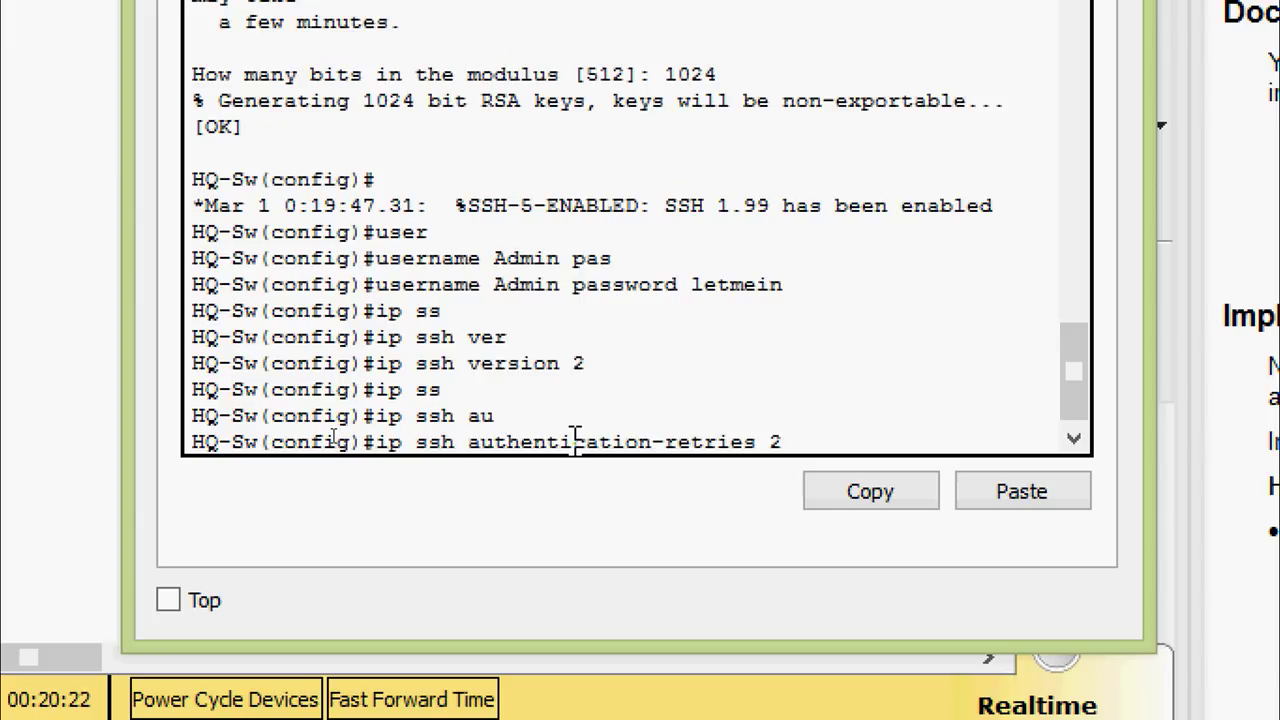
pyautogui.write('2')
pyautogui.press('Return')
# Set the SSH time-out to 60 seconds
pyautogui.write('ip s')
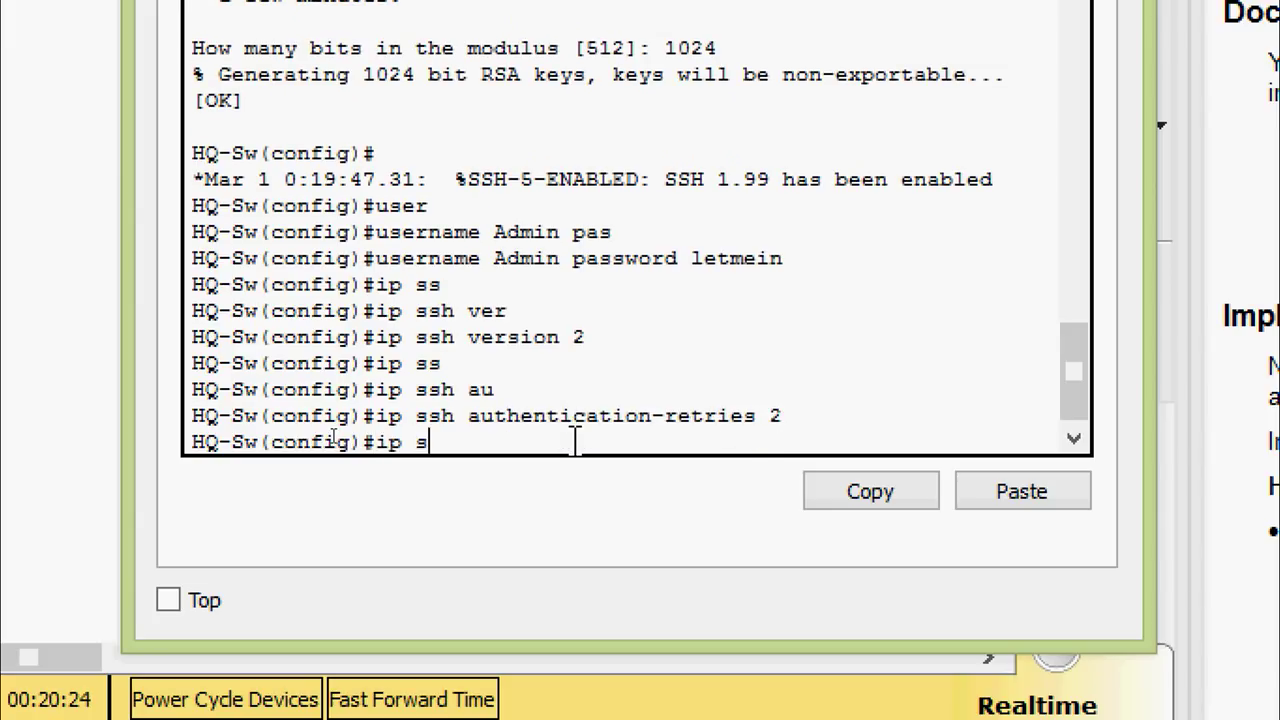
pyautogui.write('s')
pyautogui.press('Tab')
pyautogui.write('ti')
pyautogui.press('Tab')
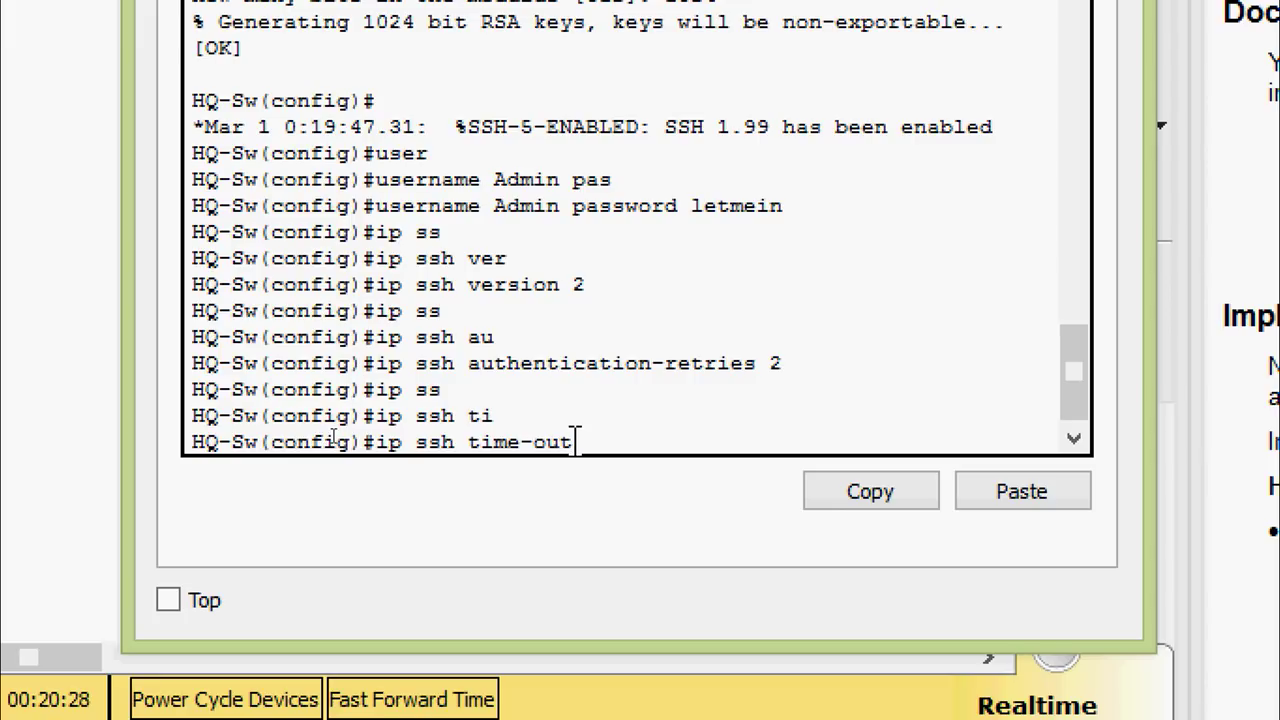
pyautogui.write('60')
pyautogui.press('Return')
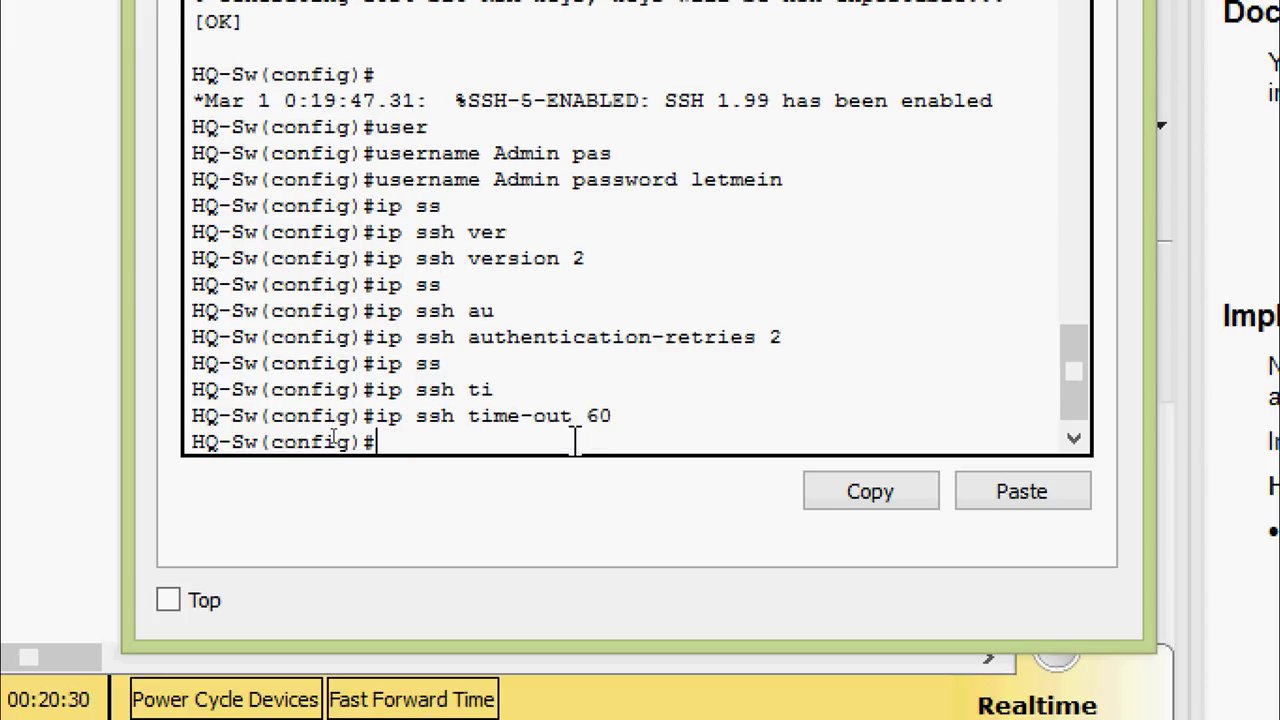
# Configure VTY lines 0 15 with login local
pyautogui.write('line')
pyautogui.press('Tab')
pyautogui.write('vt')
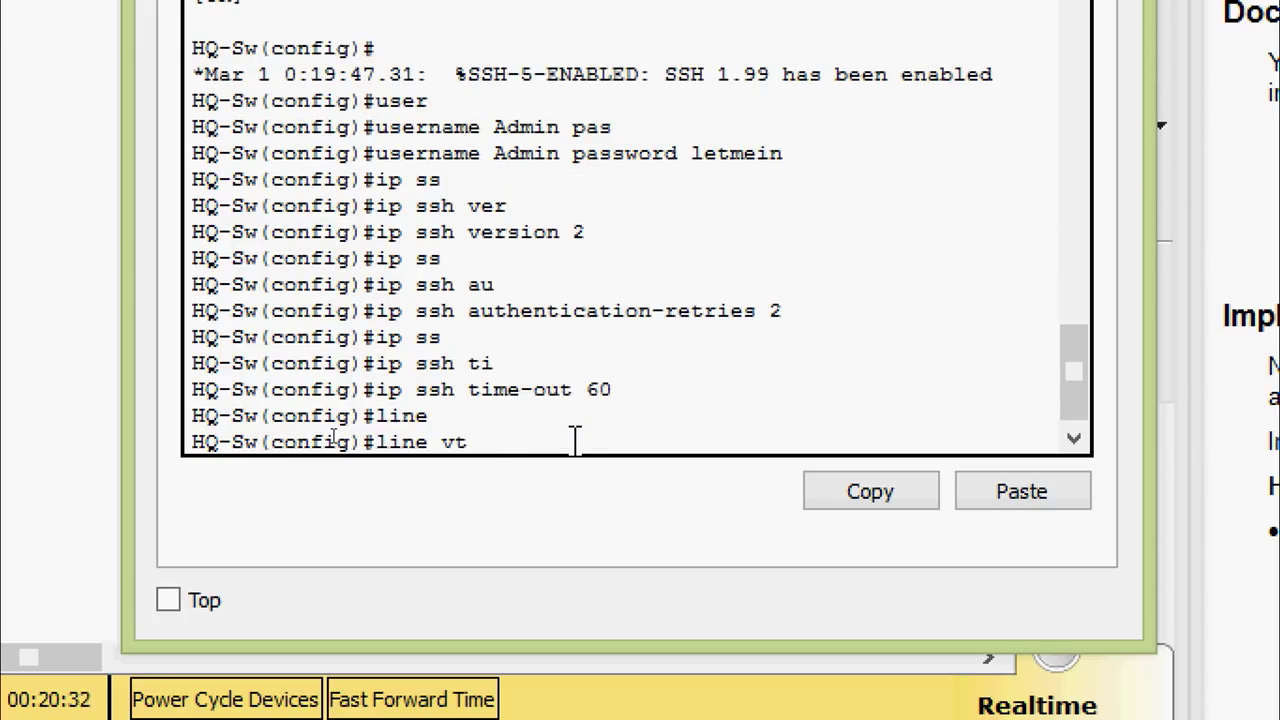
pyautogui.press('Tab')
pyautogui.write('0')
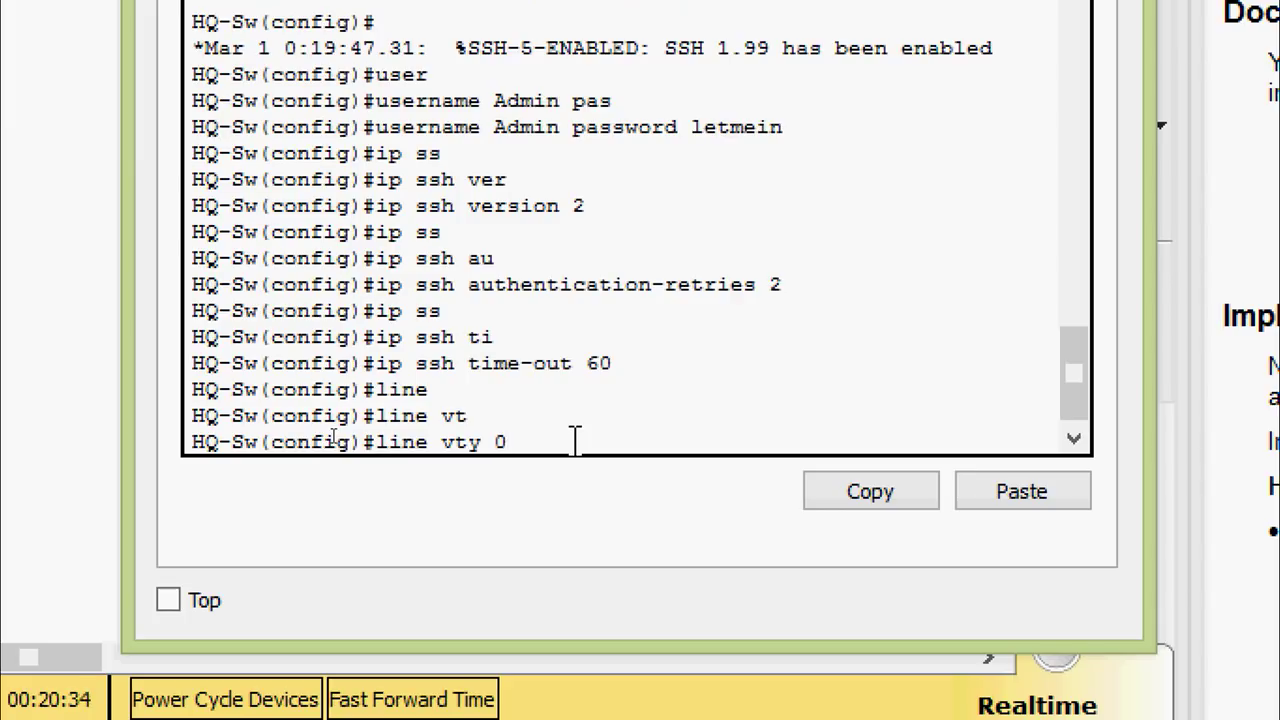
pyautogui.write(' 15')
pyautogui.press('Return')
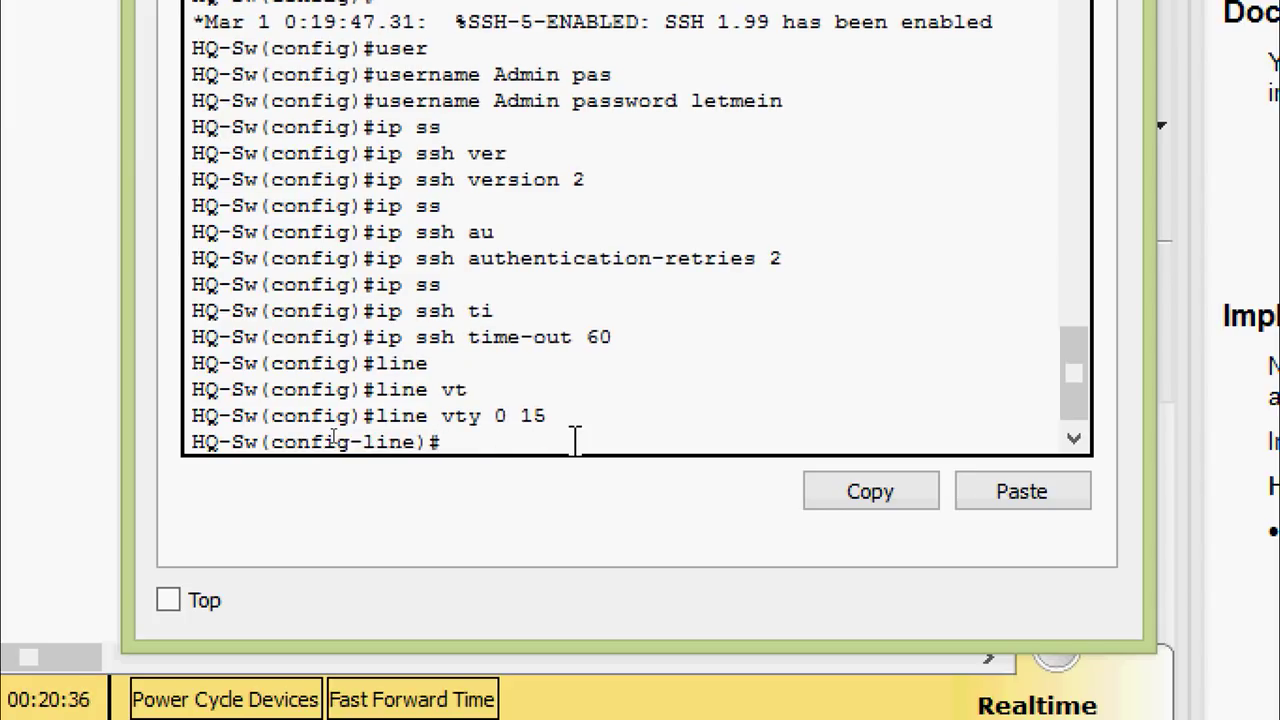
pyautogui.write('login')
pyautogui.press('Tab')
pyautogui.write('loc')
pyautogui.press('Tab')
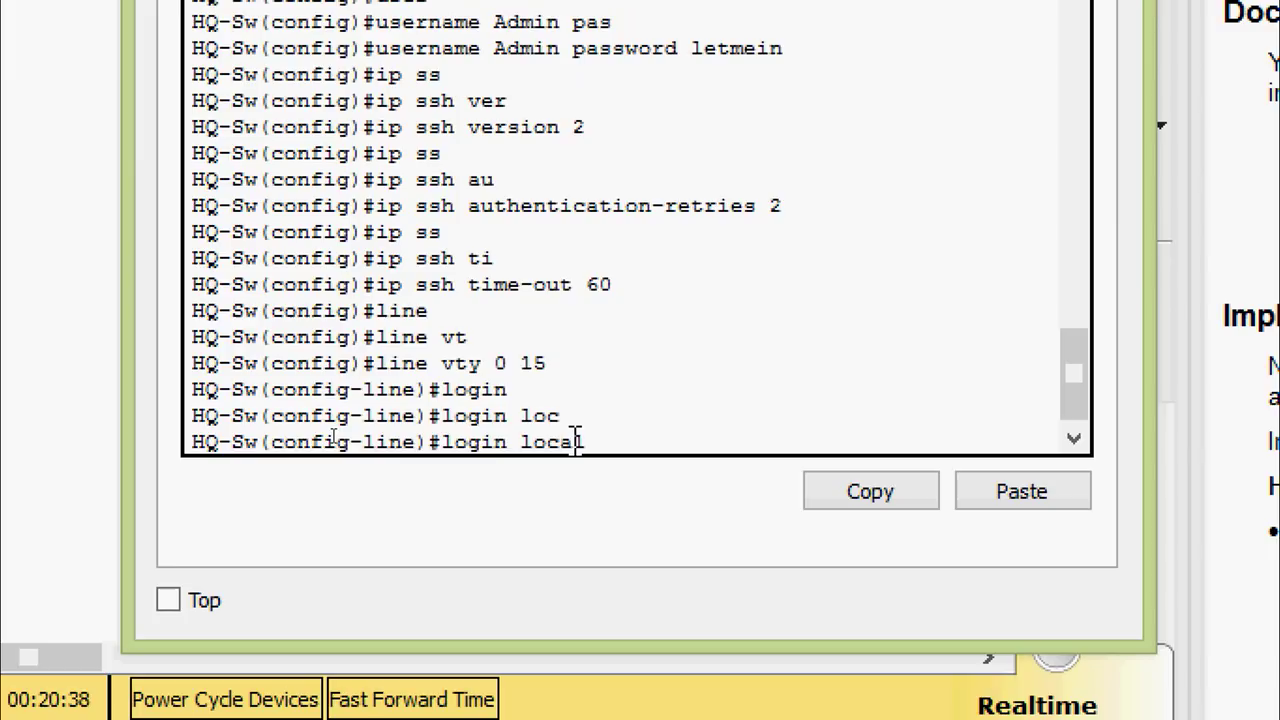
pyautogui.press('Return')
# Restrict the VTY lines to transport input ssh
pyautogui.write('tr')
pyautogui.press('Tab')
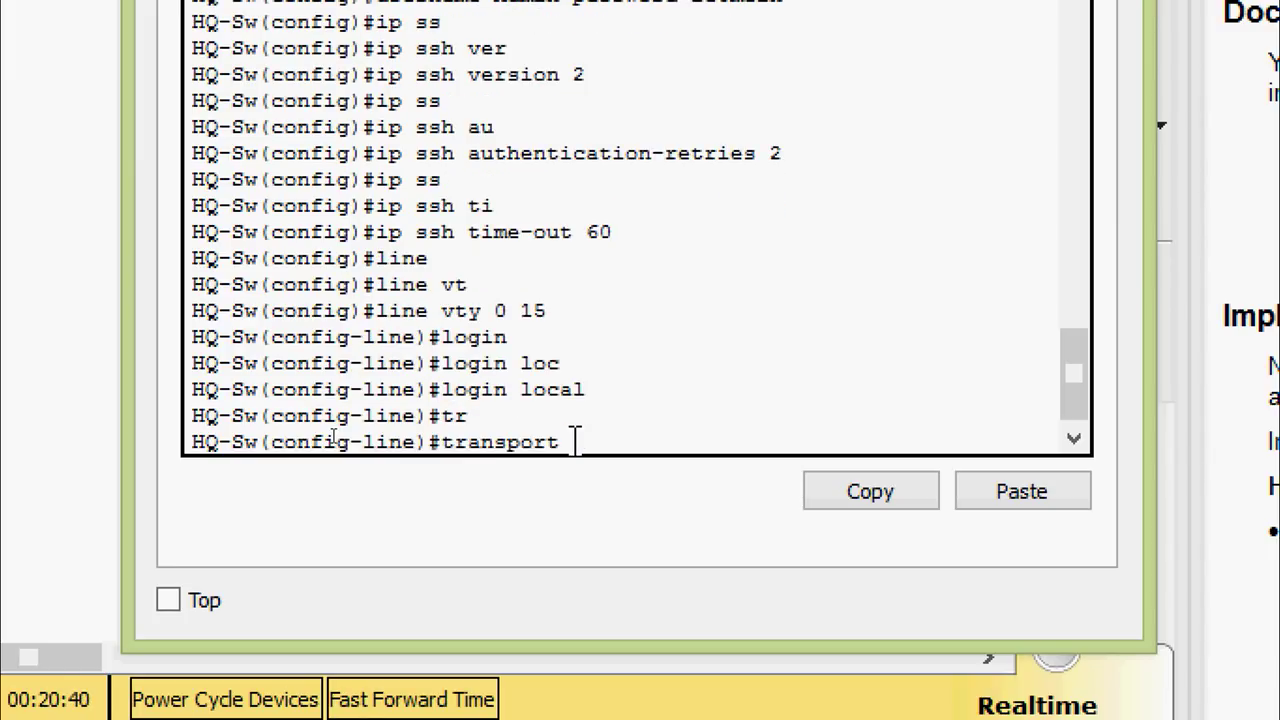
pyautogui.write('in')
pyautogui.press('Tab')
pyautogui.write('ss')
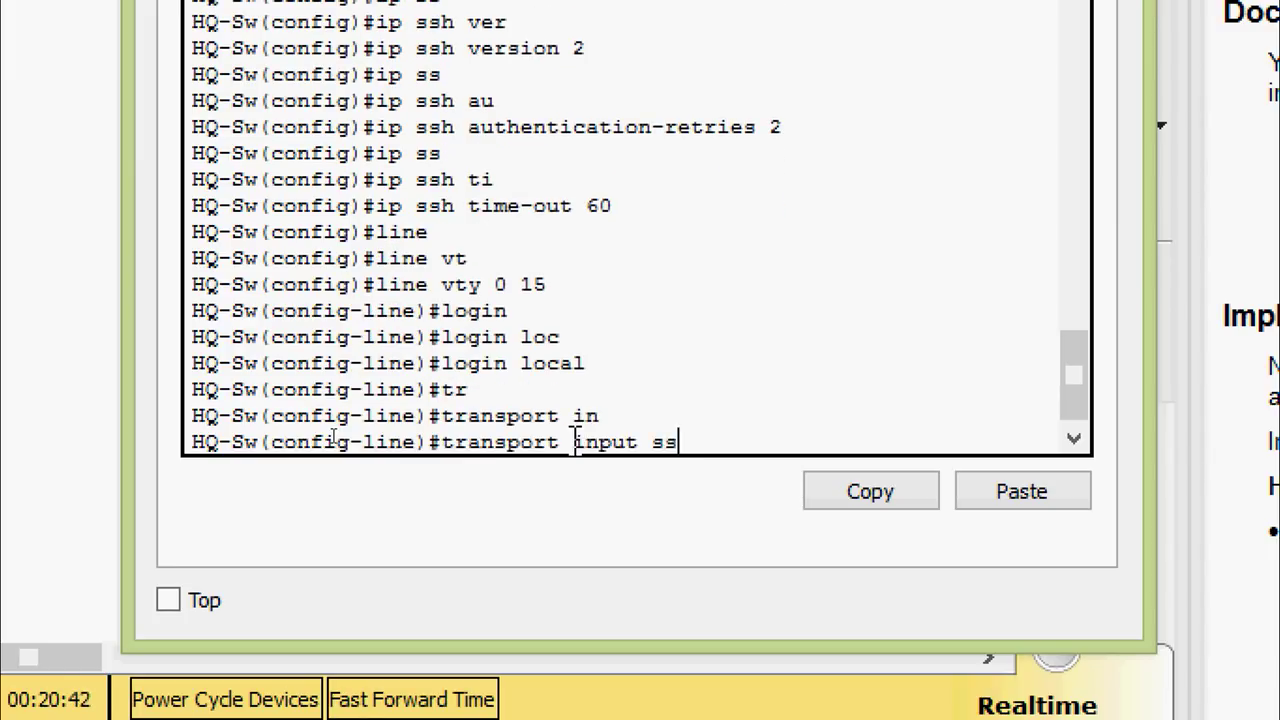
pyautogui.press('Tab')
pyautogui.press('Return')
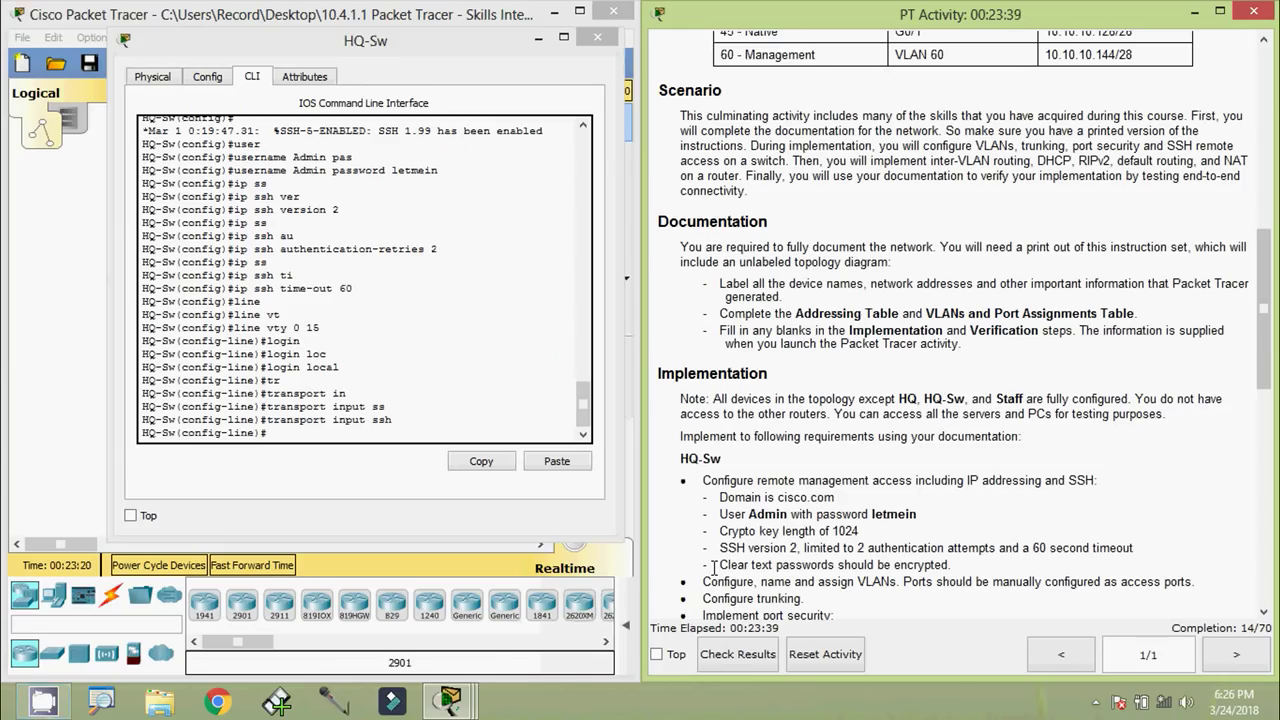
# Exit the VTY lines and enable service password-encryption on HQ-Sw
pyautogui.click(320, 411)
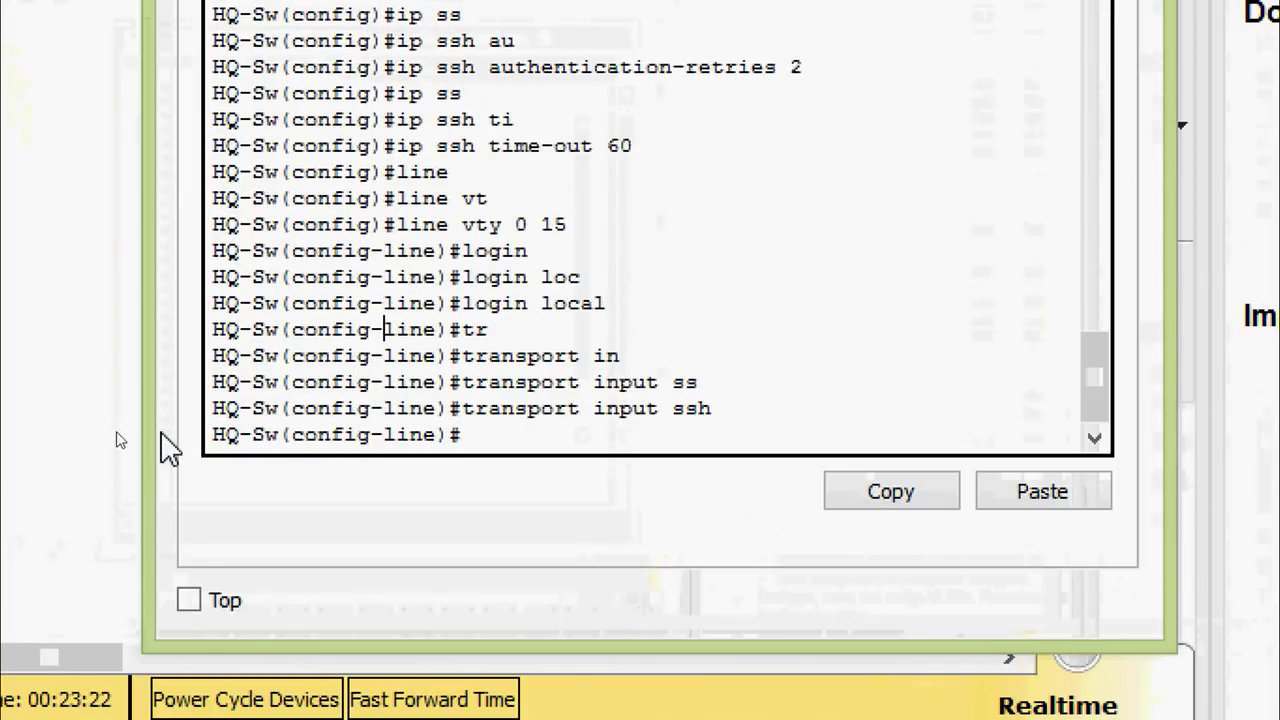
pyautogui.press('Return')
pyautogui.write('exit')
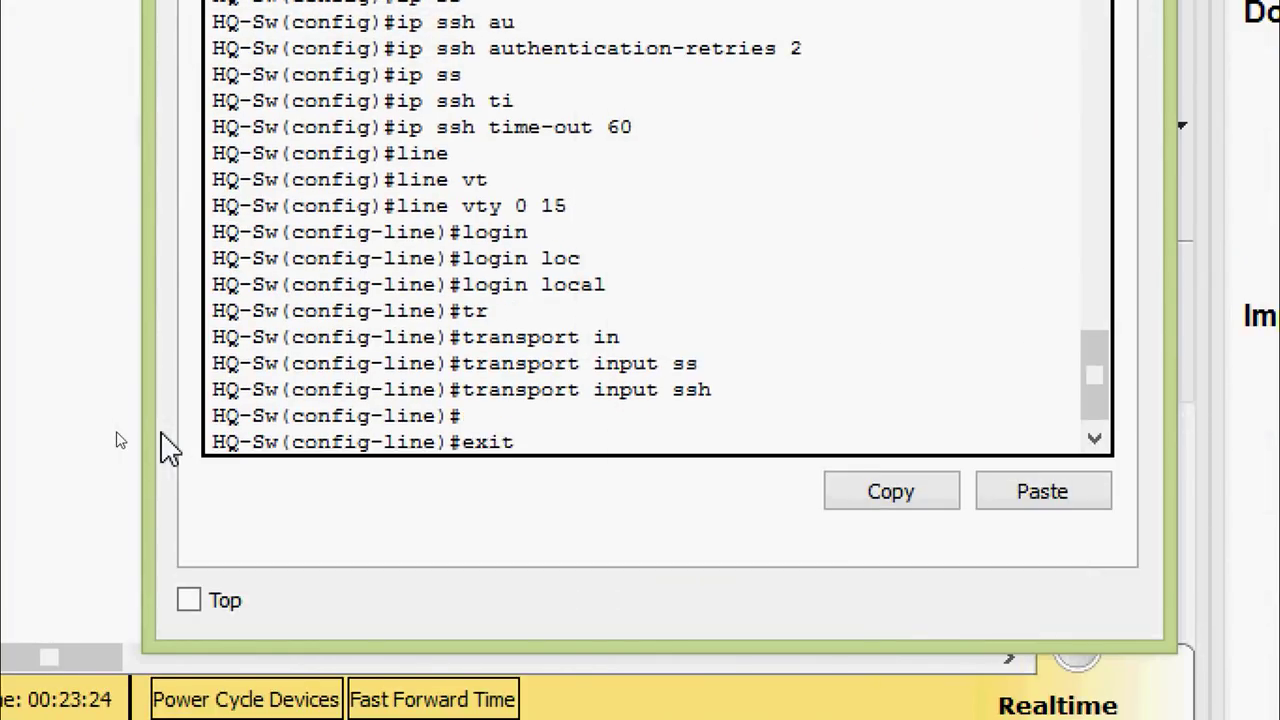
pyautogui.press('Return')
pyautogui.write('ser')
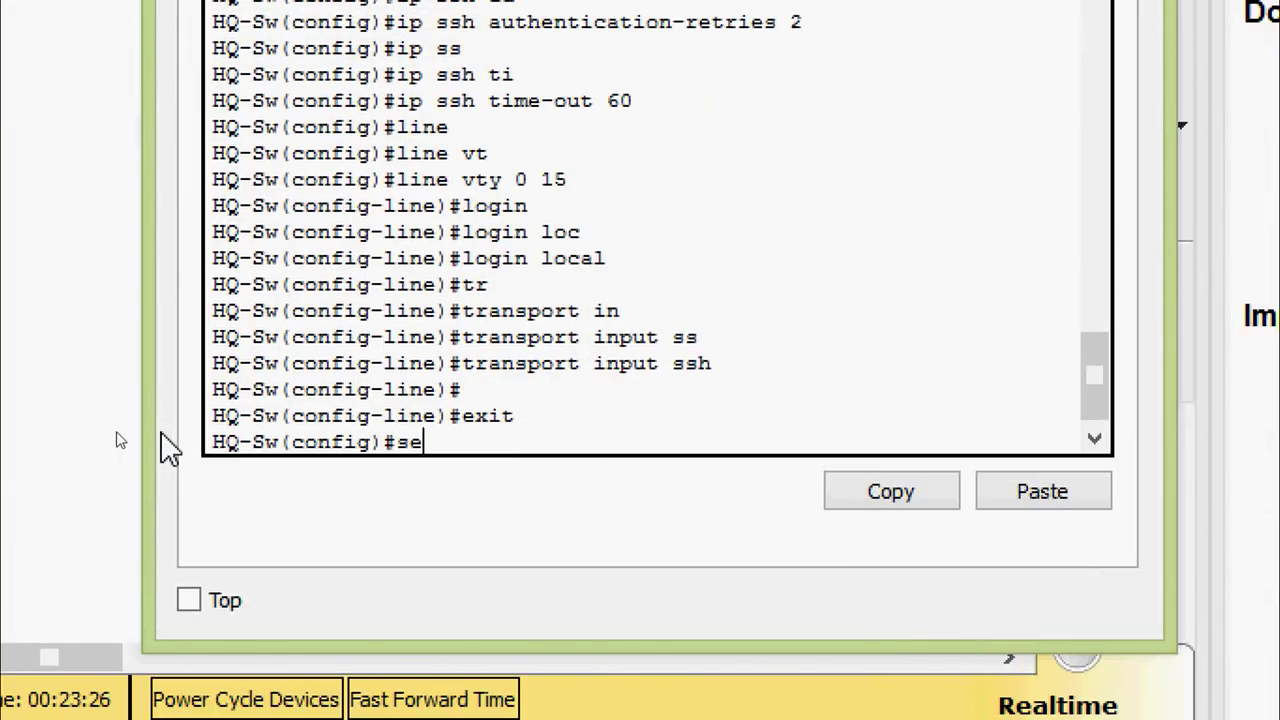
pyautogui.press('Tab')
pyautogui.write('pas')
pyautogui.press('Tab')
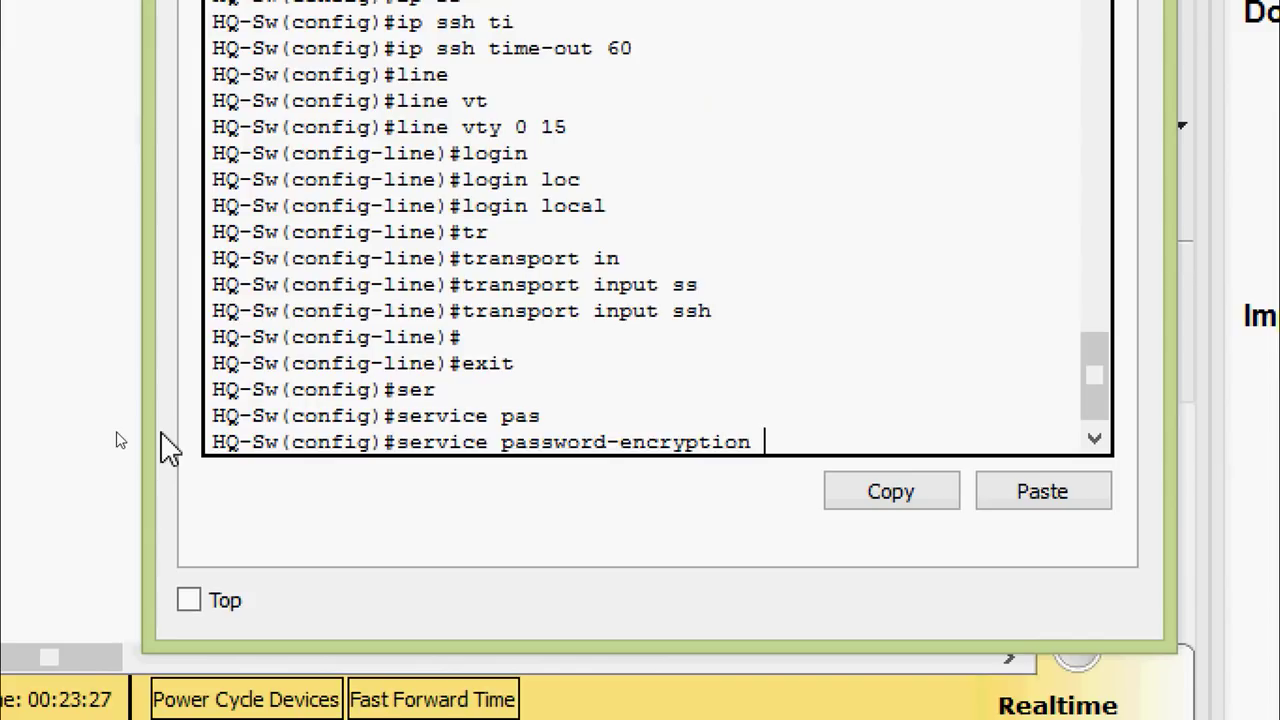
pyautogui.press('Return')
pyautogui.press('Return')
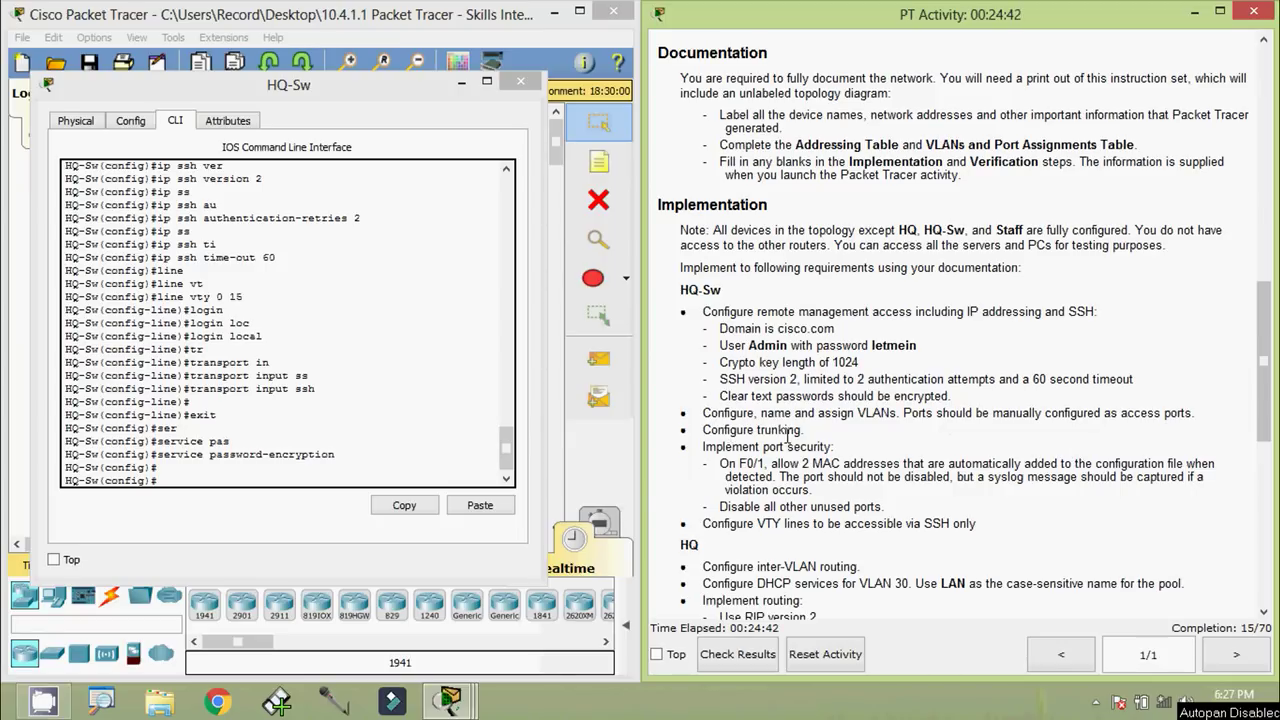
# Scroll the activity instructions up to the VLANs and Port Assignments Table
pyautogui.scroll(8, 950, 350)
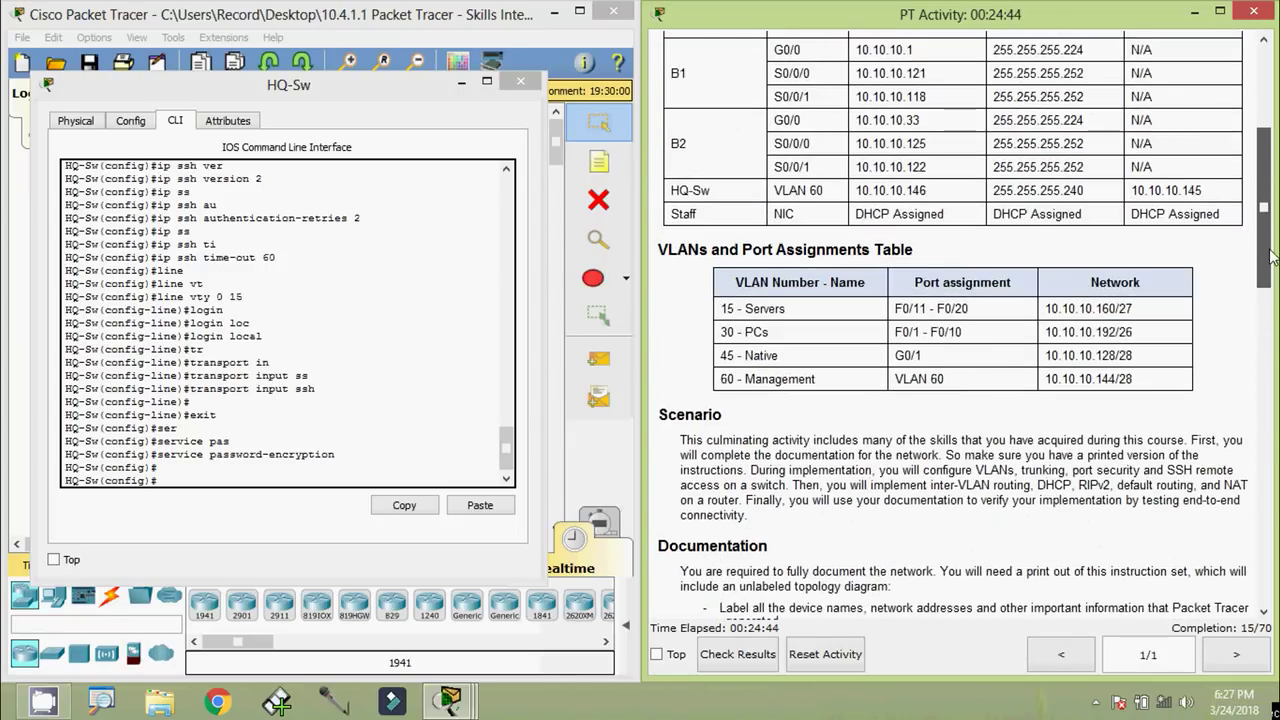
pyautogui.scroll(3, 724, 278)
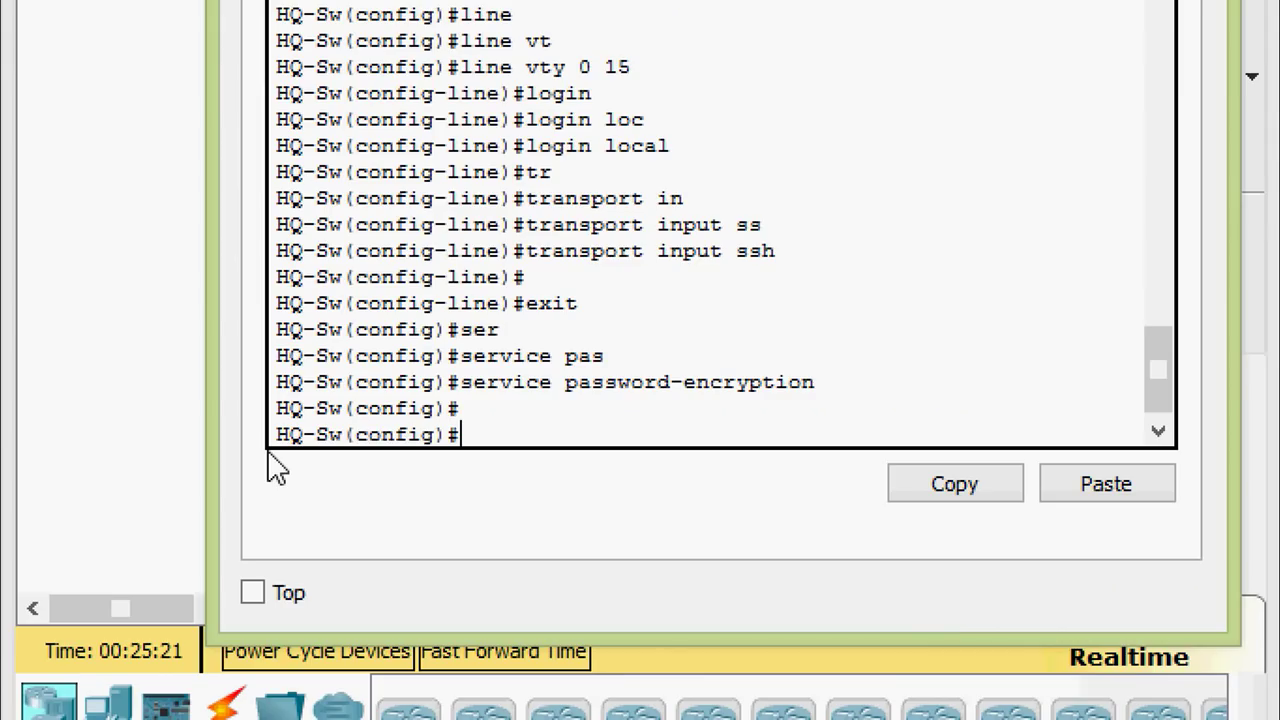
# Create VLAN 15 named Servers and VLAN 30 named PCs on HQ-Sw
pyautogui.write('vl')
pyautogui.press('Tab')
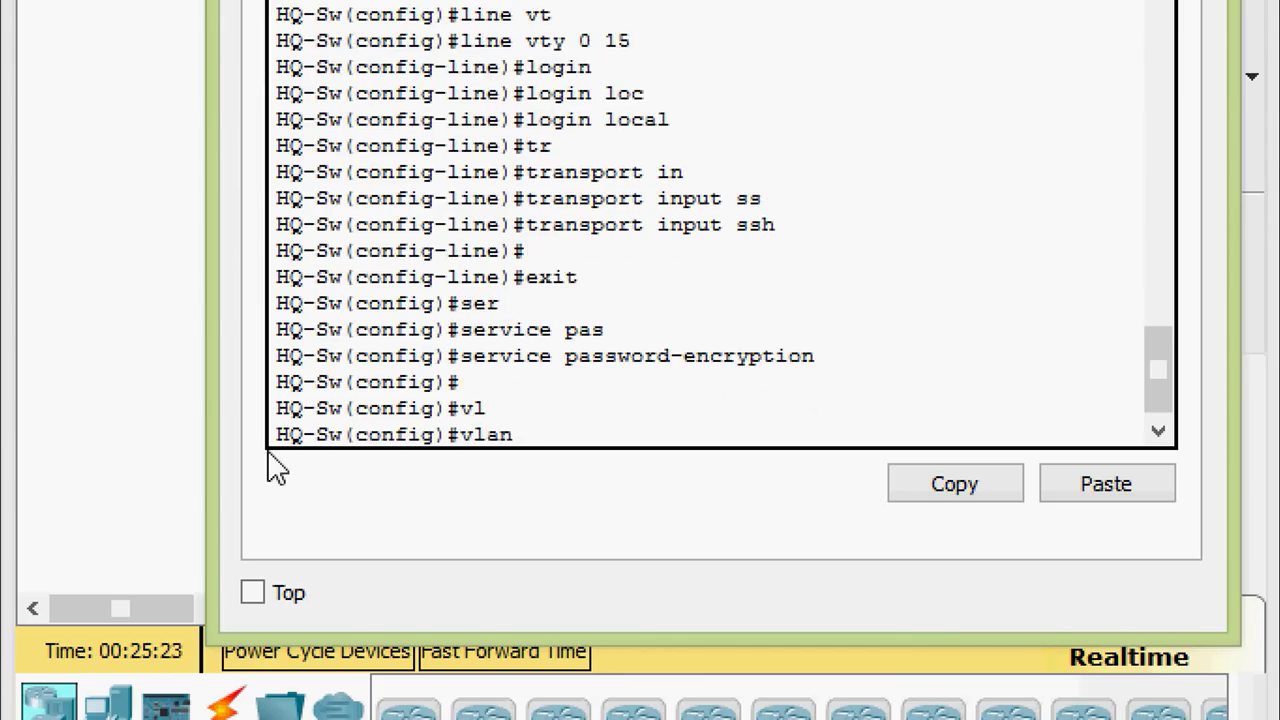
pyautogui.write('15')
pyautogui.press('Return')
pyautogui.write('na')
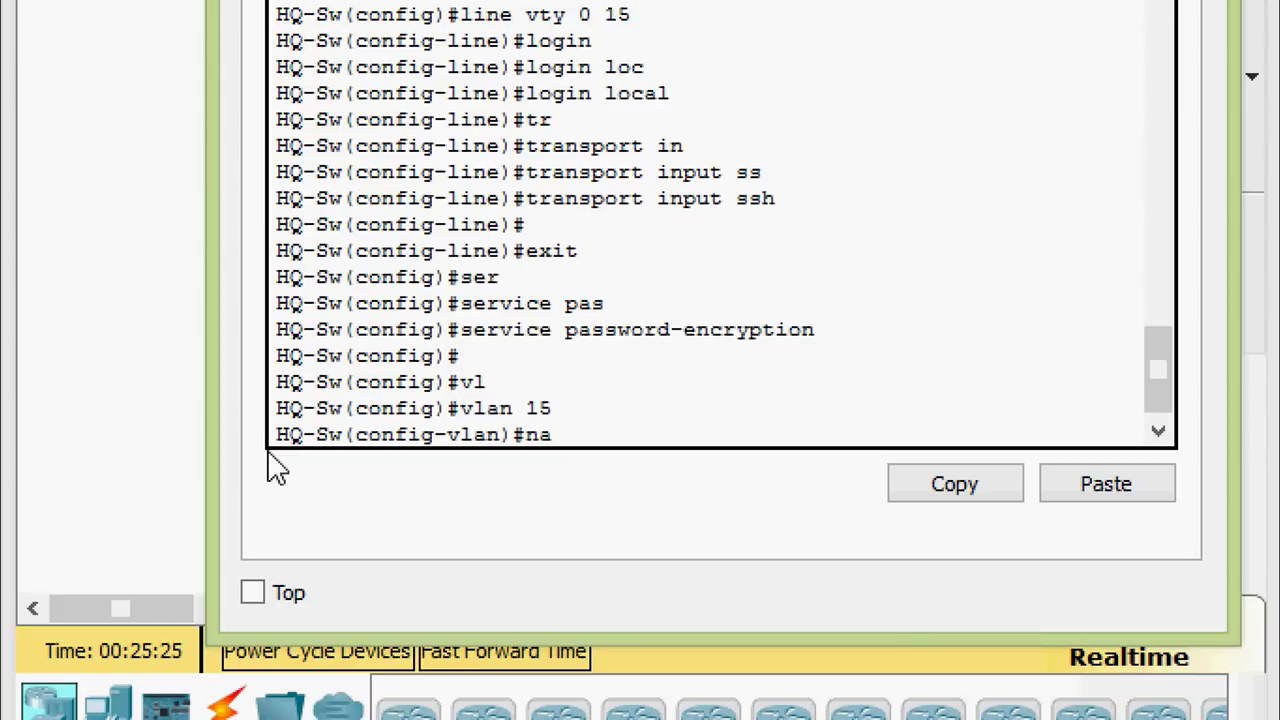
pyautogui.press('Tab')
pyautogui.write('Servers')
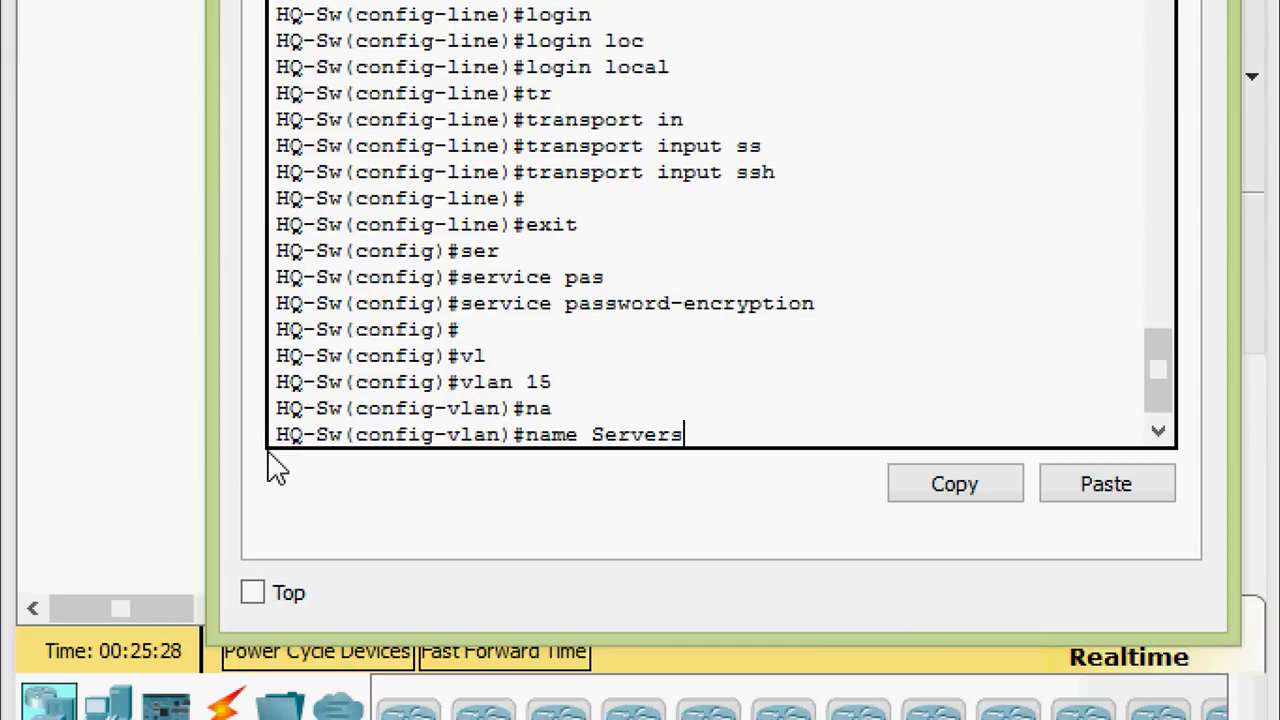
pyautogui.press('Return')
pyautogui.write('vl 30')
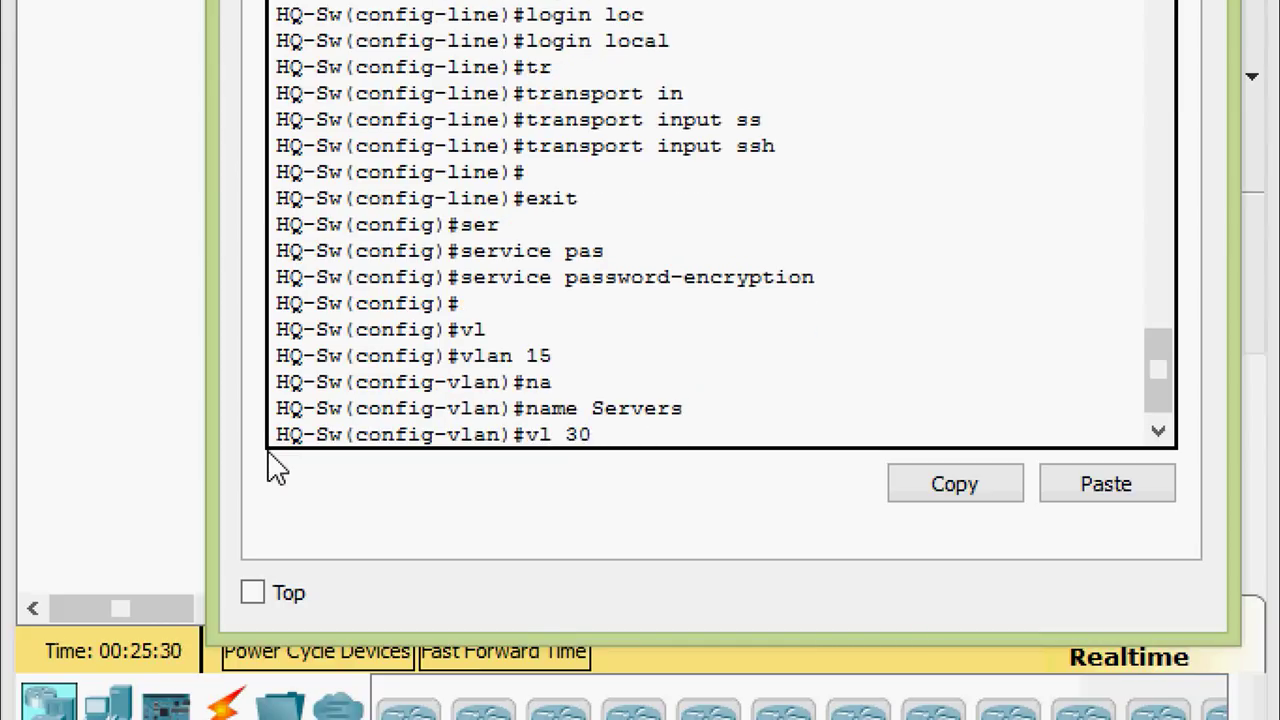
pyautogui.press('Return')
pyautogui.write('na')
pyautogui.press('Tab')
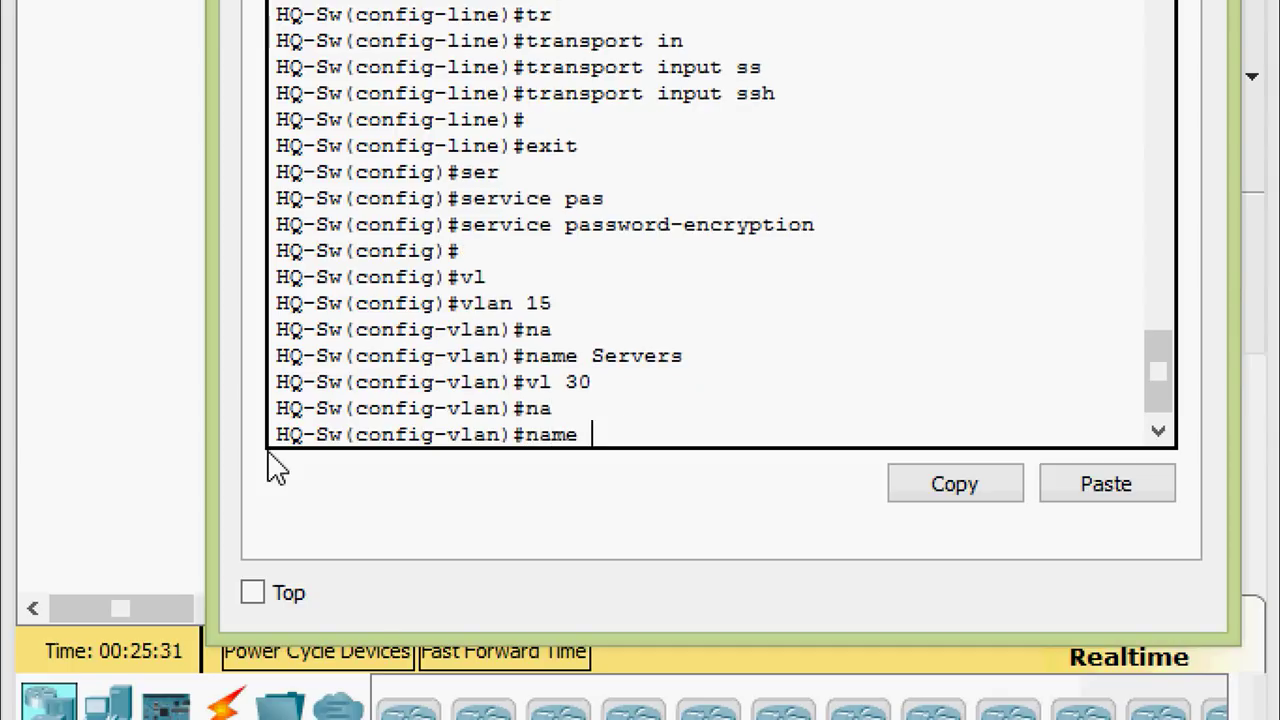
pyautogui.write('PCs')
pyautogui.press('Return')
# Create VLAN 45 named Native and VLAN 60 named Management
pyautogui.write('vl ')
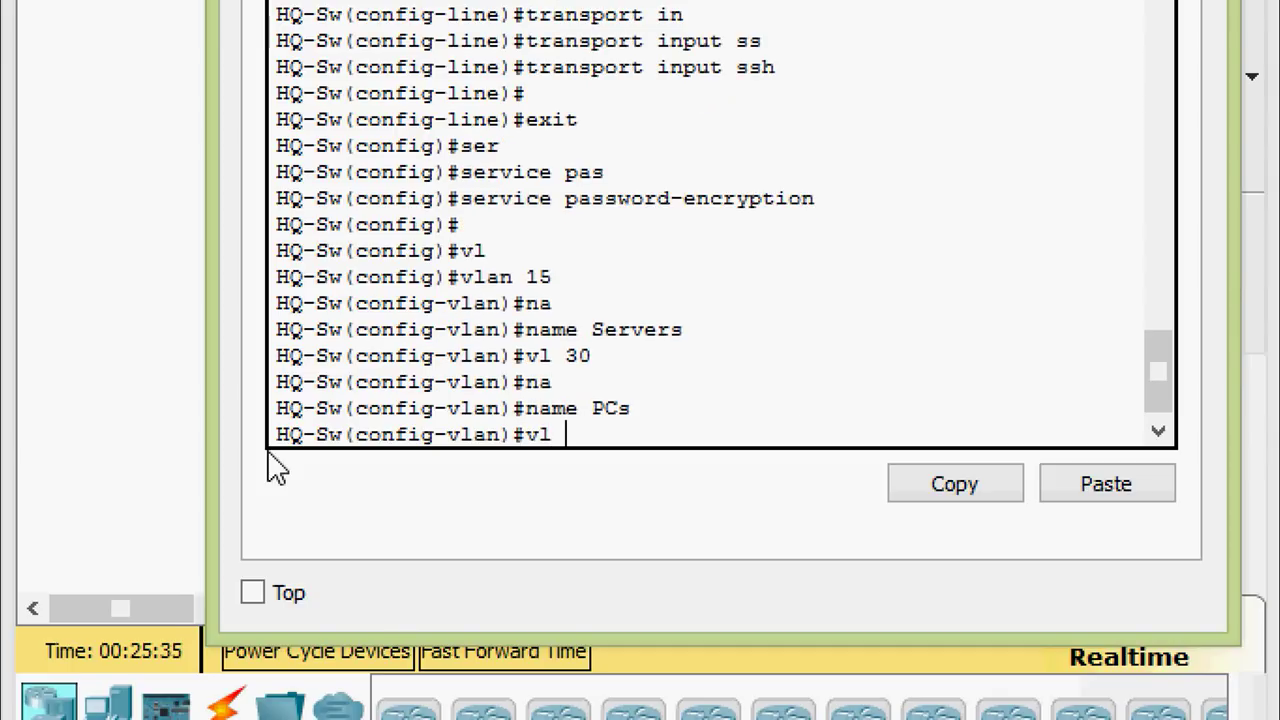
pyautogui.write('45')
pyautogui.press('Return')
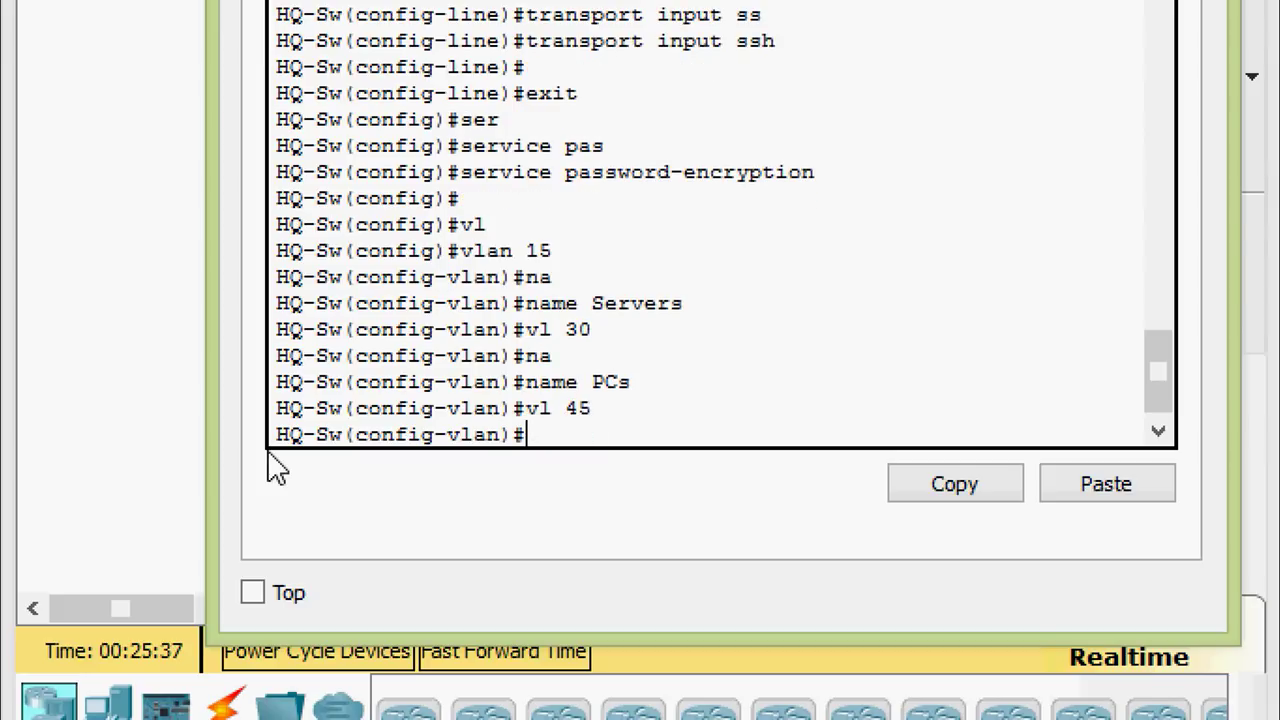
pyautogui.write('na')
pyautogui.press('Tab')
pyautogui.write('Na')
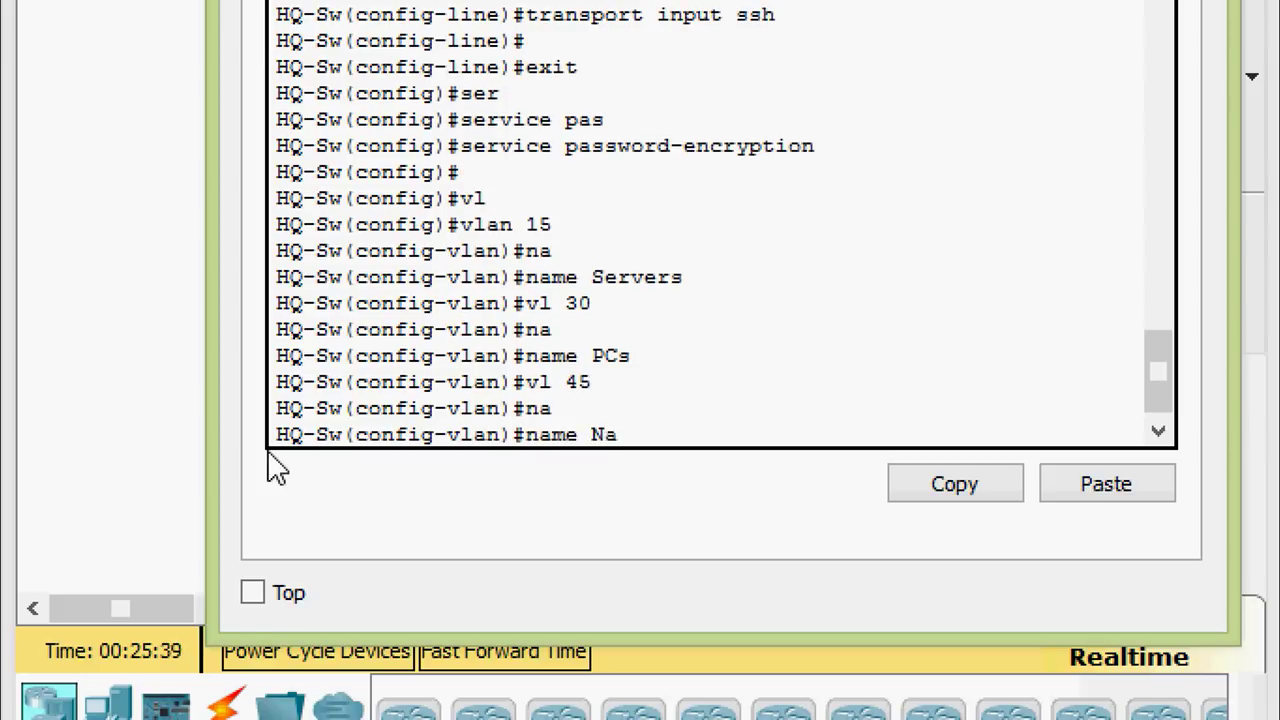
pyautogui.write('tive')
pyautogui.press('Return')
pyautogui.write('vl 60')
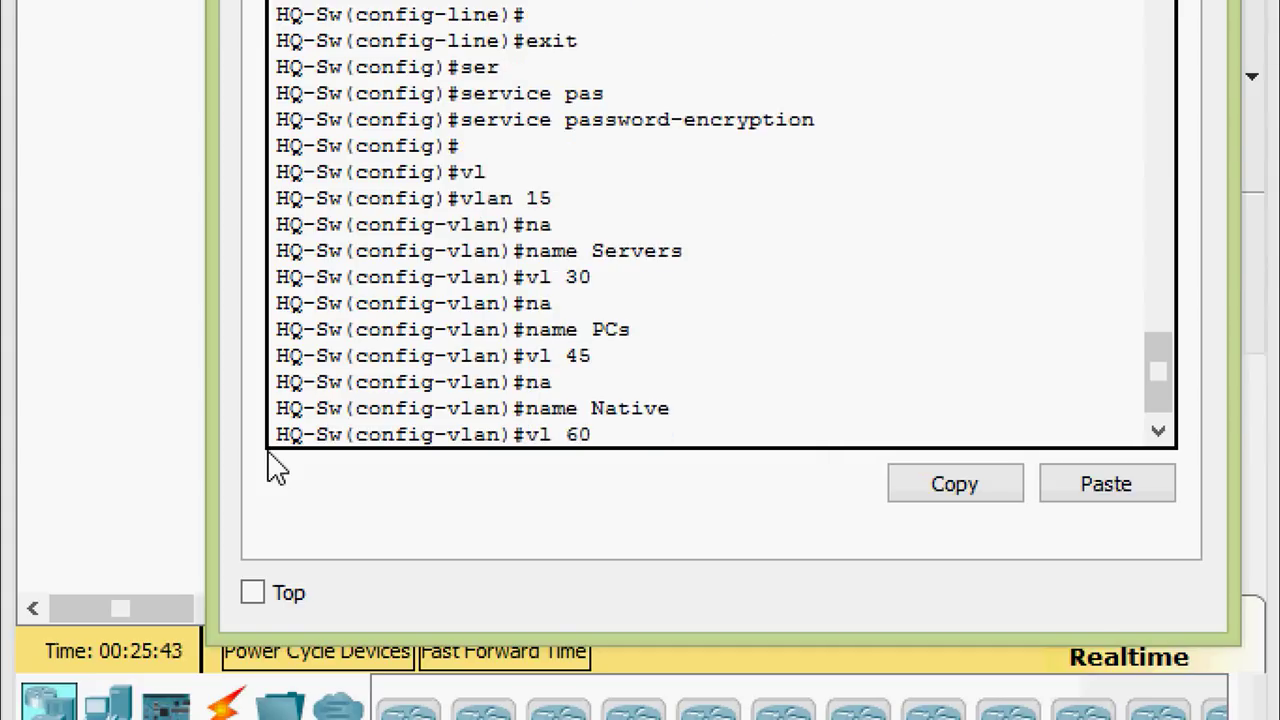
pyautogui.press('Return')
pyautogui.write('na')
pyautogui.press('Tab')
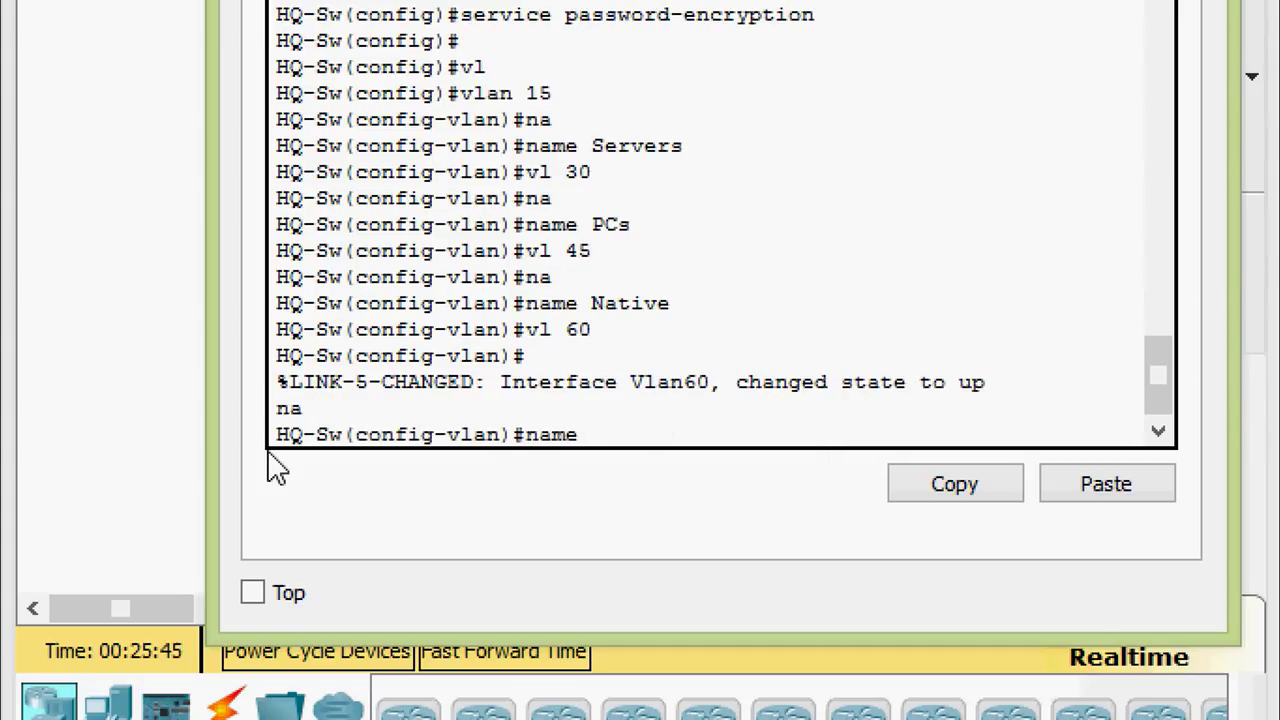
pyautogui.write('Managa')
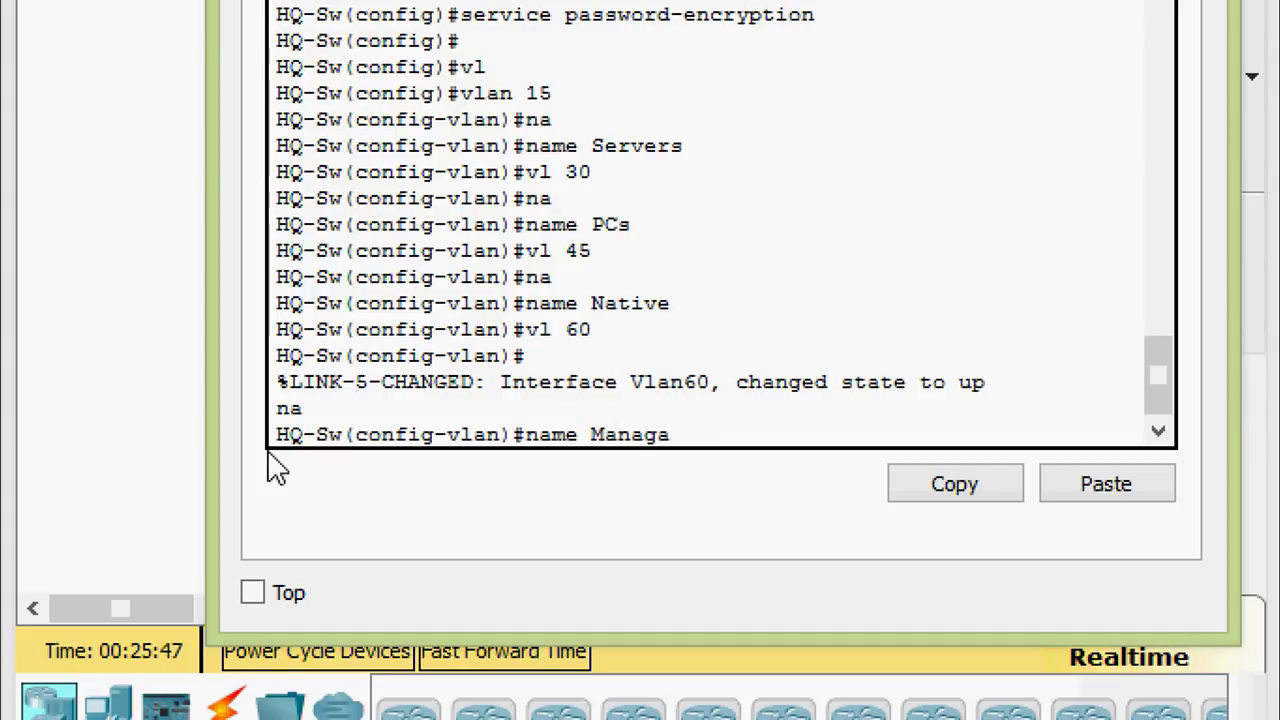
pyautogui.press('BackSpace')
pyautogui.write('ement')
pyautogui.press('Return')
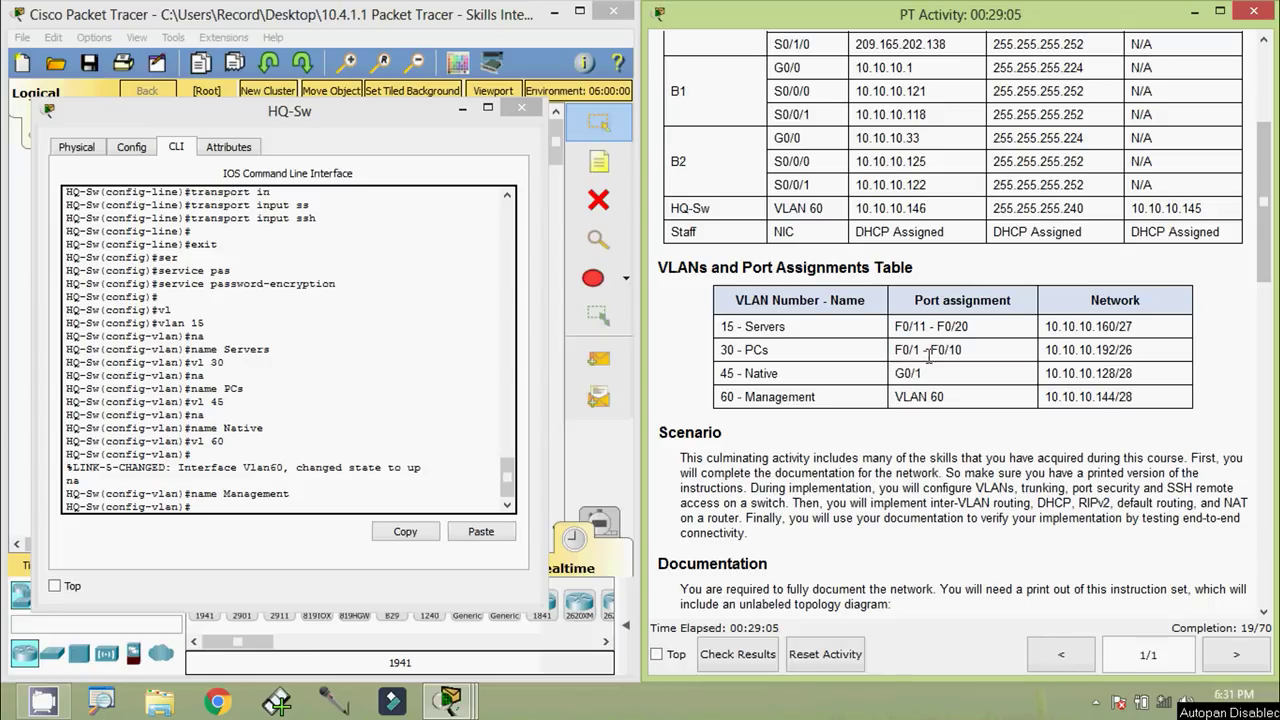
# Check the PCs VLAN number, leave VLAN configuration, and select interface range FastEthernet 0/1-10
pyautogui.doubleClick(729, 350)
pyautogui.click(445, 380)
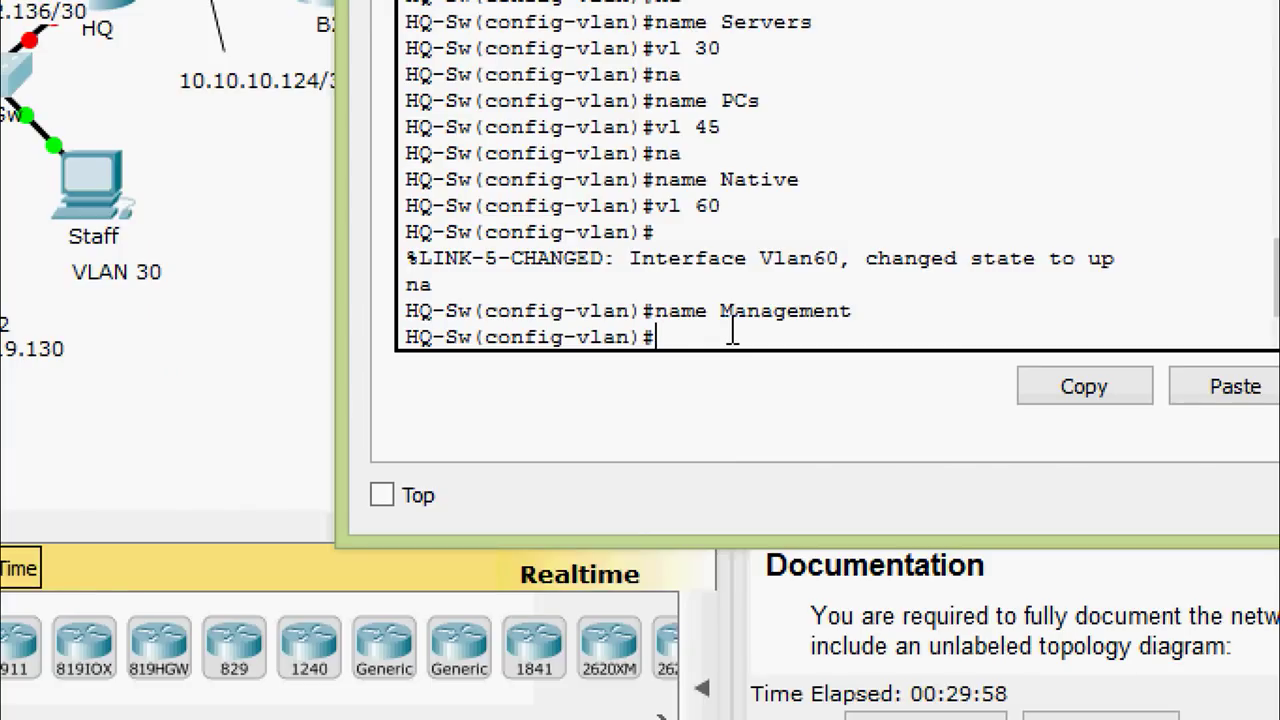
pyautogui.press('Return')
pyautogui.write('exit')
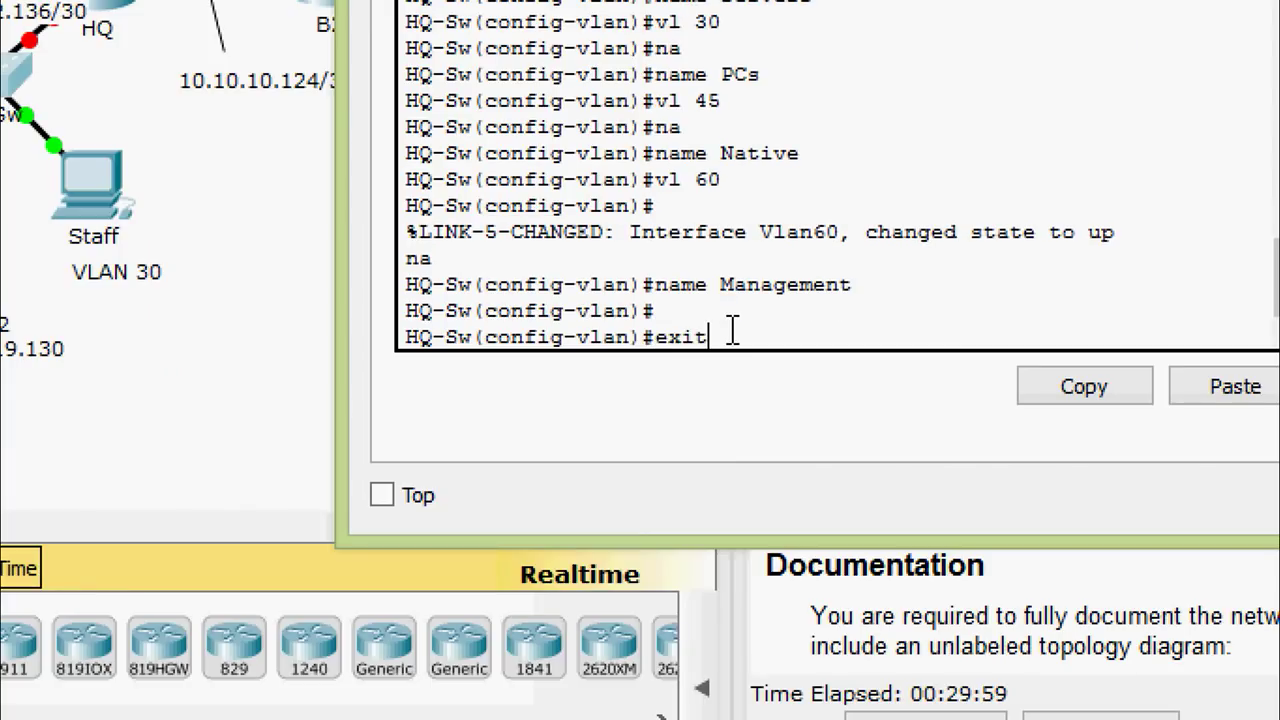
pyautogui.press('Return')
pyautogui.write('inter')
pyautogui.press('Tab')
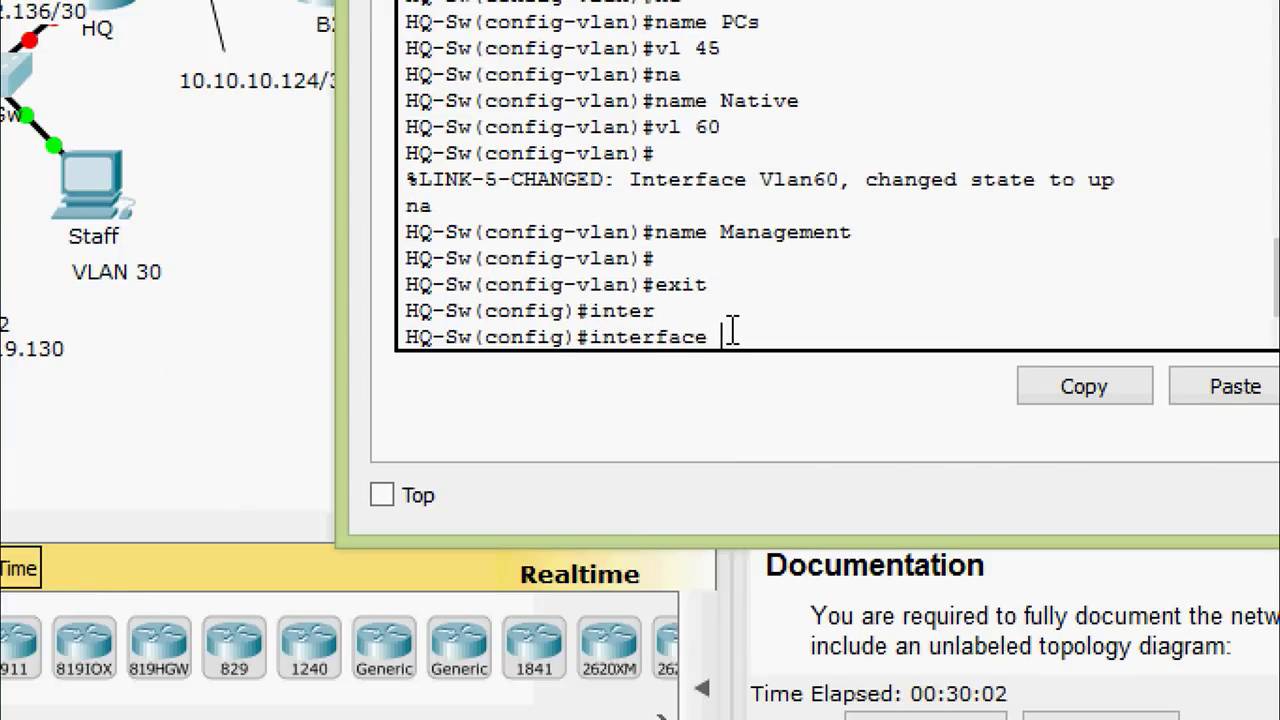
pyautogui.write('r')
pyautogui.press('Tab')
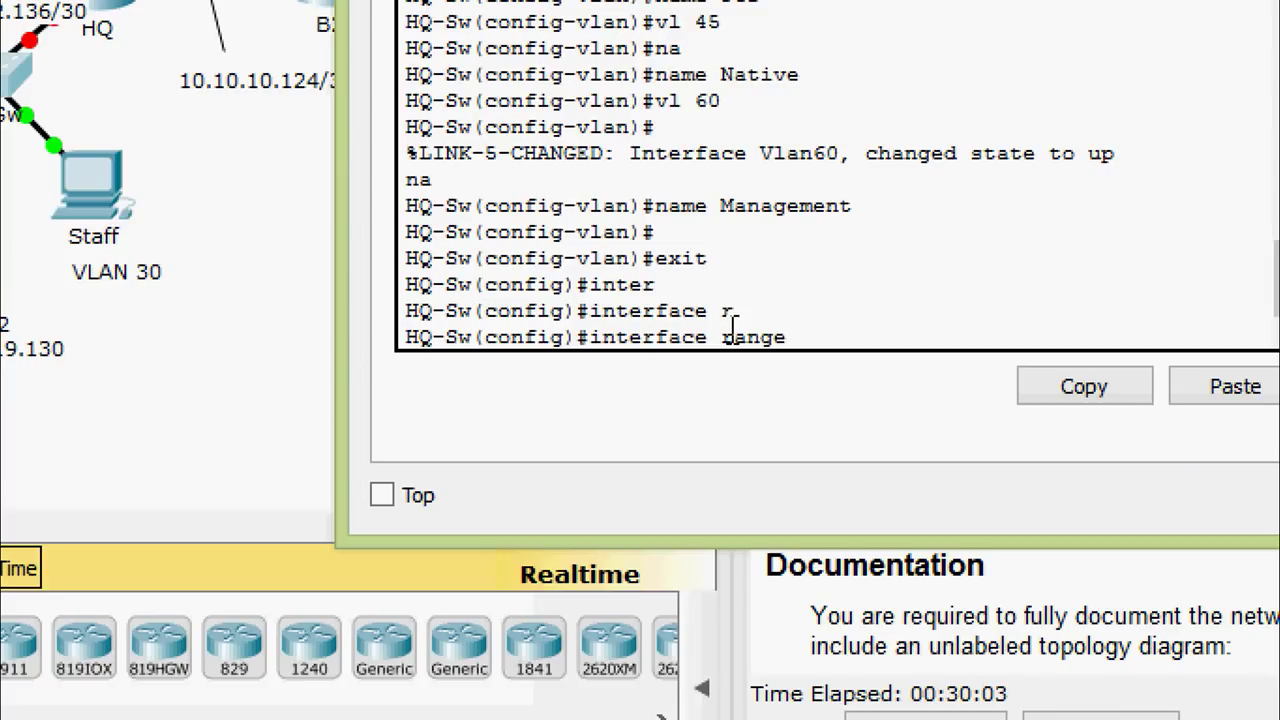
pyautogui.write('f')
pyautogui.press('Tab')
pyautogui.write('0')
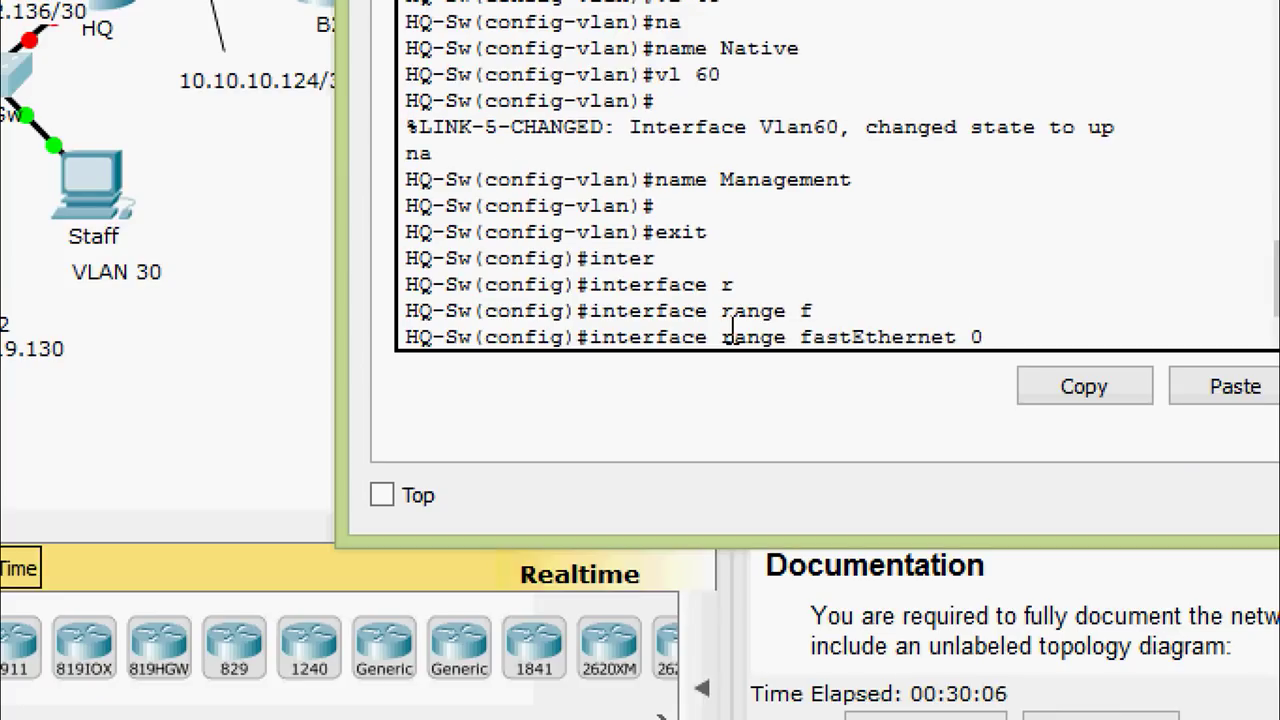
pyautogui.write('/1-10')
pyautogui.press('Return')
# Make ports 0/1-10 access ports in VLAN 30
pyautogui.write('swi')
pyautogui.press('Tab')
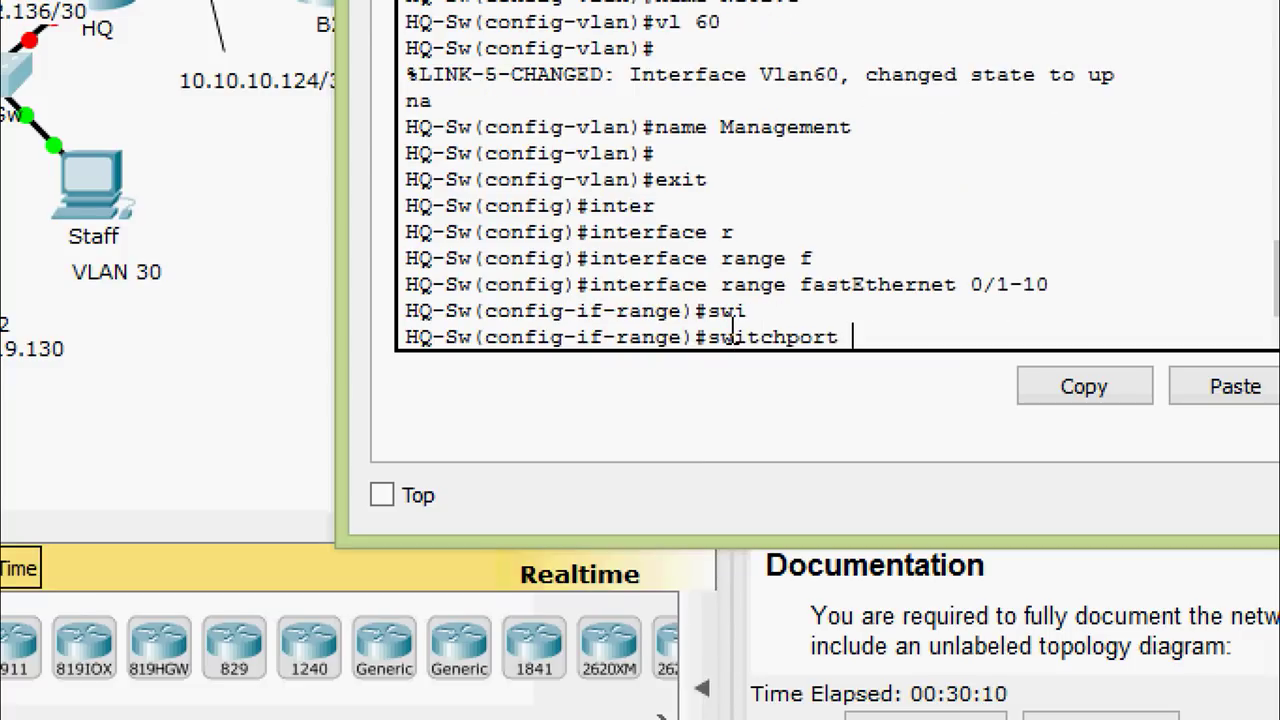
pyautogui.write('mo')
pyautogui.press('Tab')
pyautogui.write('ac')
pyautogui.press('Tab')
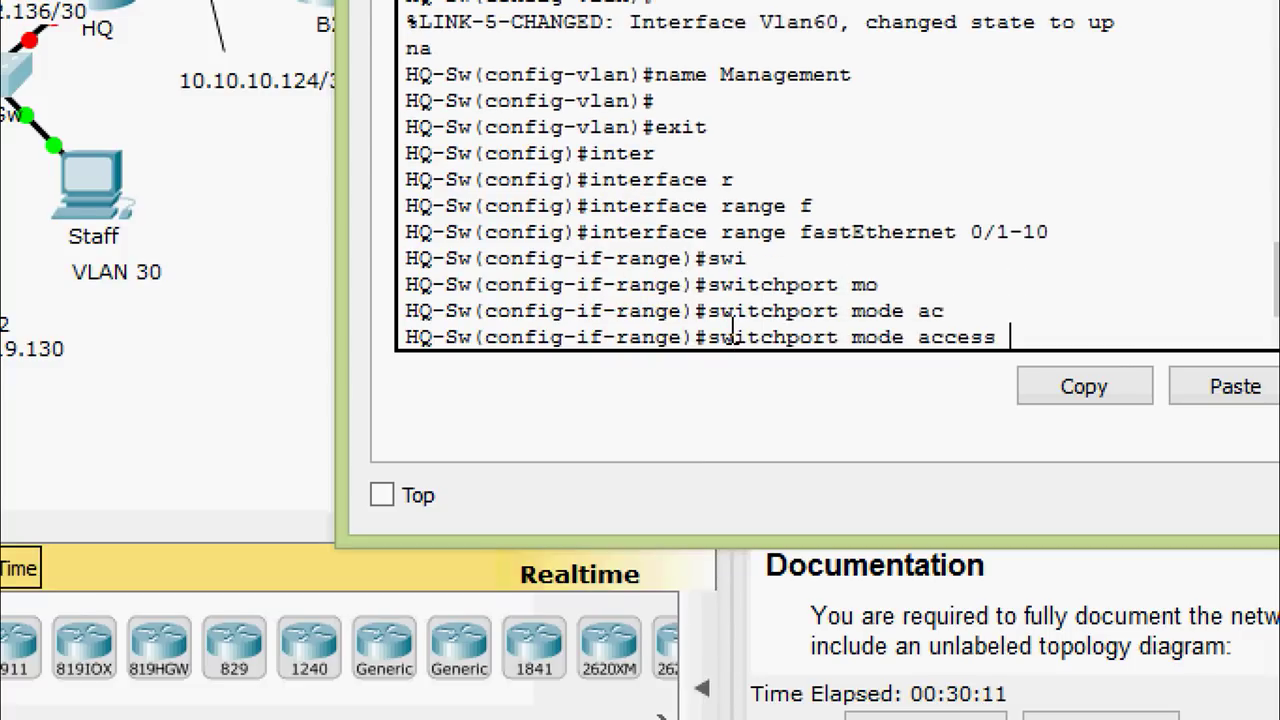
pyautogui.press('Return')
pyautogui.write('swi')
pyautogui.press('Tab')
pyautogui.write('ac')
pyautogui.press('Tab')
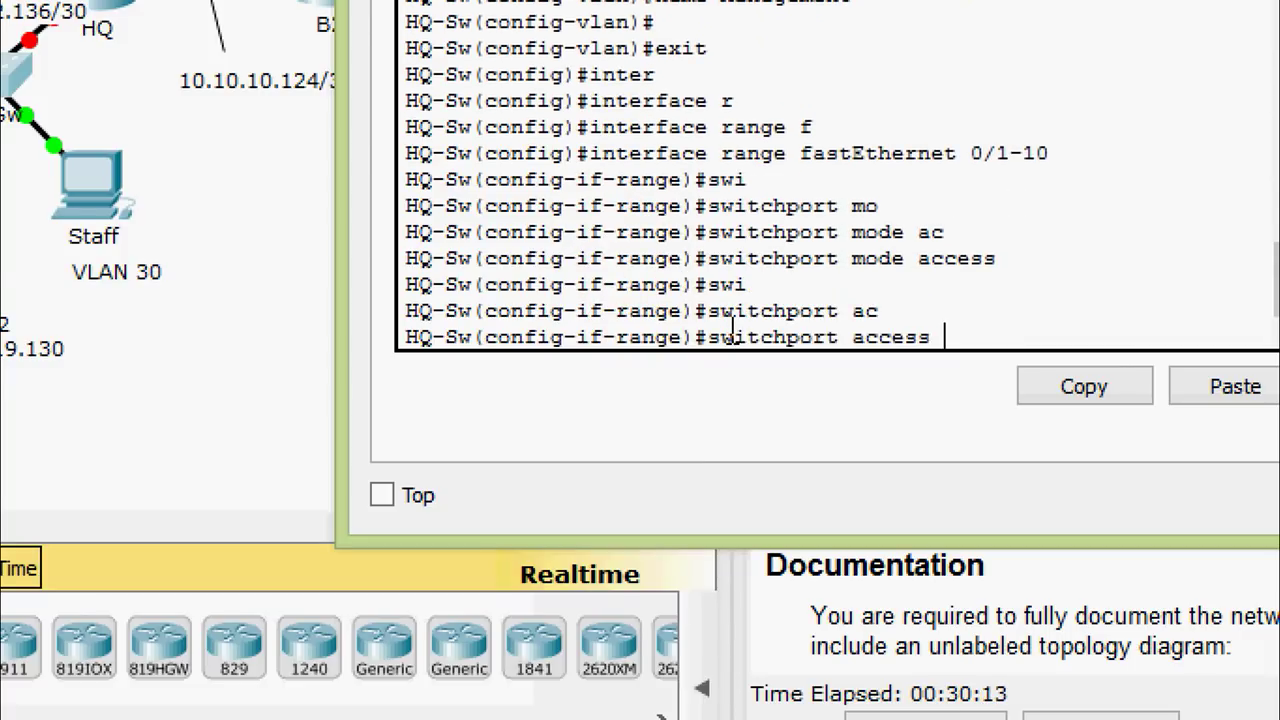
pyautogui.write('vl')
pyautogui.press('Tab')
pyautogui.write('?')
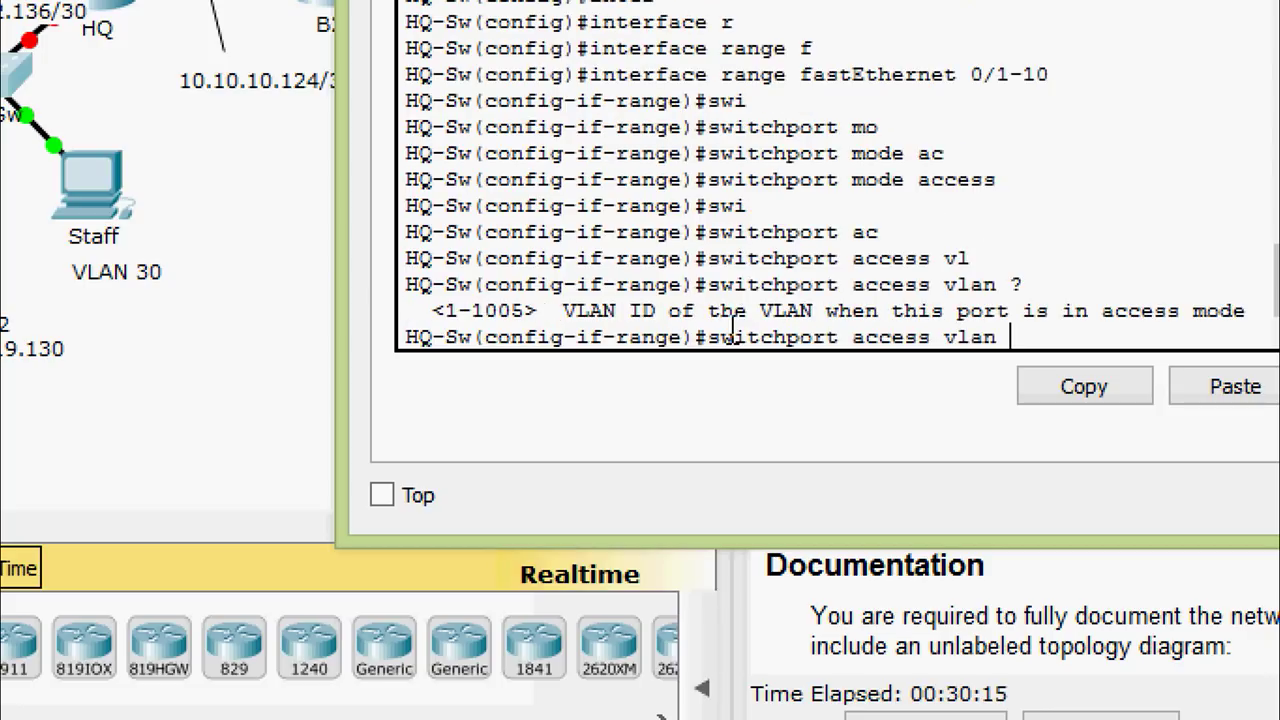
pyautogui.write('30')
pyautogui.press('Return')
pyautogui.press('Return')
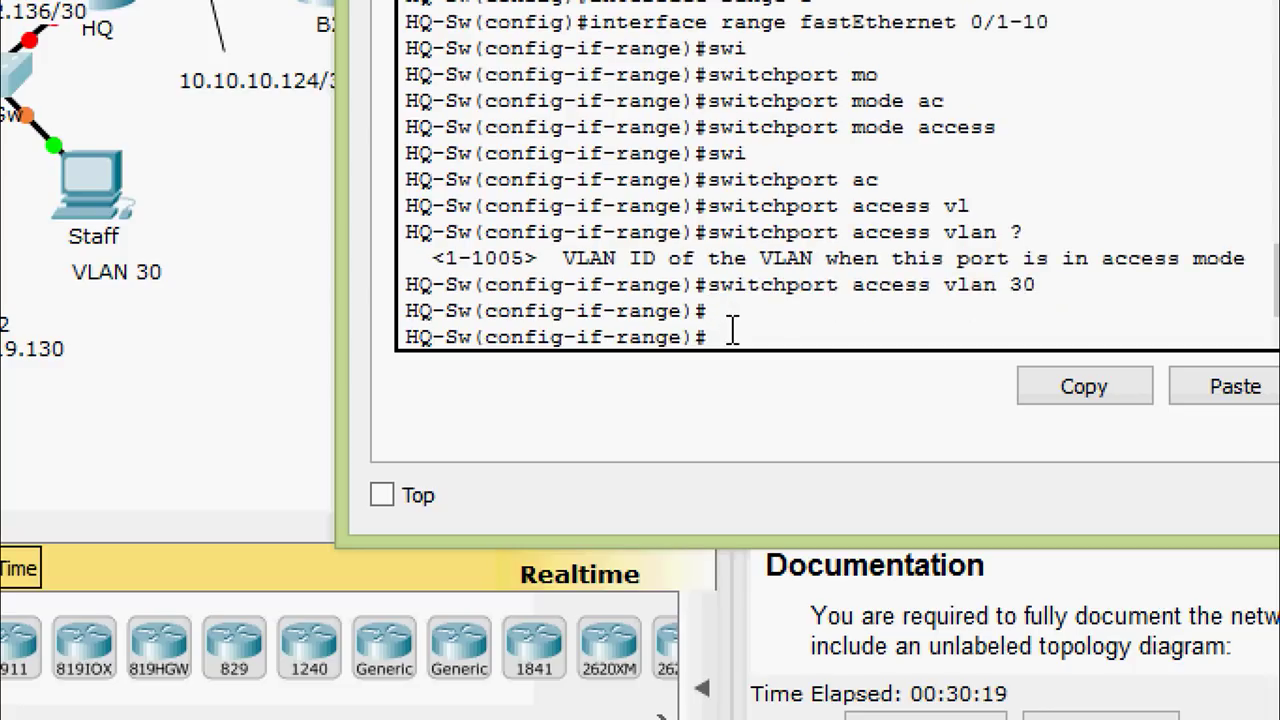
# Exit and select interface range FastEthernet 0/11-20
pyautogui.write('exit')
pyautogui.press('Return')
pyautogui.write('in')
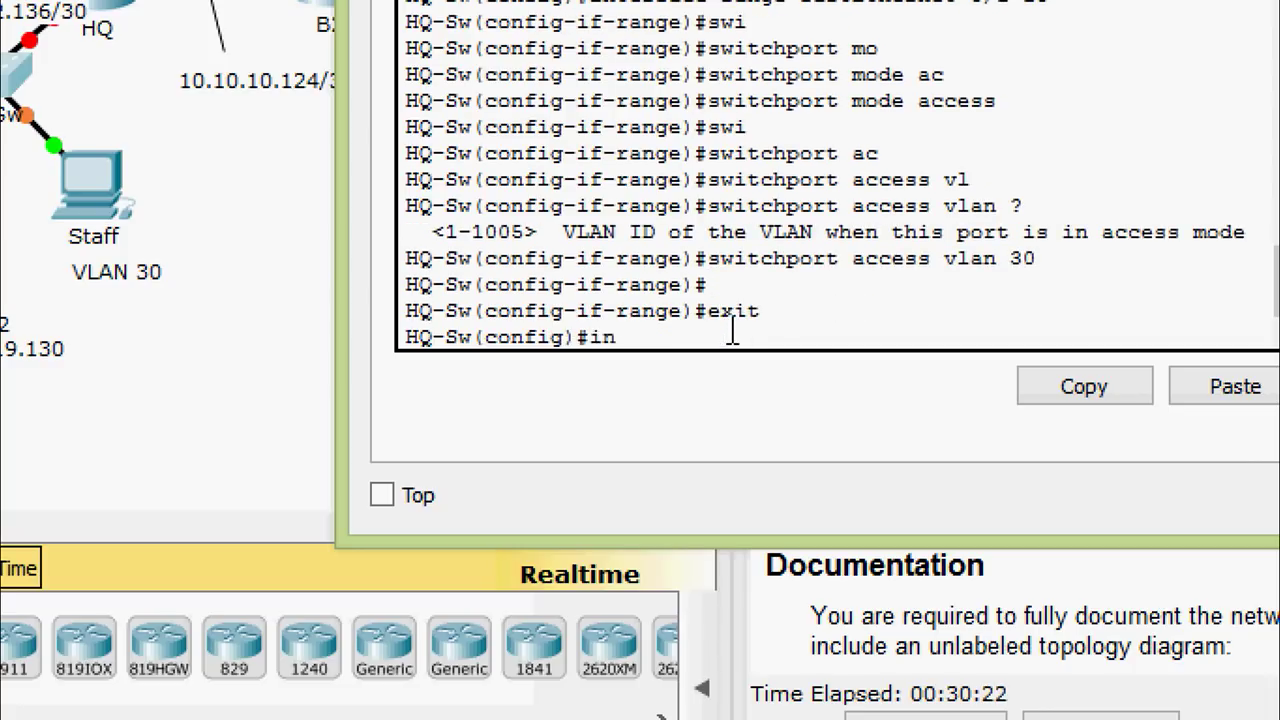
pyautogui.write('ter')
pyautogui.press('Tab')
pyautogui.write('r')
pyautogui.press('Tab')
pyautogui.write('f')
pyautogui.press('Tab')
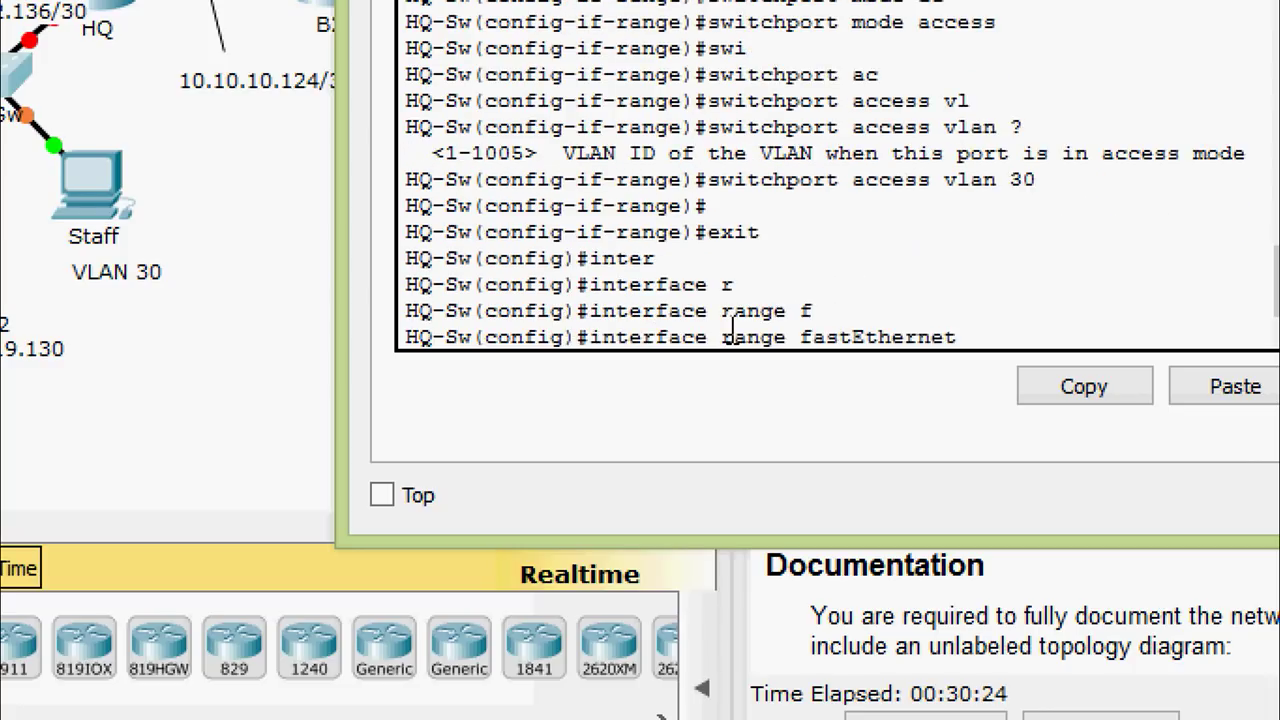
pyautogui.write('0/11-20')
pyautogui.press('Return')
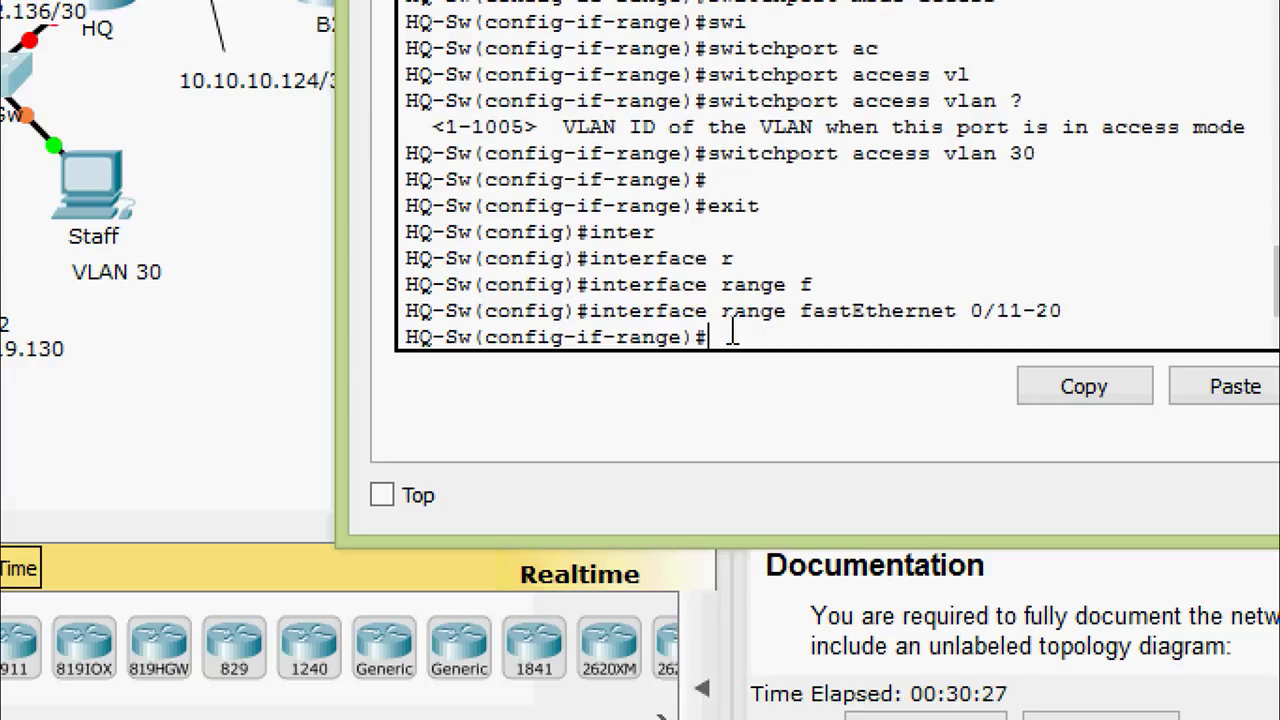
# Make ports 0/11-20 access ports in VLAN 15
pyautogui.write('swi')
pyautogui.press('Tab')
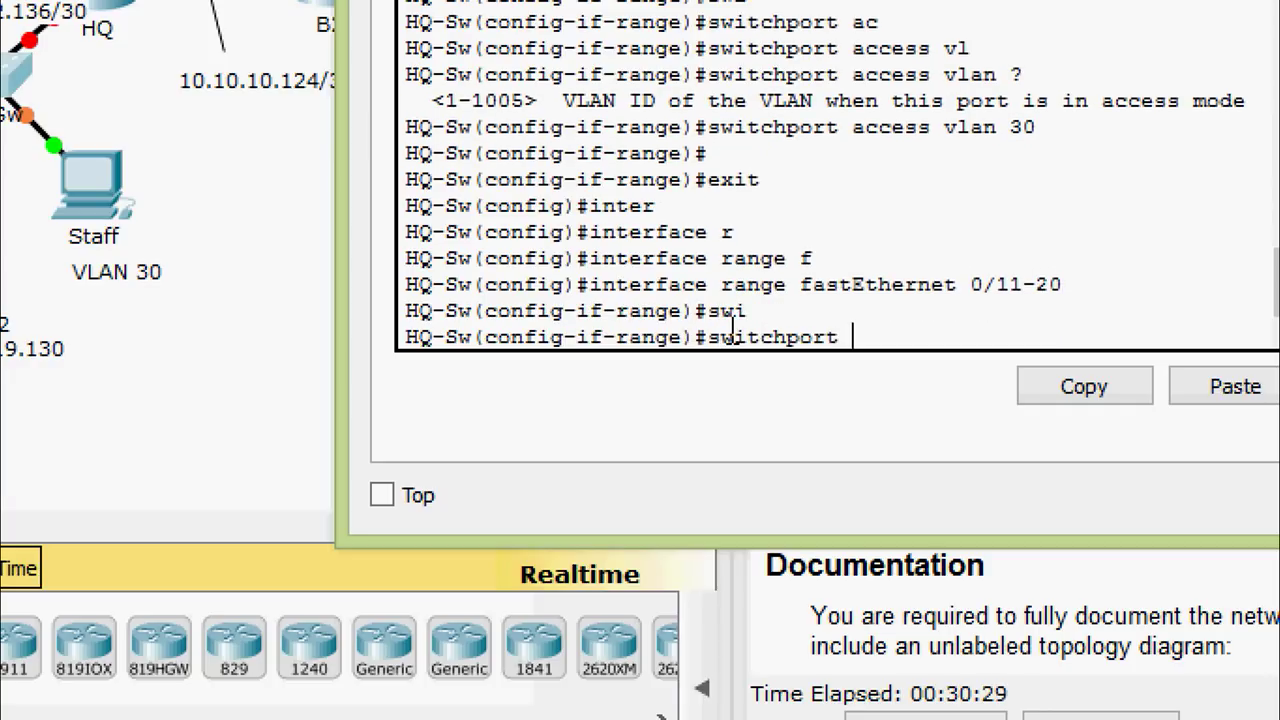
pyautogui.write('mo')
pyautogui.press('Tab')
pyautogui.write('ac')
pyautogui.press('Tab')
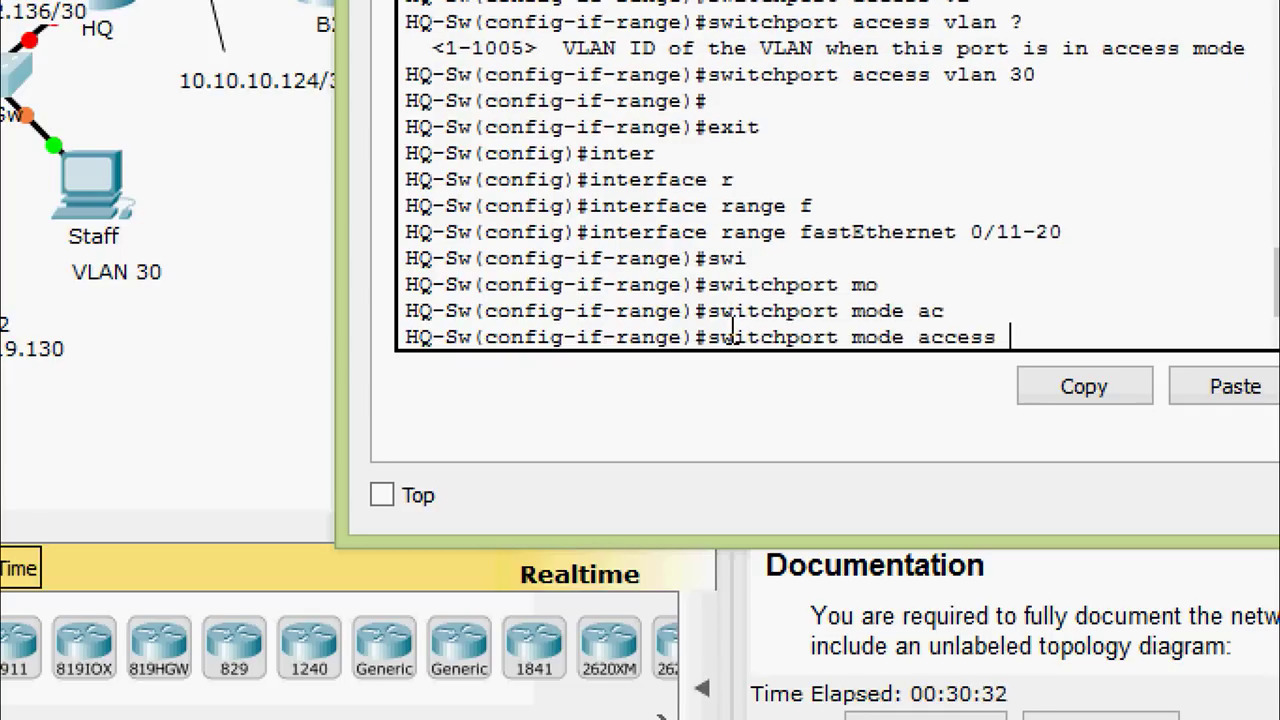
pyautogui.press('Return')
pyautogui.write('swi')
pyautogui.press('Tab')
pyautogui.write('a')
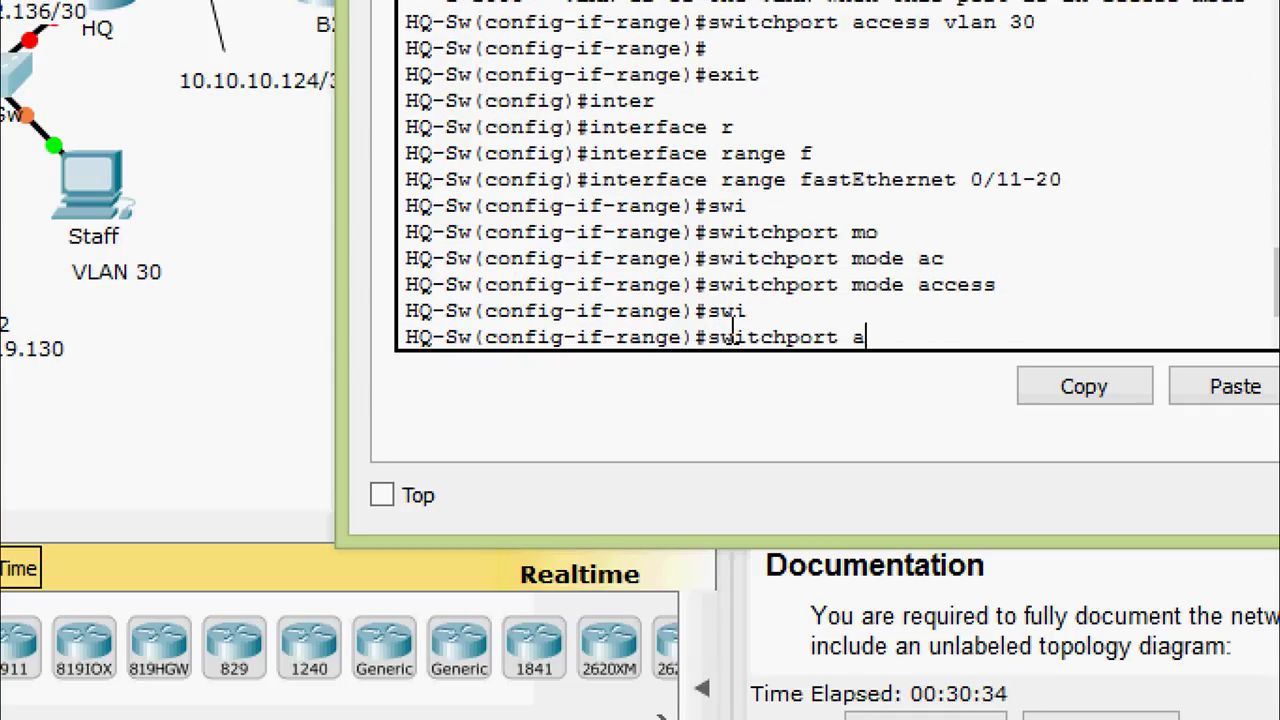
pyautogui.press('Tab')
pyautogui.write('vl')
pyautogui.press('Tab')
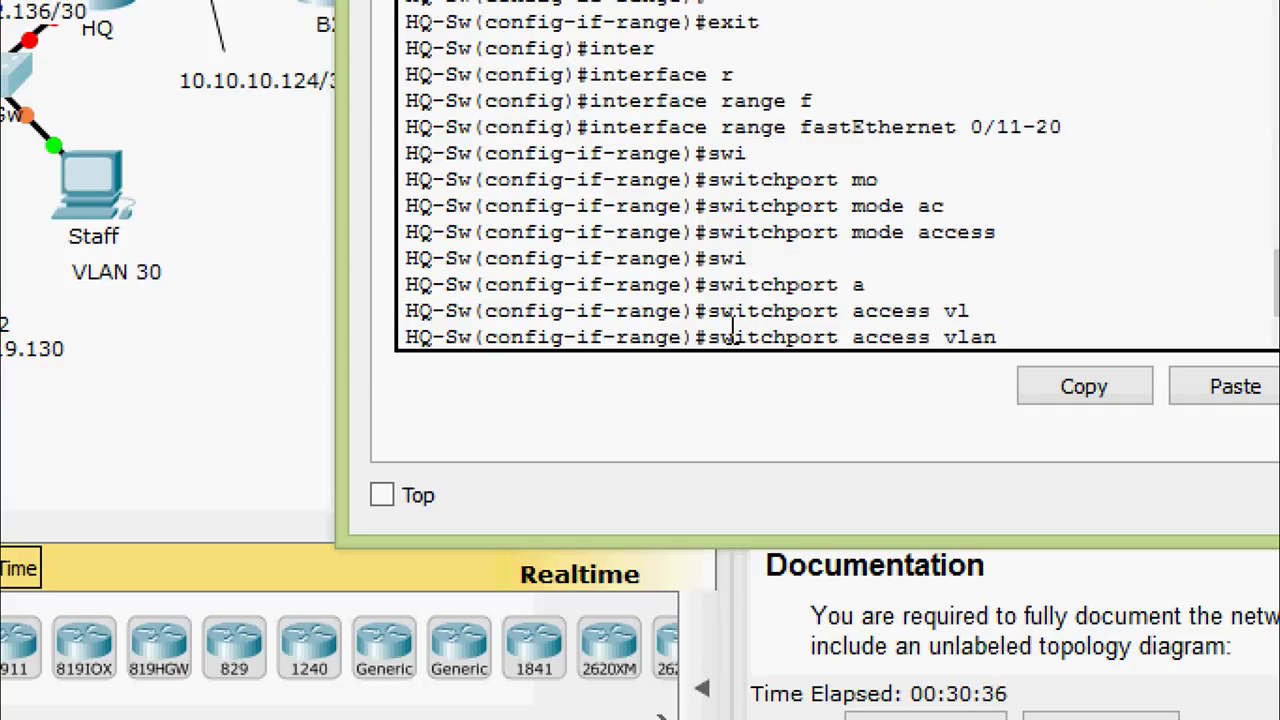
pyautogui.write('15')
pyautogui.press('Return')
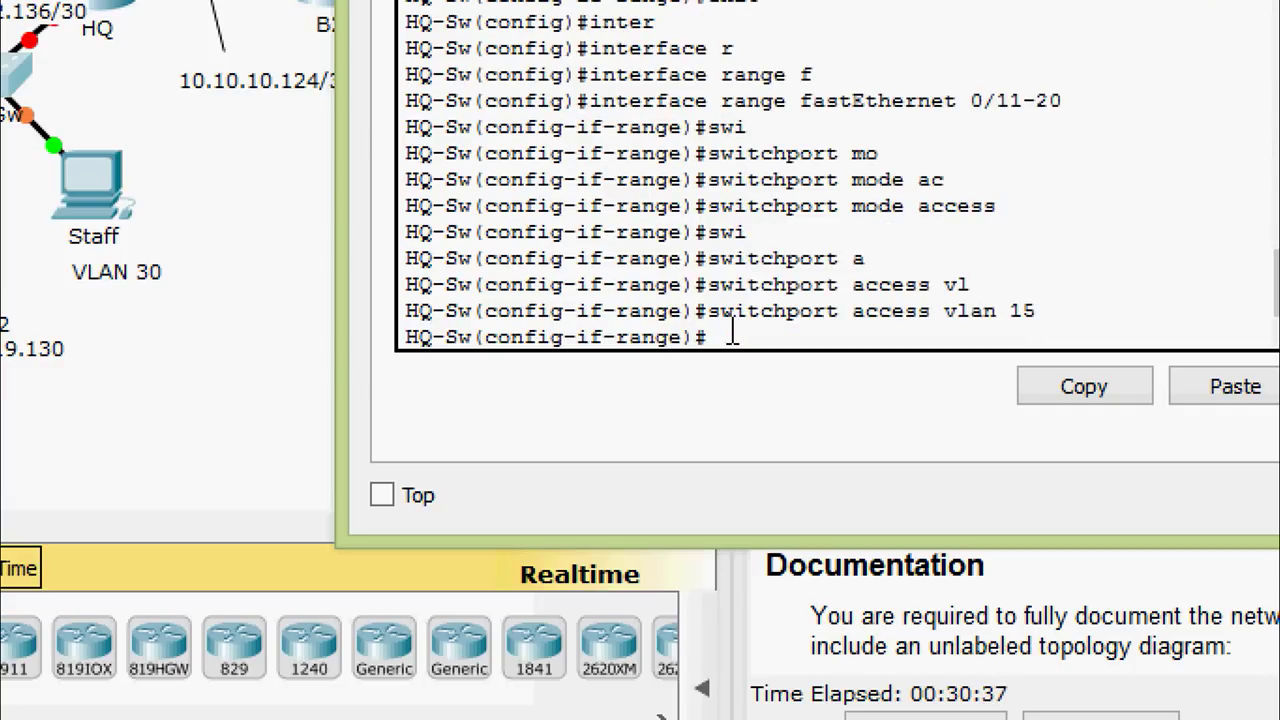
pyautogui.press('Return')
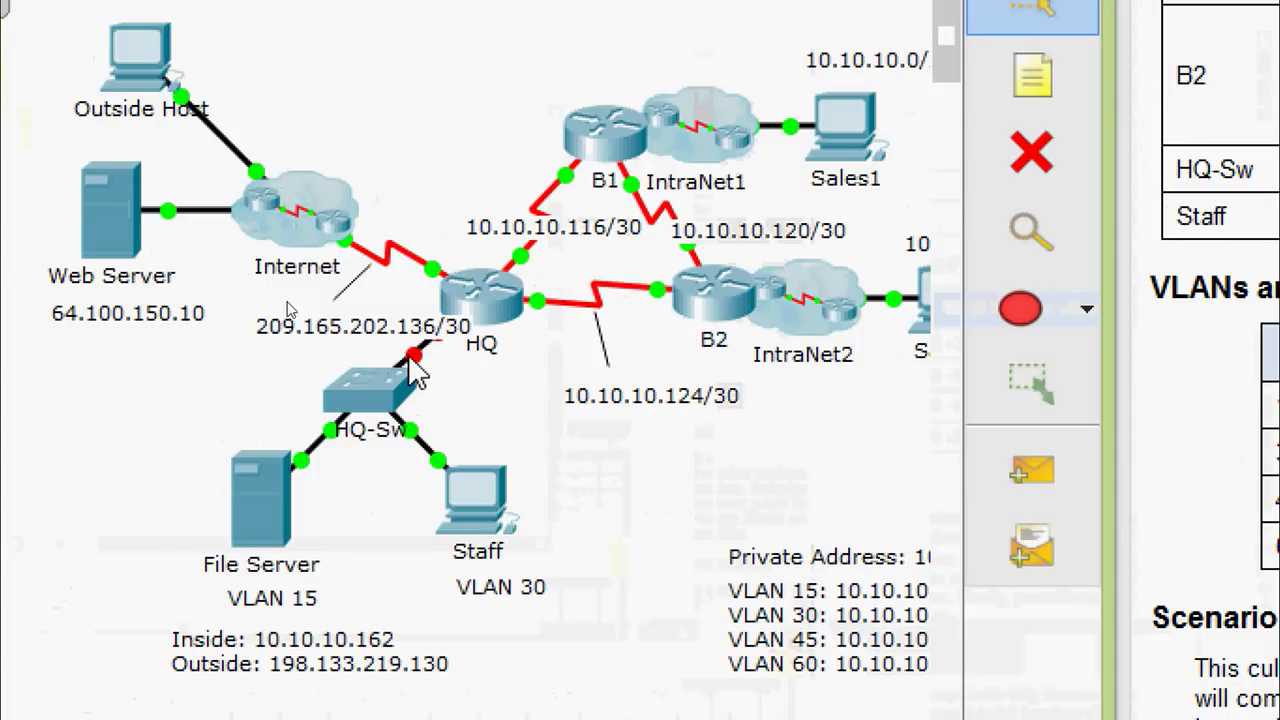
# Check the Gig0/0 and Gig0/1 ports on the HQ–HQ-Sw link, then reopen the HQ-Sw CLI
pyautogui.moveTo(429, 363)
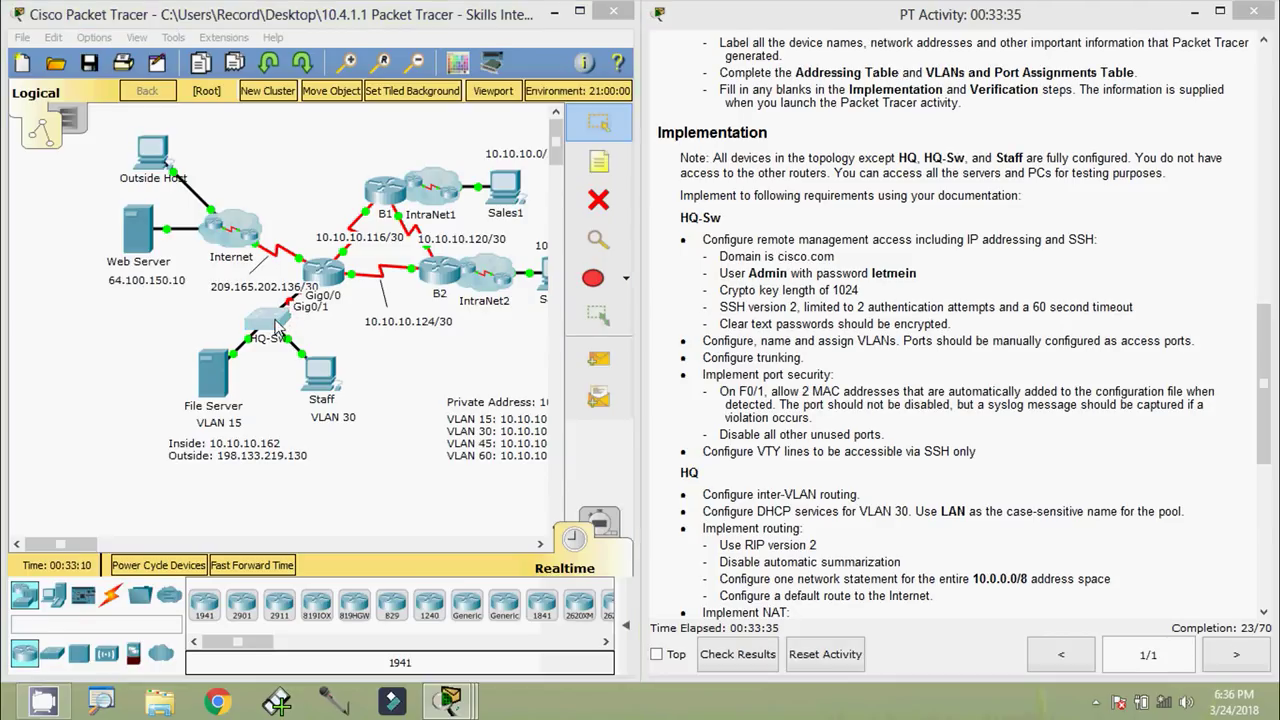
pyautogui.click(278, 328)
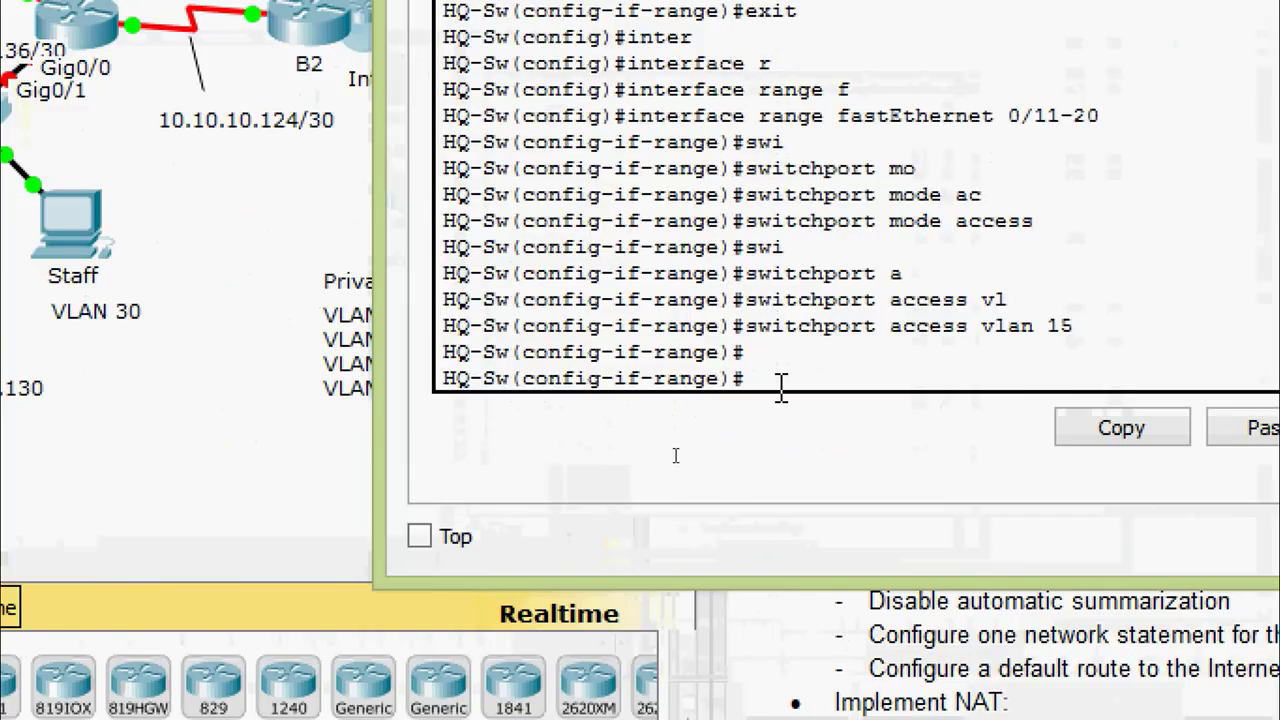
# Leave the port range and enter configuration for interface GigabitEthernet 0/1
pyautogui.write('exit')
pyautogui.press('Return')
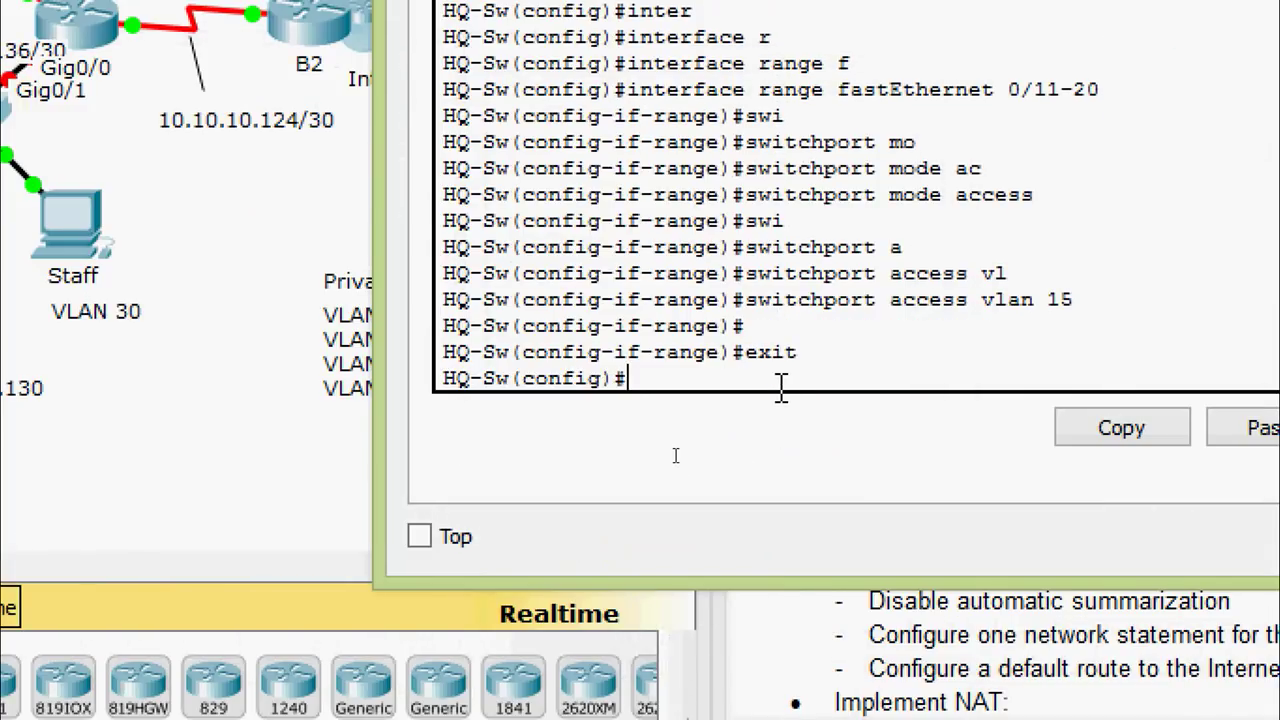
pyautogui.write('inter')
pyautogui.press('Tab')
pyautogui.write('gi')
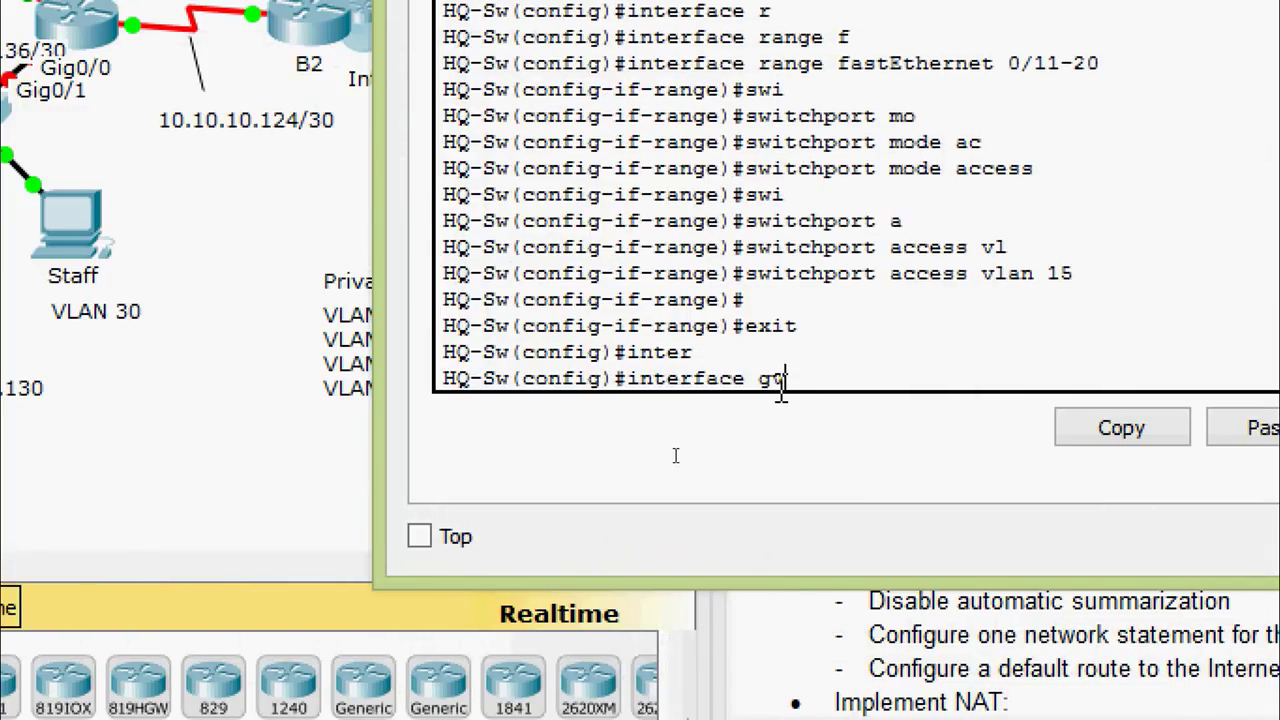
pyautogui.press('Tab')
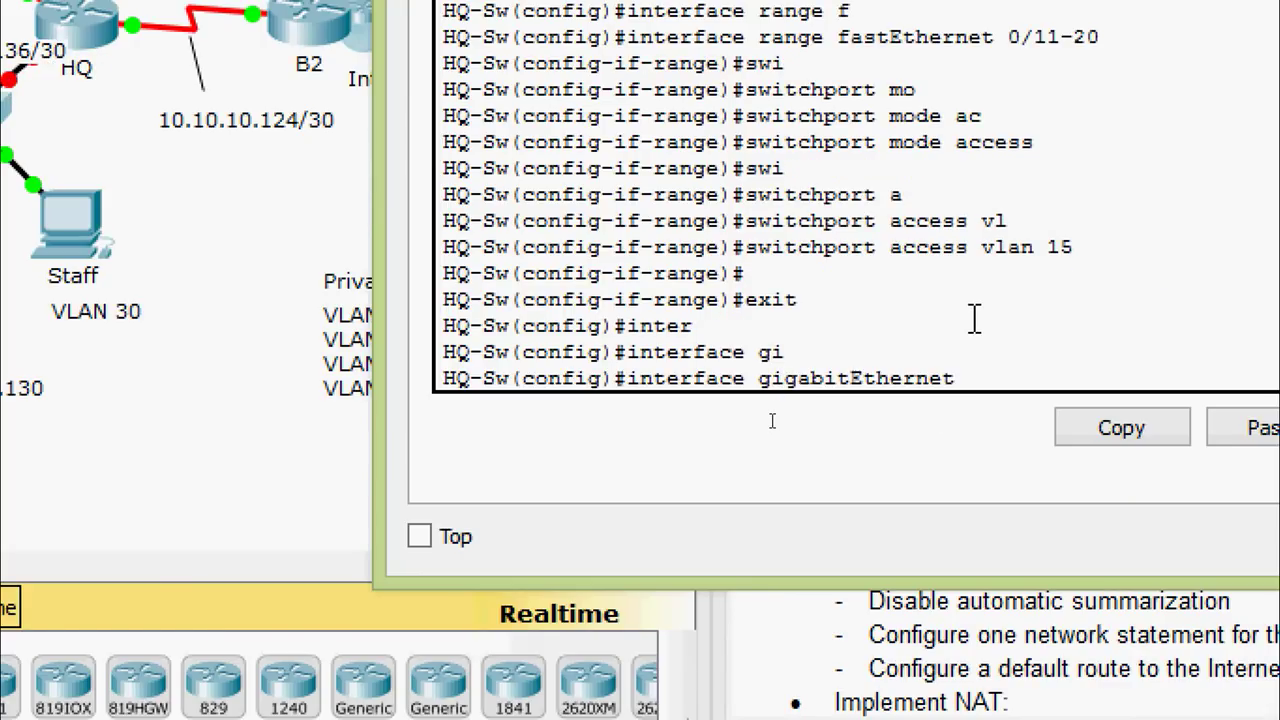
pyautogui.write('0/1')
pyautogui.press('Return')
# Set GigabitEthernet 0/1 to 'switchport mode trunk'
pyautogui.write('swi')
pyautogui.press('Tab')
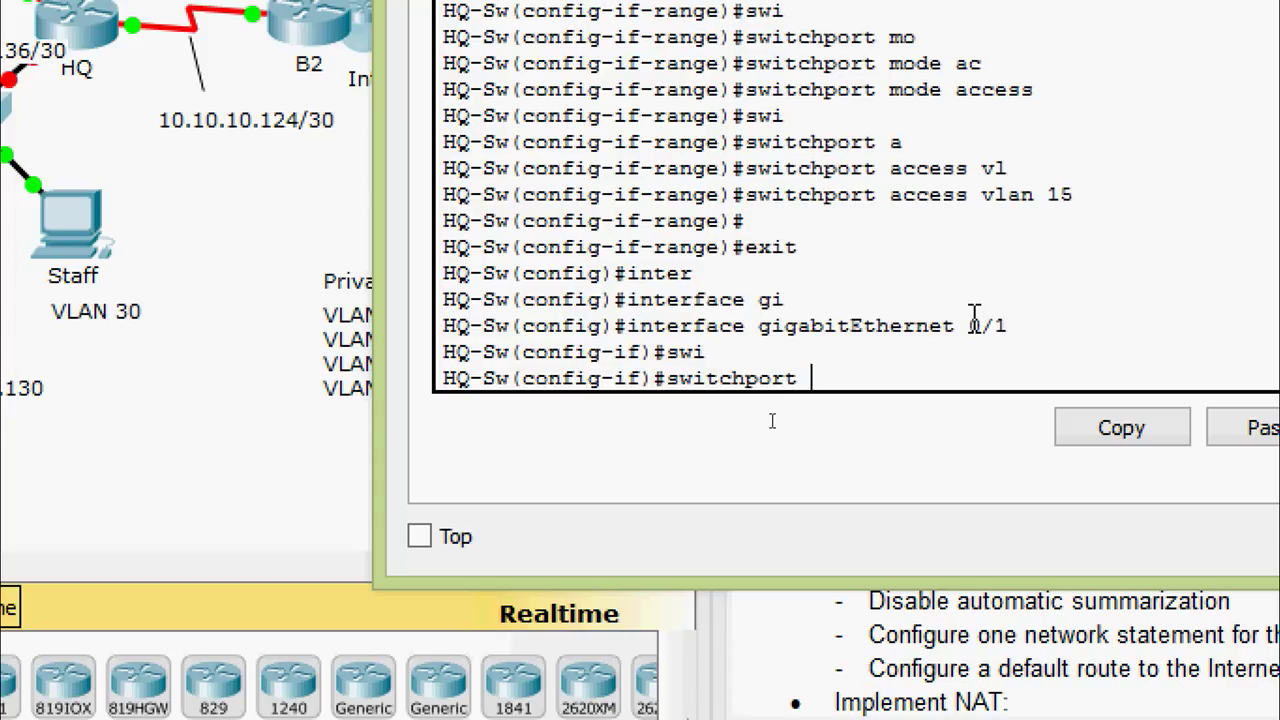
pyautogui.write('mo')
pyautogui.press('Tab')
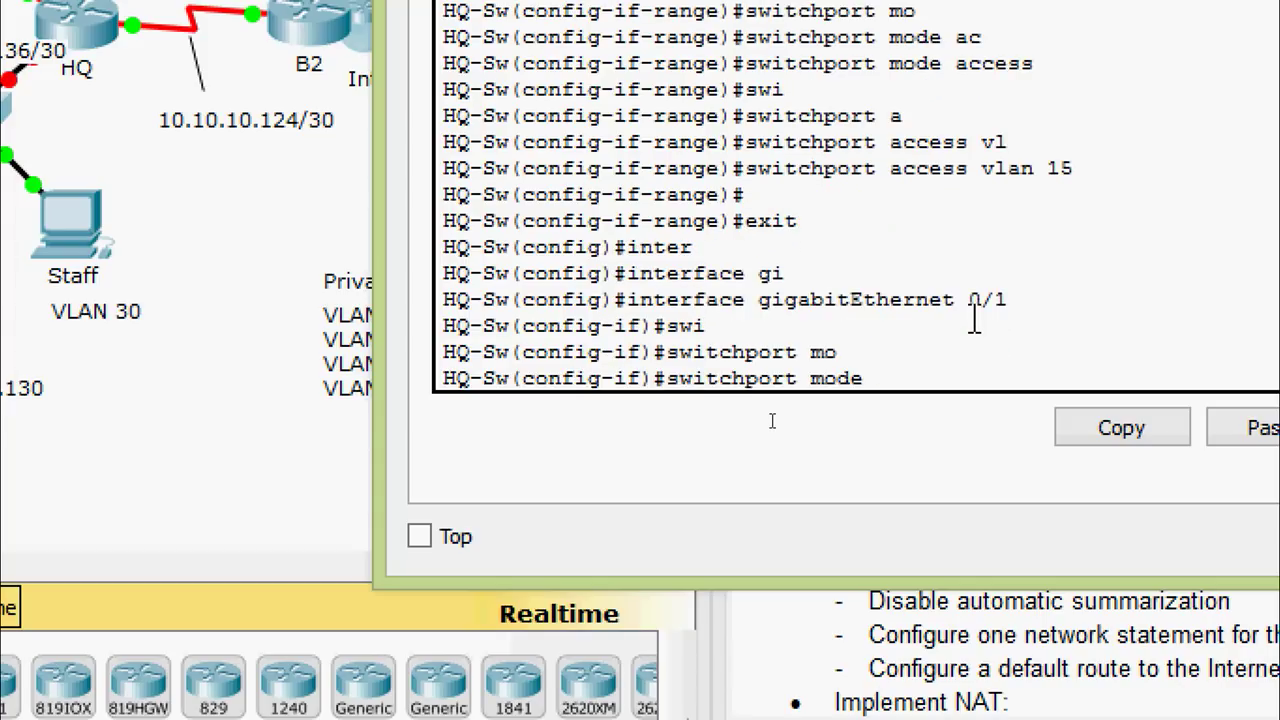
pyautogui.write('tr')
pyautogui.press('Tab')
pyautogui.press('Return')
# Make VLAN 45 the trunk's native VLAN with 'switchport trunk native vlan 45'
pyautogui.write('s')
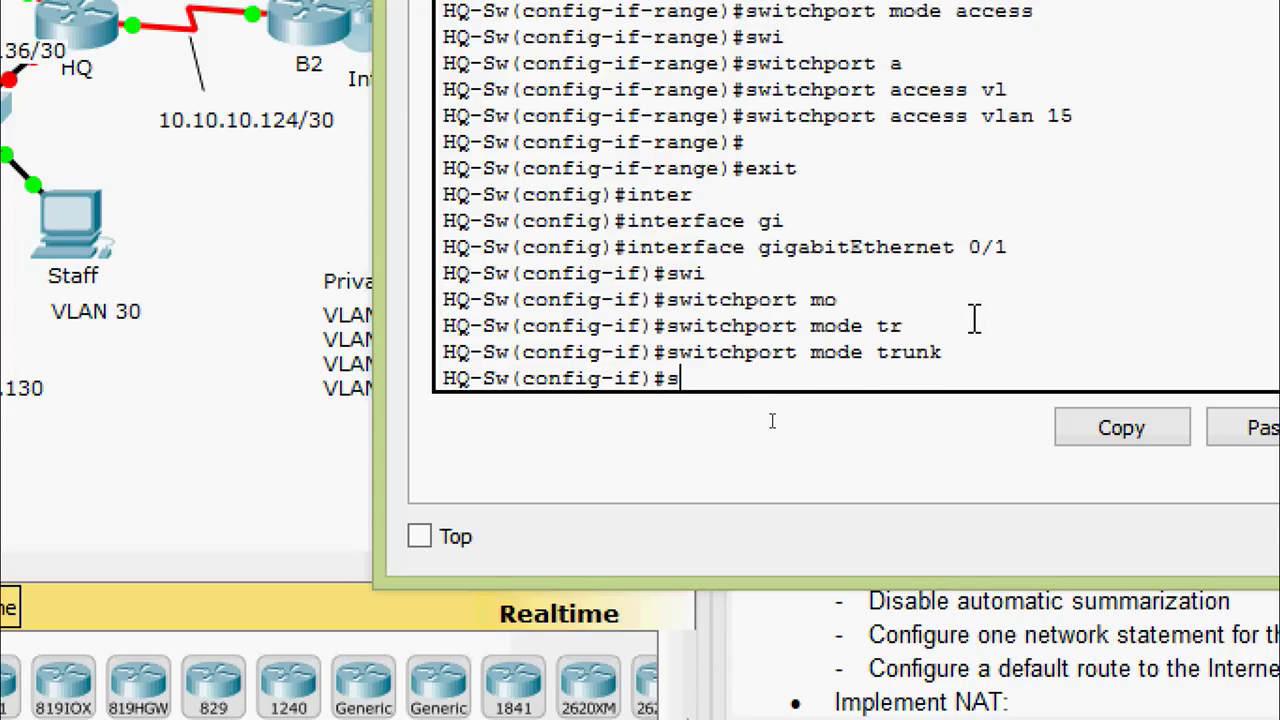
pyautogui.write('wi')
pyautogui.press('Tab')
pyautogui.write('tr')
pyautogui.press('Tab')
pyautogui.write('n')
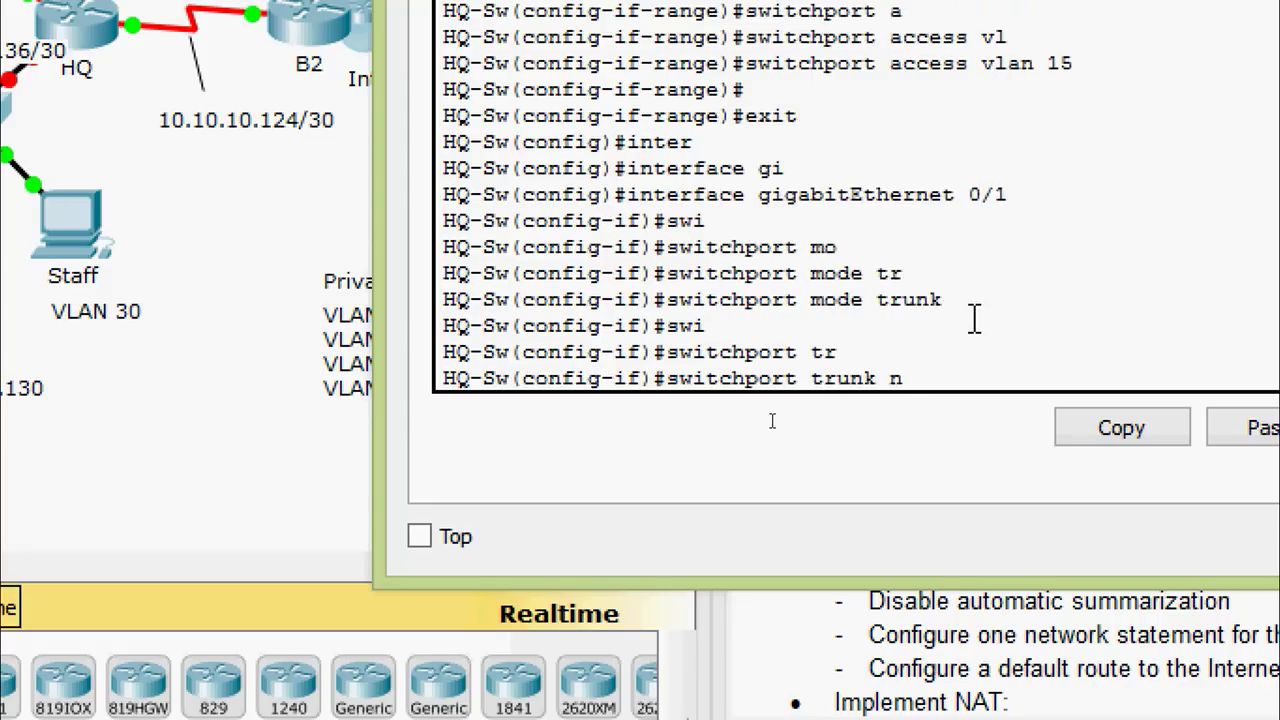
pyautogui.write('a')
pyautogui.press('Tab')
pyautogui.write('vl')
pyautogui.press('Tab')
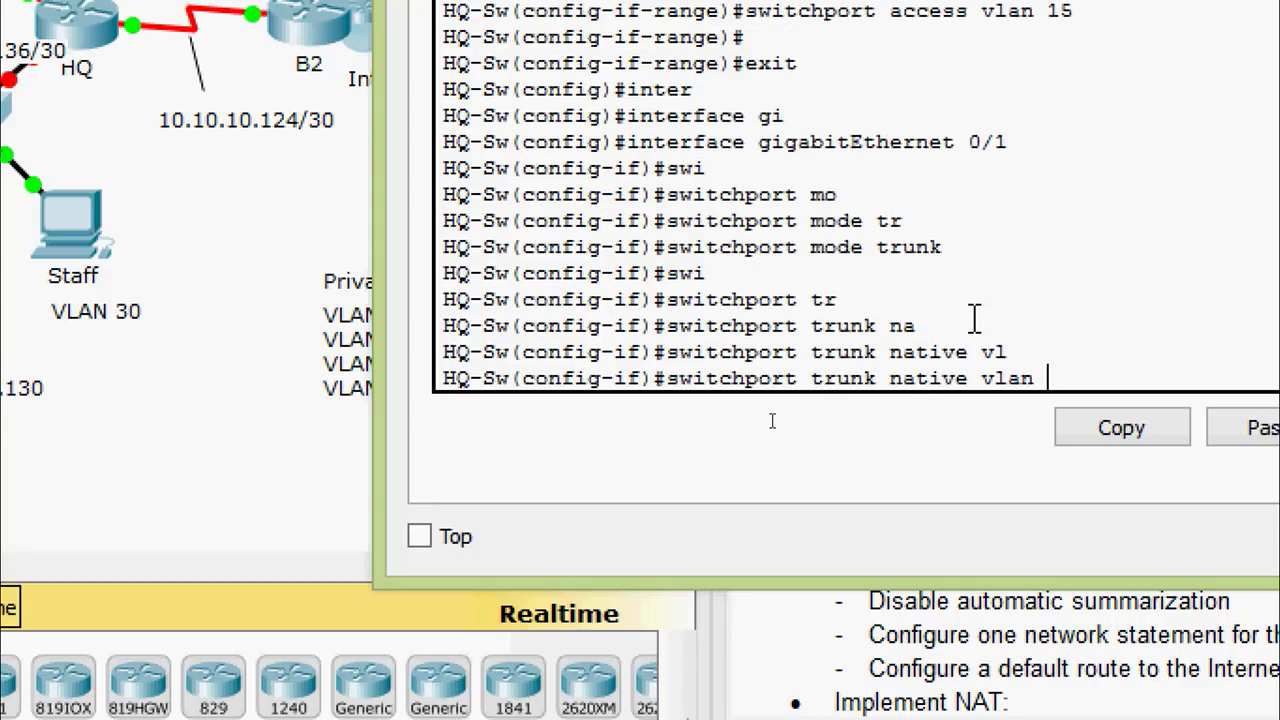
pyautogui.write('45')
pyautogui.press('Return')
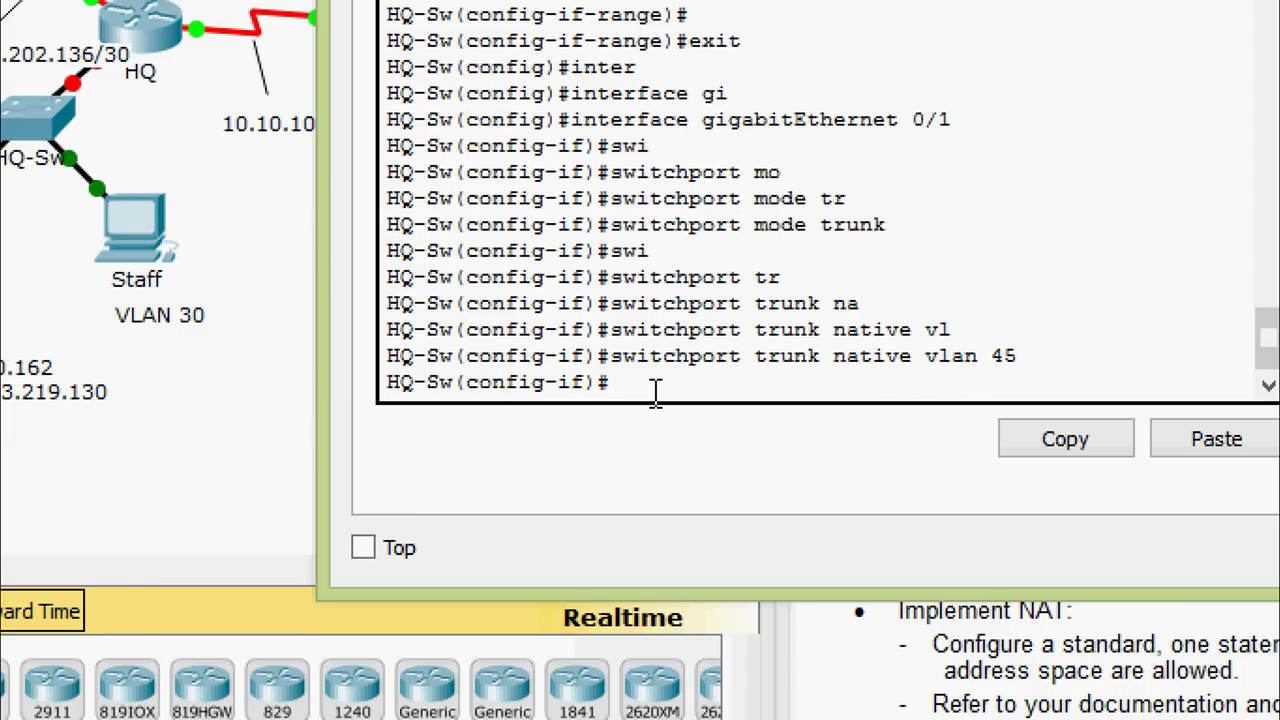
# Exit the gigabit interface and enter configuration for FastEthernet 0/1
pyautogui.press('Return')
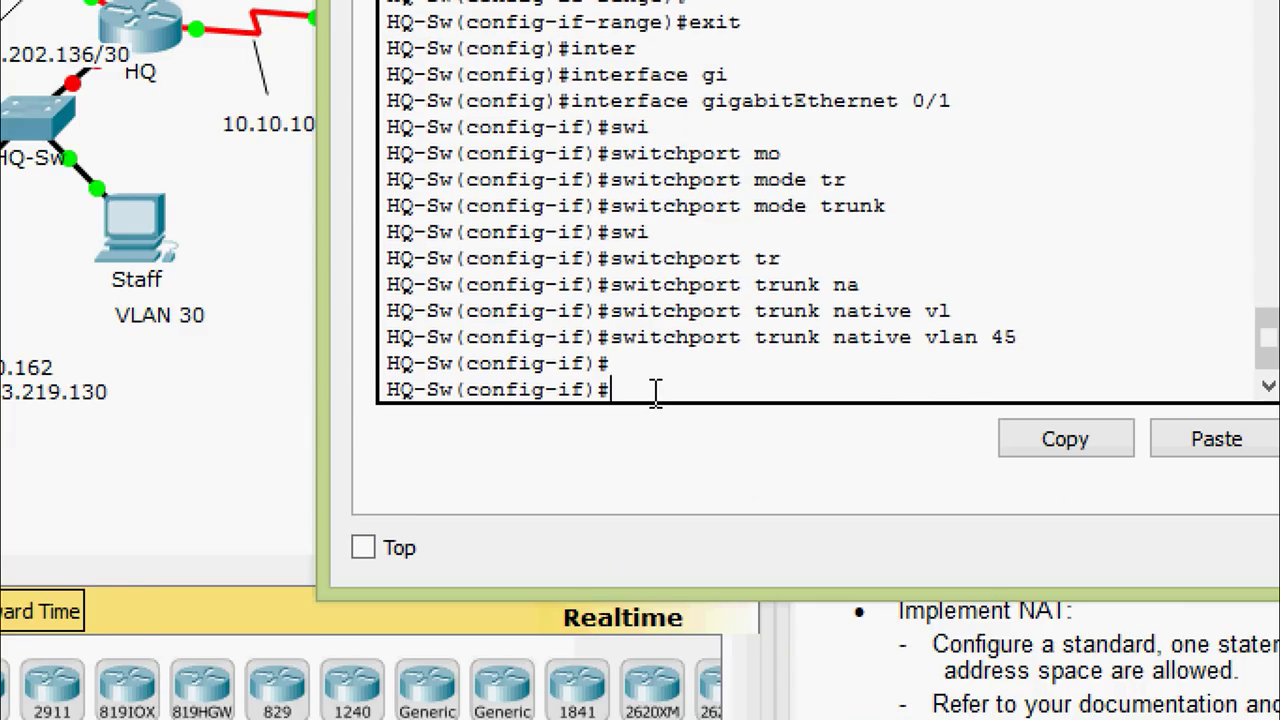
pyautogui.write('exit')
pyautogui.press('Return')
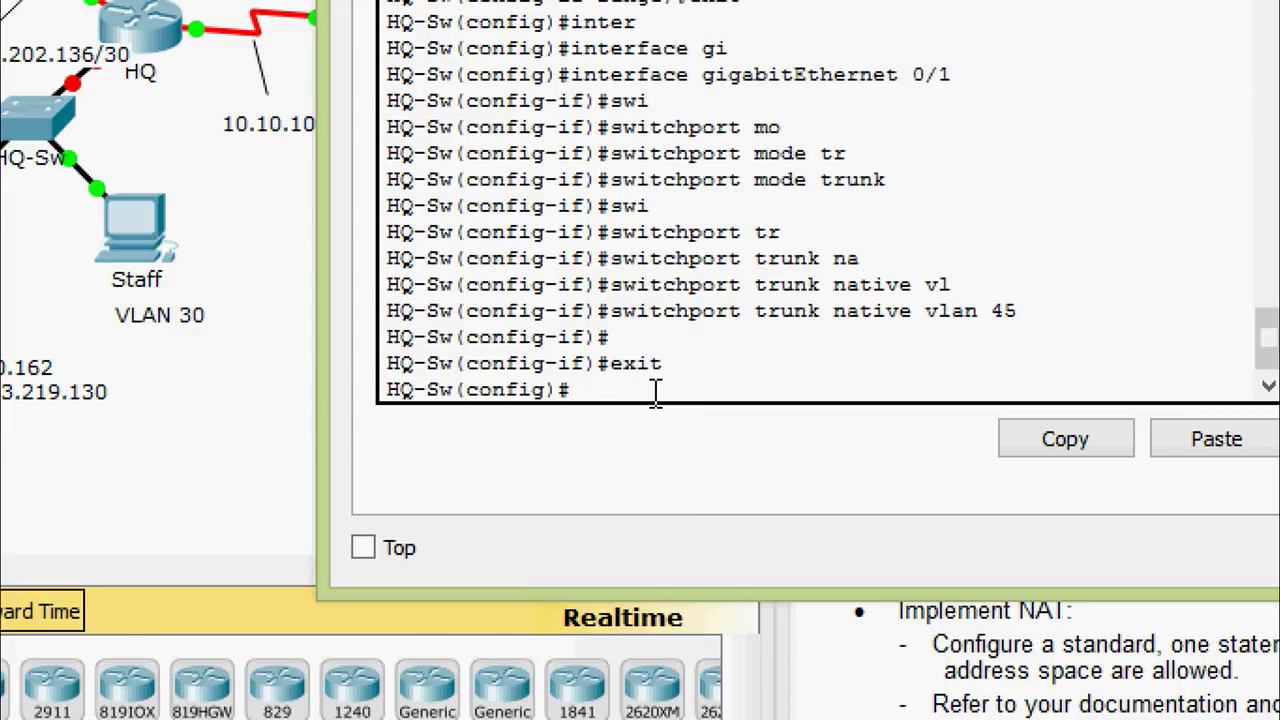
pyautogui.write('inter')
pyautogui.press('Tab')
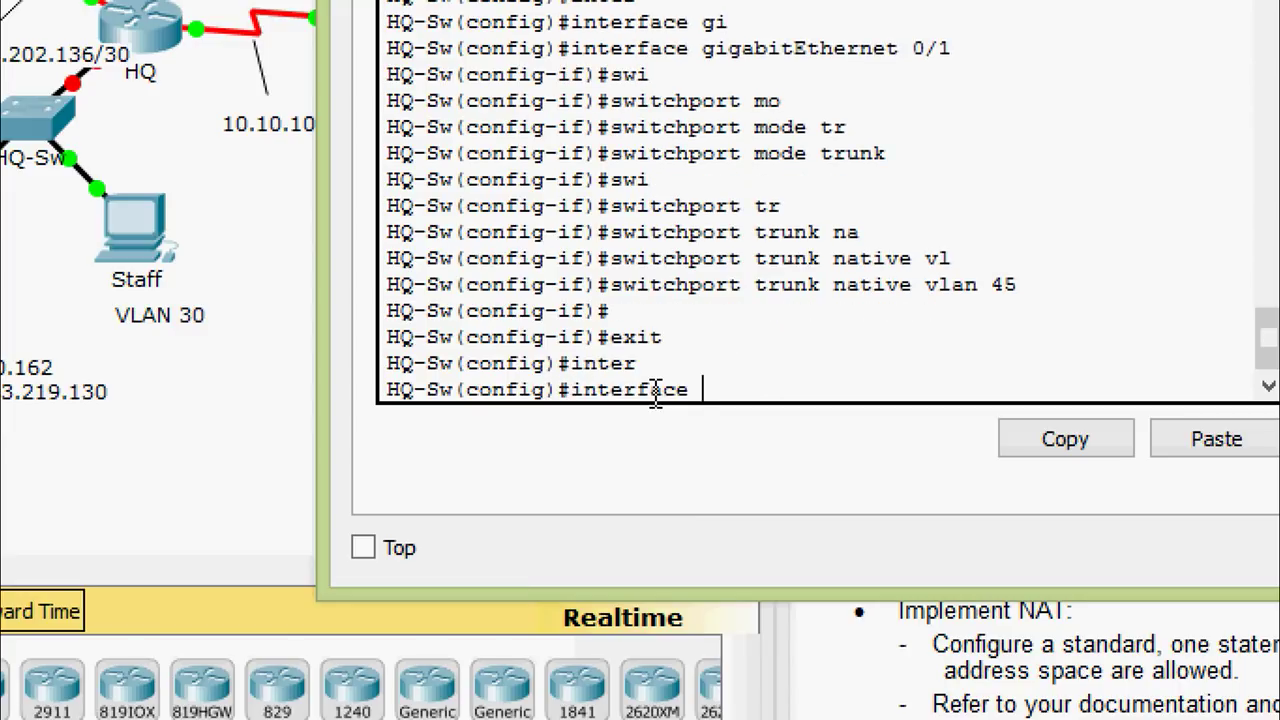
pyautogui.write('f')
pyautogui.press('Tab')
pyautogui.write('0/1')
pyautogui.press('Return')
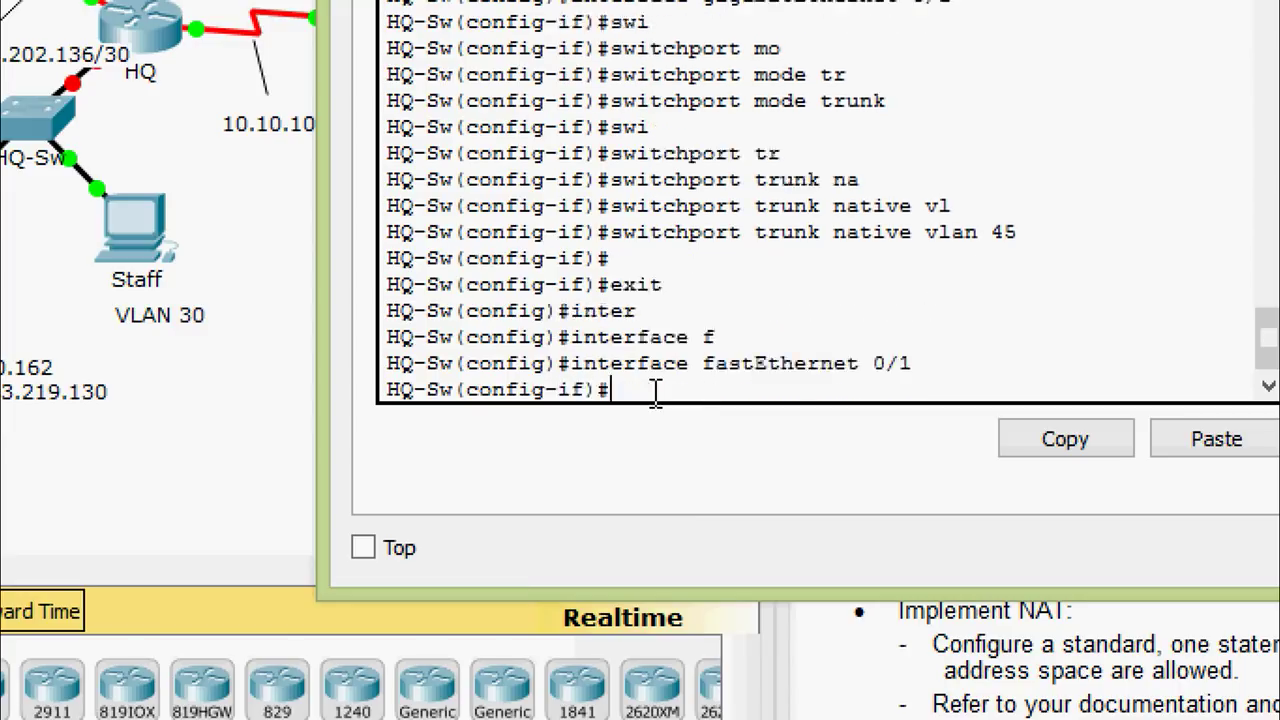
# Enable port security on FastEthernet 0/1 with 'switchport port-security'
pyautogui.write('swi')
pyautogui.press('Tab')
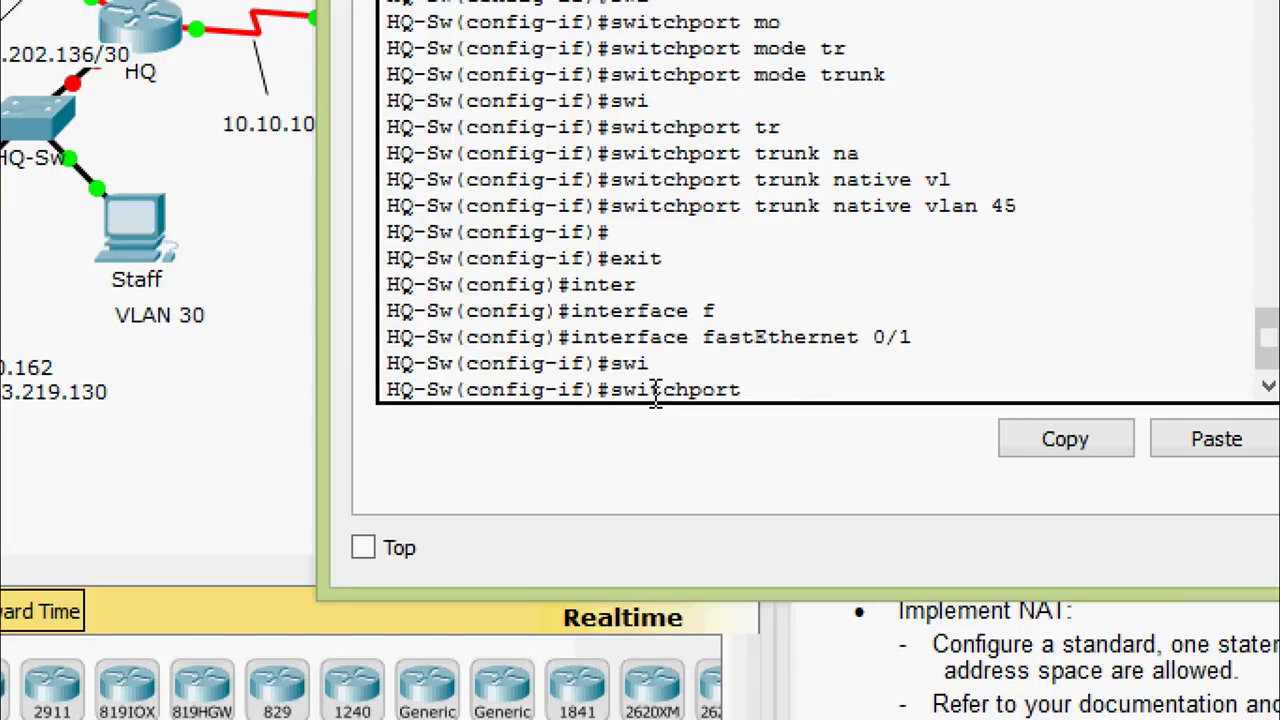
pyautogui.write('po')
pyautogui.press('Tab')
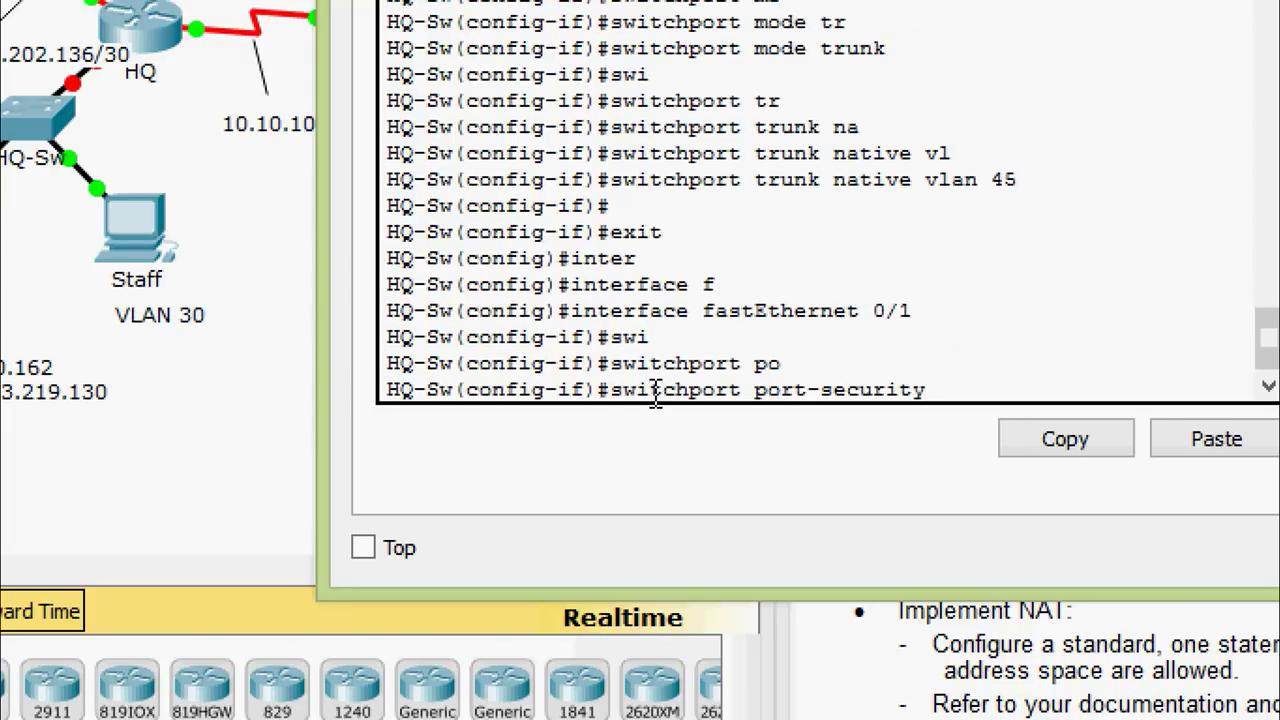
pyautogui.press('Return')
# Limit the port to a maximum of 2 MAC addresses
pyautogui.write('swi')
pyautogui.press('Tab')
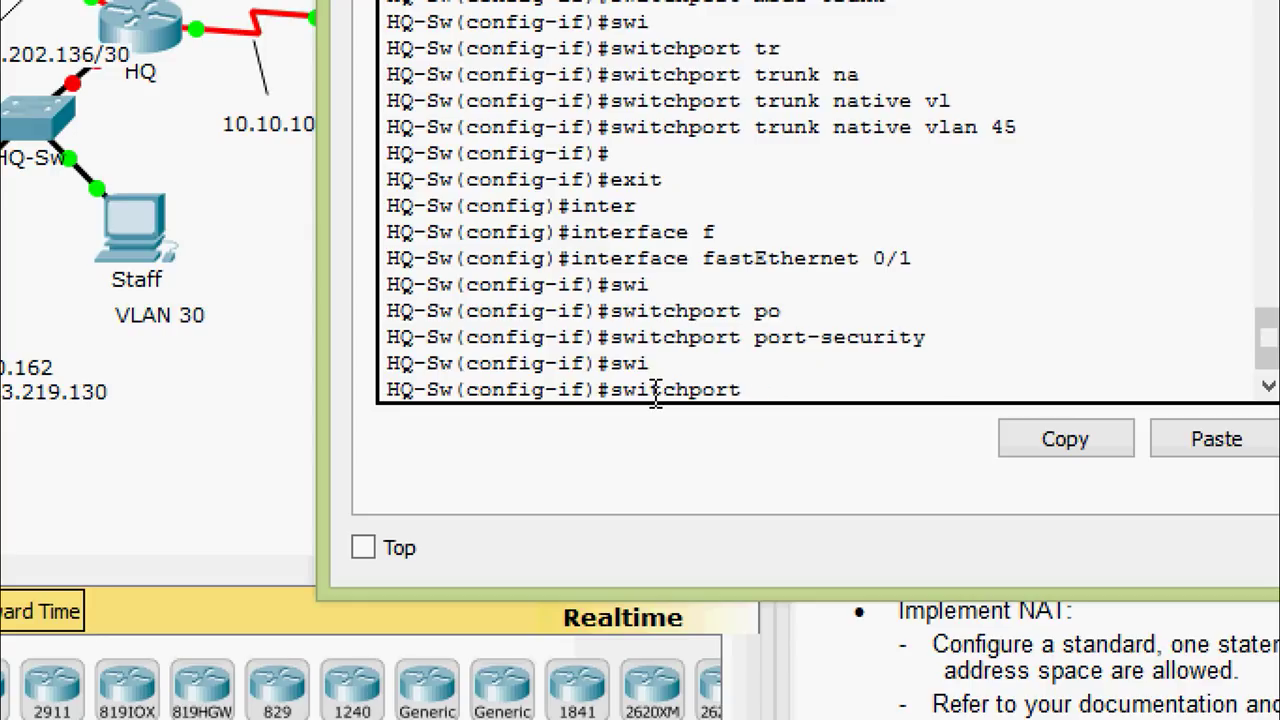
pyautogui.write('po')
pyautogui.press('Tab')
pyautogui.write('m')
pyautogui.press('Tab')
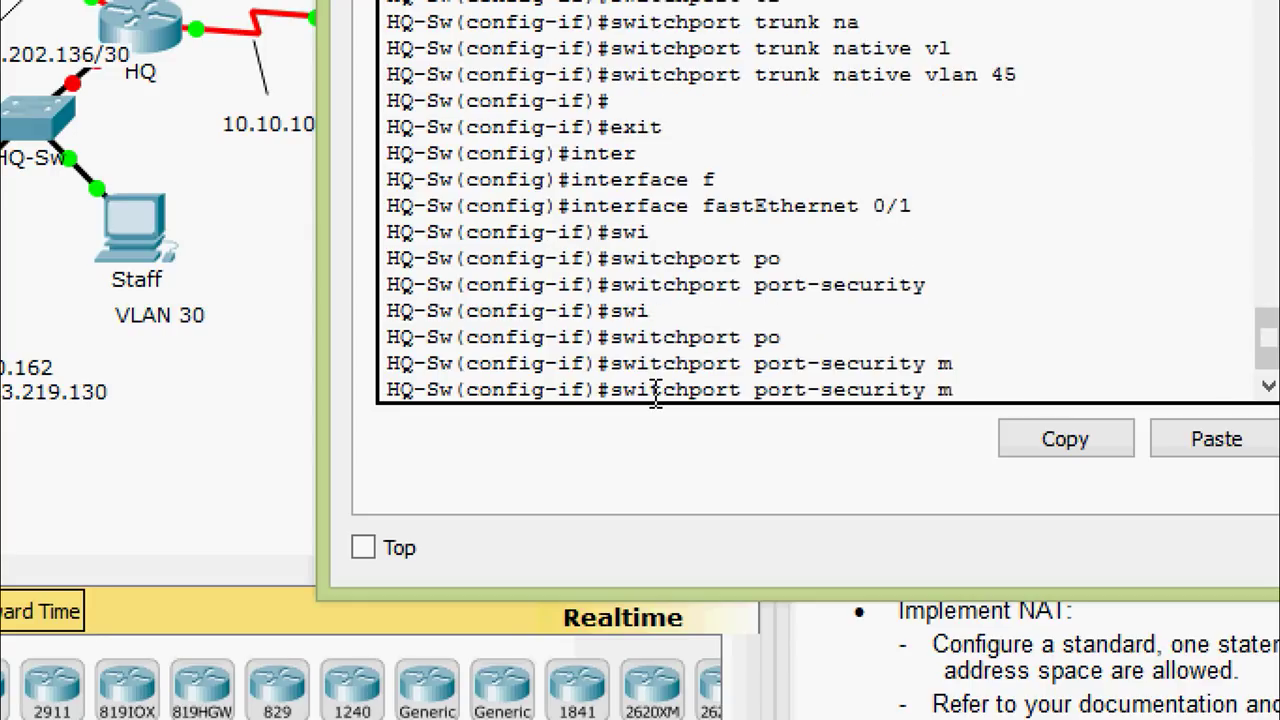
pyautogui.write('ax')
pyautogui.press('Tab')
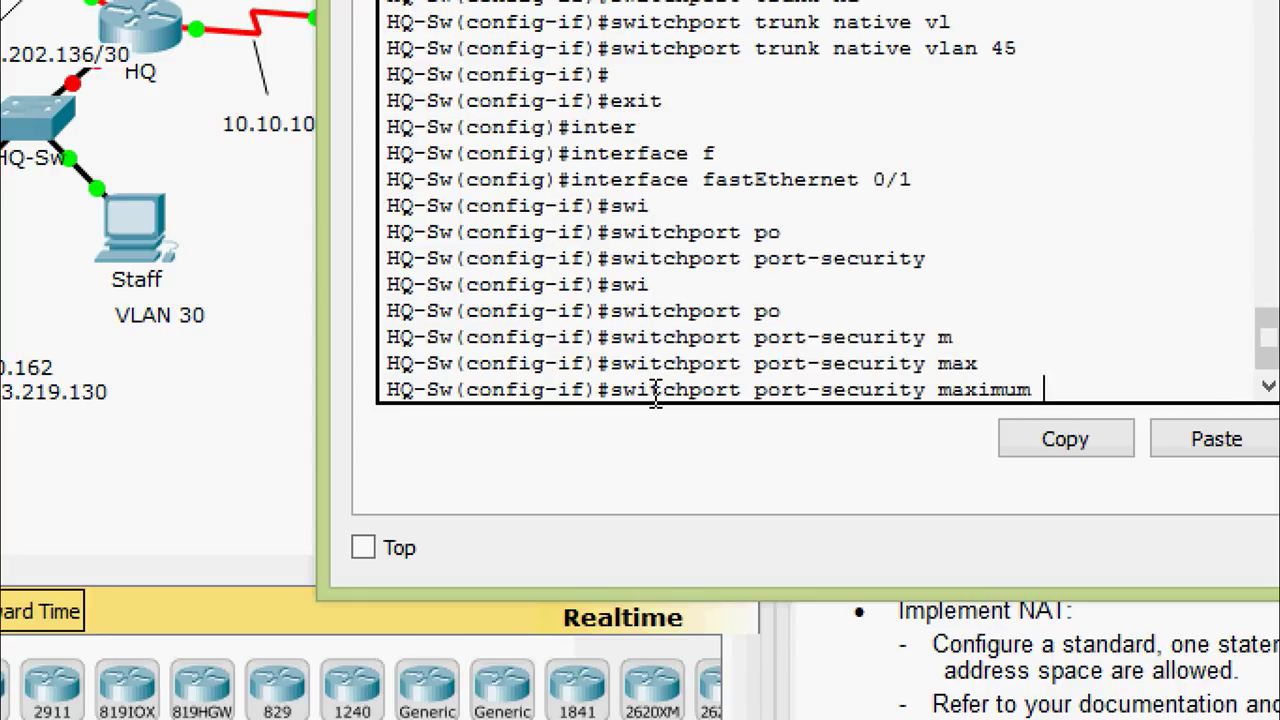
pyautogui.write('2')
pyautogui.press('Return')
# Make learned MAC addresses sticky with 'switchport port-security mac-address sticky'
pyautogui.write('swi')
pyautogui.press('Tab')
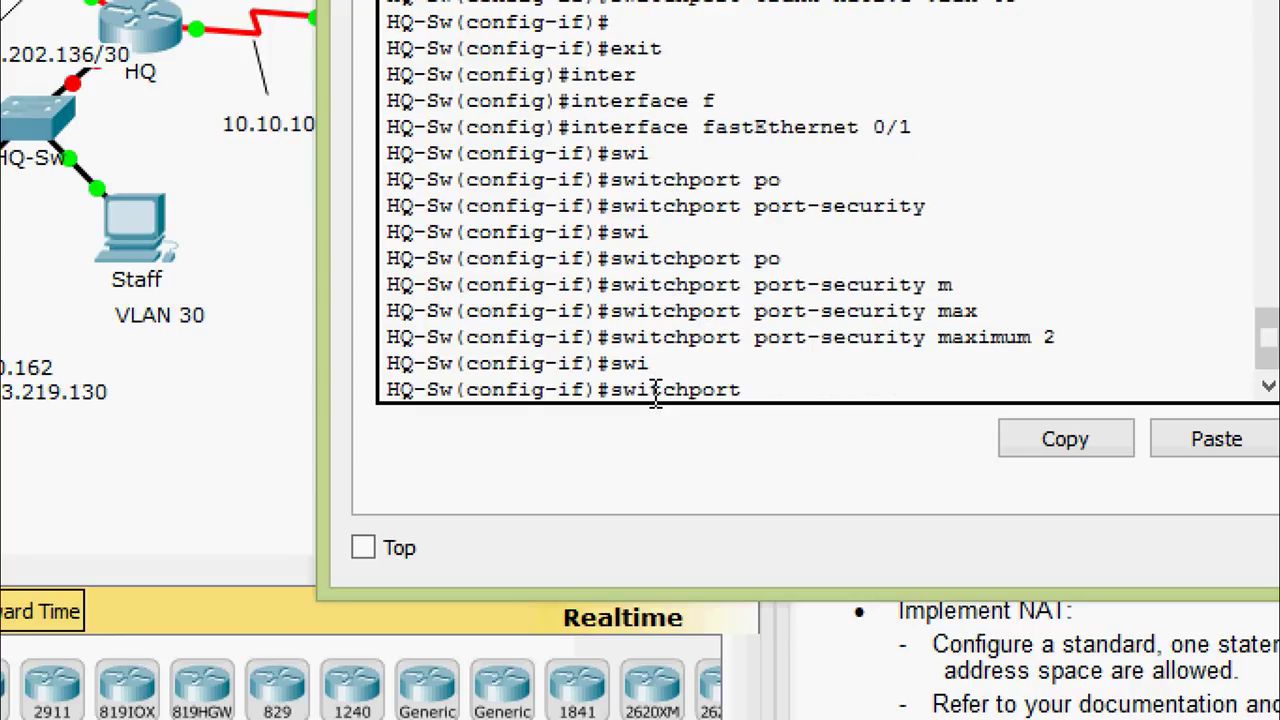
pyautogui.write('po')
pyautogui.press('Tab')
pyautogui.write('ma')
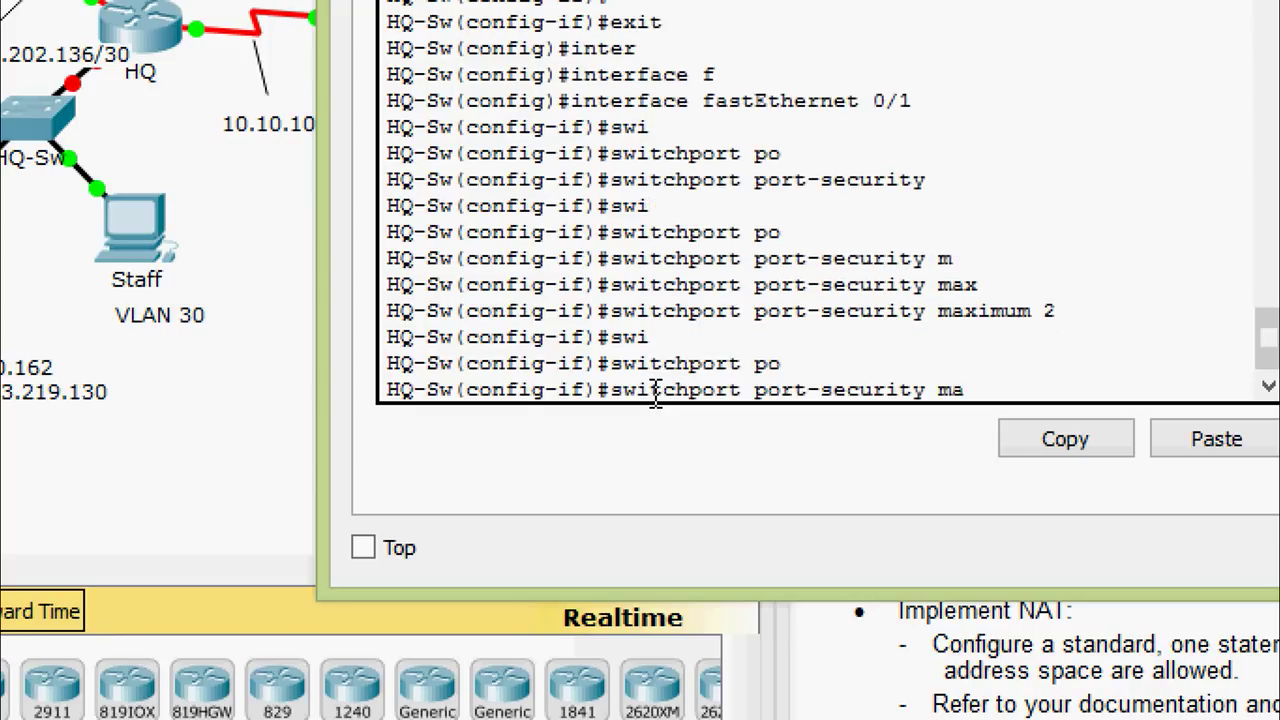
pyautogui.press('Tab')
pyautogui.write('c')
pyautogui.press('Tab')
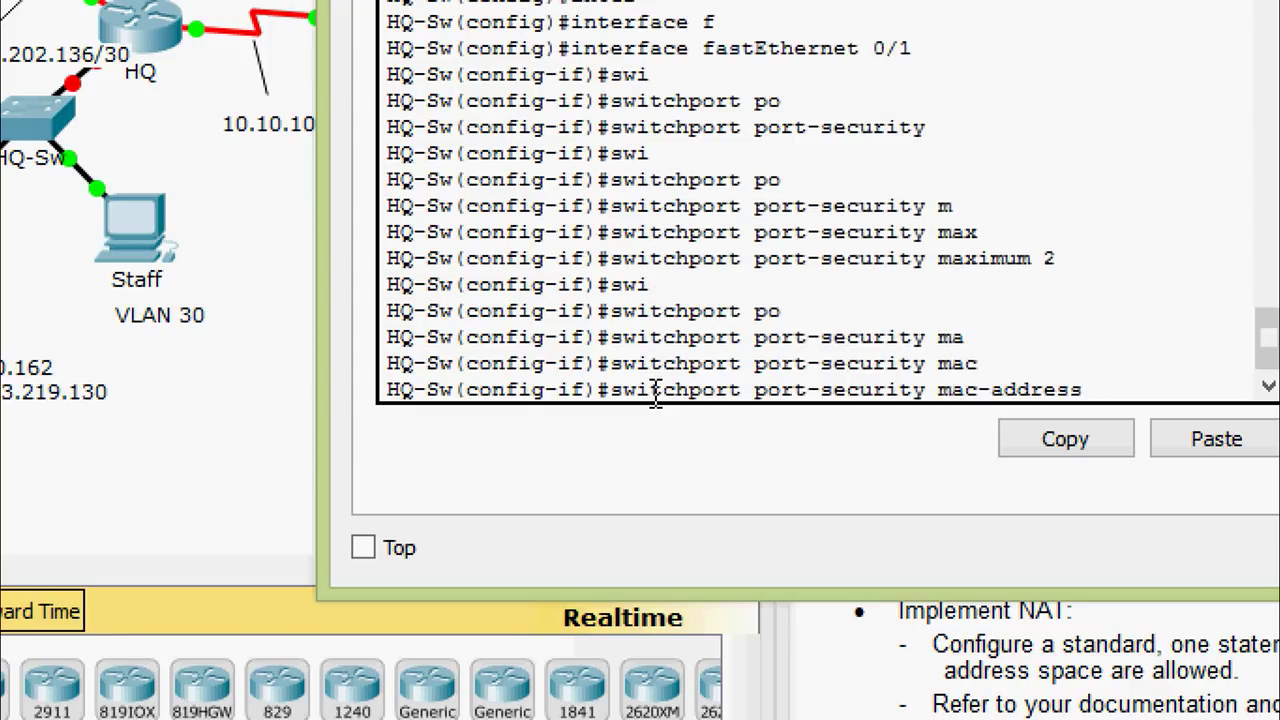
pyautogui.write('st')
pyautogui.press('Tab')
pyautogui.press('Return')
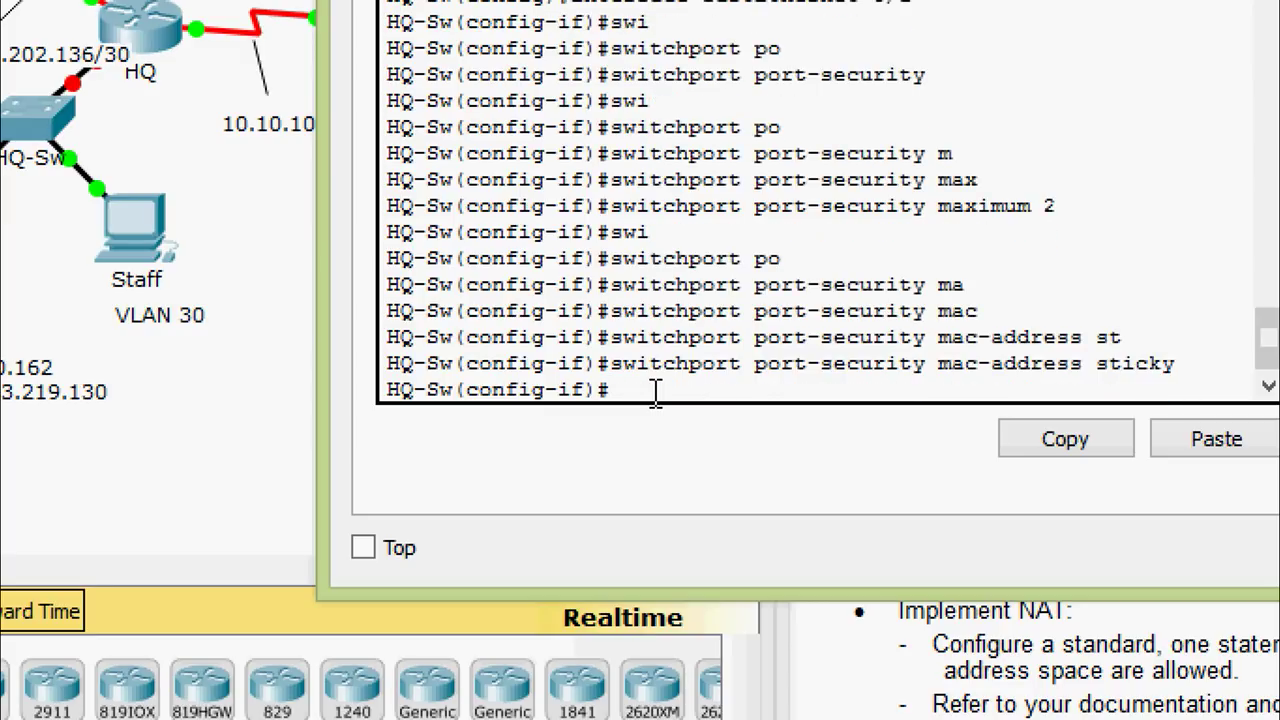
# Set the port-security violation action to restrict and leave configuration mode
pyautogui.write('swi')
pyautogui.press('Tab')
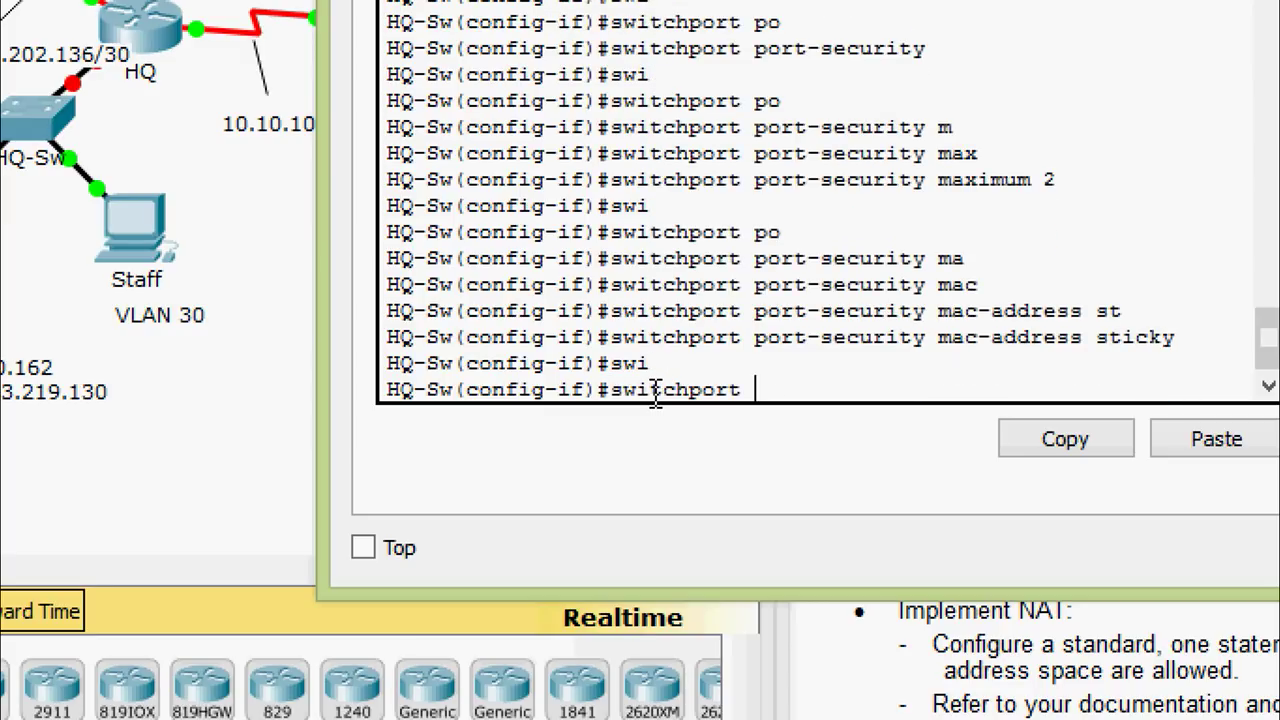
pyautogui.write('po')
pyautogui.press('Tab')
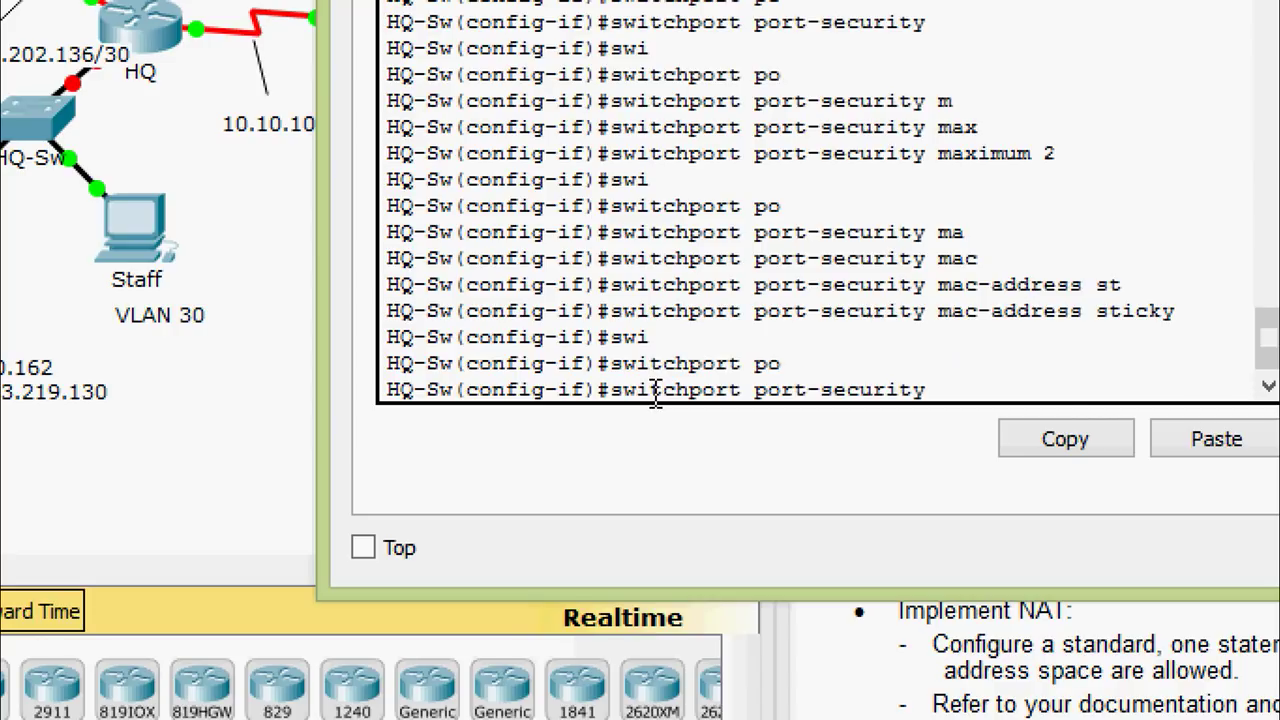
pyautogui.write('vi')
pyautogui.press('Tab')
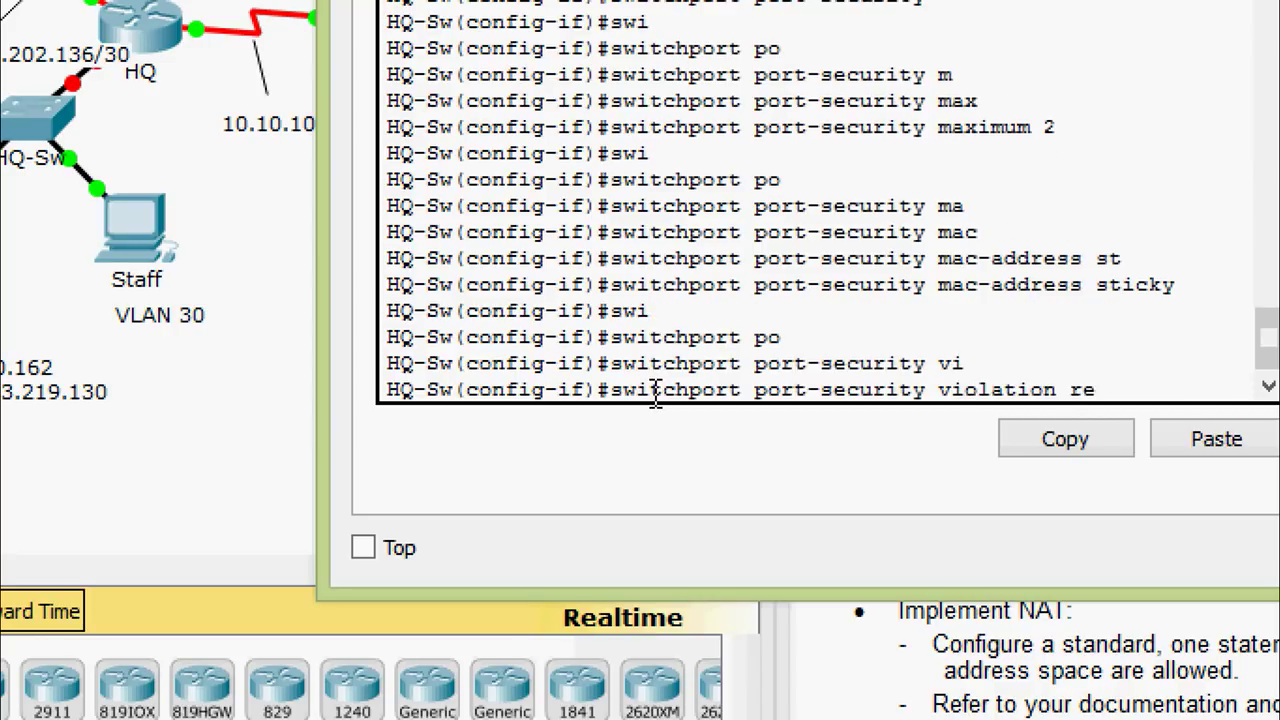
pyautogui.write('re')
pyautogui.press('Tab')
pyautogui.press('Return')
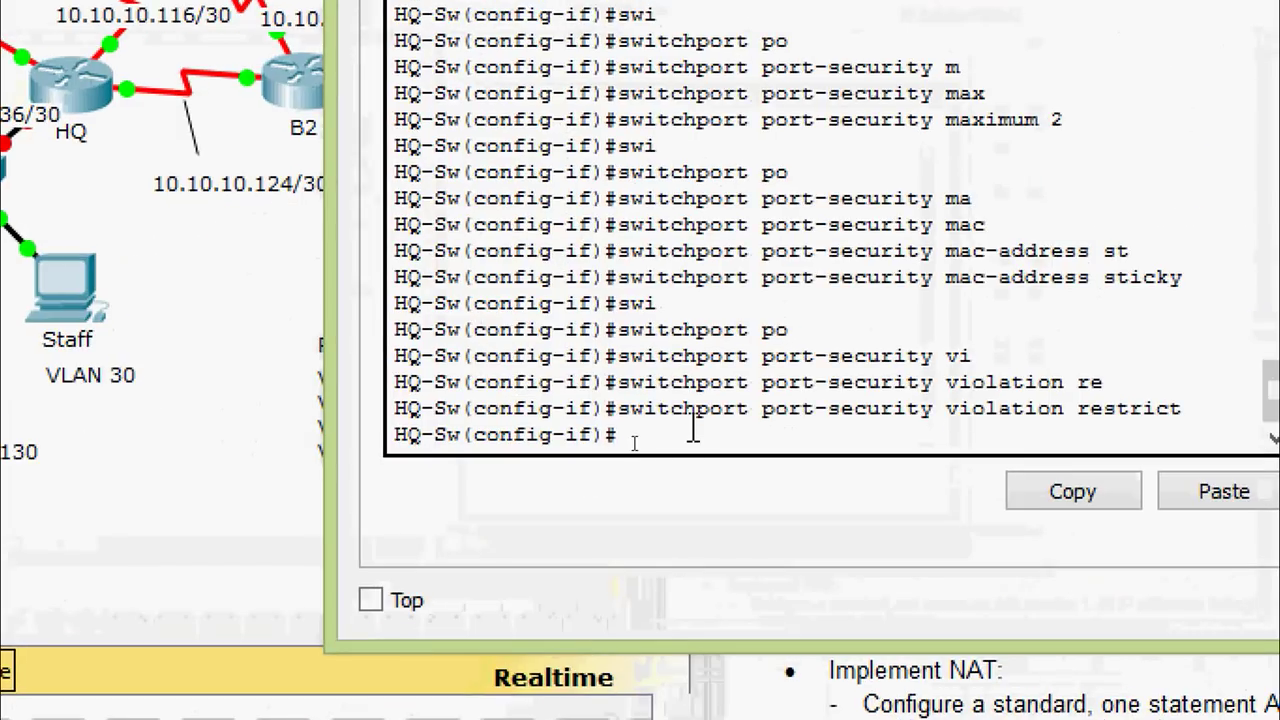
pyautogui.hotkey('ctrl', 'z')
pyautogui.press('Return')
# Run 'show vlan brief' on HQ-Sw to list VLANs and their ports
pyautogui.write('sh')
pyautogui.press('Tab')
pyautogui.write('vl')
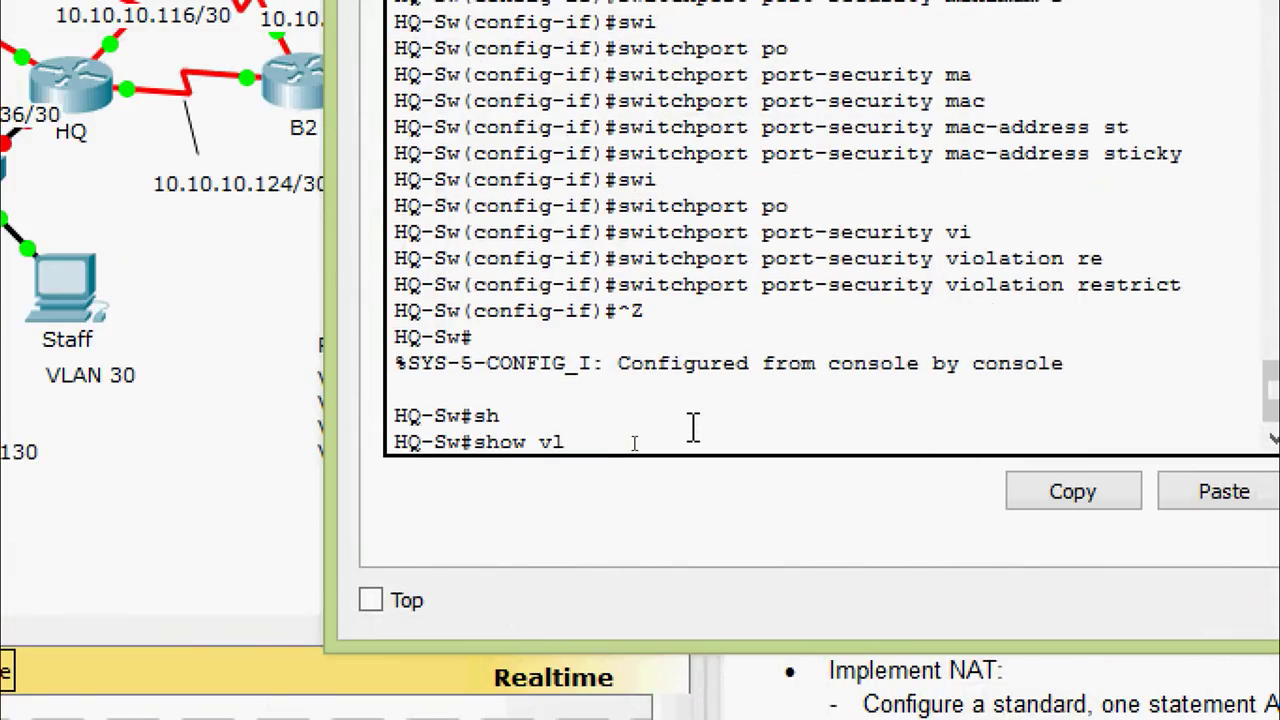
pyautogui.press('Tab')
pyautogui.write('b')
pyautogui.press('Tab')
pyautogui.press('Return')
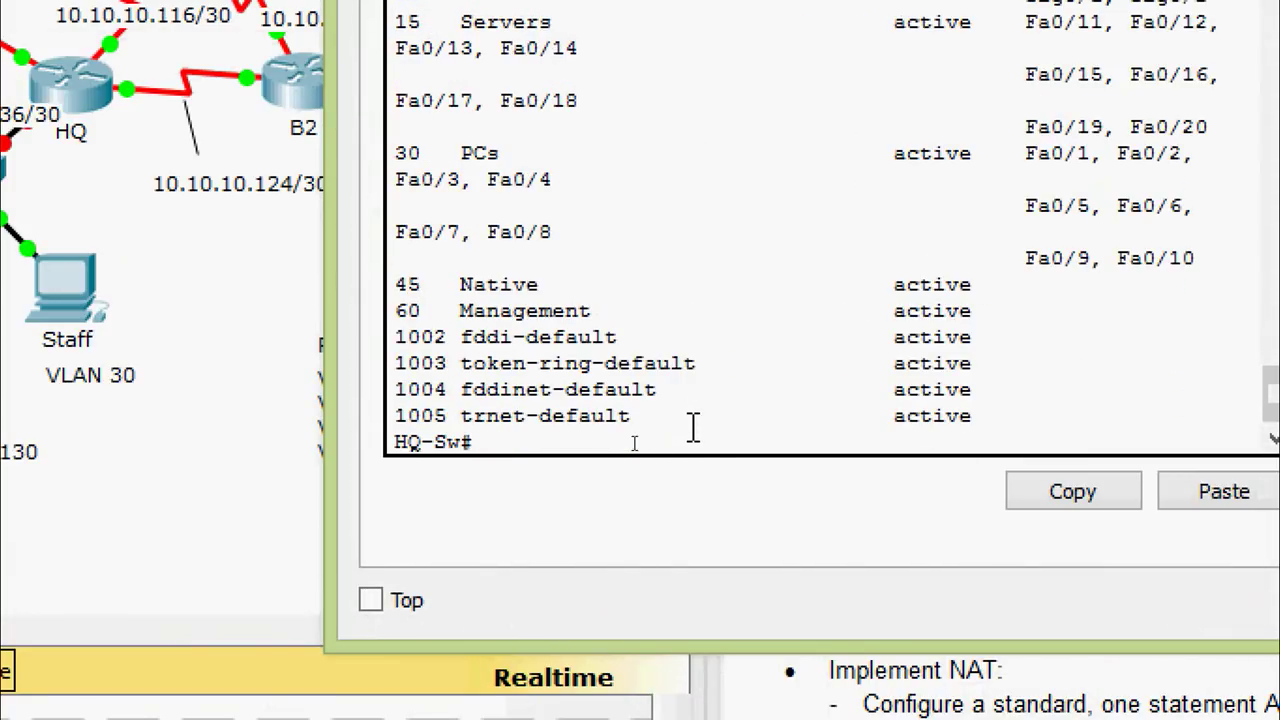
# Widen the terminal and highlight Fa0/21–24 and Gig0/1–2 still in VLAN 1
pyautogui.moveTo(323, 291); pyautogui.dragTo(166, 263)
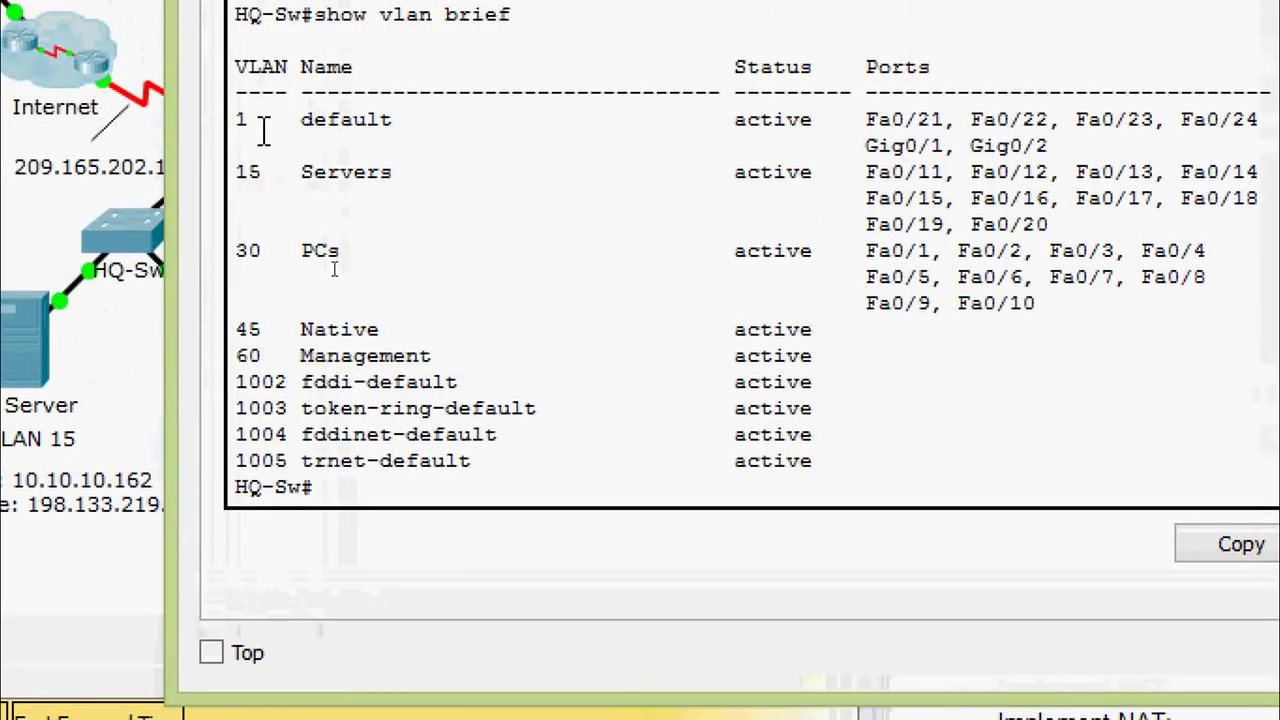
pyautogui.moveTo(264, 130); pyautogui.dragTo(216, 120)
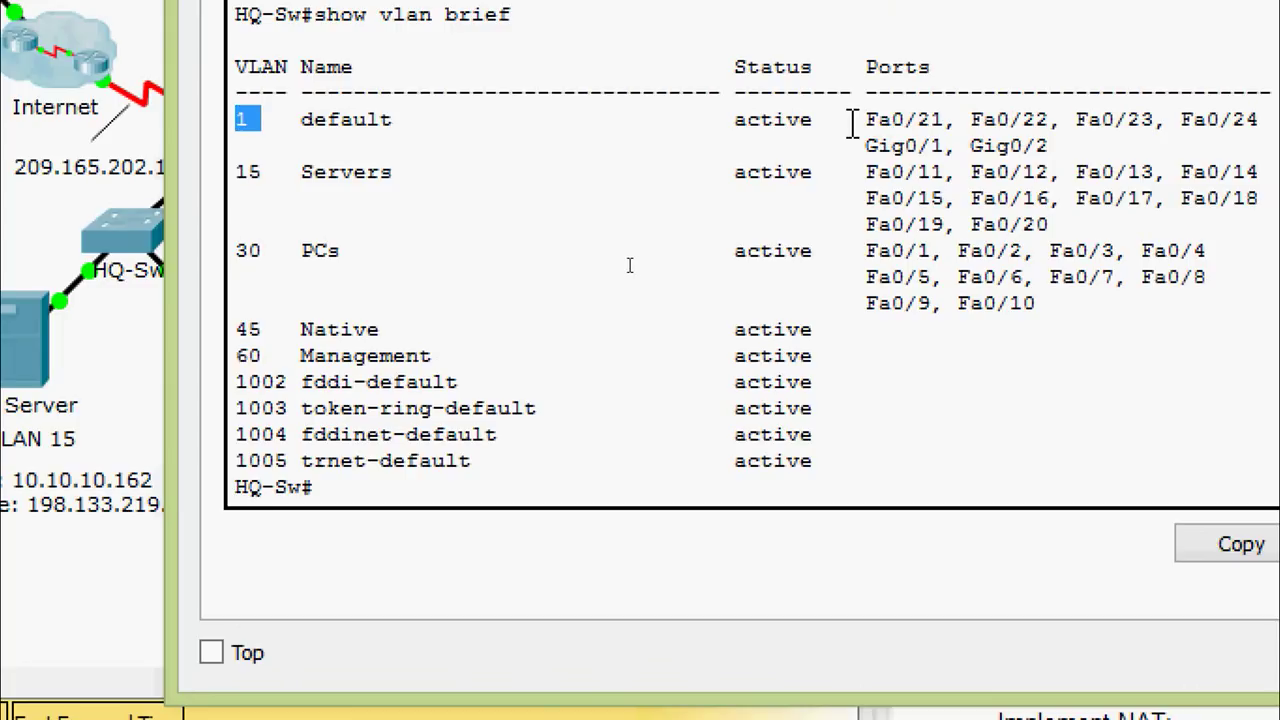
pyautogui.moveTo(851, 123); pyautogui.dragTo(945, 123)
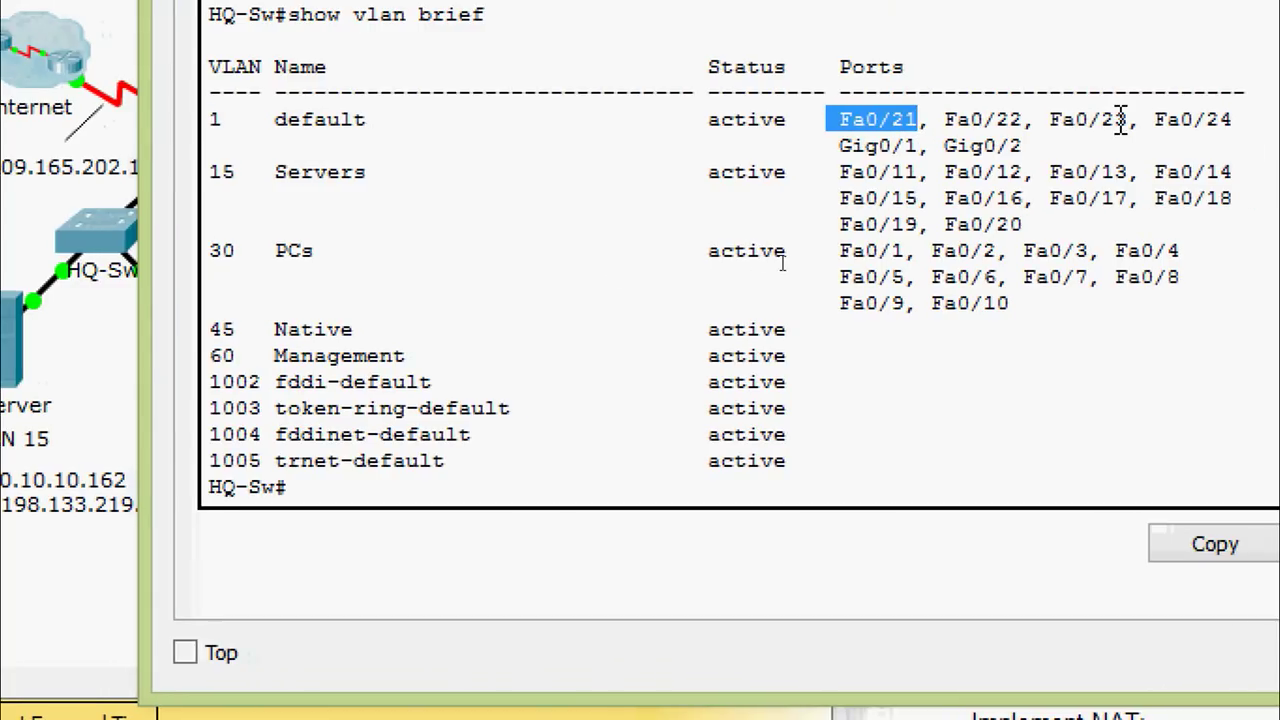
pyautogui.moveTo(1127, 119); pyautogui.dragTo(1232, 119)
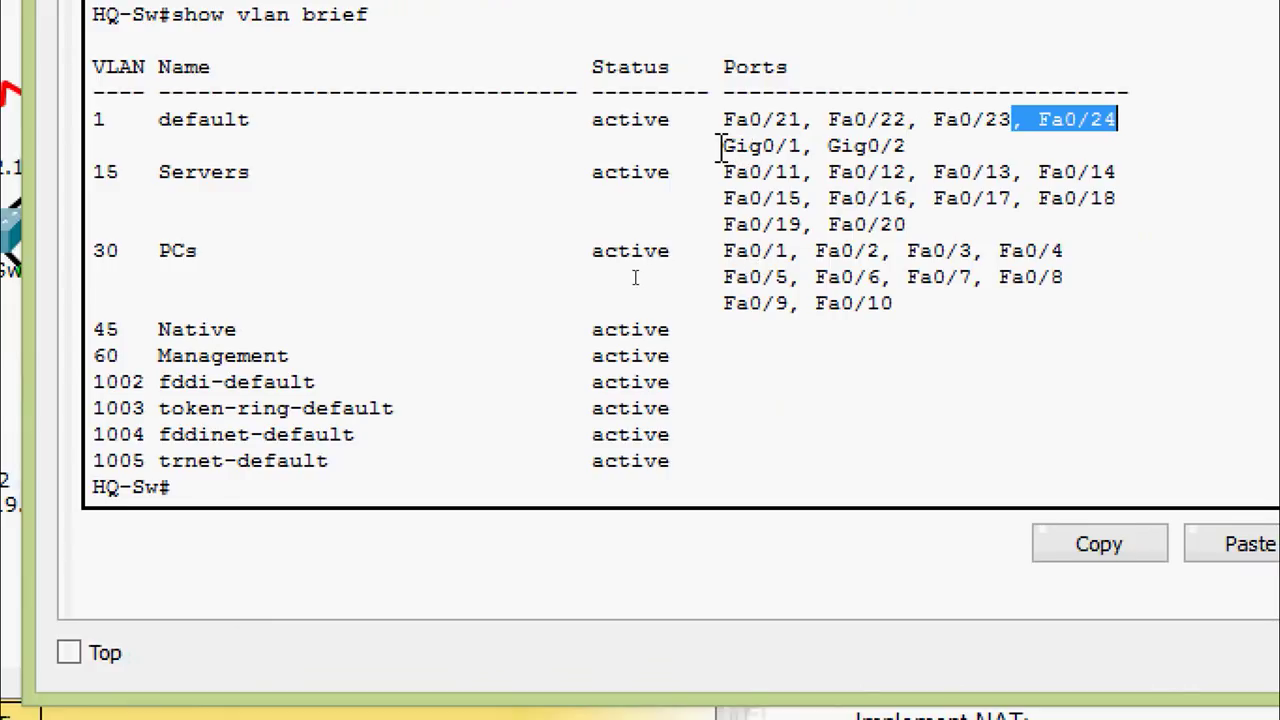
pyautogui.moveTo(722, 145); pyautogui.dragTo(906, 147)
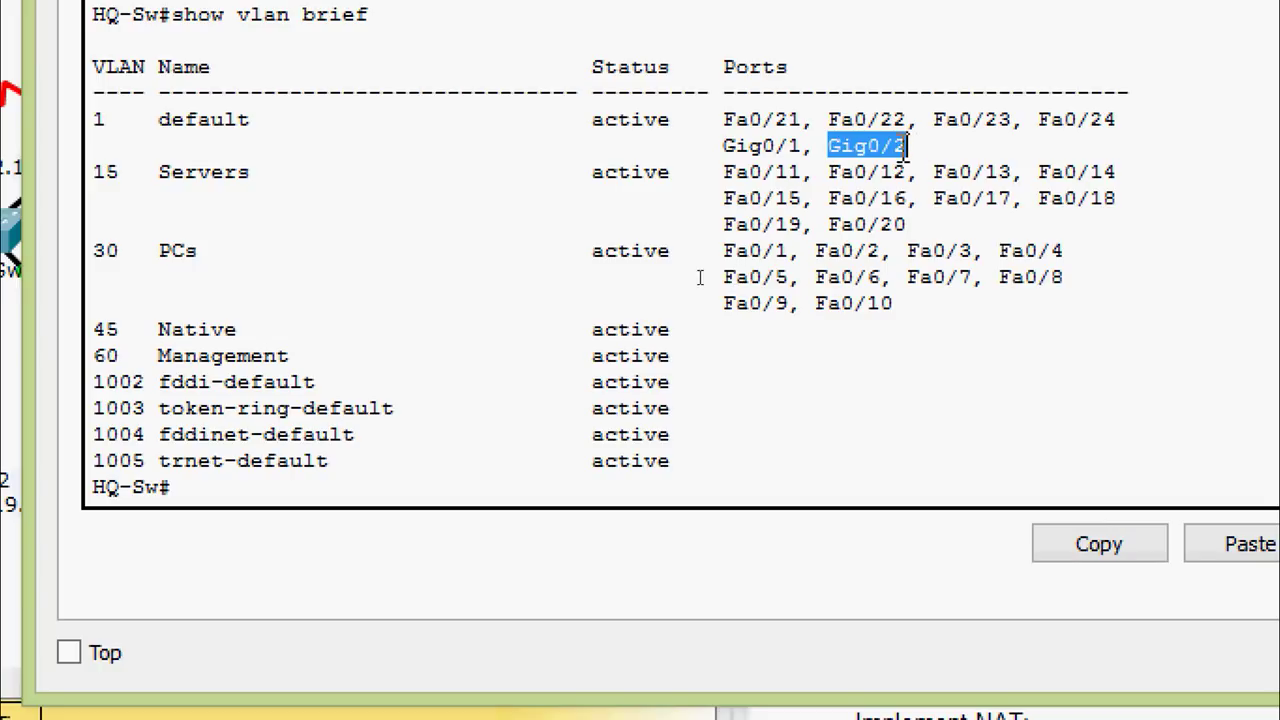
pyautogui.moveTo(803, 146); pyautogui.dragTo(724, 146)
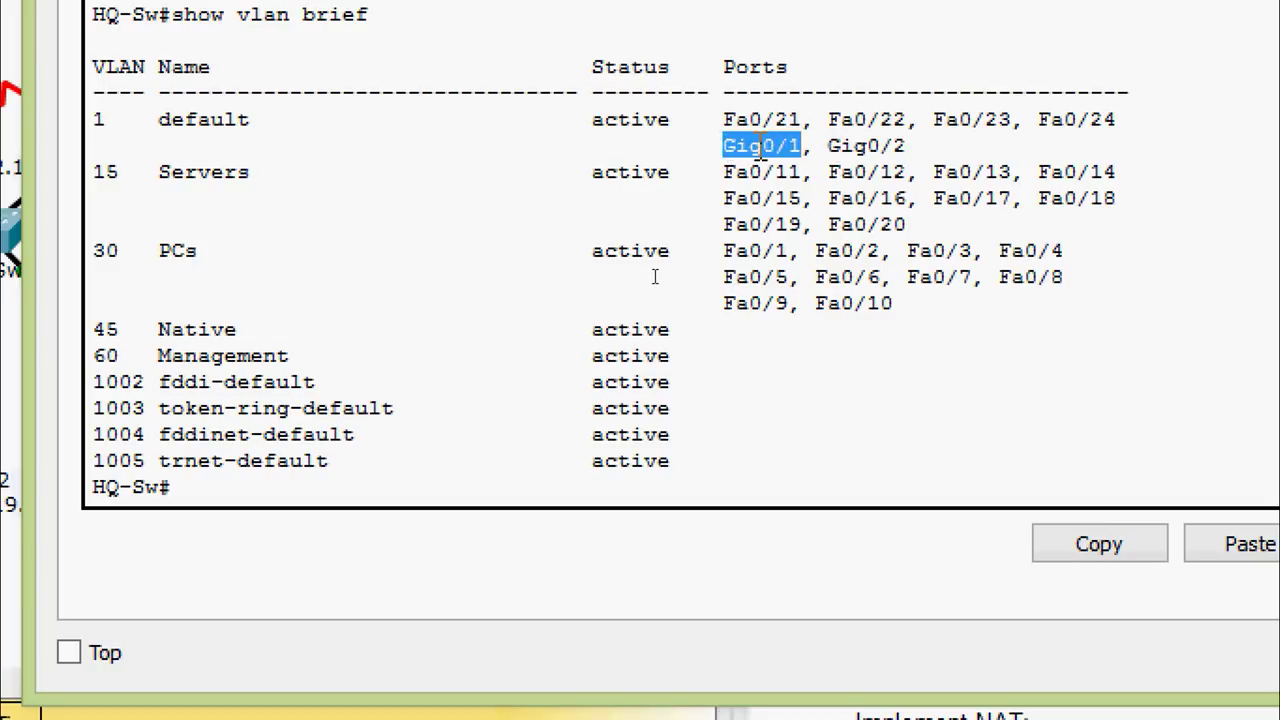
pyautogui.moveTo(815, 146); pyautogui.dragTo(912, 155)
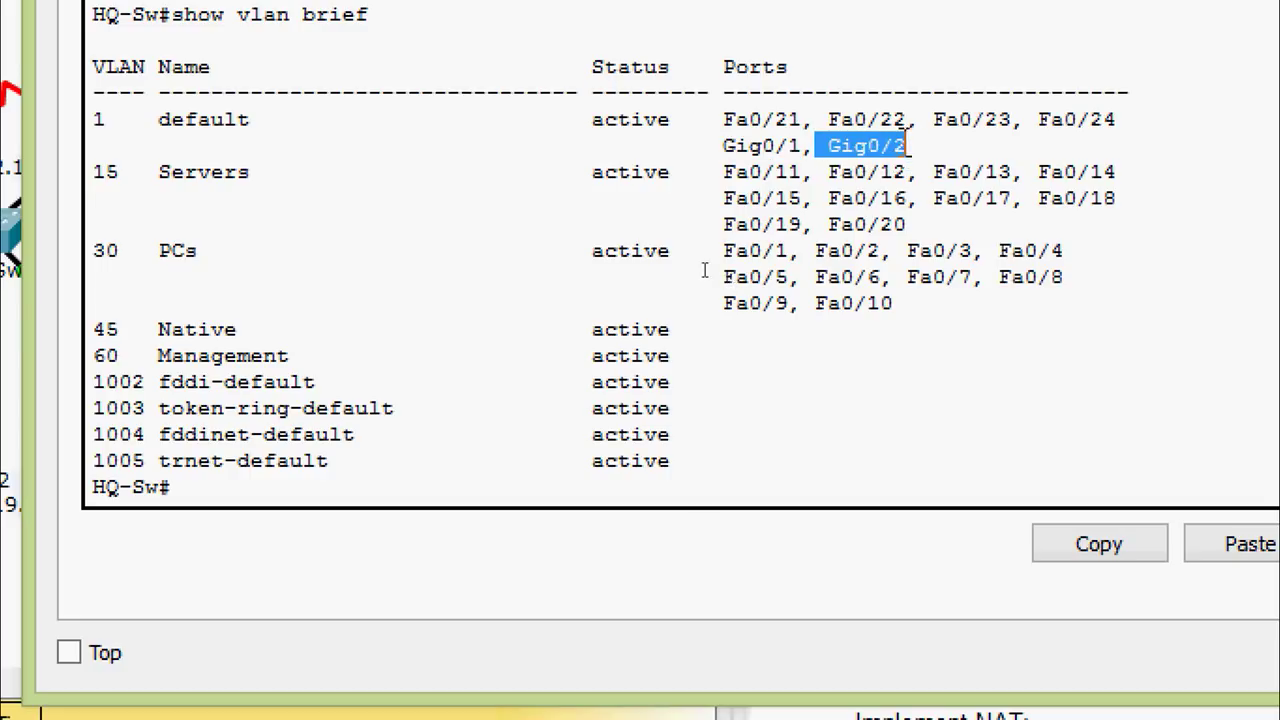
pyautogui.moveTo(726, 120); pyautogui.dragTo(1110, 120)
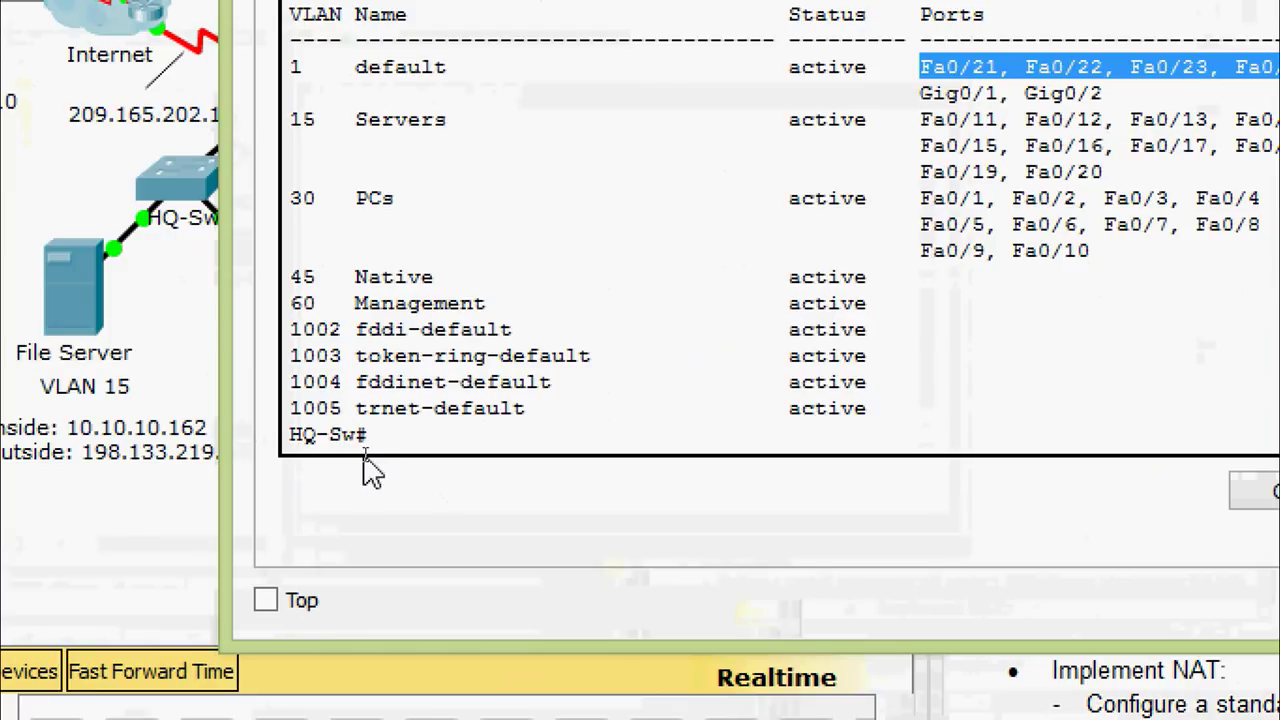
# Enter global configuration mode on HQ-Sw with 'configure terminal'
pyautogui.click(390, 446)
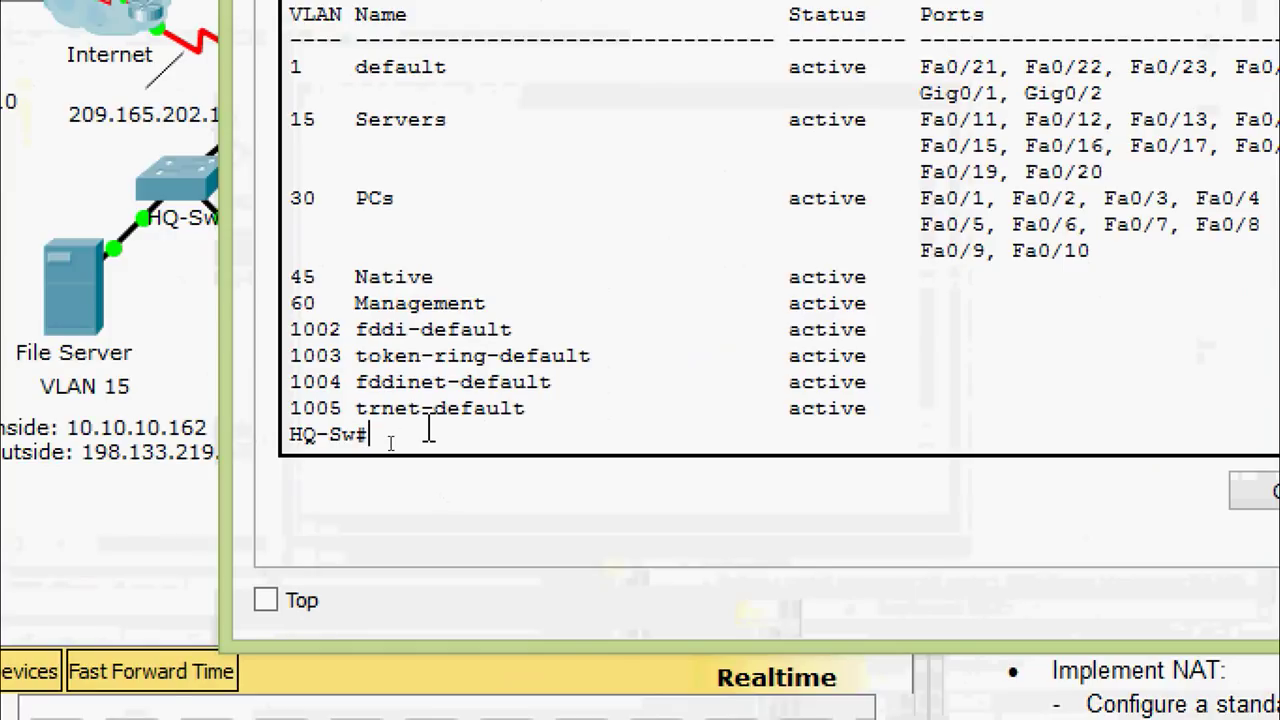
pyautogui.write('conf')
pyautogui.press('Tab')
pyautogui.write('t')
# Select the interface range FastEthernet 0/21-24 and GigabitEthernet 0/2
pyautogui.press('Tab')
pyautogui.press('Return')
pyautogui.press('Return')
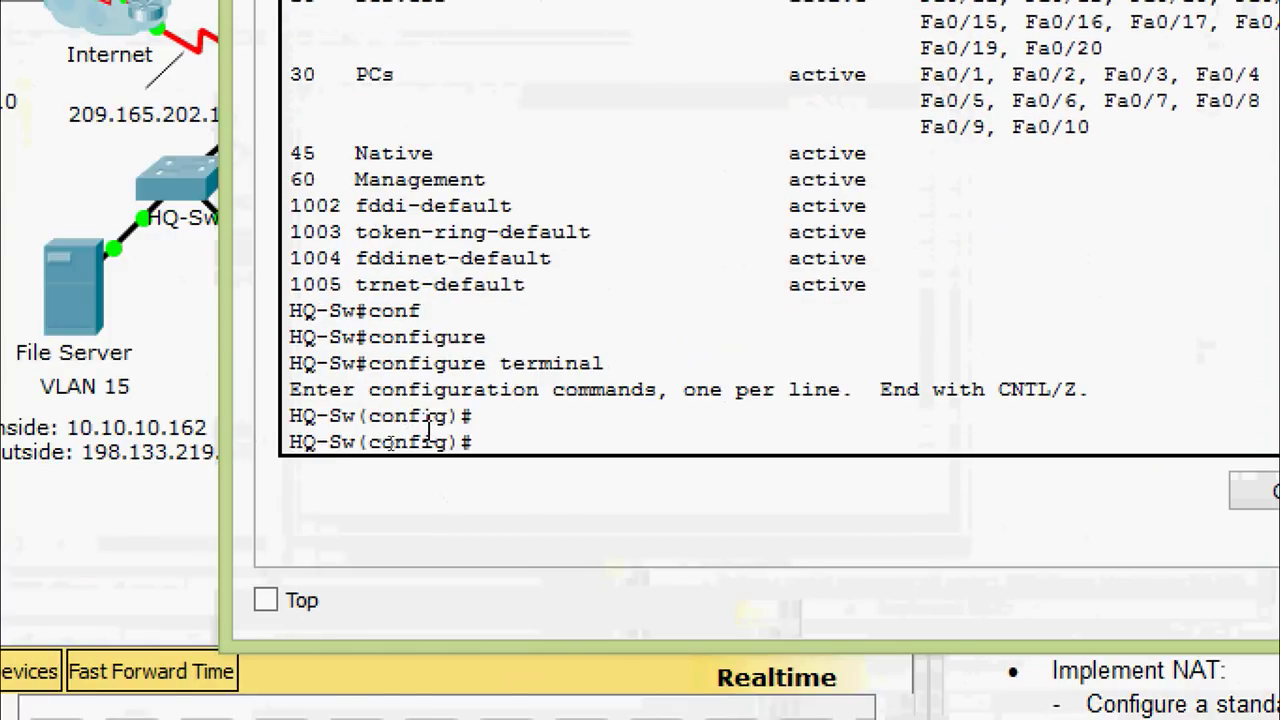
pyautogui.write('inter')
pyautogui.press('Tab')
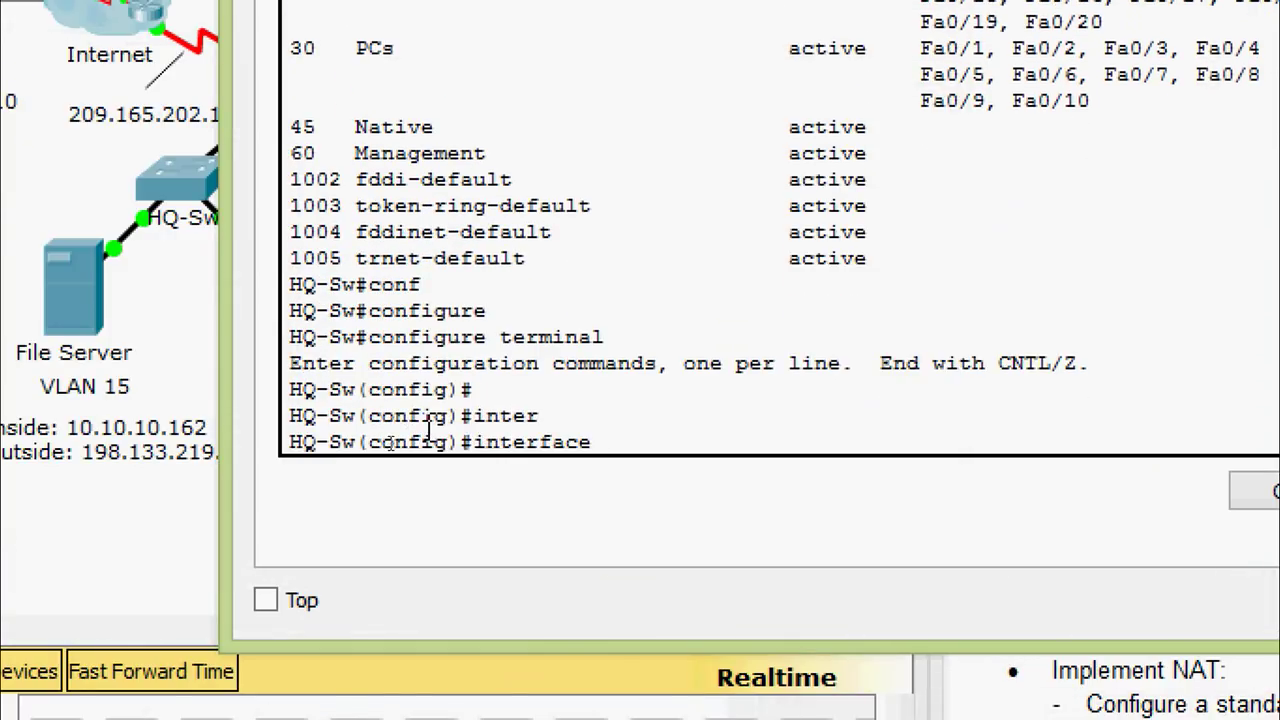
pyautogui.write('r')
pyautogui.press('Tab')
pyautogui.write('f')
pyautogui.press('Tab')
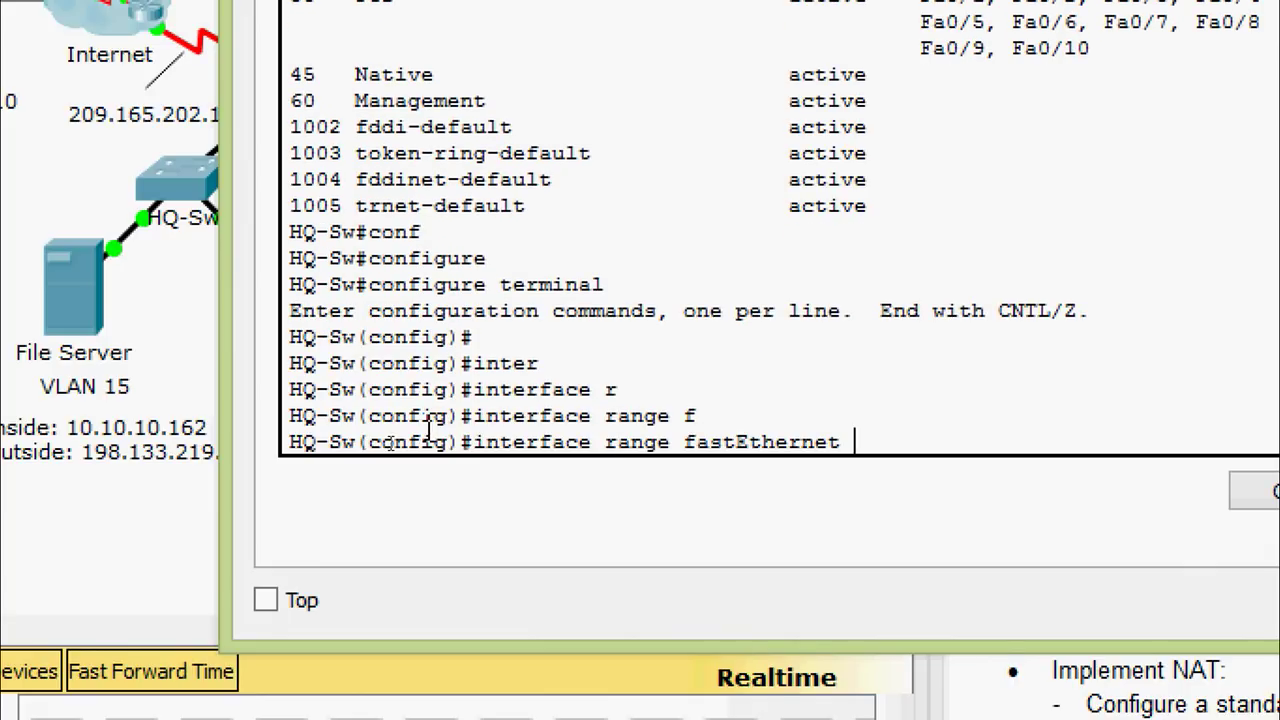
pyautogui.write('0/21-24,gi')
pyautogui.press('Tab')
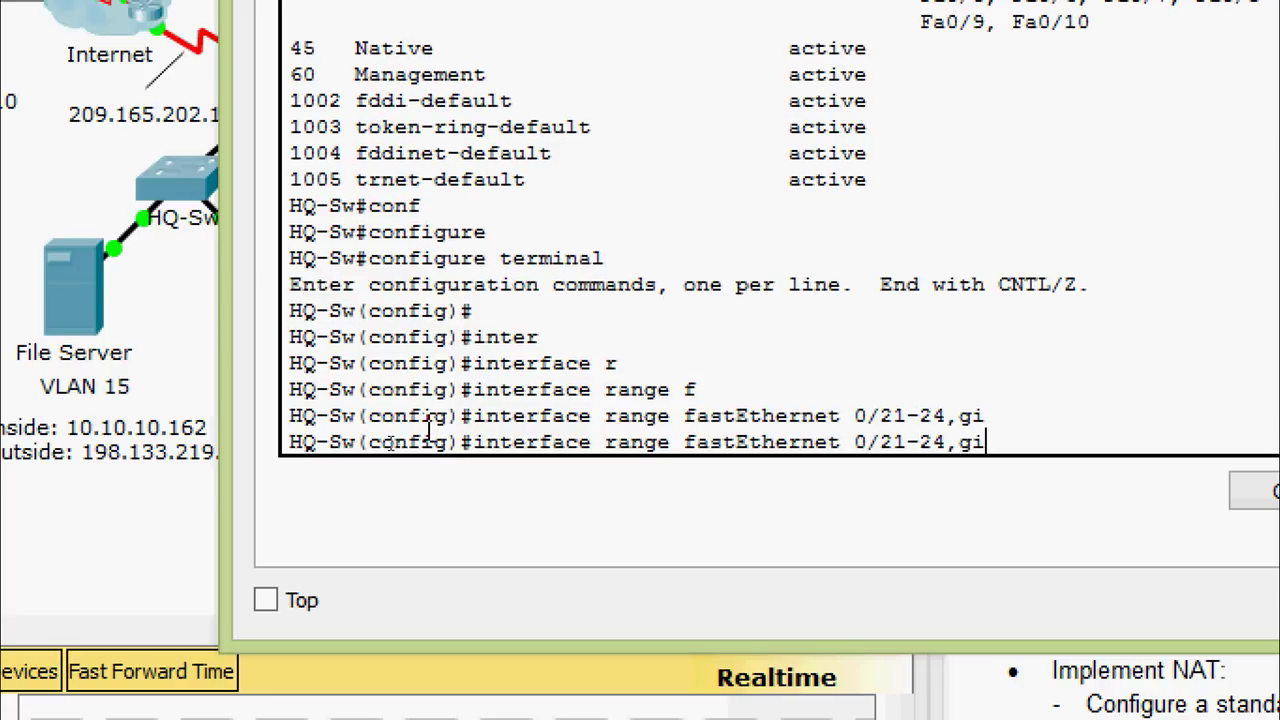
pyautogui.press('BackSpace')
pyautogui.write('gi')
pyautogui.press('Tab')
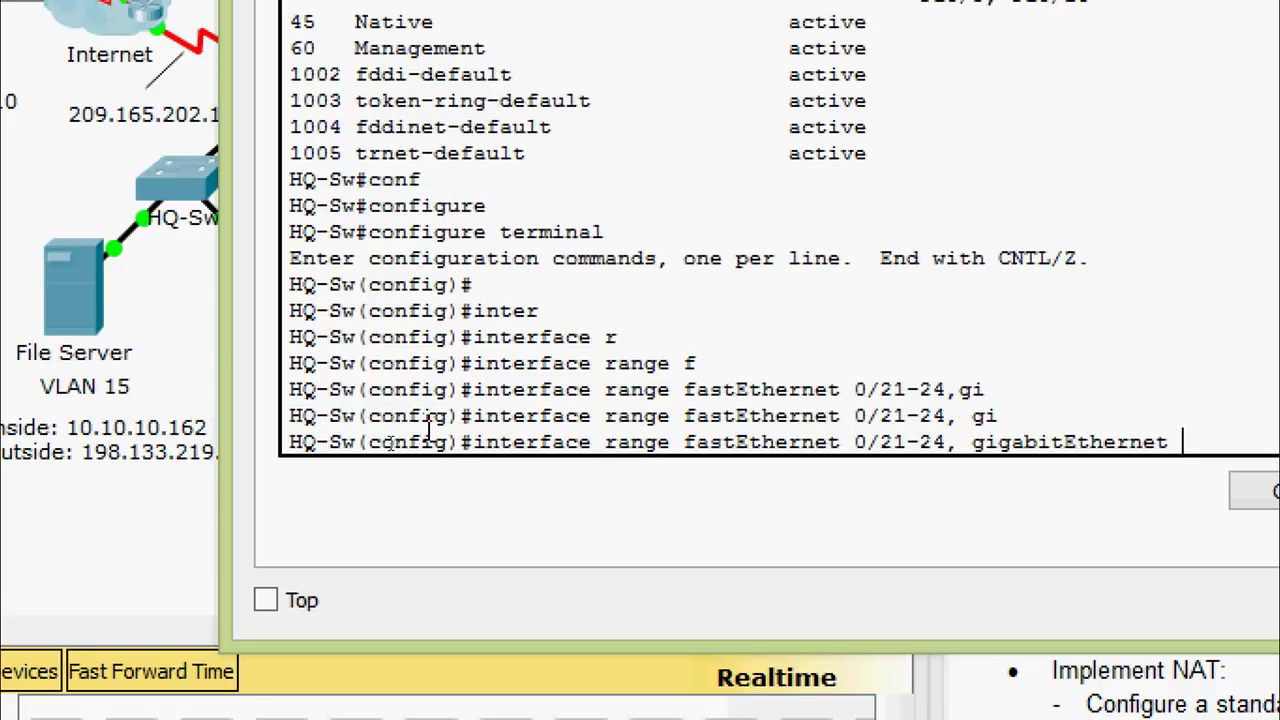
pyautogui.write('0/2')
pyautogui.press('Return')
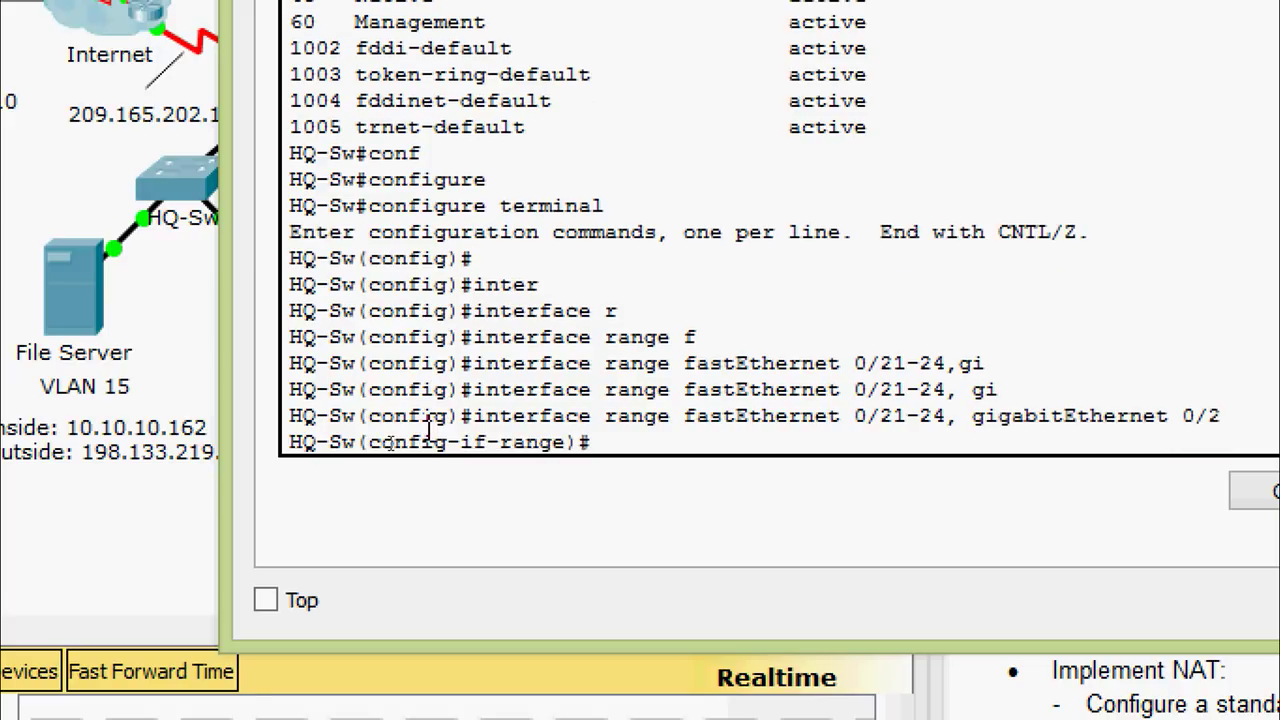
# Shut down the range and highlight the down messages for Fa0/21–24 and Gig0/2
pyautogui.write('sh')
pyautogui.press('Tab')
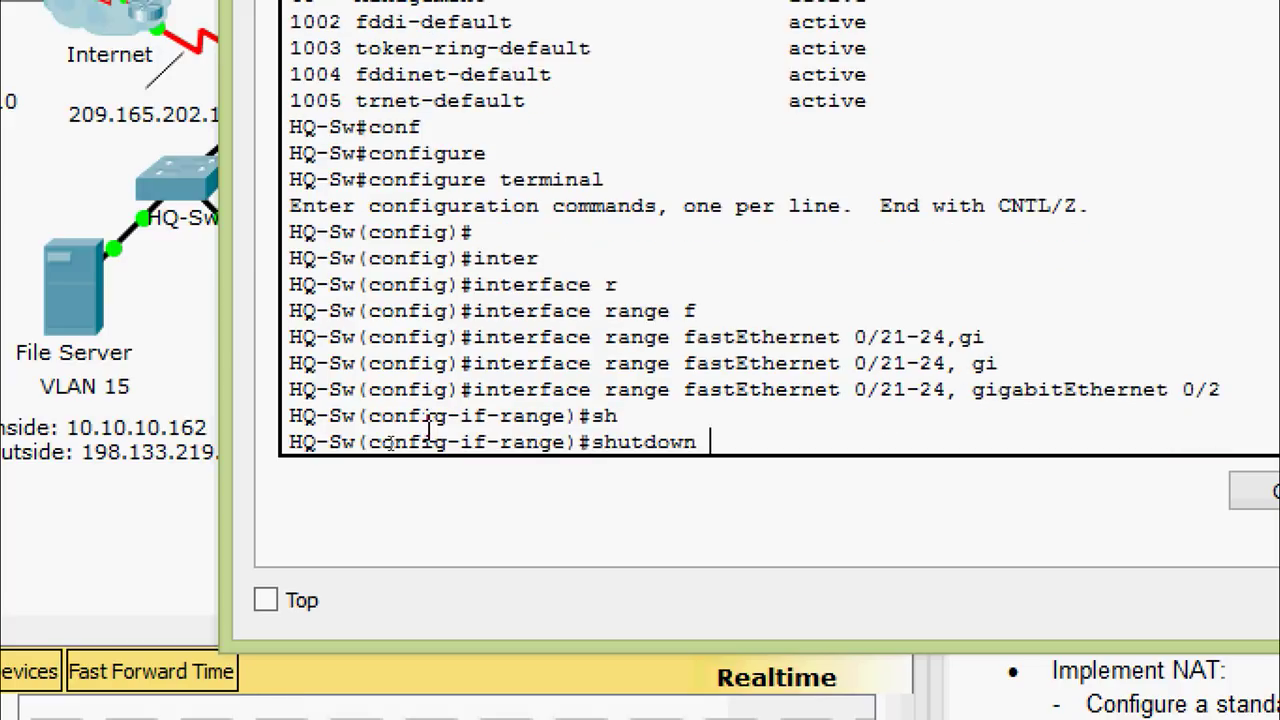
pyautogui.press('Return')
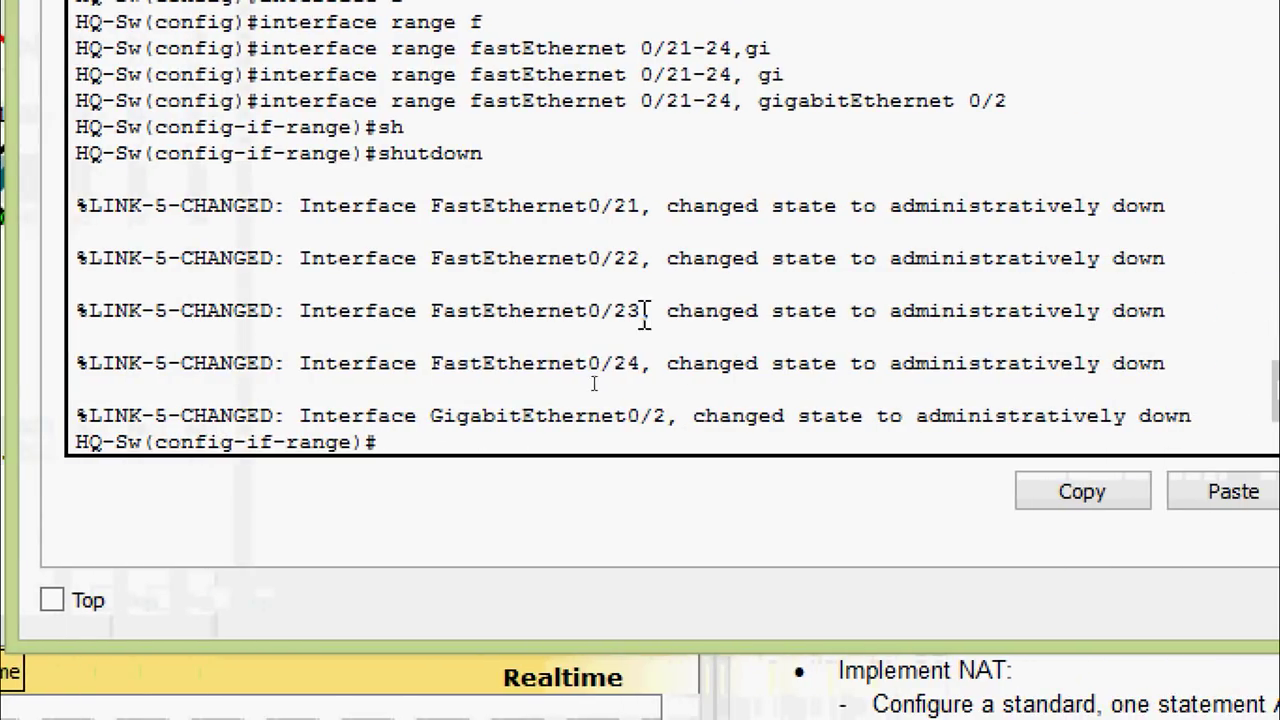
pyautogui.moveTo(575, 206); pyautogui.dragTo(641, 206)
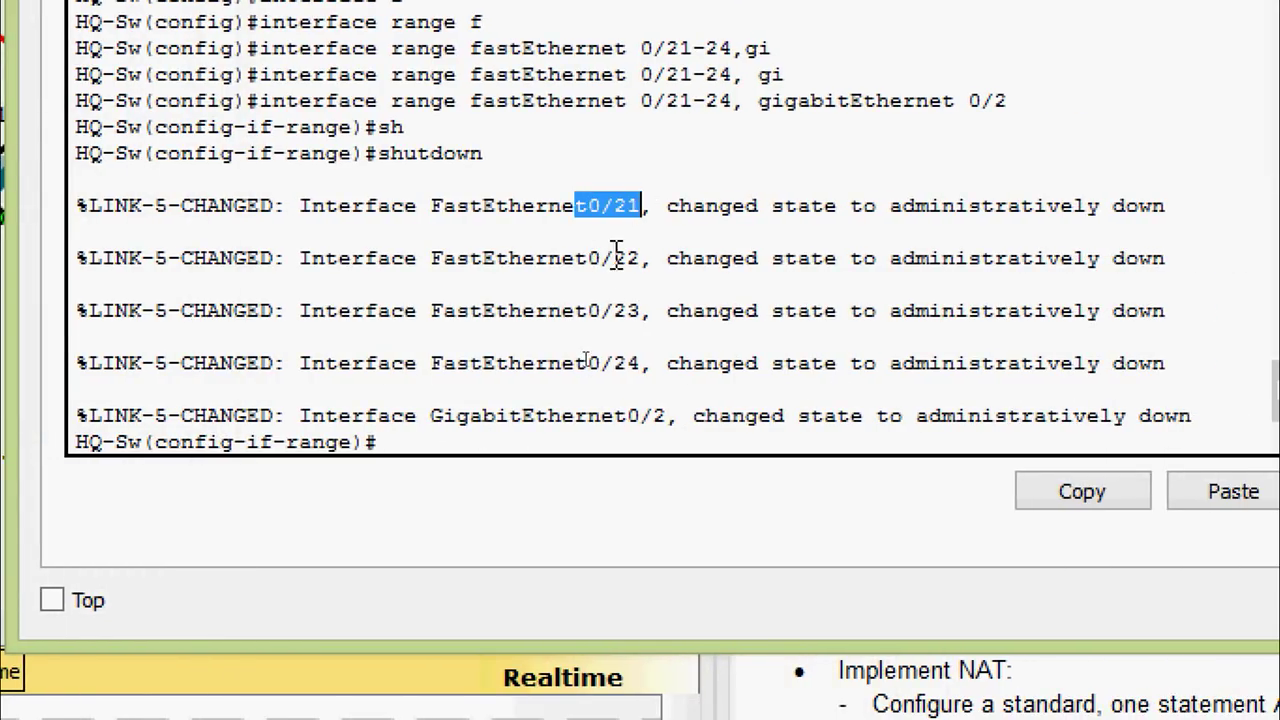
pyautogui.moveTo(576, 258); pyautogui.dragTo(643, 258)
pyautogui.moveTo(561, 311); pyautogui.dragTo(668, 318)
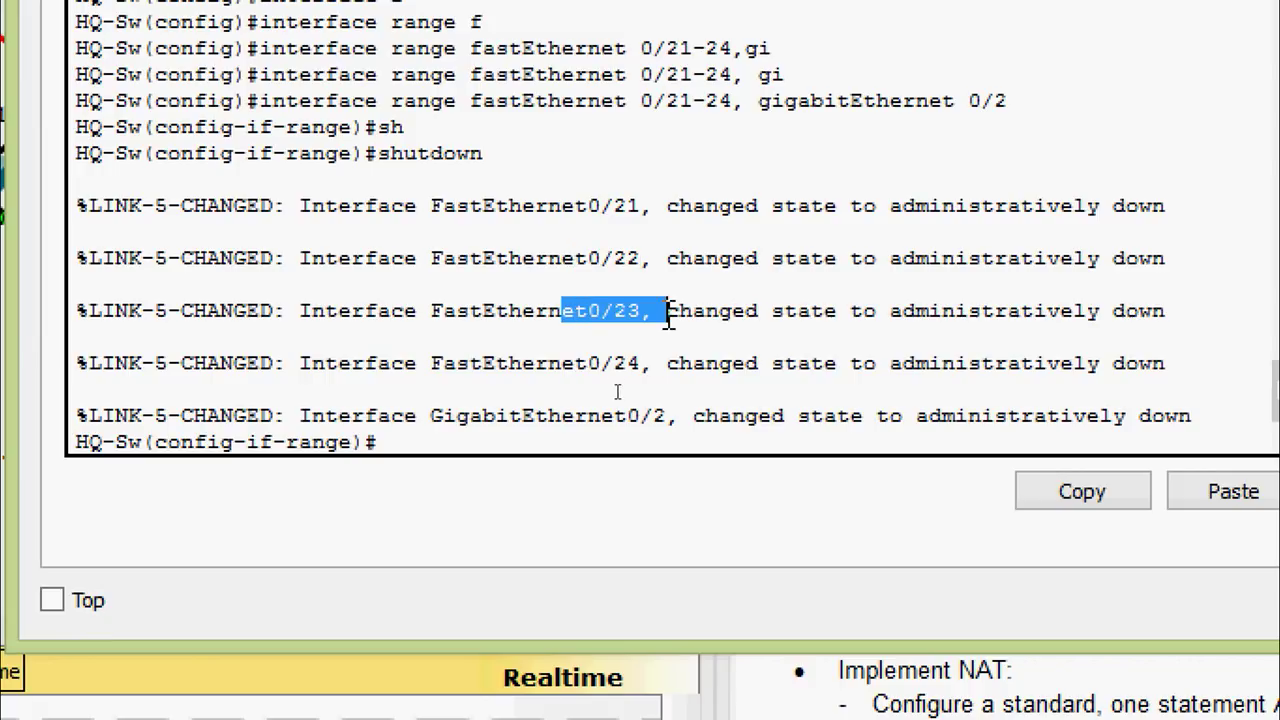
pyautogui.moveTo(561, 363); pyautogui.dragTo(683, 368)
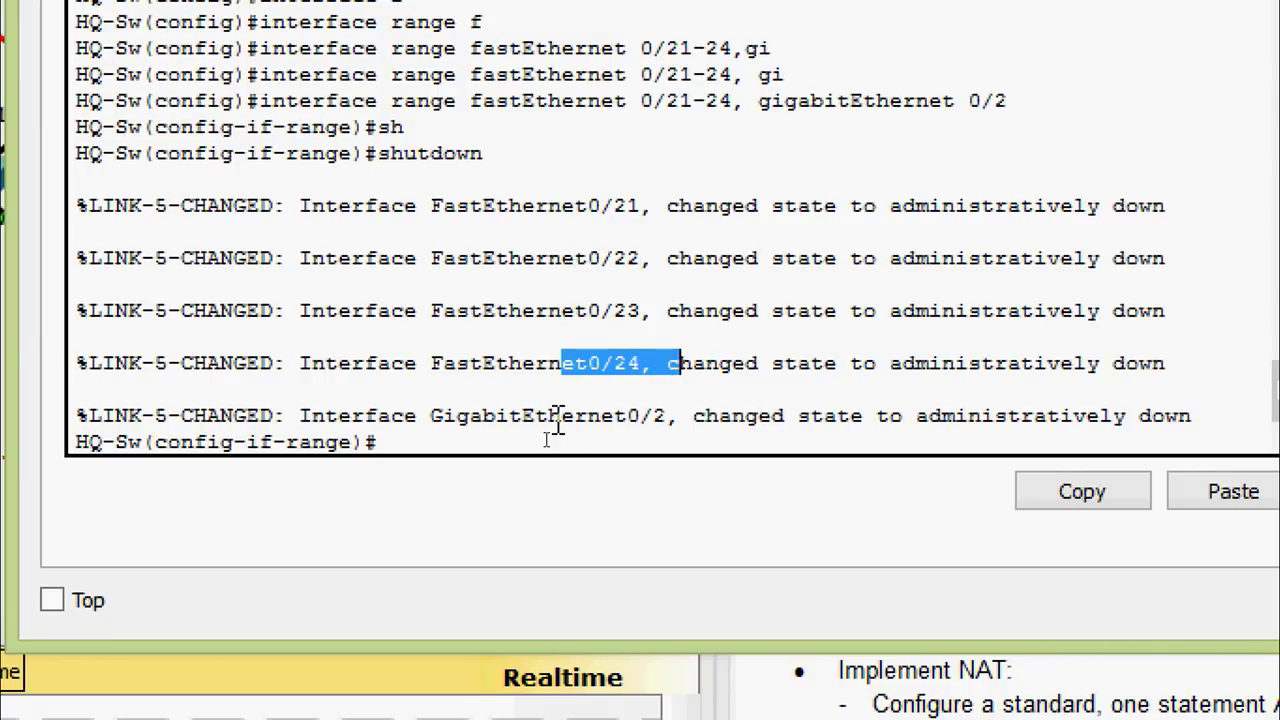
pyautogui.moveTo(443, 420); pyautogui.dragTo(695, 432)
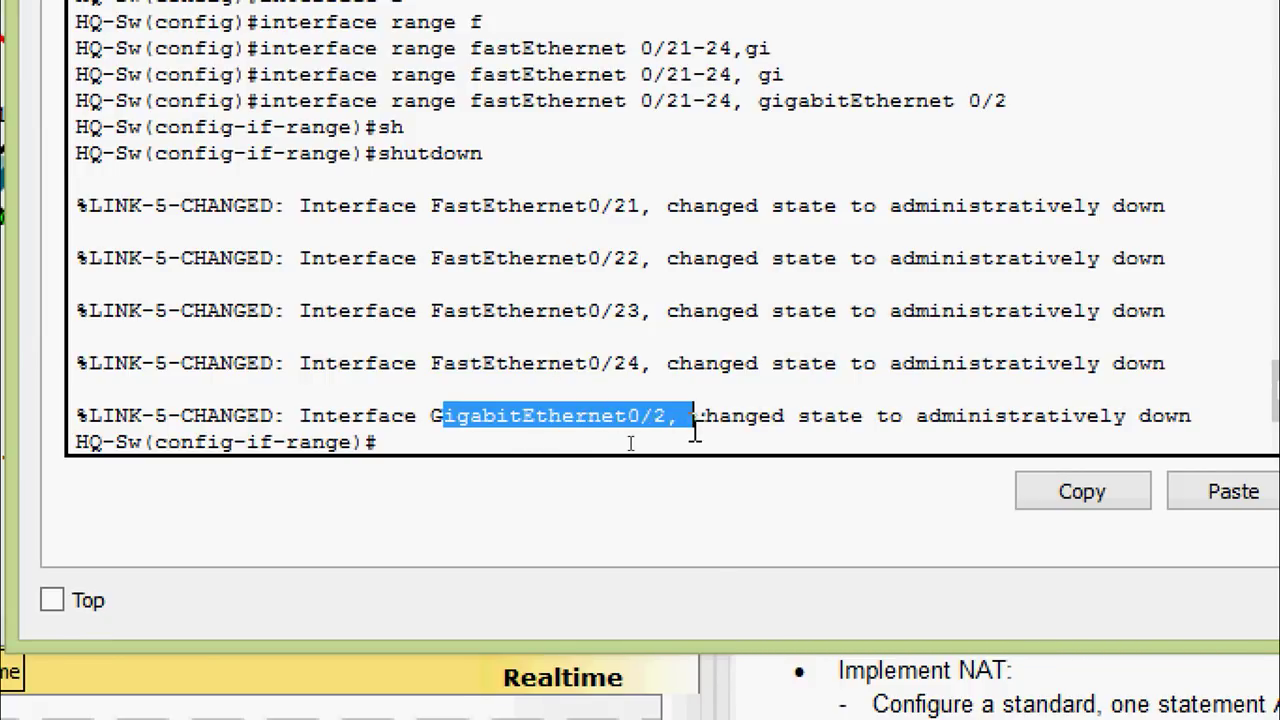
pyautogui.click(700, 430)
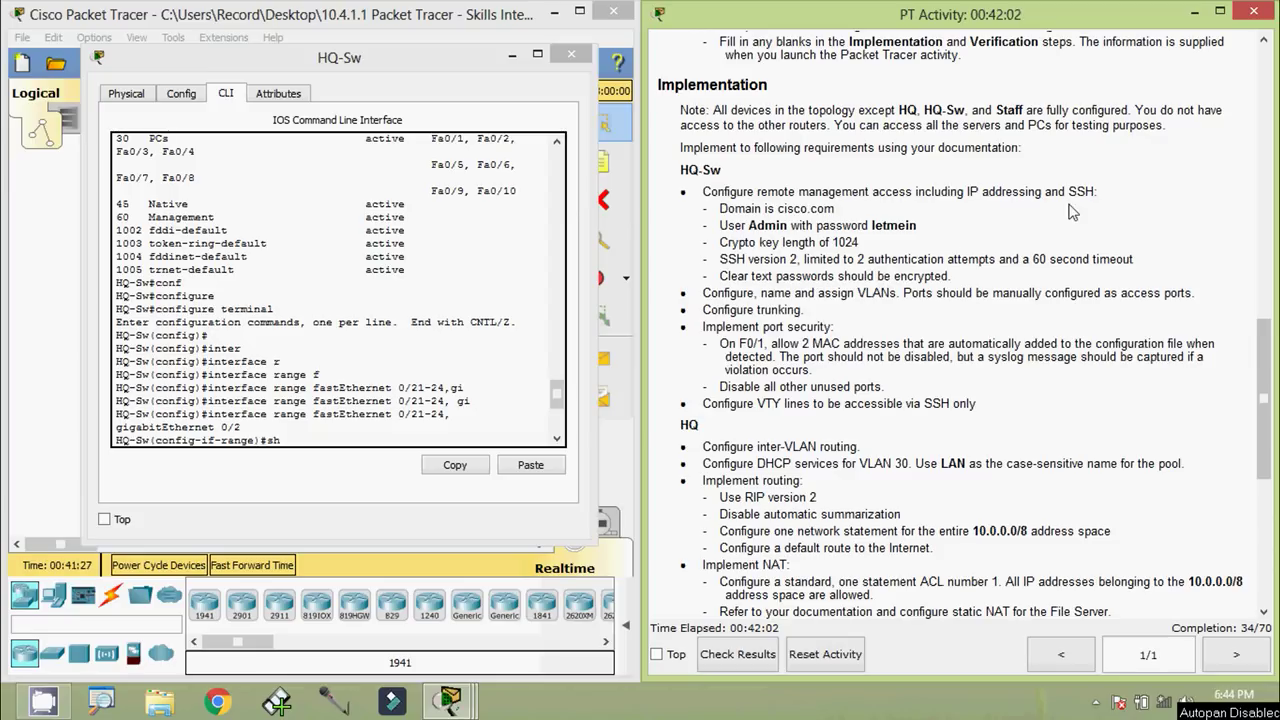
# Bring the HQ-Sw console window to the front
pyautogui.click(461, 250)
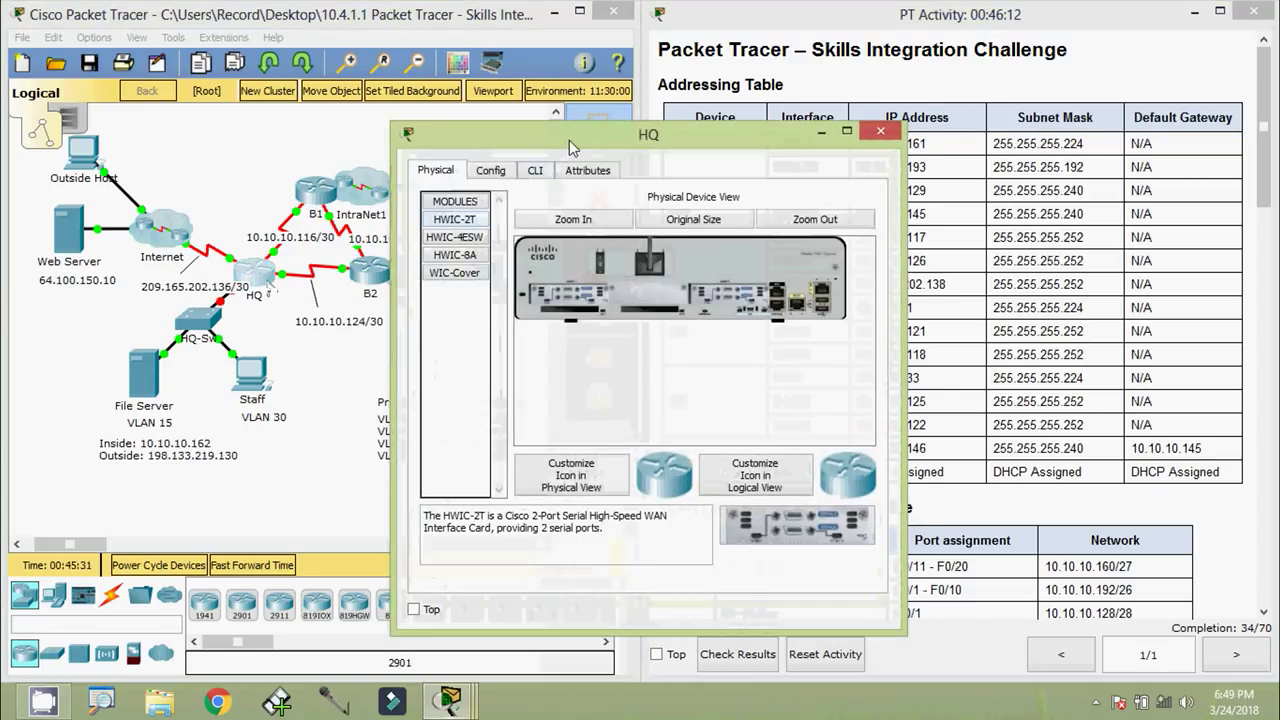
# Bring up the HQ router console and enter global configuration mode
pyautogui.moveTo(569, 140); pyautogui.dragTo(596, 95)
pyautogui.click(560, 120)
pyautogui.moveTo(577, 93); pyautogui.dragTo(591, 73)
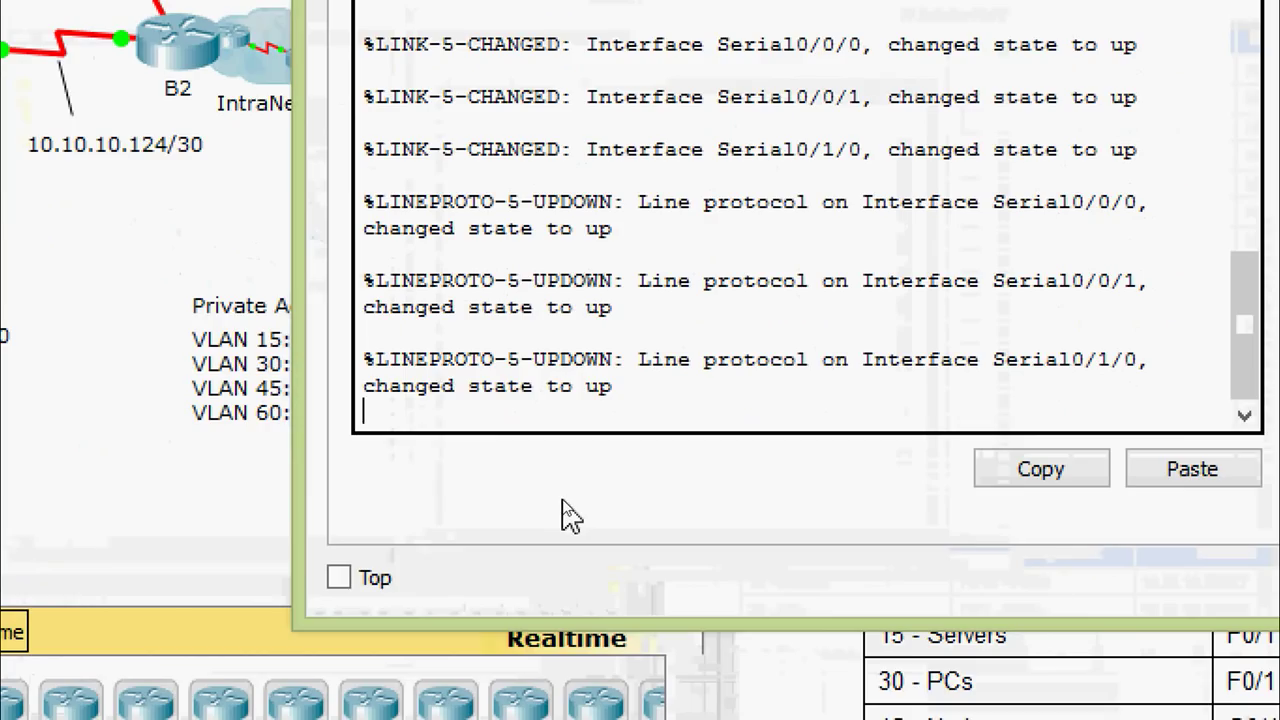
pyautogui.press('Return')
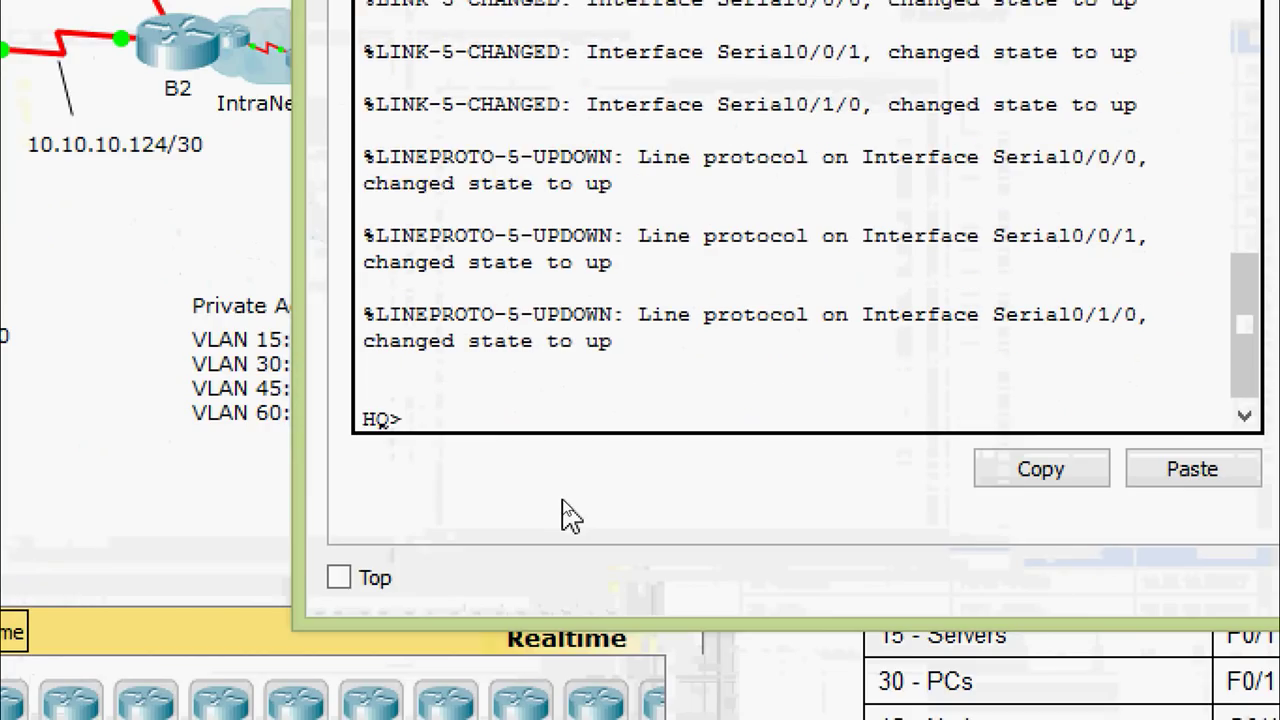
pyautogui.write('ena')
pyautogui.press('Tab')
pyautogui.press('Return')
pyautogui.write('conf')
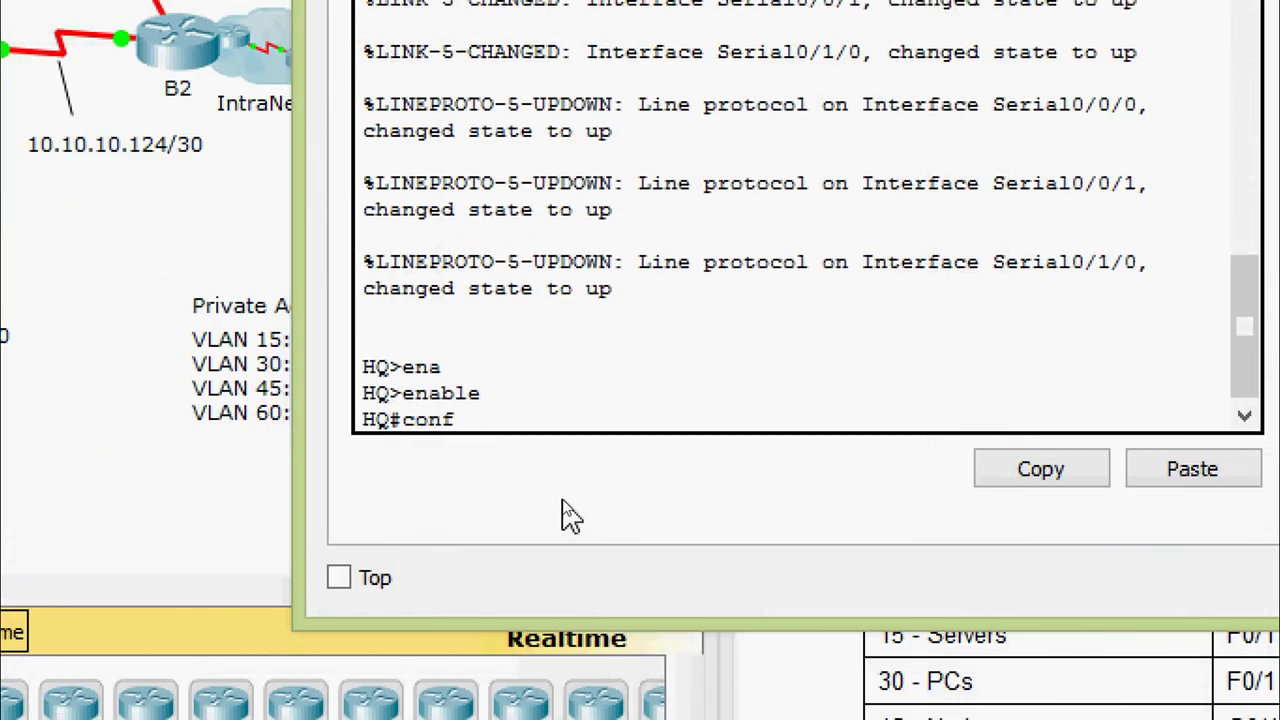
pyautogui.press('Tab')
pyautogui.write('t')
# Create subinterface GigabitEthernet 0/0.15 with dot1Q encapsulation for VLAN 15
pyautogui.press('Tab')
pyautogui.press('Return')
pyautogui.press('Return')
pyautogui.write('i')
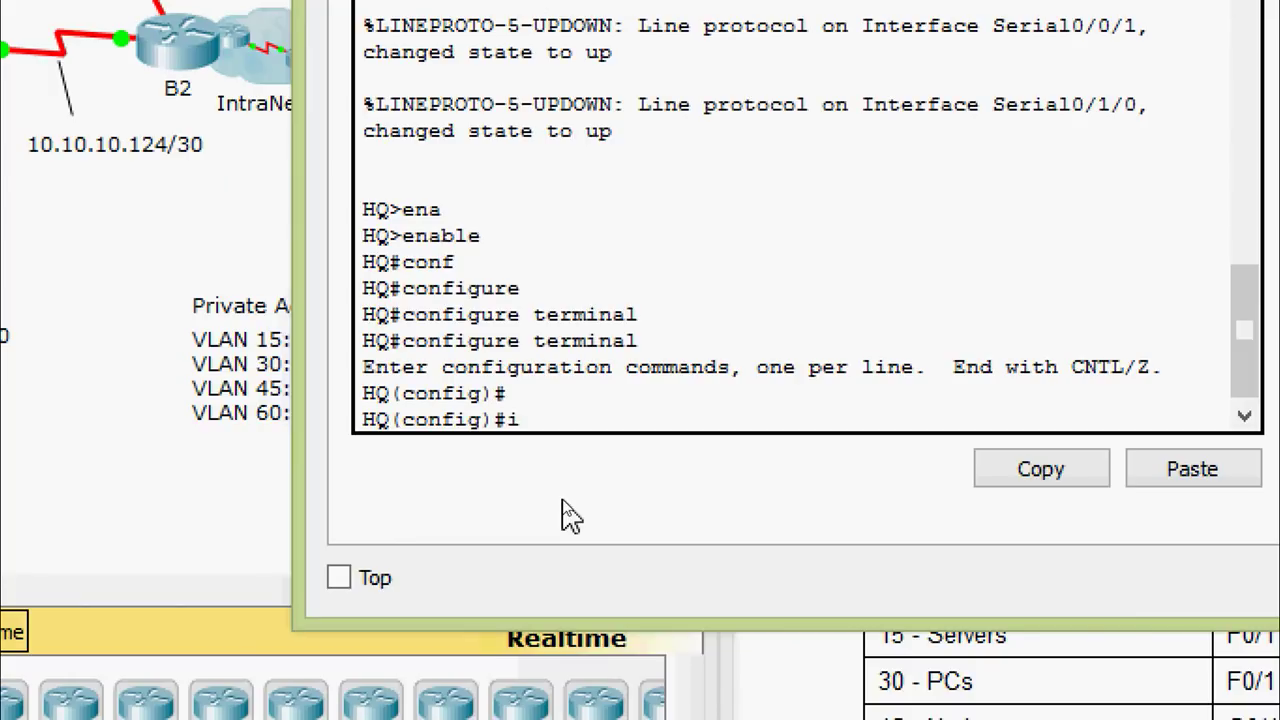
pyautogui.write('nter')
pyautogui.press('Tab')
pyautogui.write('gi')
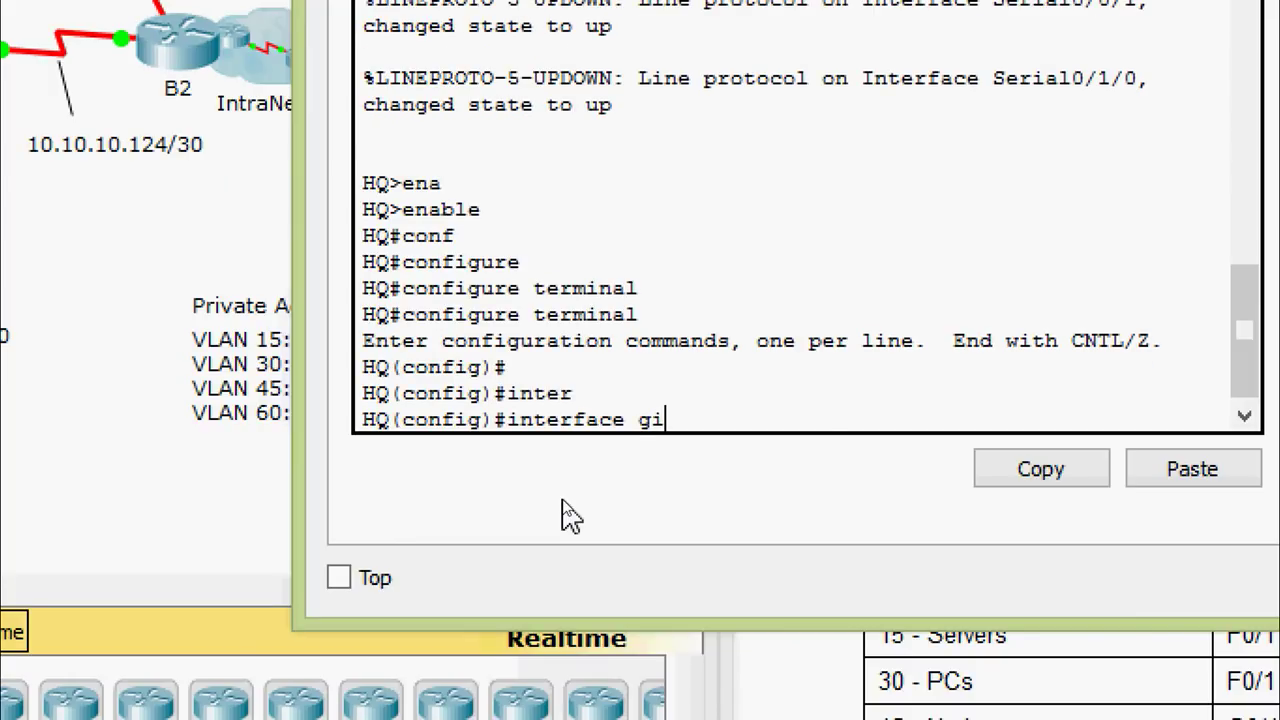
pyautogui.press('Tab')
pyautogui.write('0/0.15')
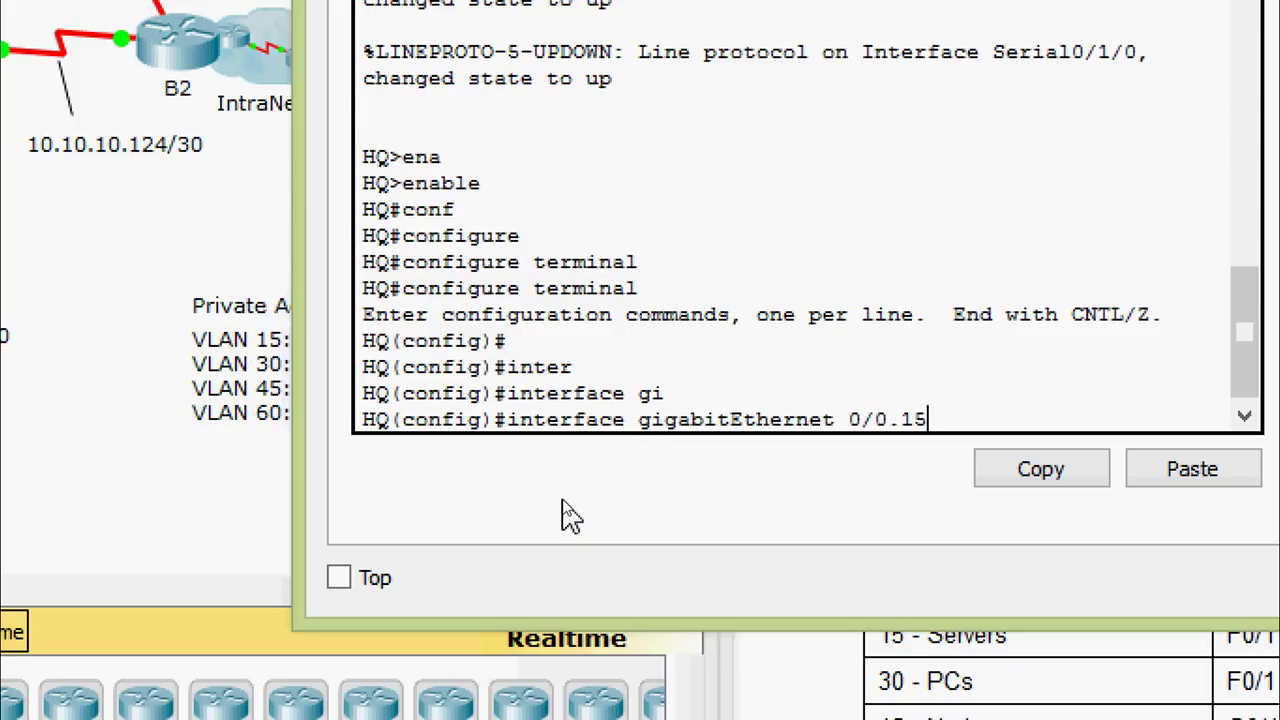
pyautogui.press('Return')
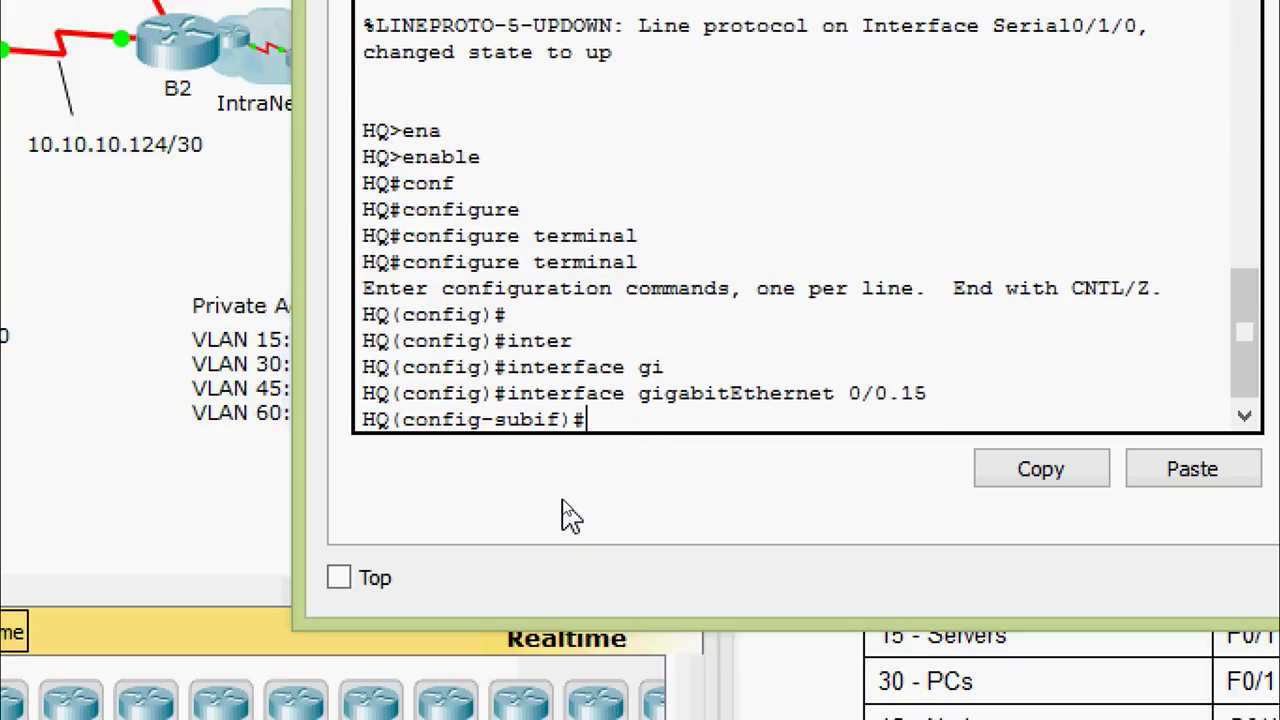
pyautogui.write('en')
pyautogui.press('Tab')
pyautogui.write('do')
pyautogui.press('Tab')
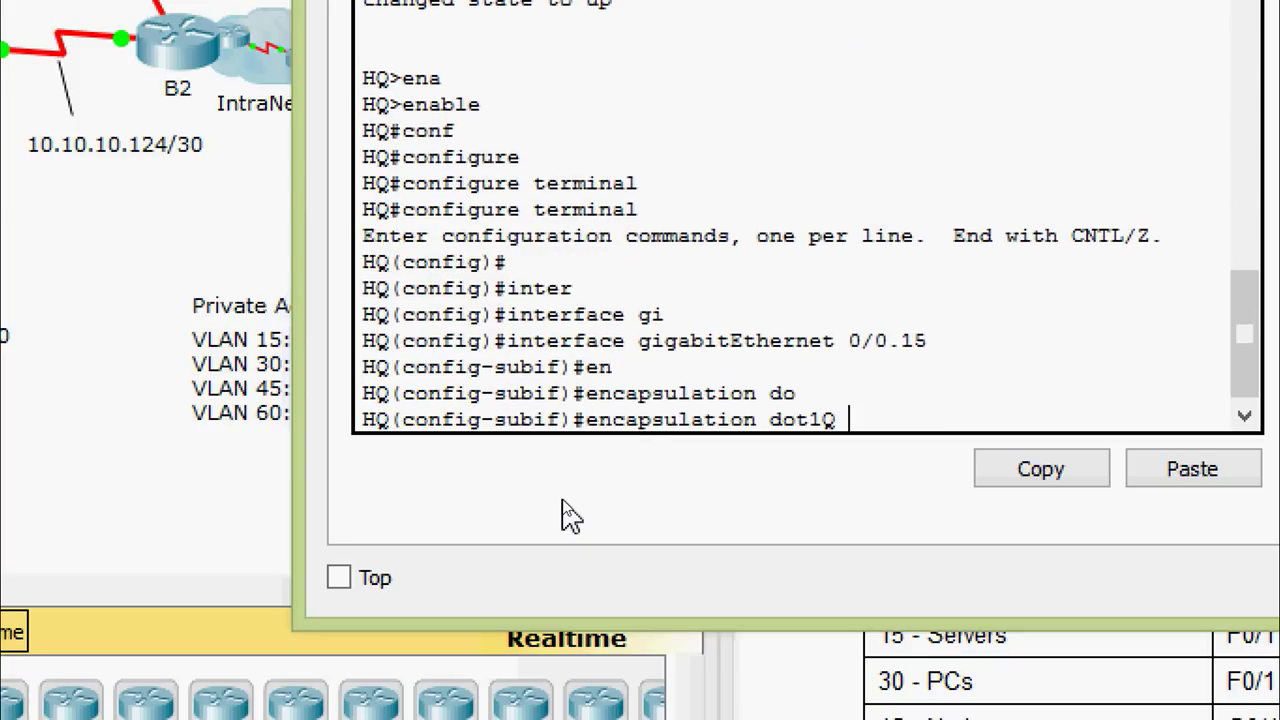
pyautogui.write('15')
pyautogui.press('Return')
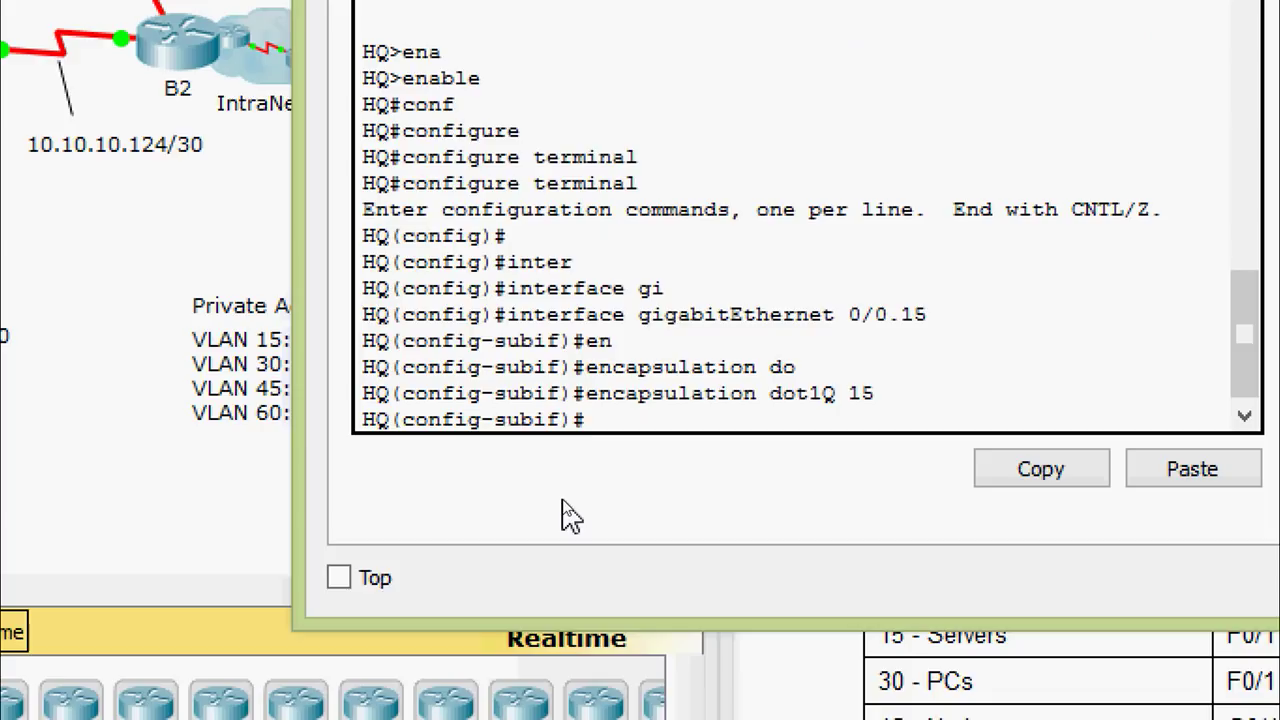
# Assign 10.10.10.161 255.255.255.224 to subinterface 0/0.15
pyautogui.write('ip ad')
pyautogui.press('Tab')
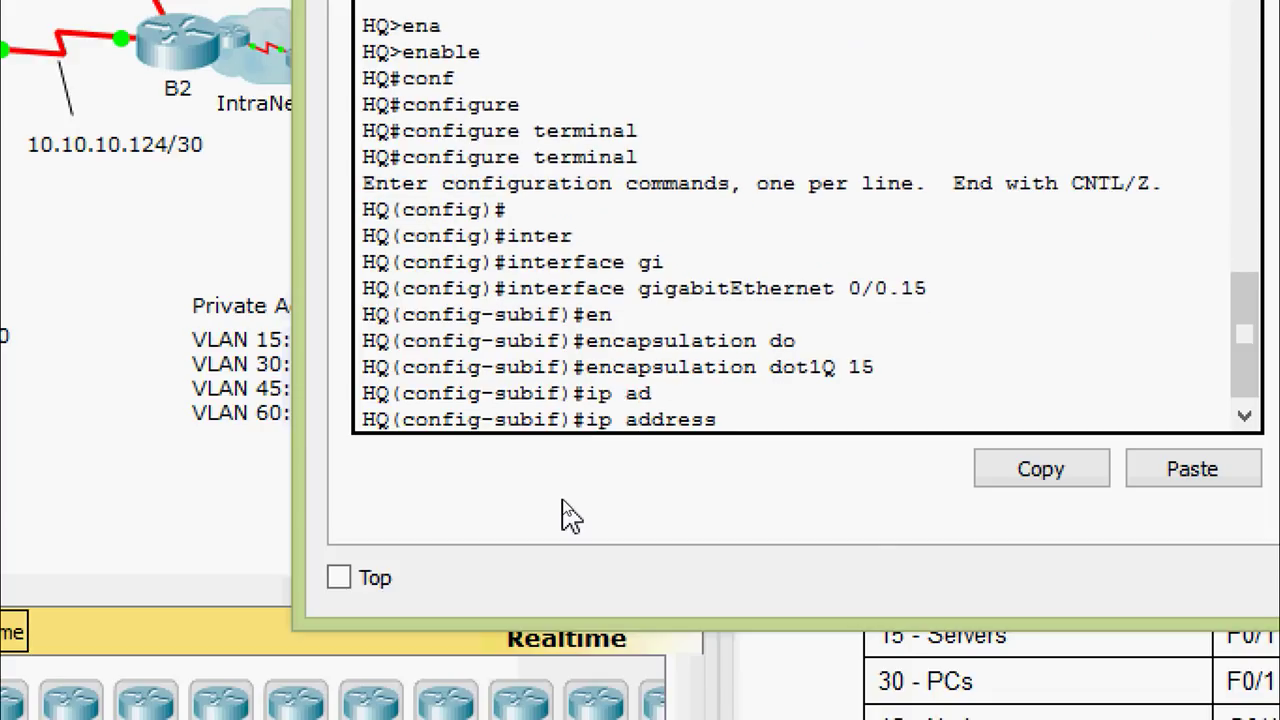
pyautogui.rightClick(784, 428)
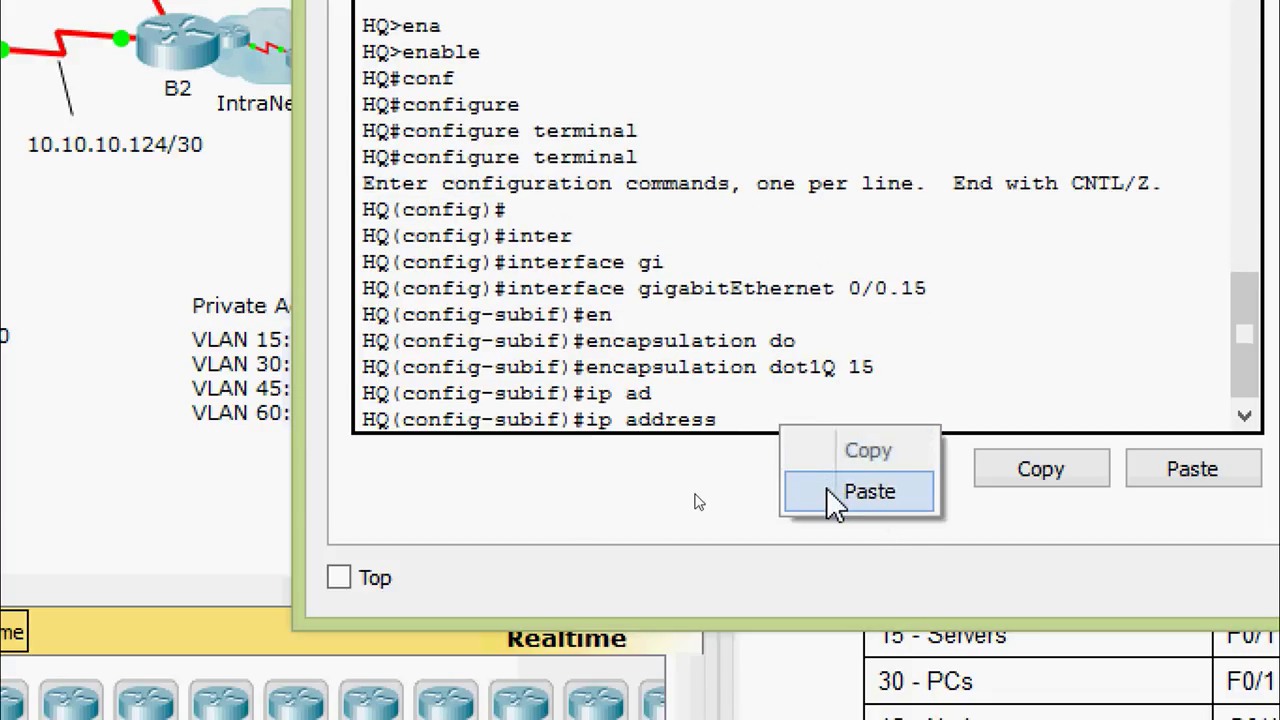
pyautogui.click(829, 500)
pyautogui.write('?')
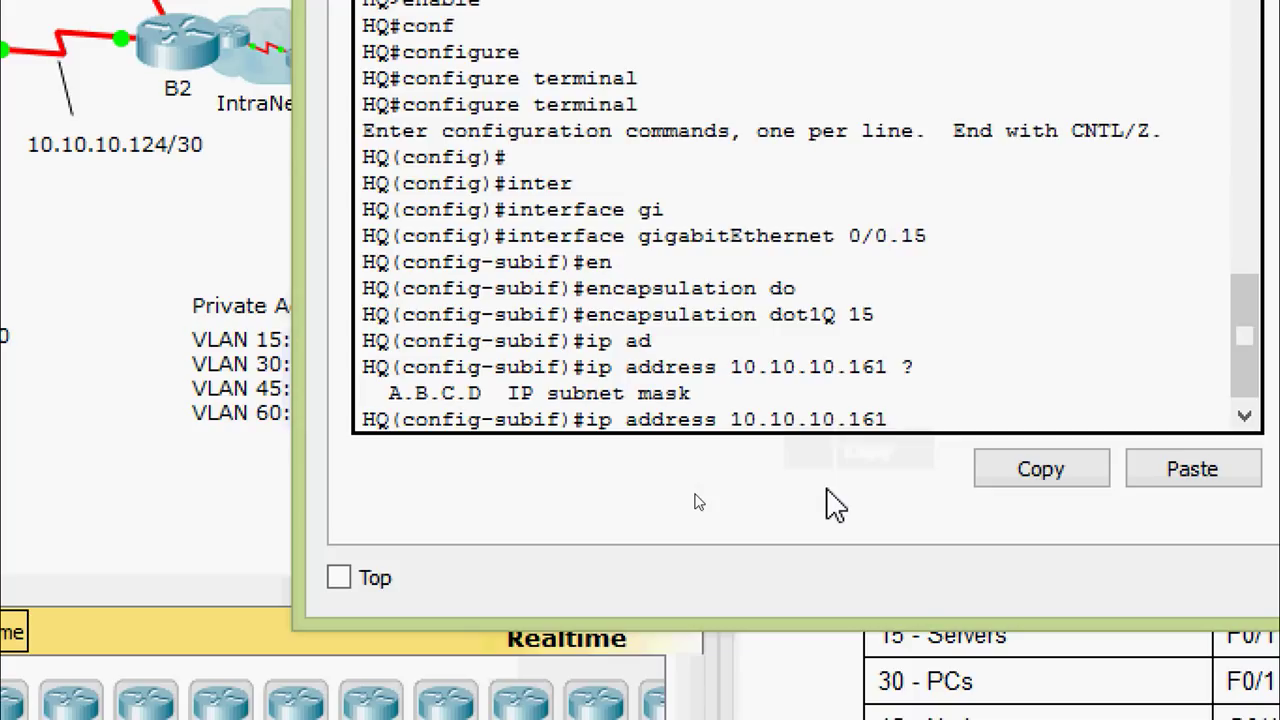
pyautogui.write('255.255.255')
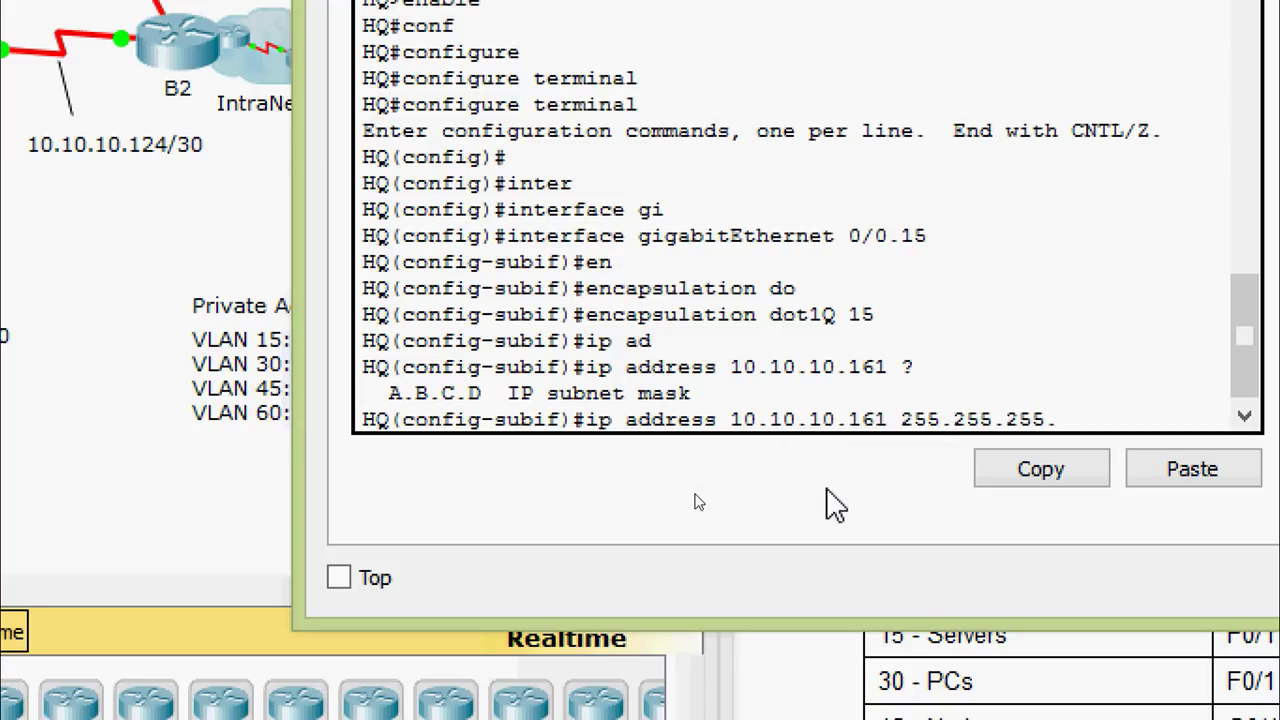
pyautogui.write('.224')
pyautogui.press('Return')
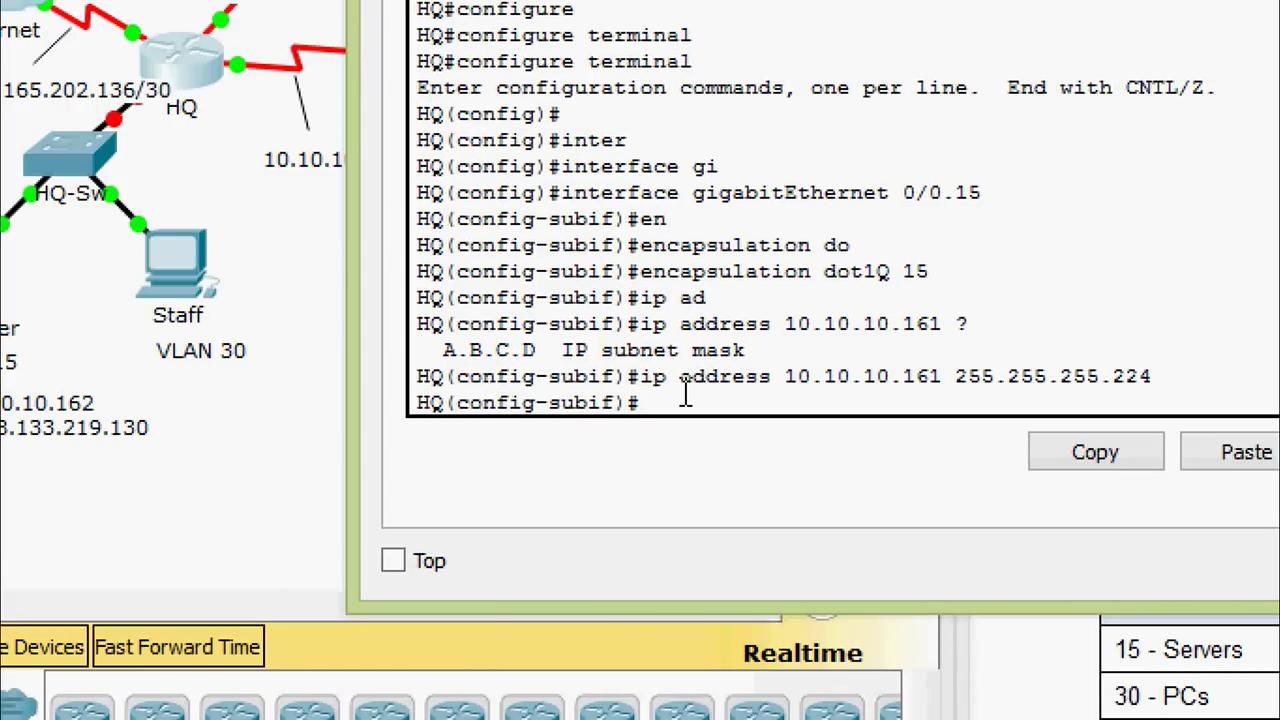
# Create subinterface 0/0.30 with dot1Q VLAN 30, reusing earlier commands from history
pyautogui.press('Up')
pyautogui.press('Up')
pyautogui.press('Up')
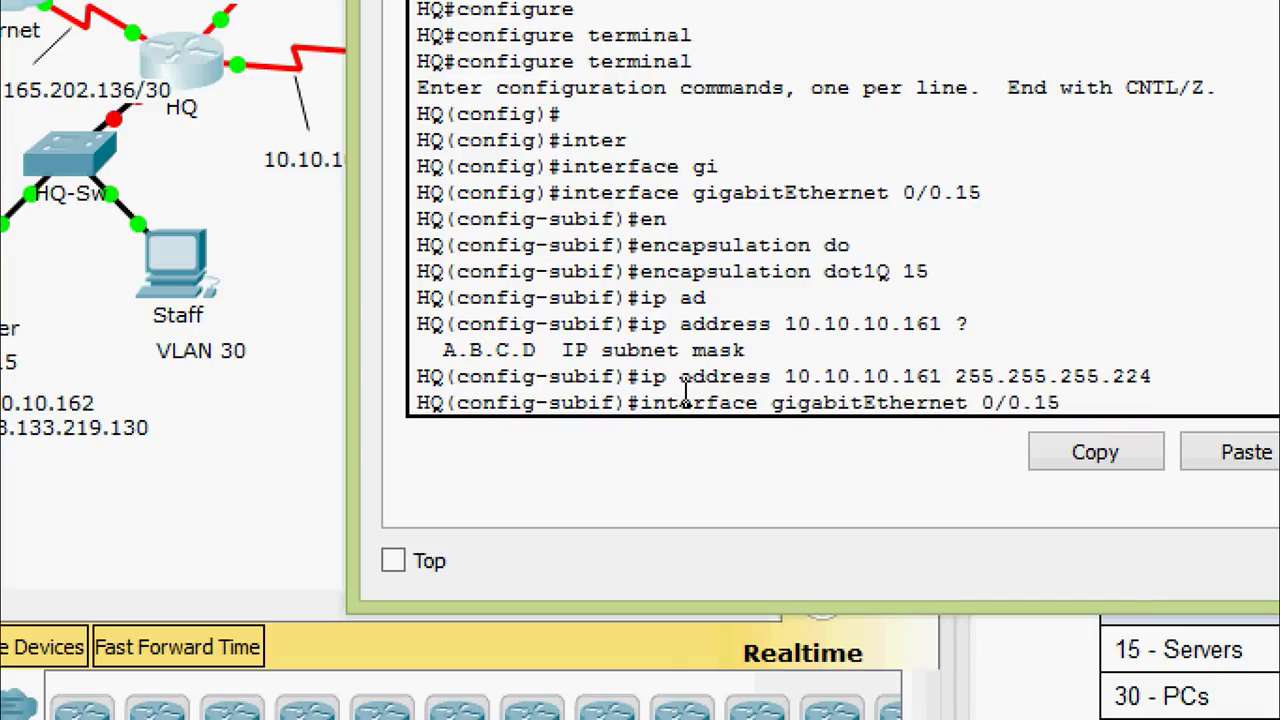
pyautogui.press('BackSpace')
pyautogui.press('BackSpace')
pyautogui.write('30')
pyautogui.press('Return')
pyautogui.press('Up')
pyautogui.press('Up')
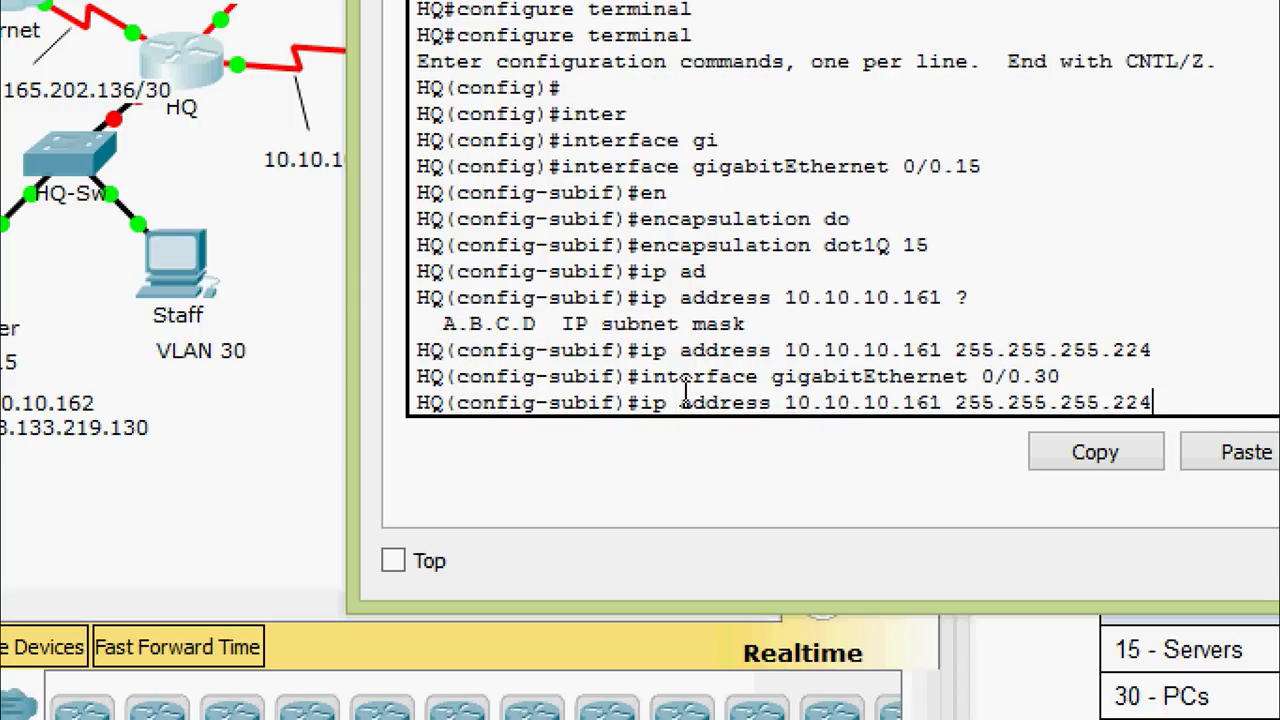
pyautogui.press('Down')
pyautogui.press('Down')
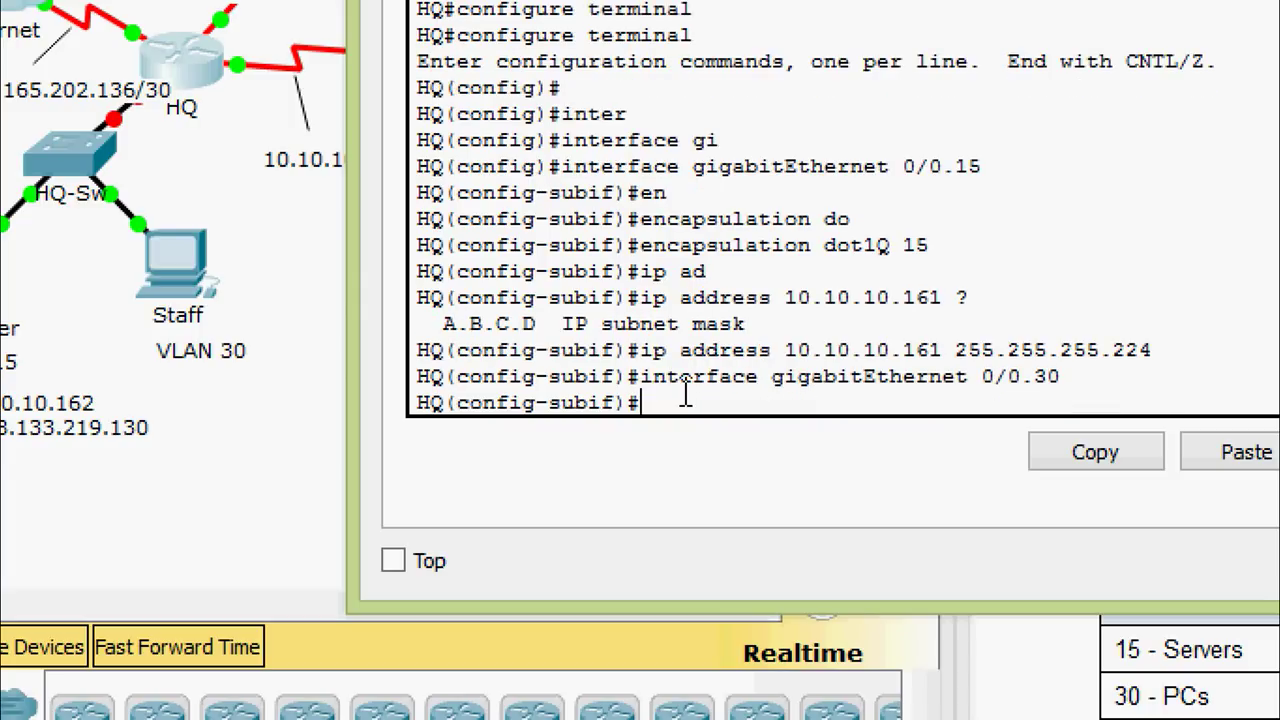
pyautogui.press('Up')
pyautogui.press('Up')
pyautogui.press('Up')
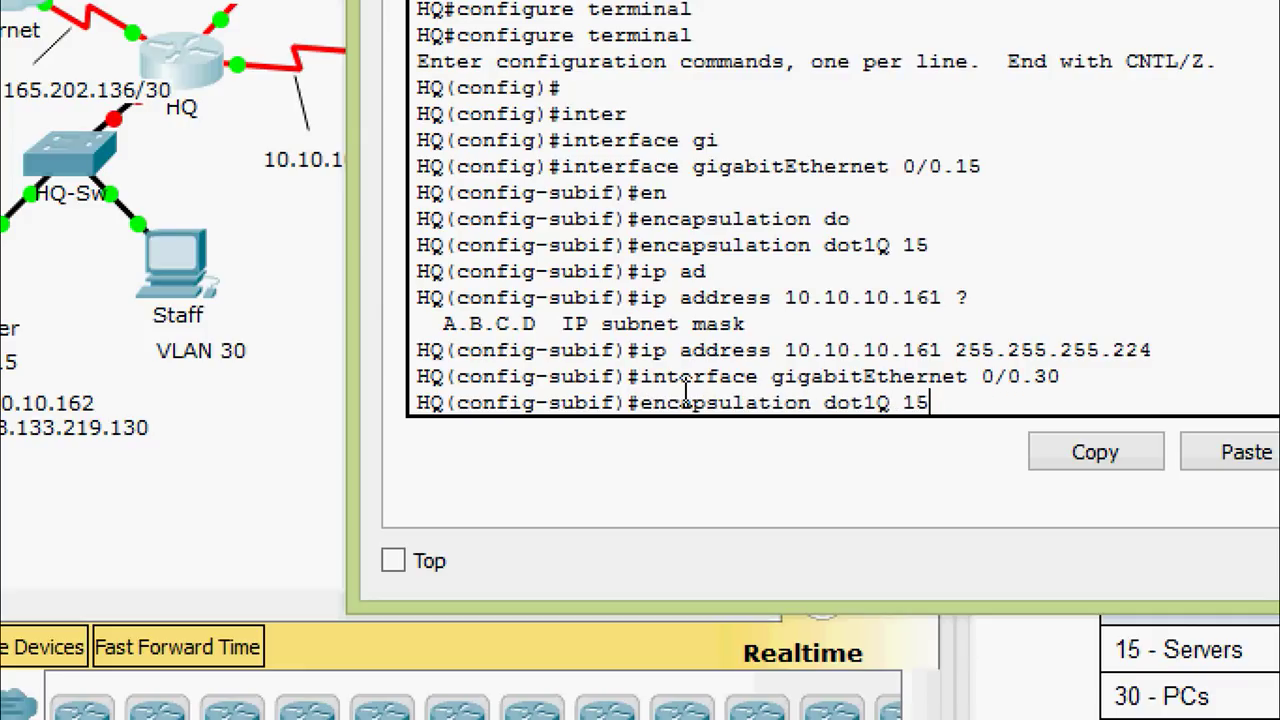
pyautogui.press('BackSpace')
pyautogui.press('BackSpace')
pyautogui.write('30')
pyautogui.press('Return')
# Give subinterface 0/0.30 the address 10.10.10.193 255.255.255.192
pyautogui.press('Up')
pyautogui.press('Up')
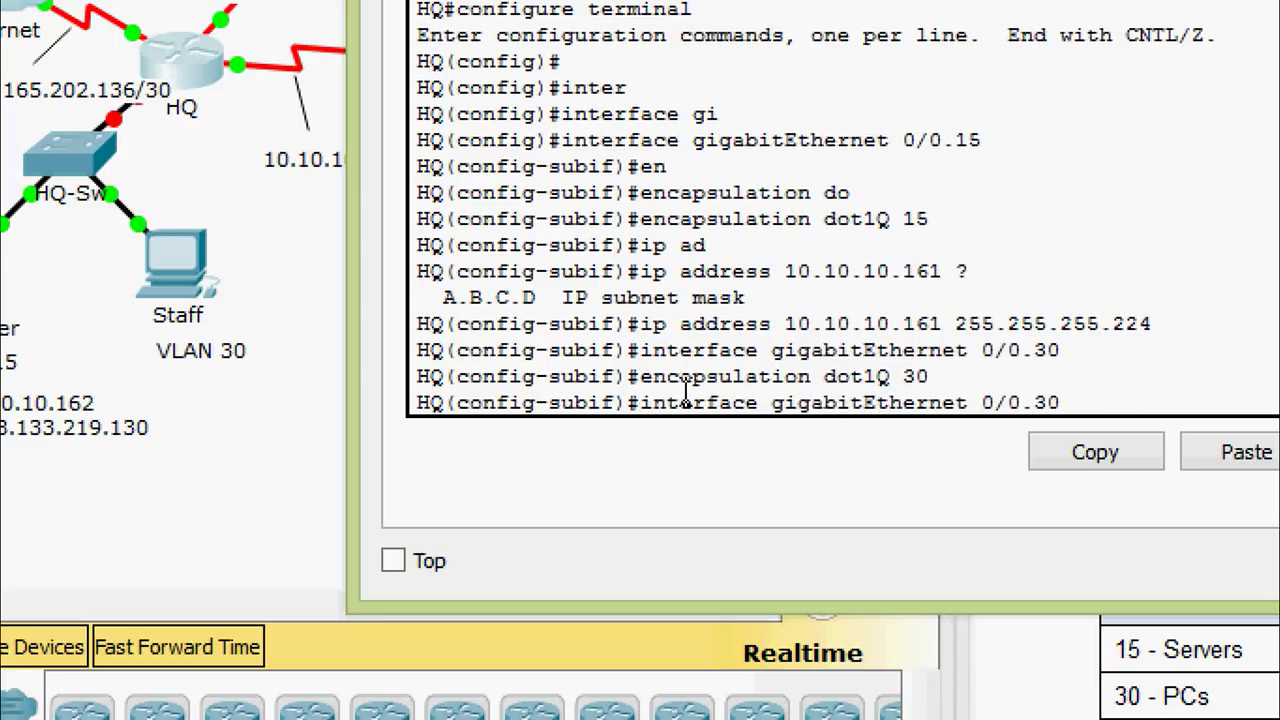
pyautogui.press('Up')
pyautogui.press('Left')
pyautogui.press('Left')
pyautogui.press('Left')
pyautogui.press('Left')
pyautogui.press('Left')
pyautogui.press('Left')
pyautogui.press('Left')
pyautogui.press('Left')
pyautogui.press('Left')
pyautogui.press('Left')
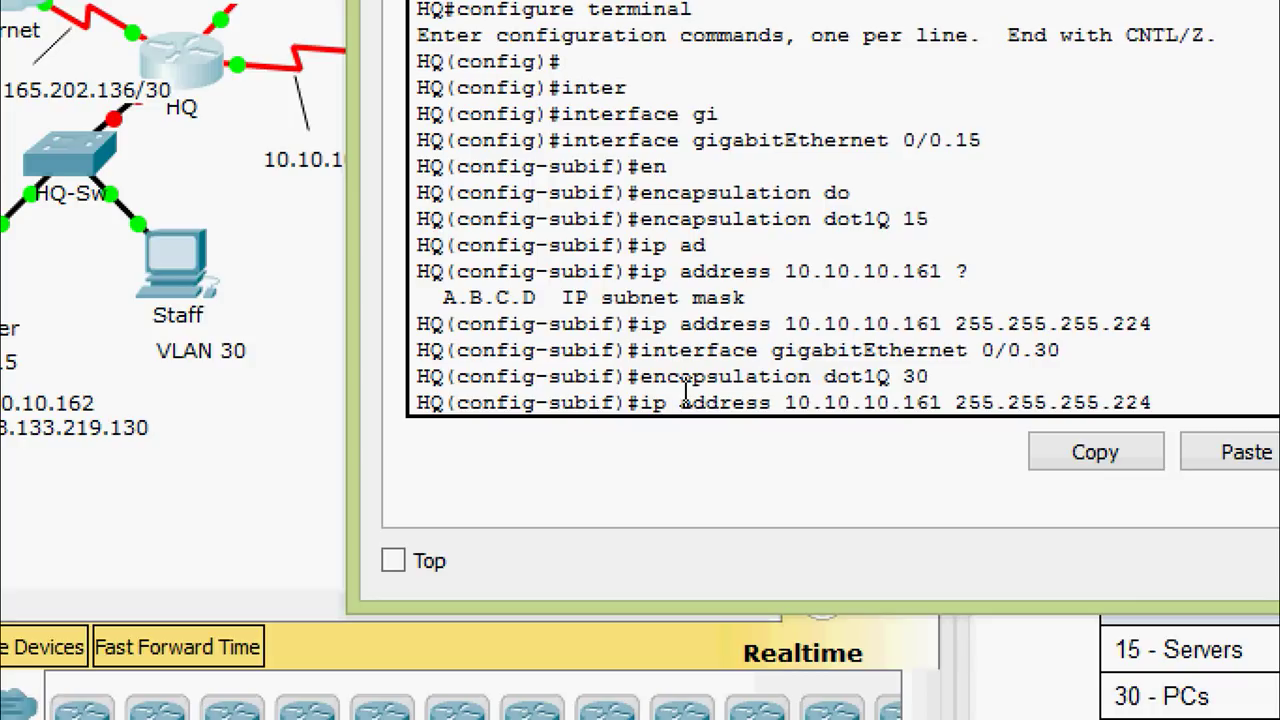
pyautogui.press('Left')
pyautogui.press('BackSpace')
pyautogui.press('BackSpace')
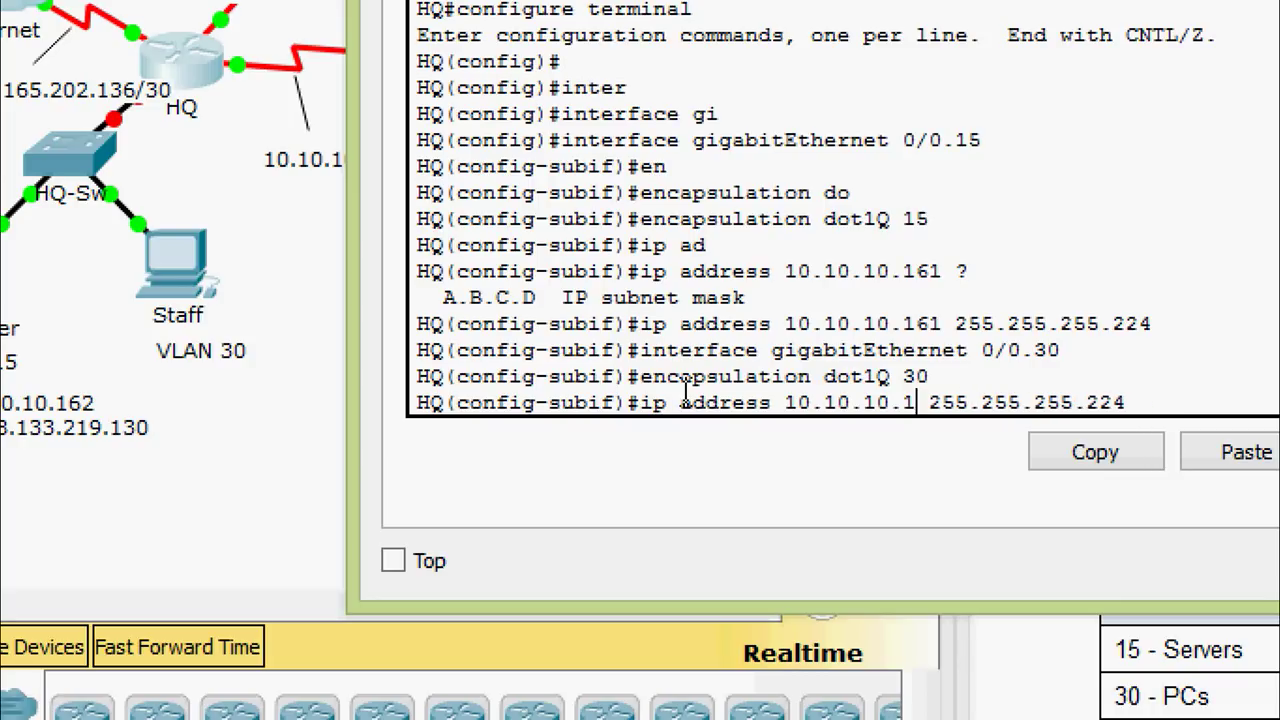
pyautogui.write('93')
pyautogui.press('Right')
pyautogui.press('Right')
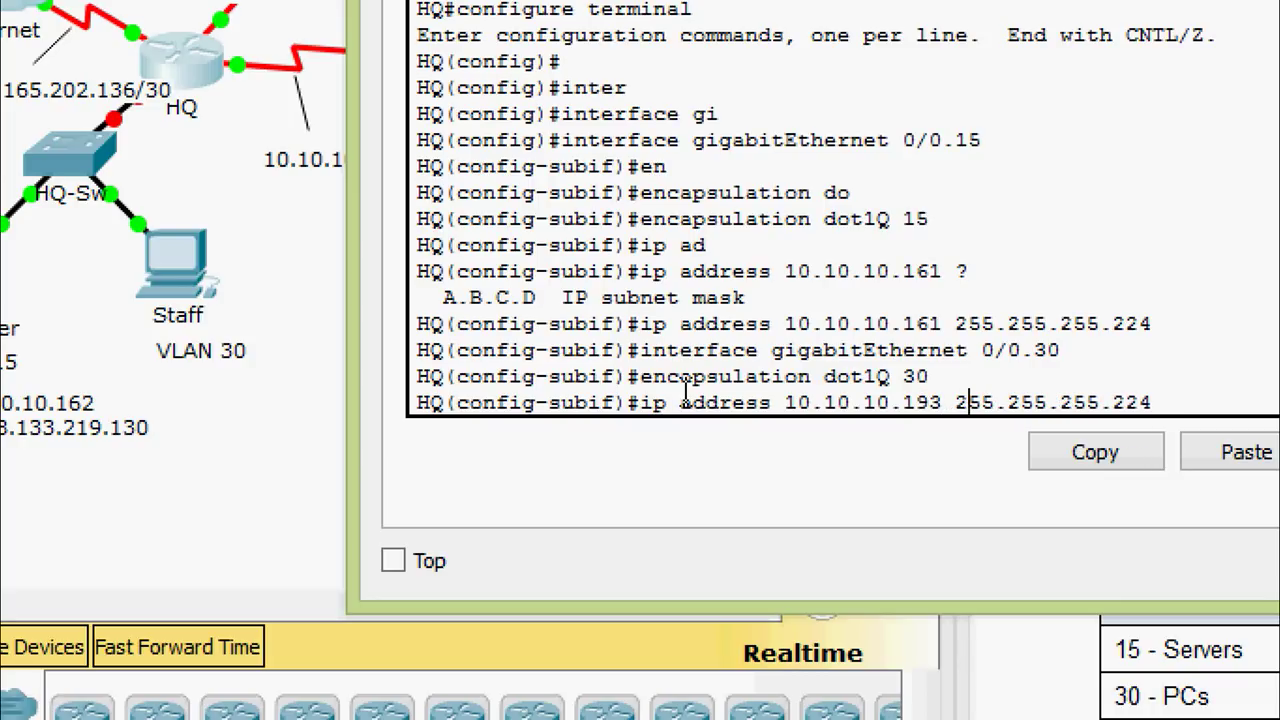
pyautogui.press('Right')
pyautogui.press('Right')
pyautogui.press('Right')
pyautogui.press('Right')
pyautogui.press('Right')
pyautogui.press('Right')
pyautogui.press('Right')
pyautogui.press('Right')
pyautogui.press('BackSpace')
pyautogui.press('BackSpace')
pyautogui.press('BackSpace')
pyautogui.write('192')
pyautogui.press('Return')
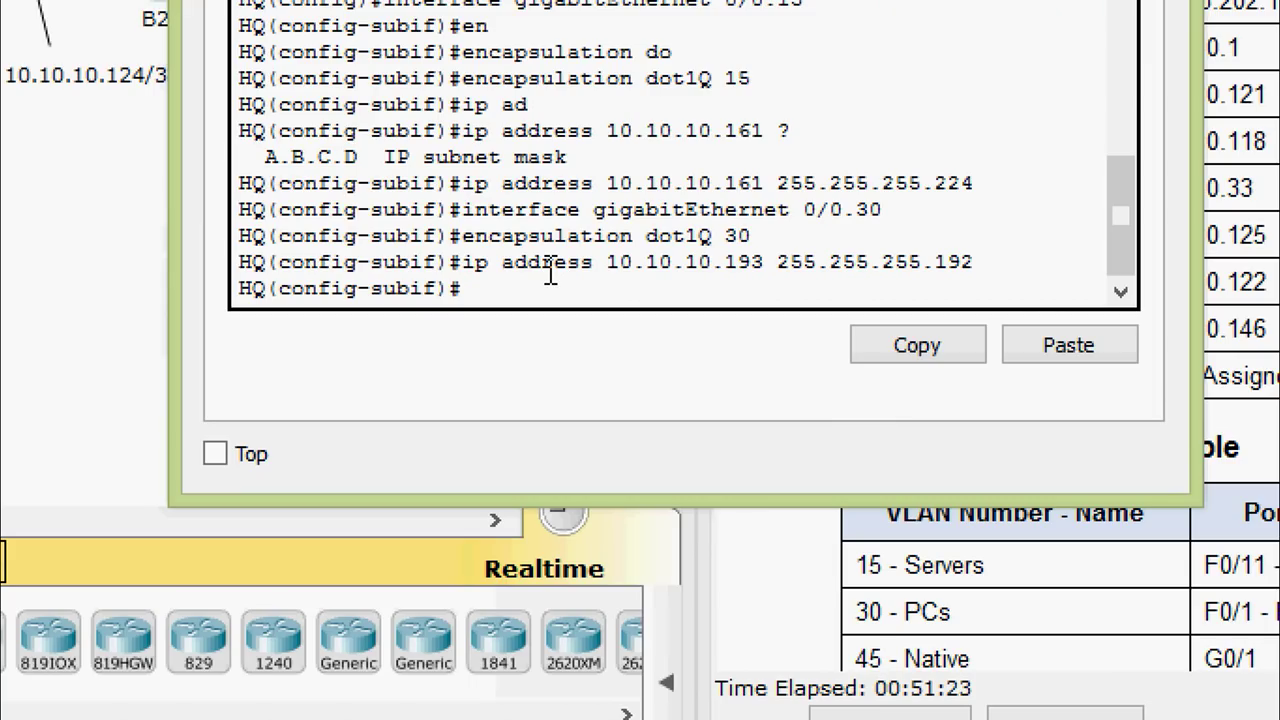
# Create subinterface 0/0.45 with dot1Q VLAN 45 set as native
pyautogui.press('Return')
pyautogui.write('exit')
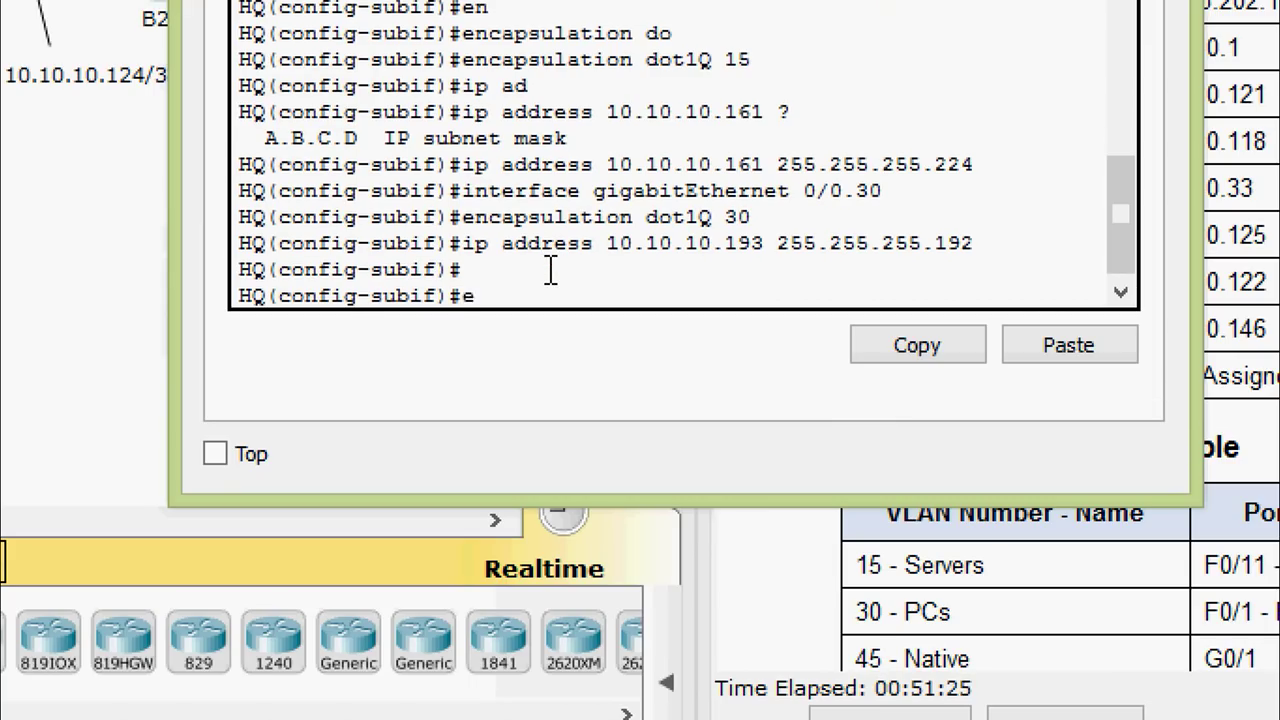
pyautogui.press('Return')
pyautogui.write('inter')
pyautogui.press('Tab')
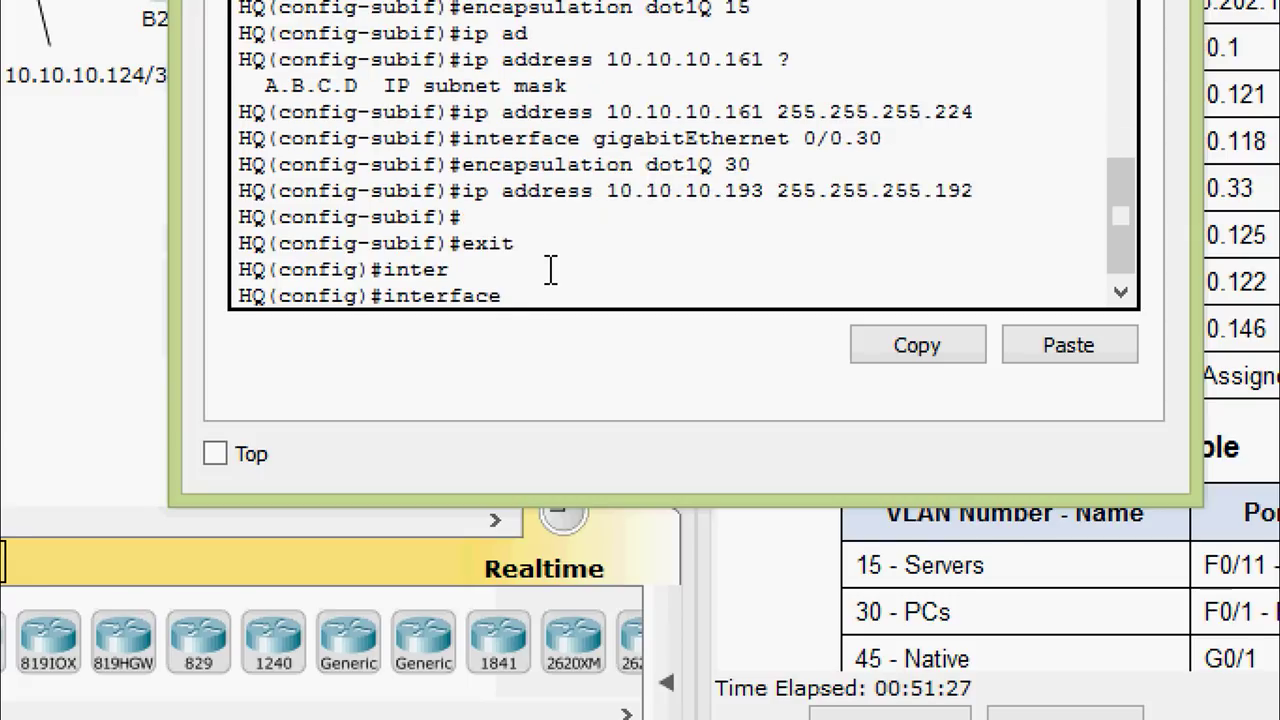
pyautogui.write('gi')
pyautogui.press('Tab')
pyautogui.write('0/')
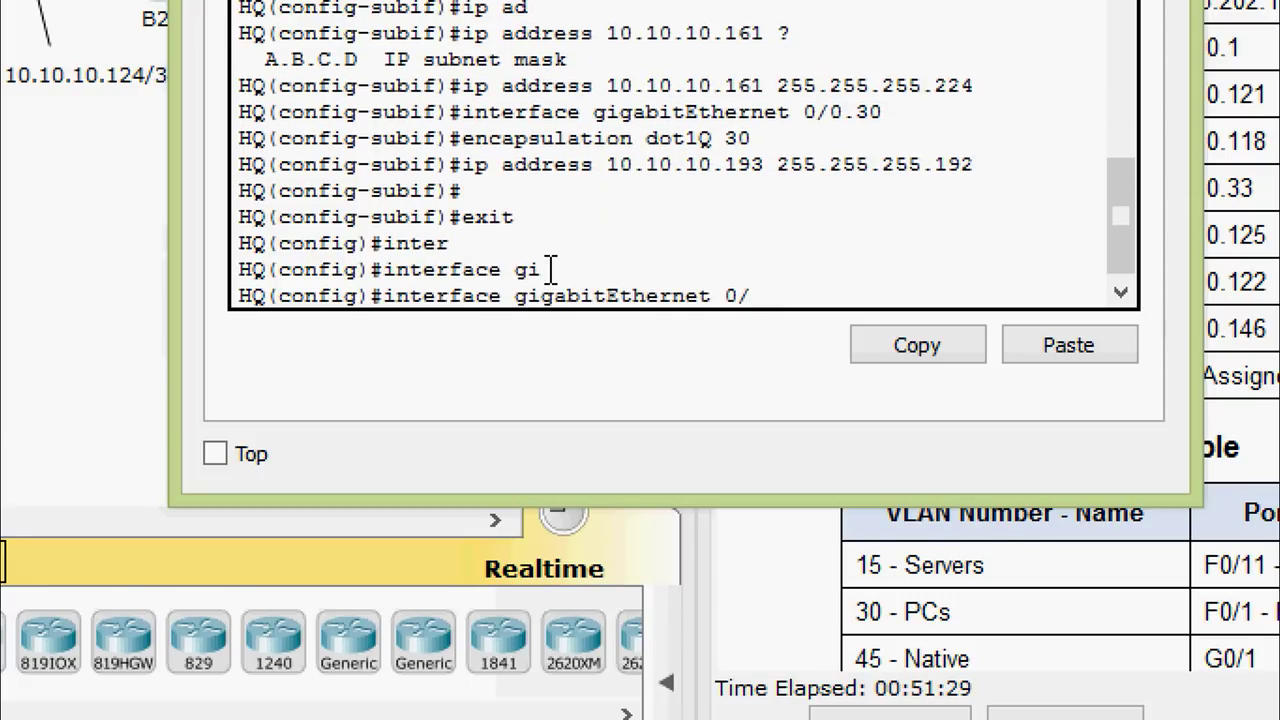
pyautogui.write('0.45')
pyautogui.press('Return')
pyautogui.write('en')
pyautogui.press('Tab')
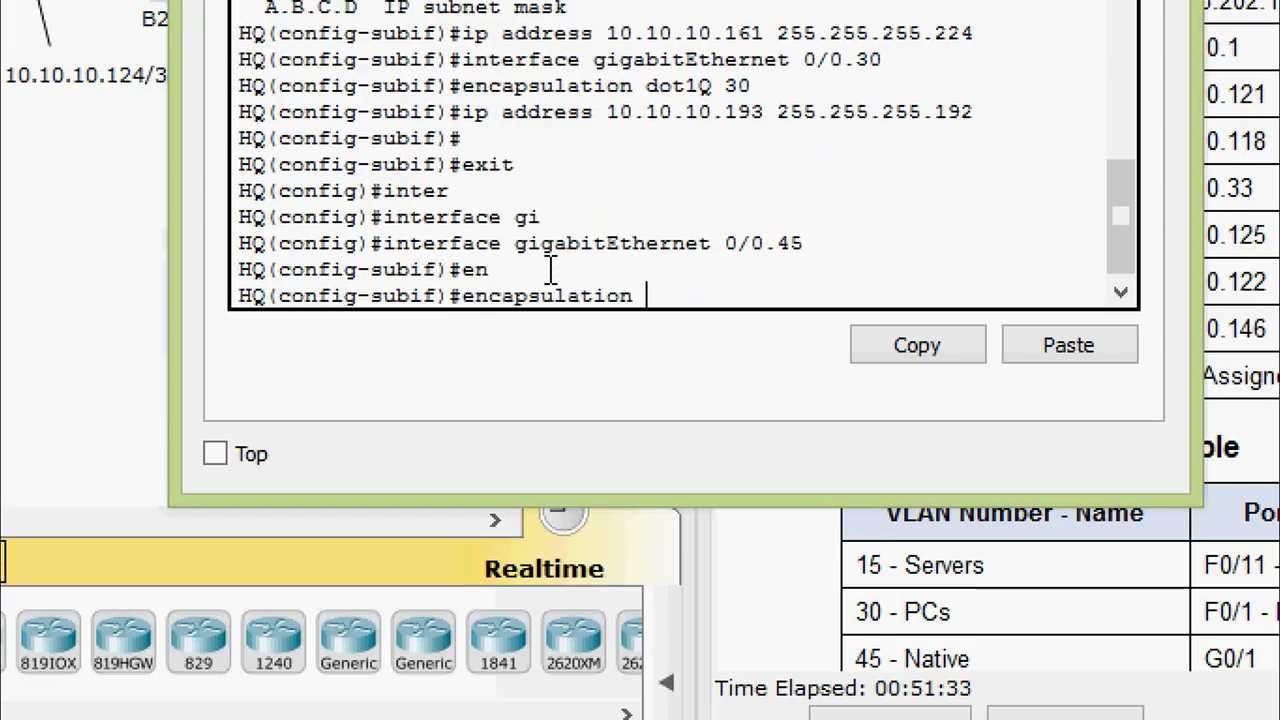
pyautogui.write('do')
pyautogui.press('Tab')
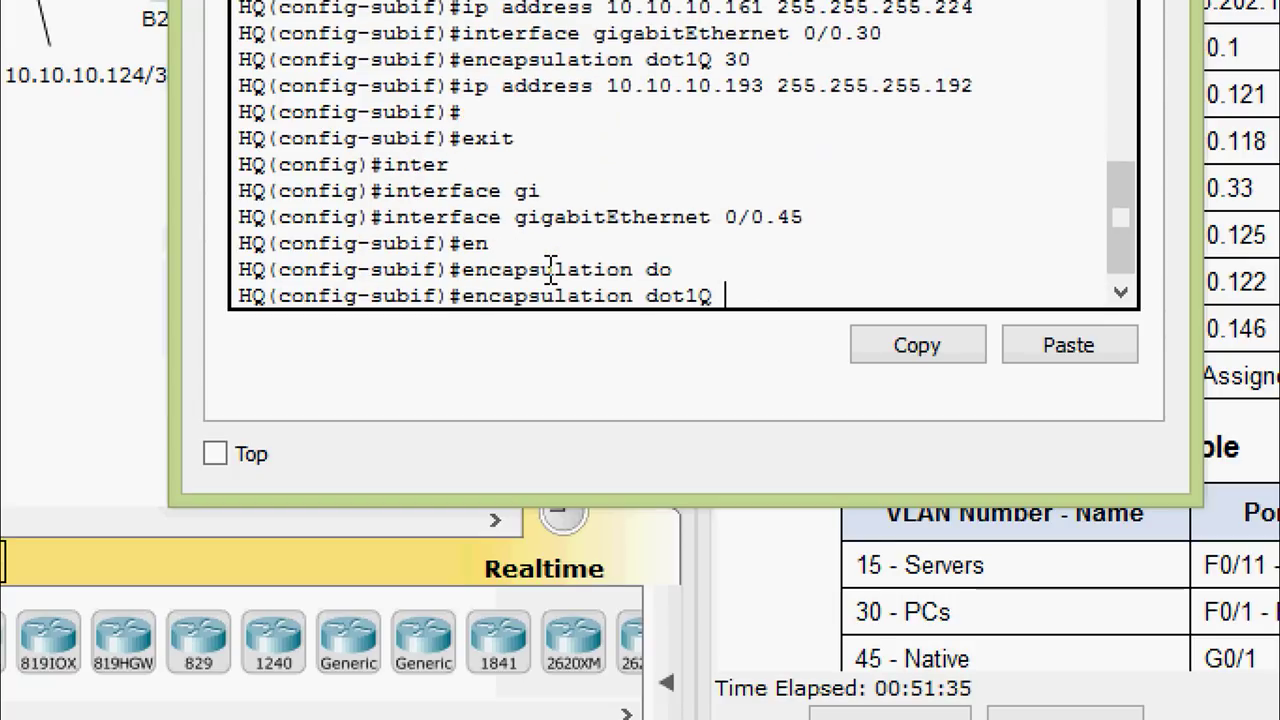
pyautogui.write('45 ?')
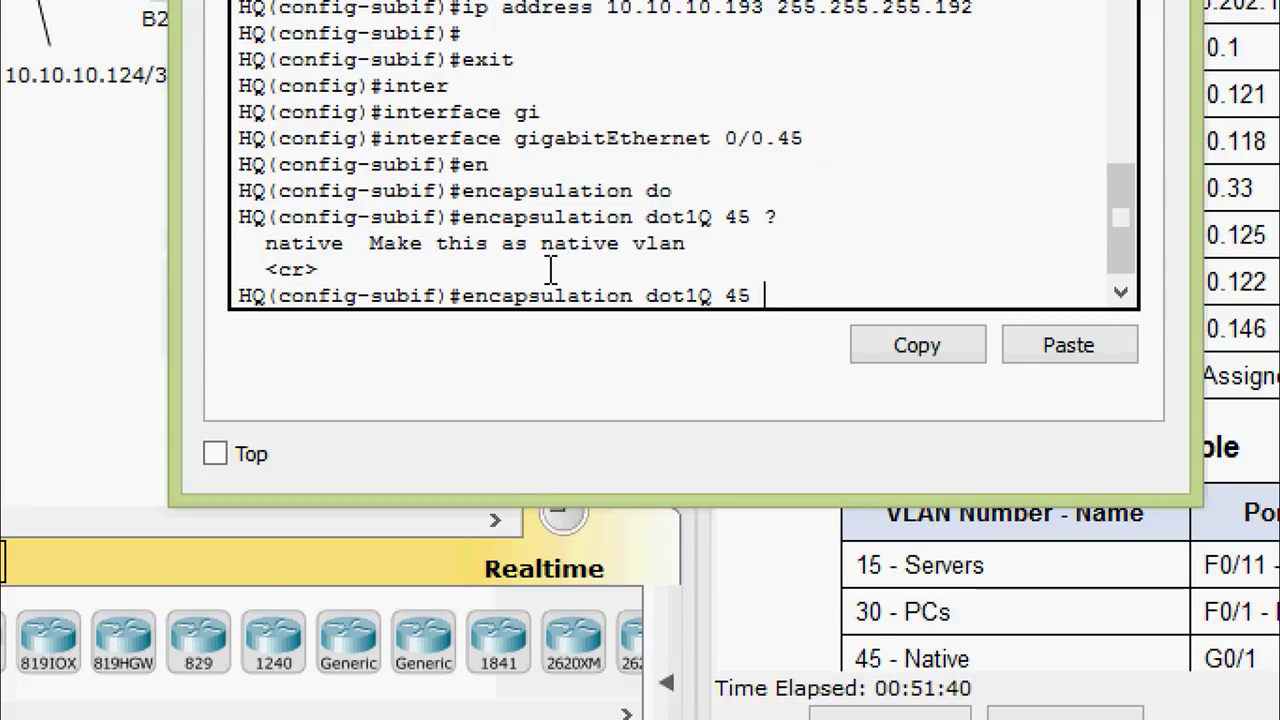
pyautogui.write('na')
pyautogui.press('Tab')
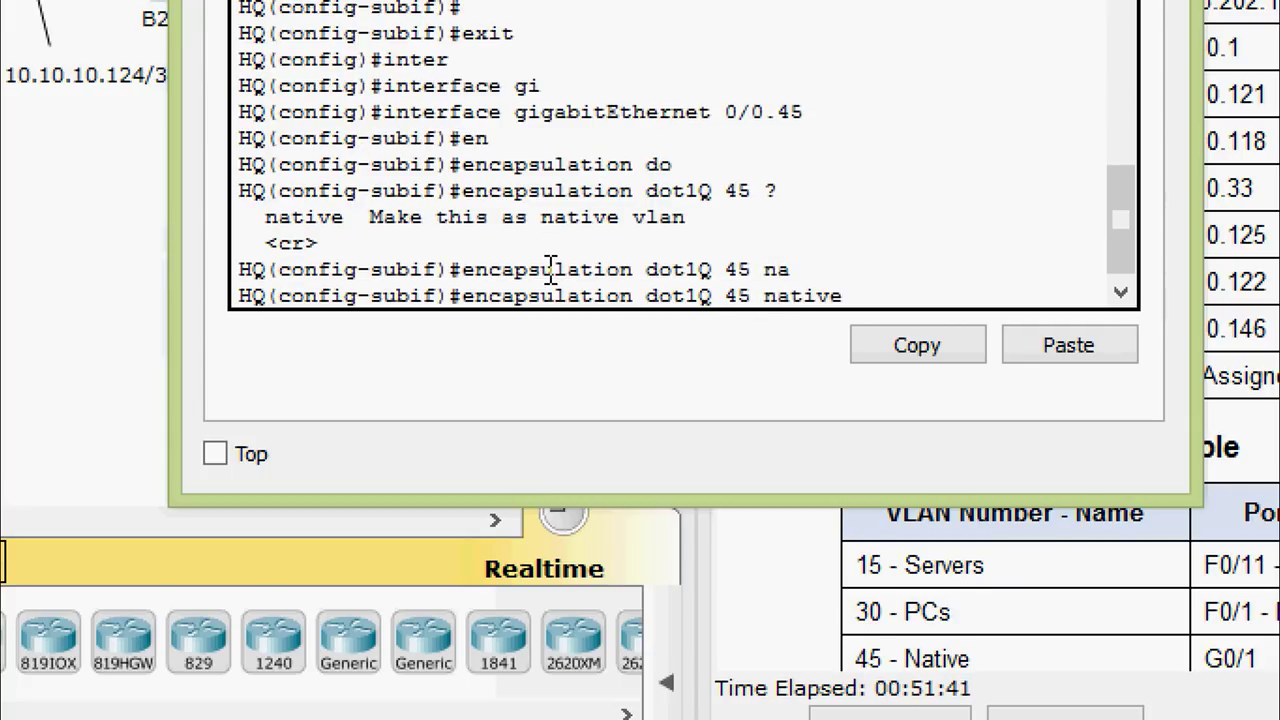
pyautogui.press('Return')
# Assign 10.10.10.129 255.255.255.240 to subinterface 0/0.45
pyautogui.write('ip ad')
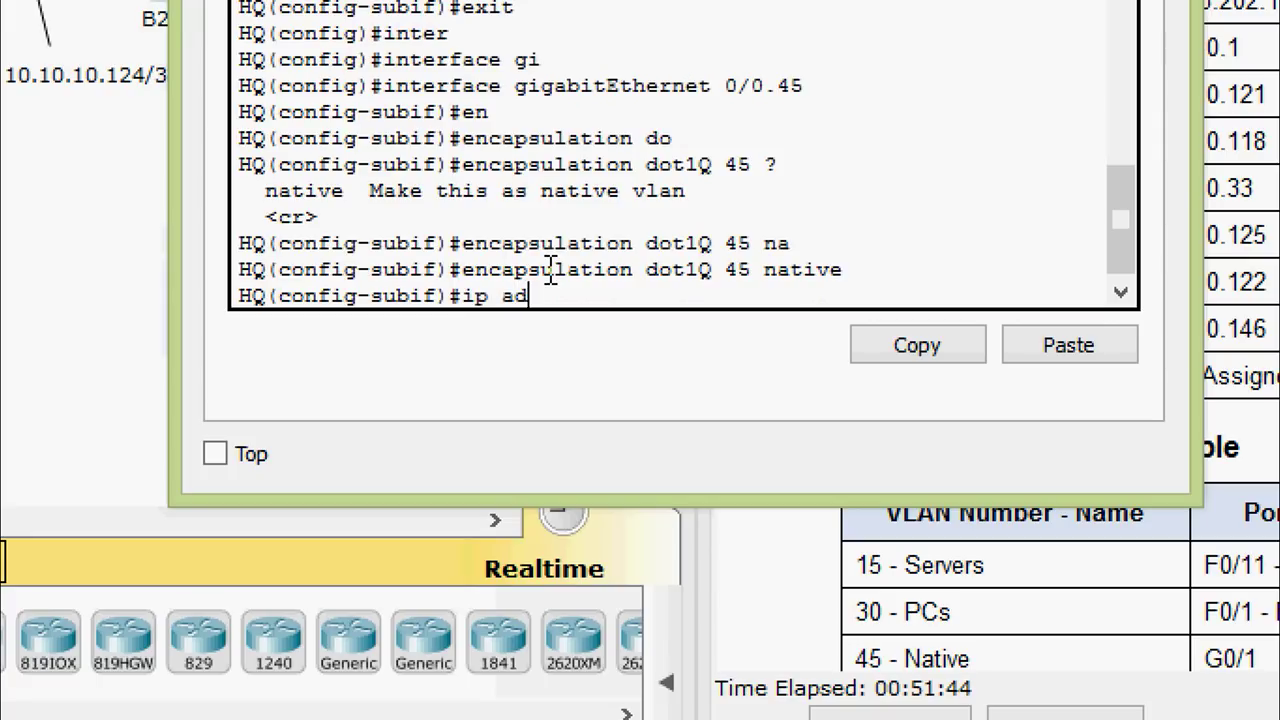
pyautogui.press('Tab')
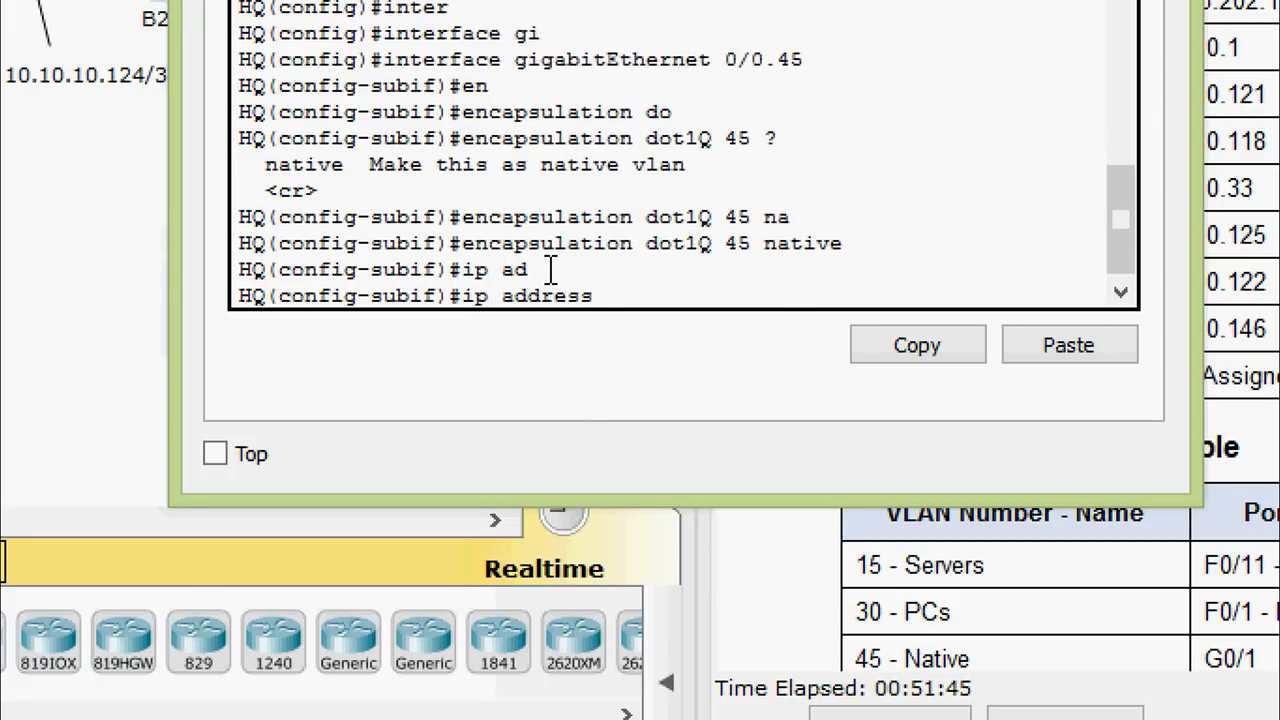
pyautogui.rightClick(610, 300)
pyautogui.click(650, 372)
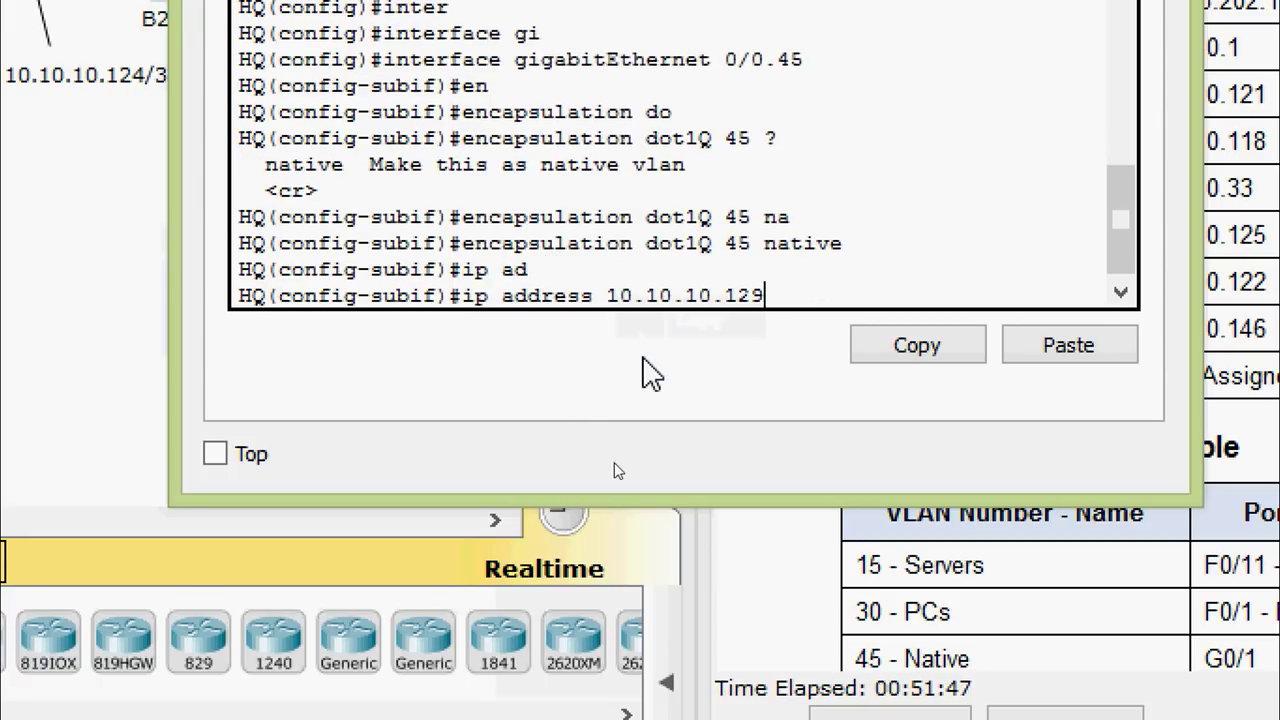
pyautogui.write('255')
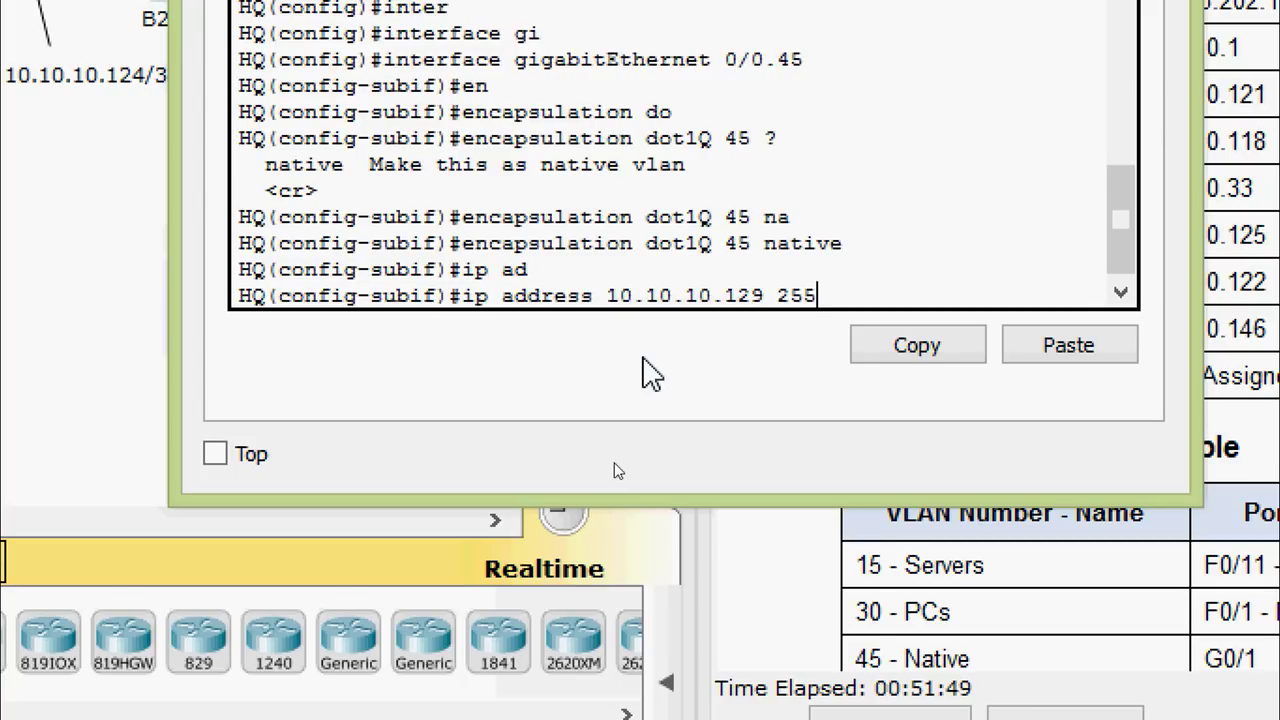
pyautogui.write('.255.255')
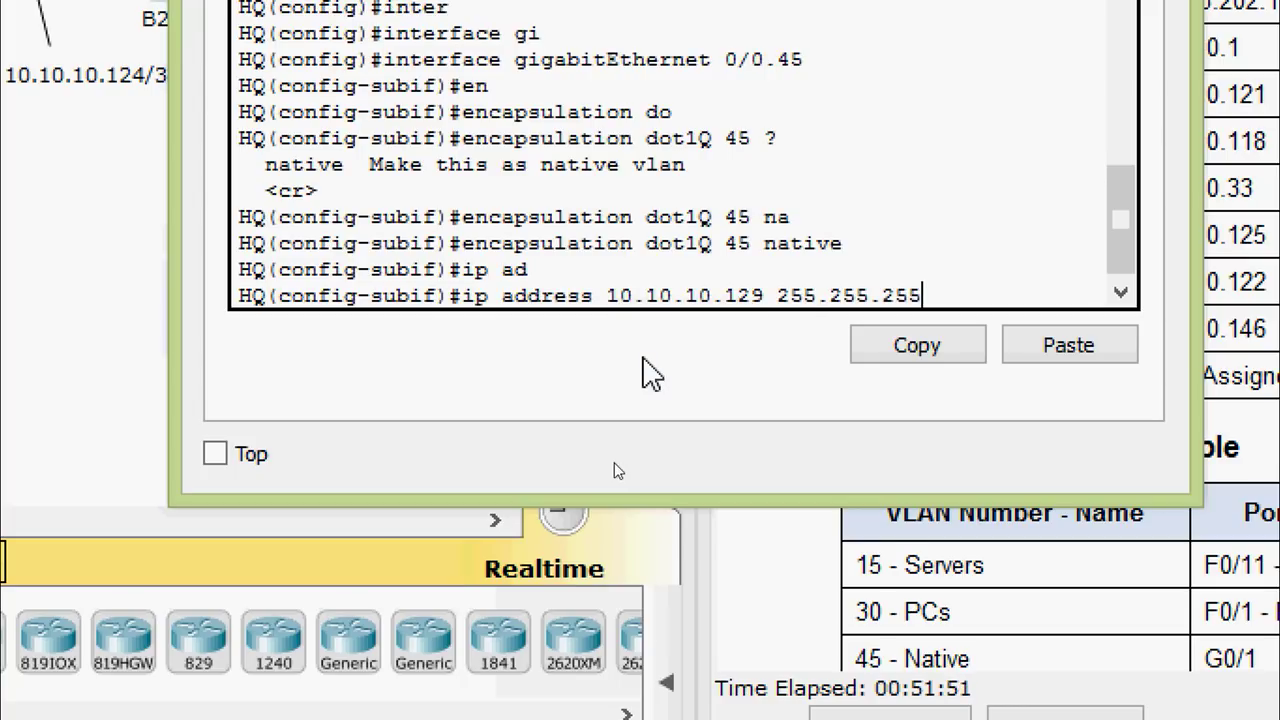
pyautogui.write('.240')
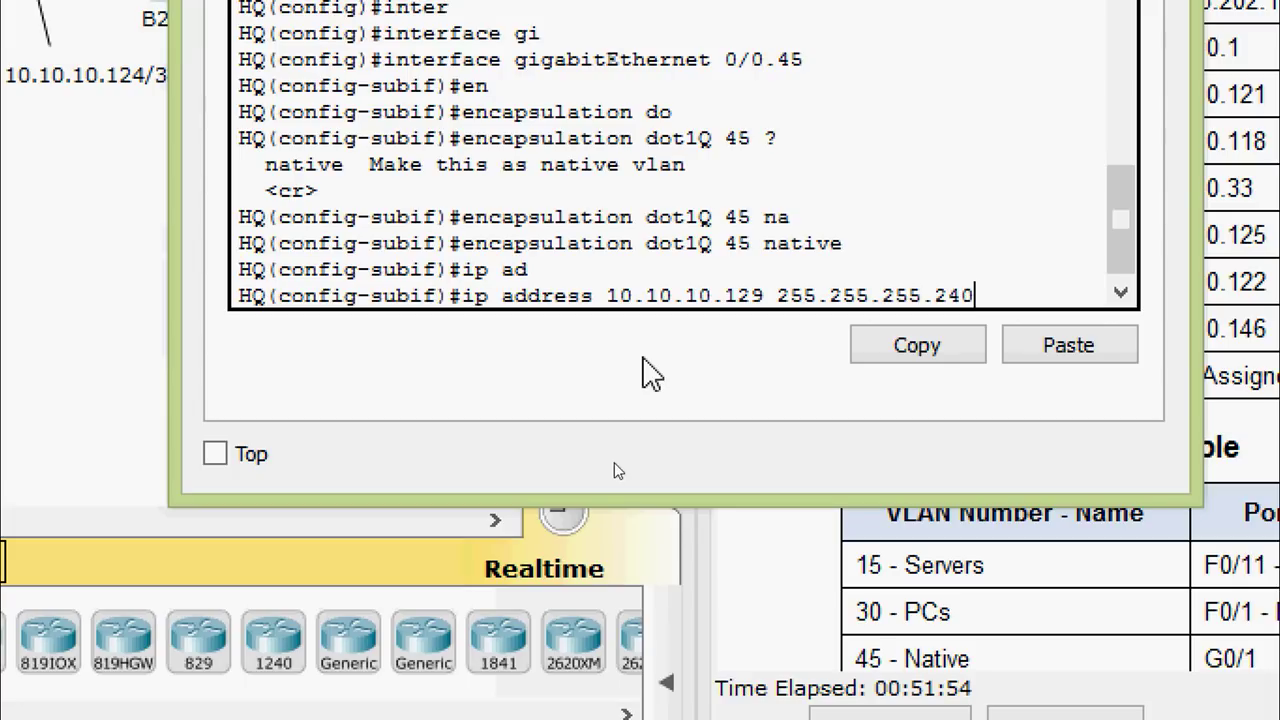
pyautogui.press('Return')
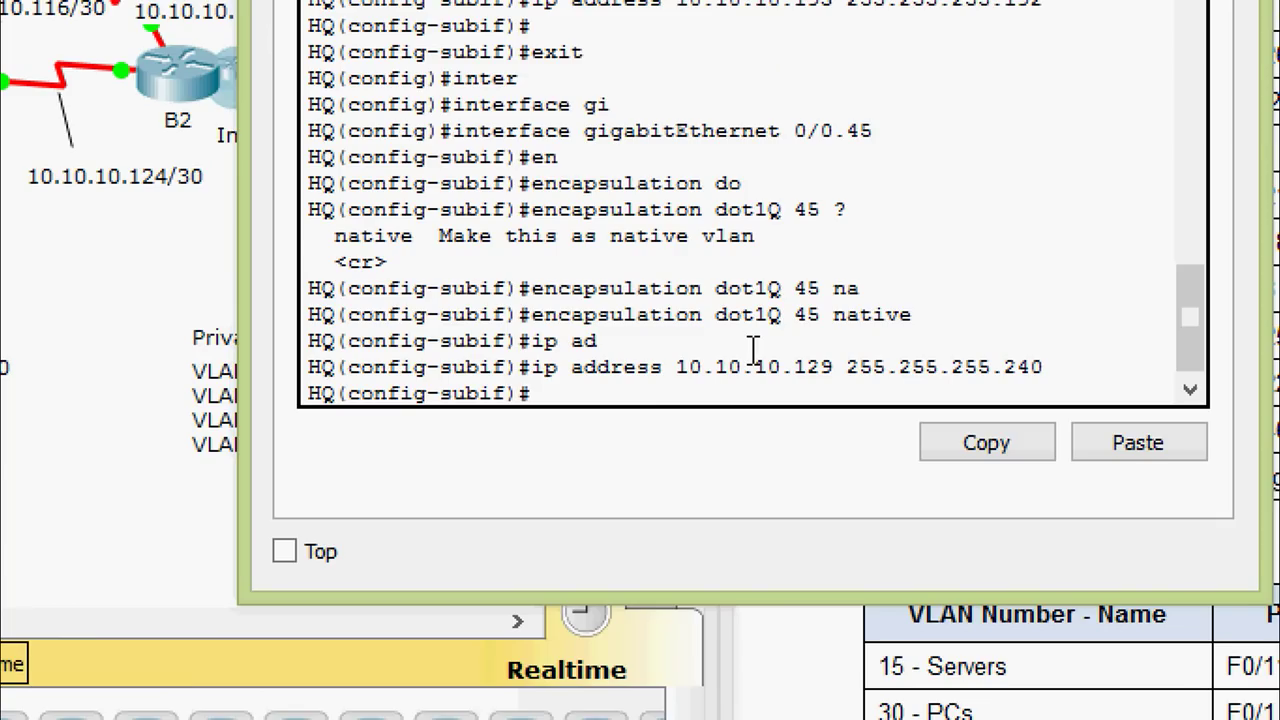
# Create subinterface GigabitEthernet 0/0.60 with dot1Q encapsulation for VLAN 60
pyautogui.write('exit')
pyautogui.press('Return')
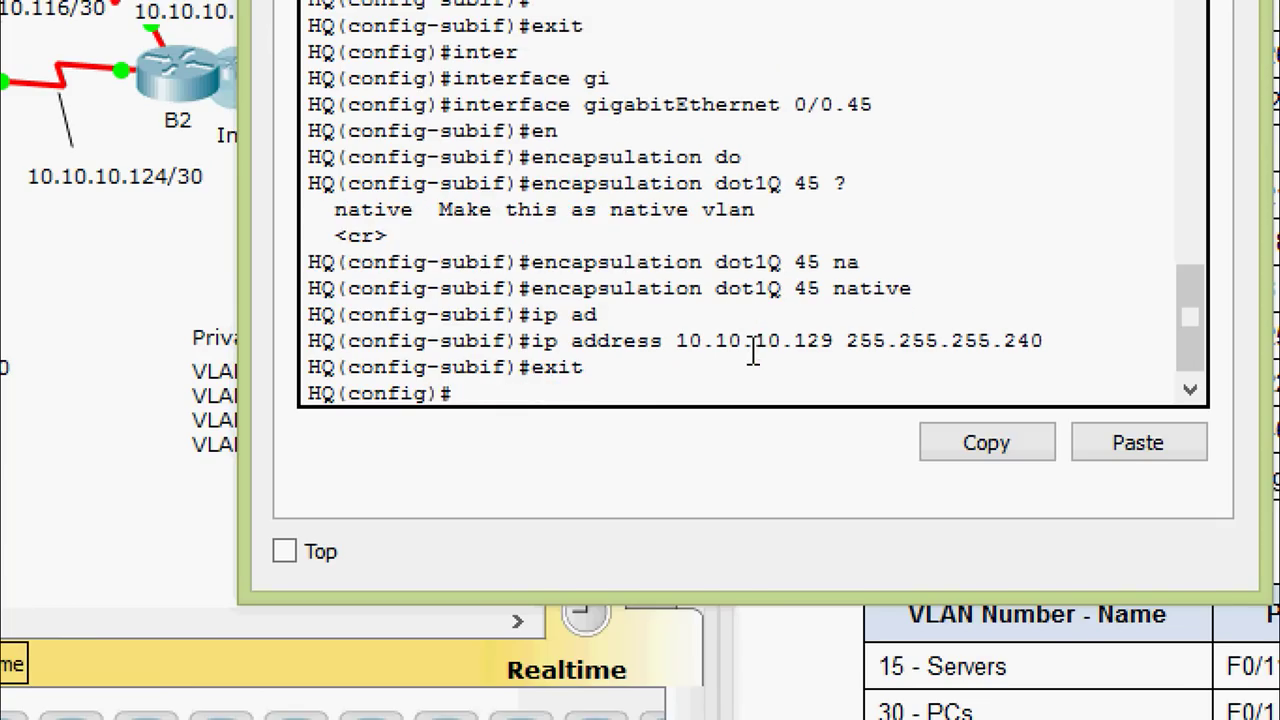
pyautogui.write('inter')
pyautogui.press('Tab')
pyautogui.write('gi')
pyautogui.press('Tab')
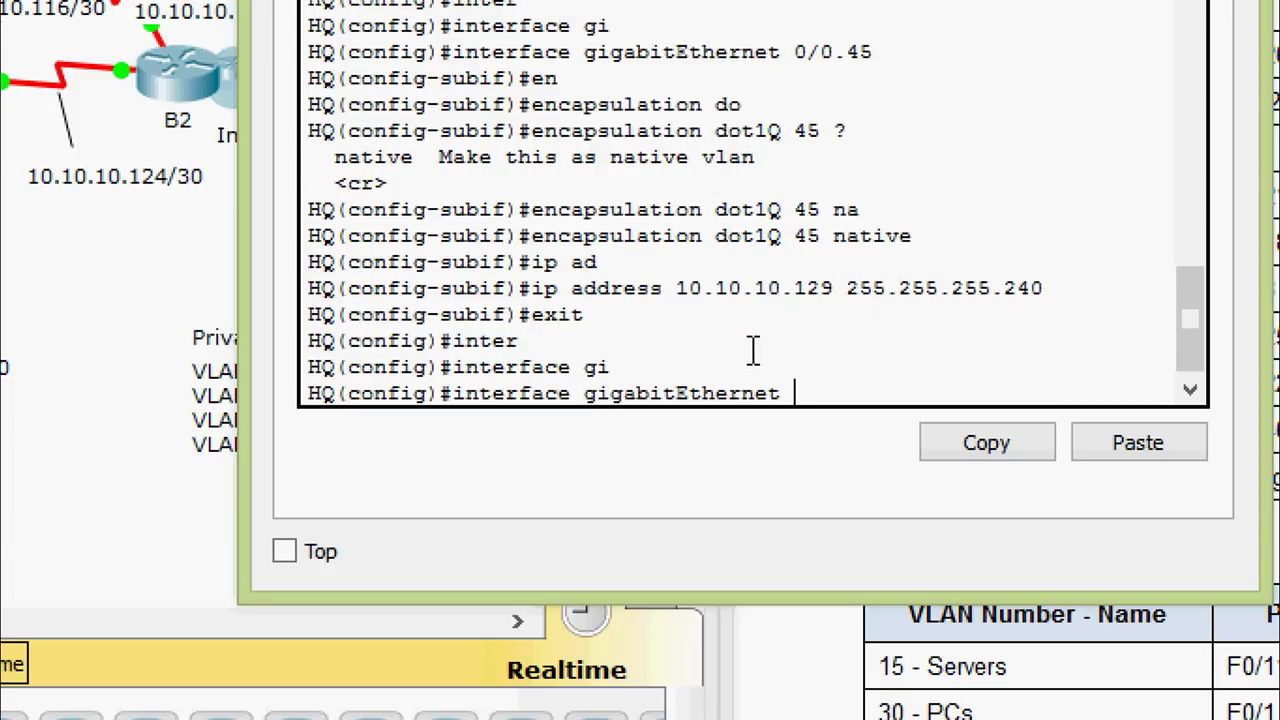
pyautogui.write('0/0.60')
pyautogui.press('Return')
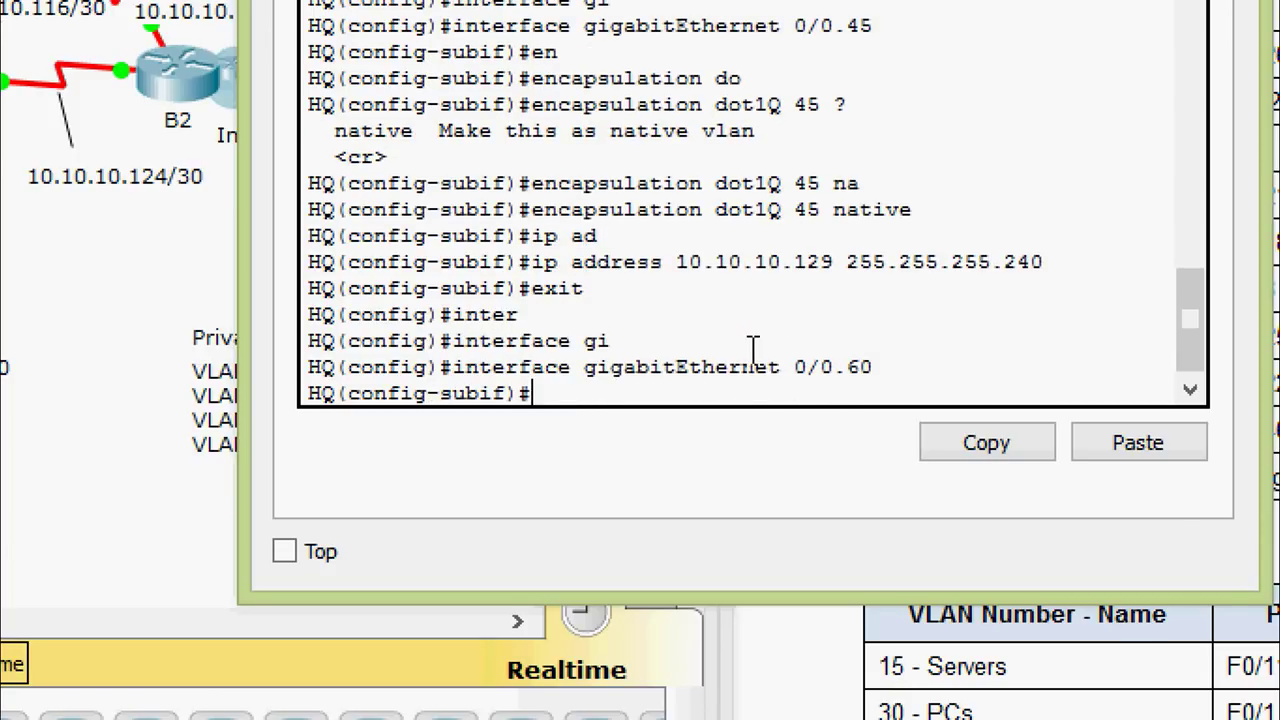
pyautogui.write('en')
pyautogui.press('Tab')
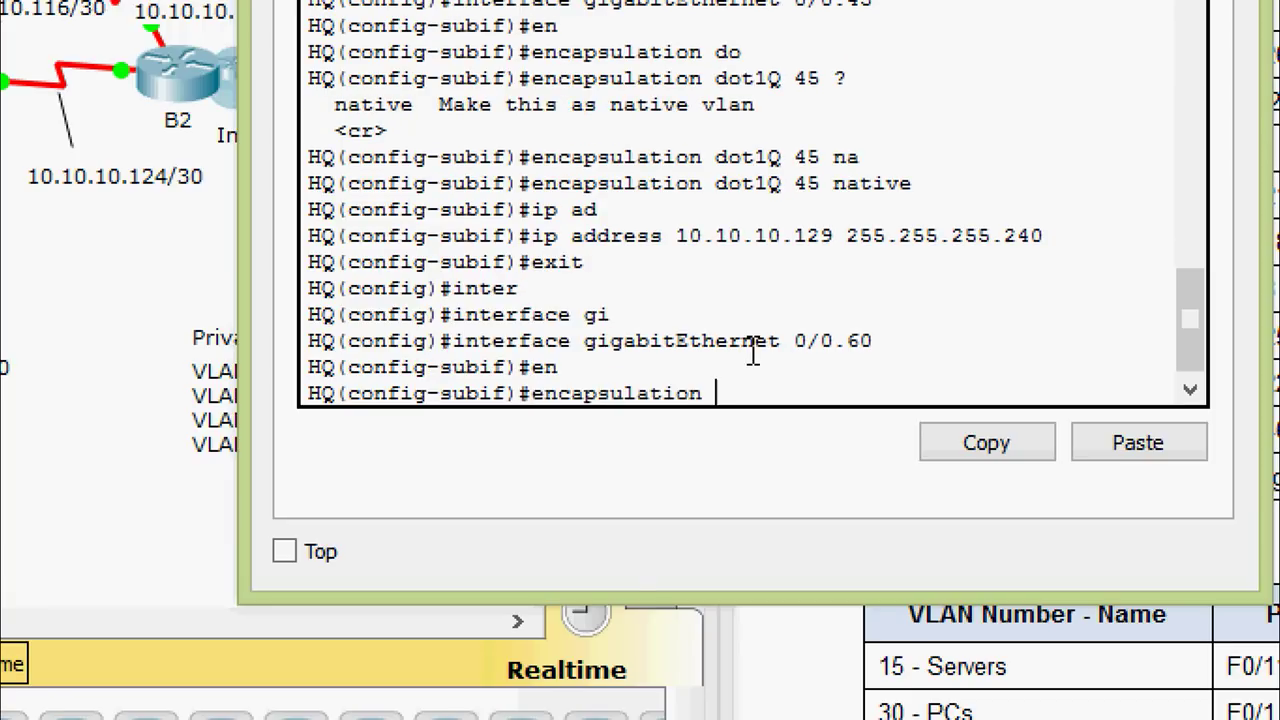
pyautogui.write('do')
pyautogui.press('Tab')
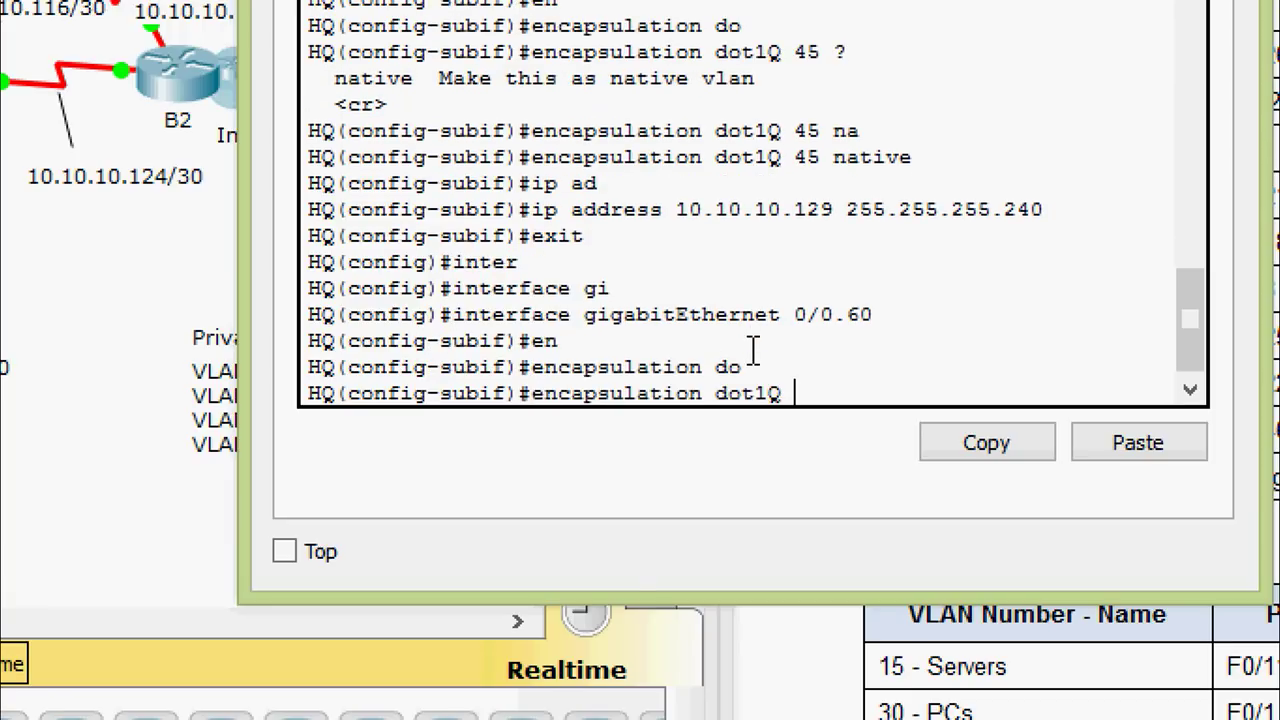
pyautogui.write('60')
pyautogui.press('Return')
# Set the 0/0.60 address to 10.10.10.145 255.255.255.240
pyautogui.write('ig-subif)#i')
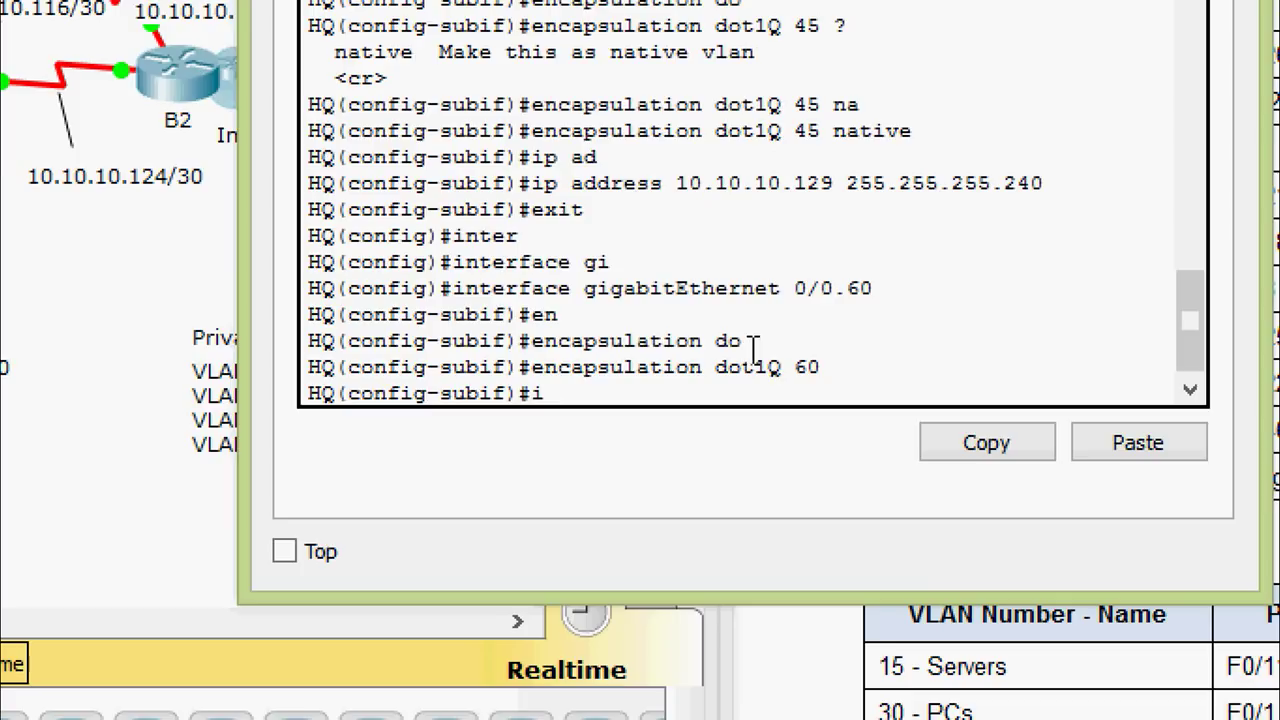
pyautogui.write('p ad')
pyautogui.press('Tab')
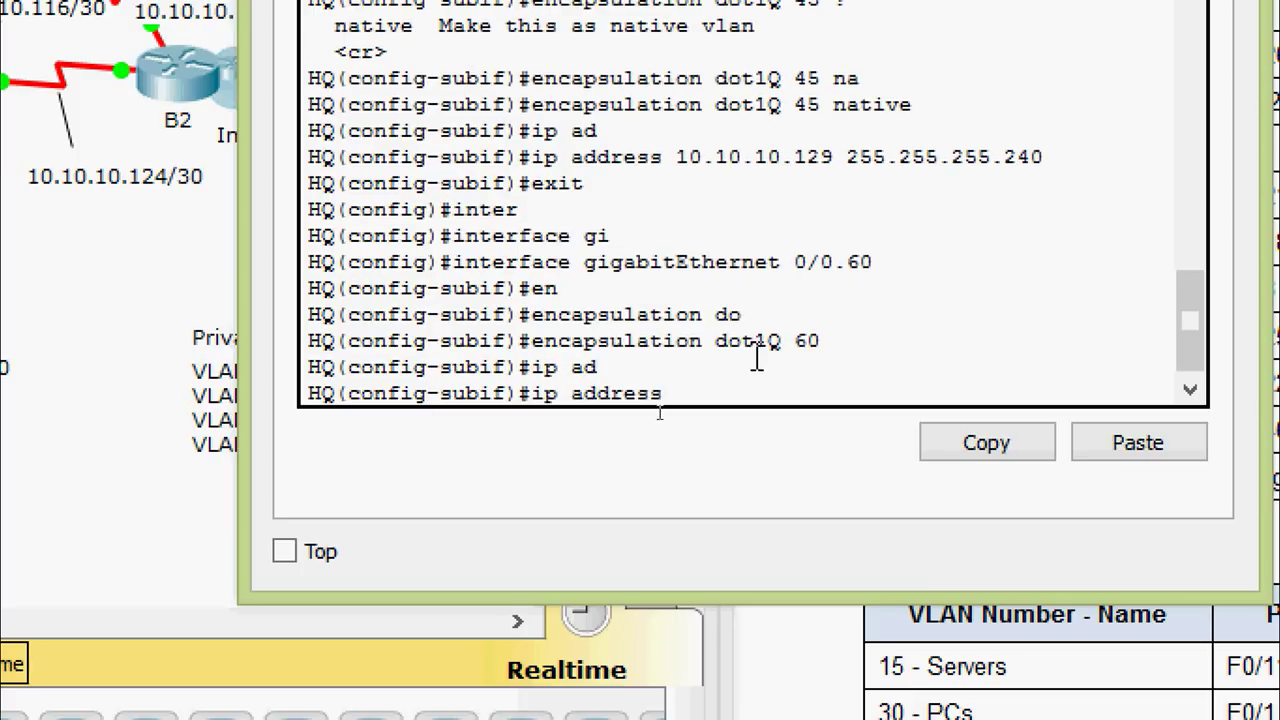
pyautogui.rightClick(708, 398)
pyautogui.click(740, 462)
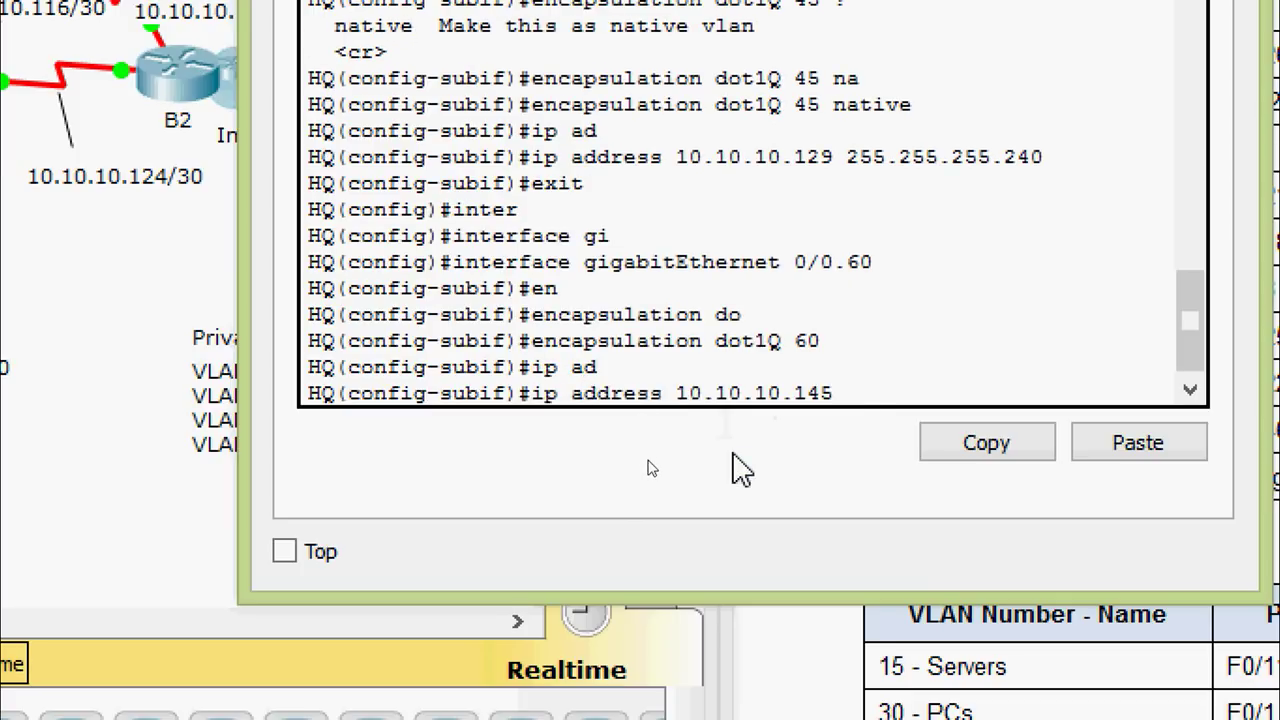
pyautogui.write('255.255.255.240')
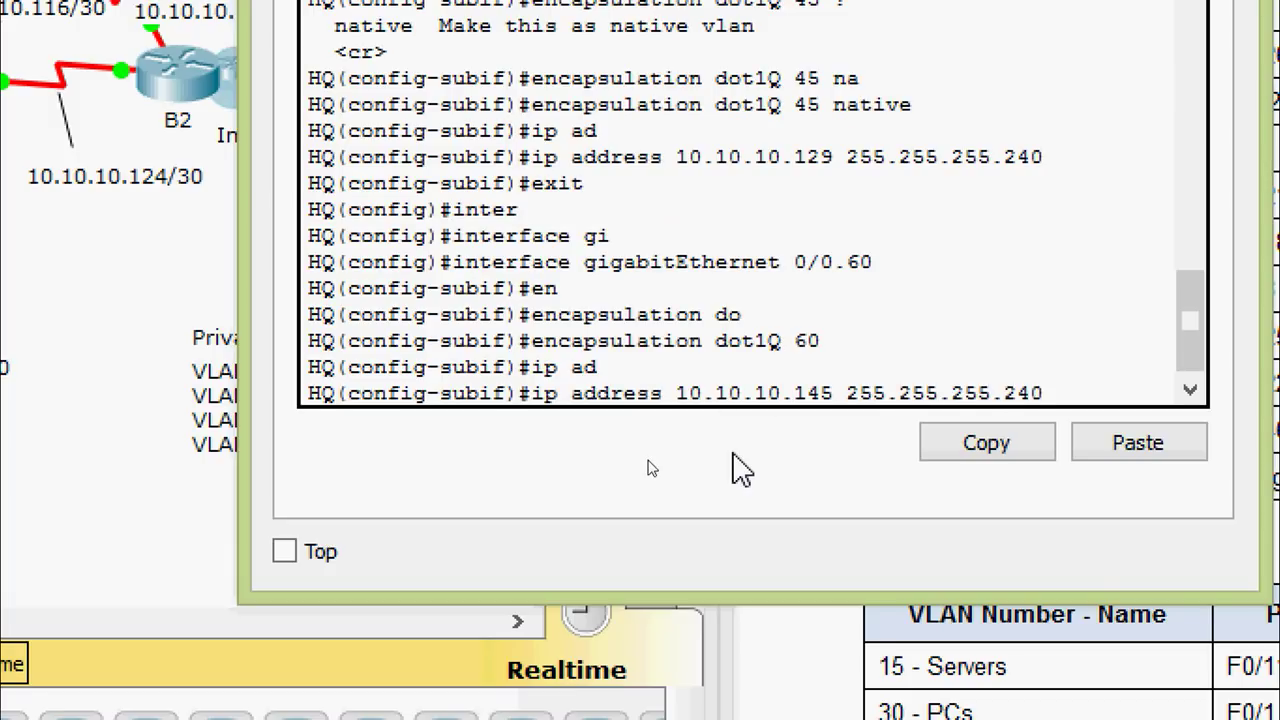
pyautogui.press('Return')
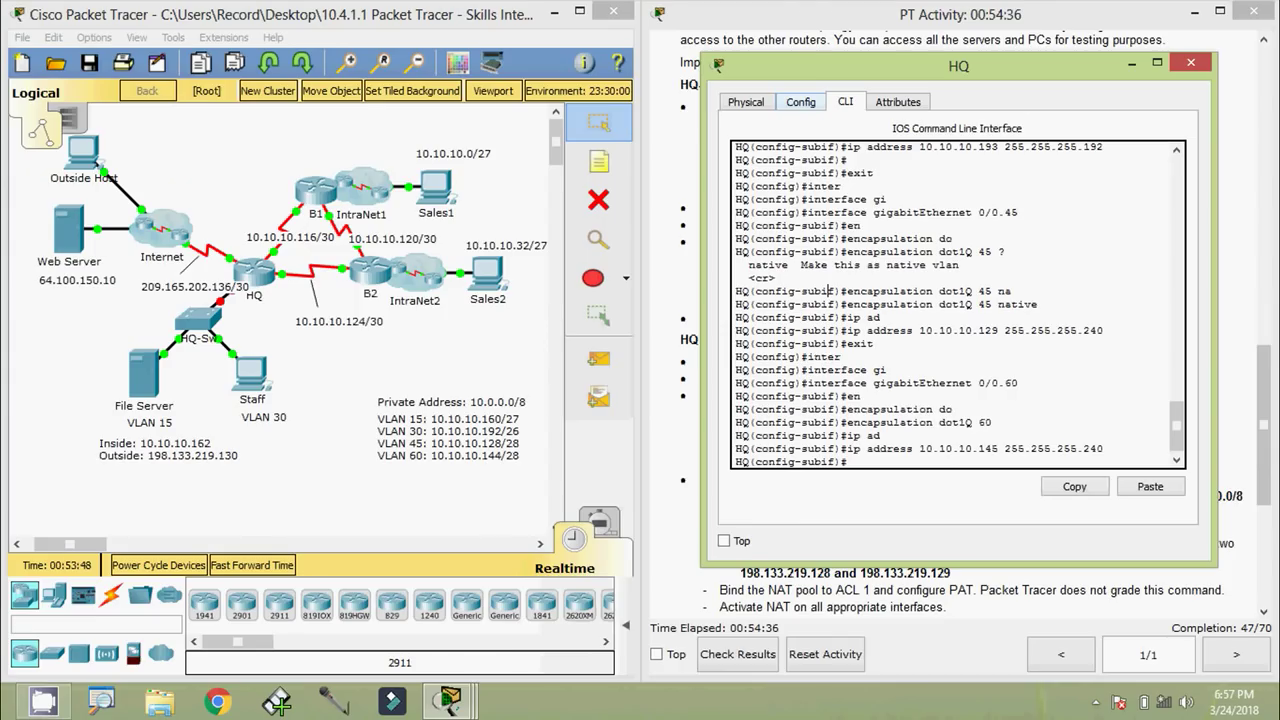
# Enable interface GigabitEthernet 0/0 on HQ with no shutdown
pyautogui.click(278, 515)
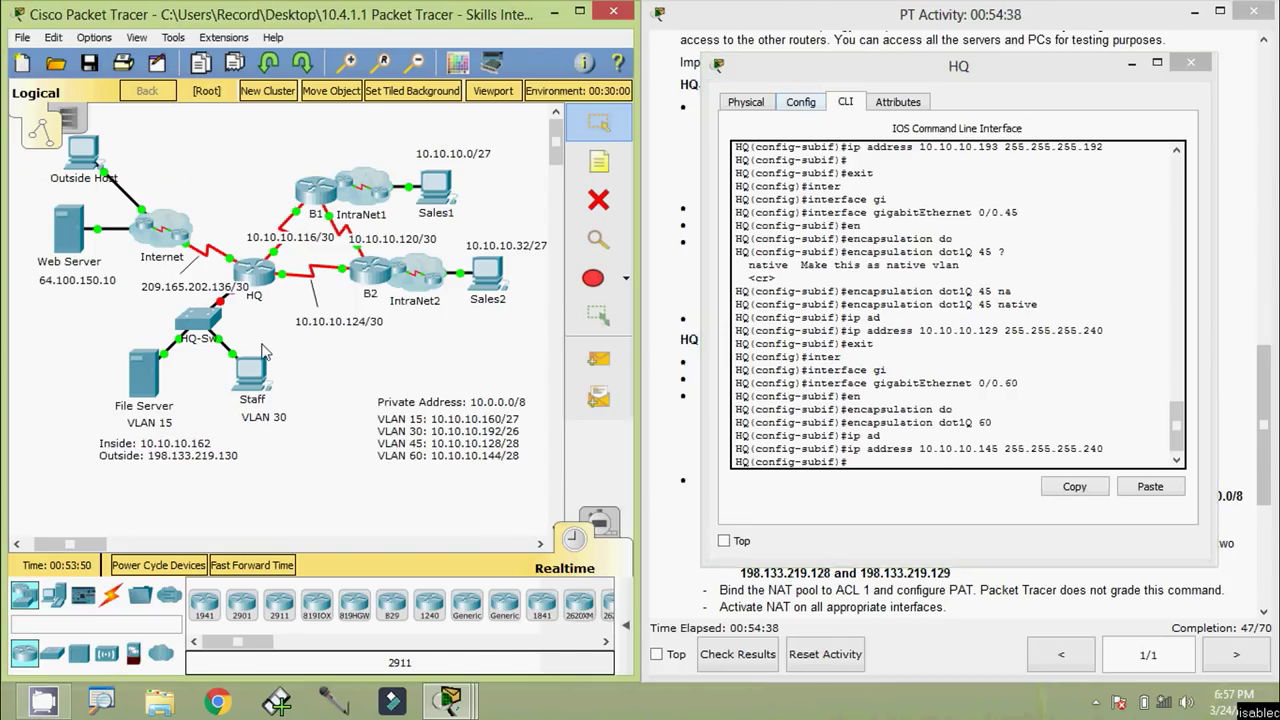
pyautogui.moveTo(228, 310)
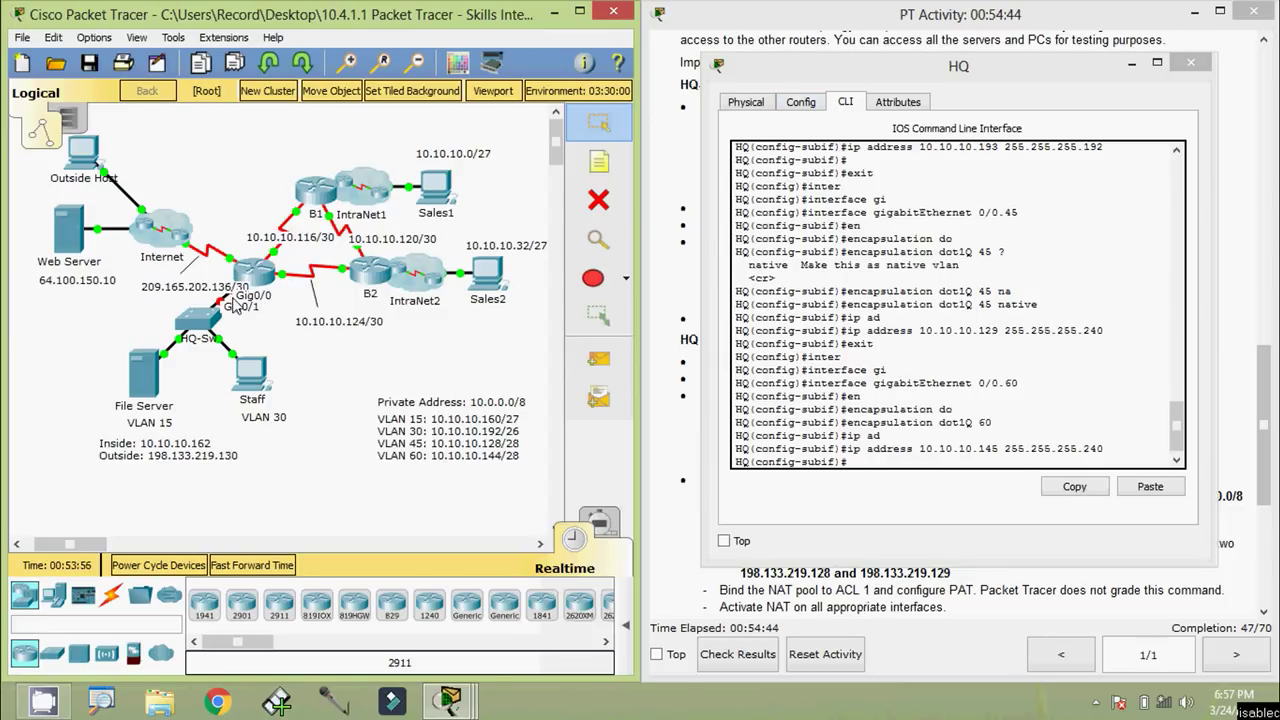
pyautogui.click(903, 463)
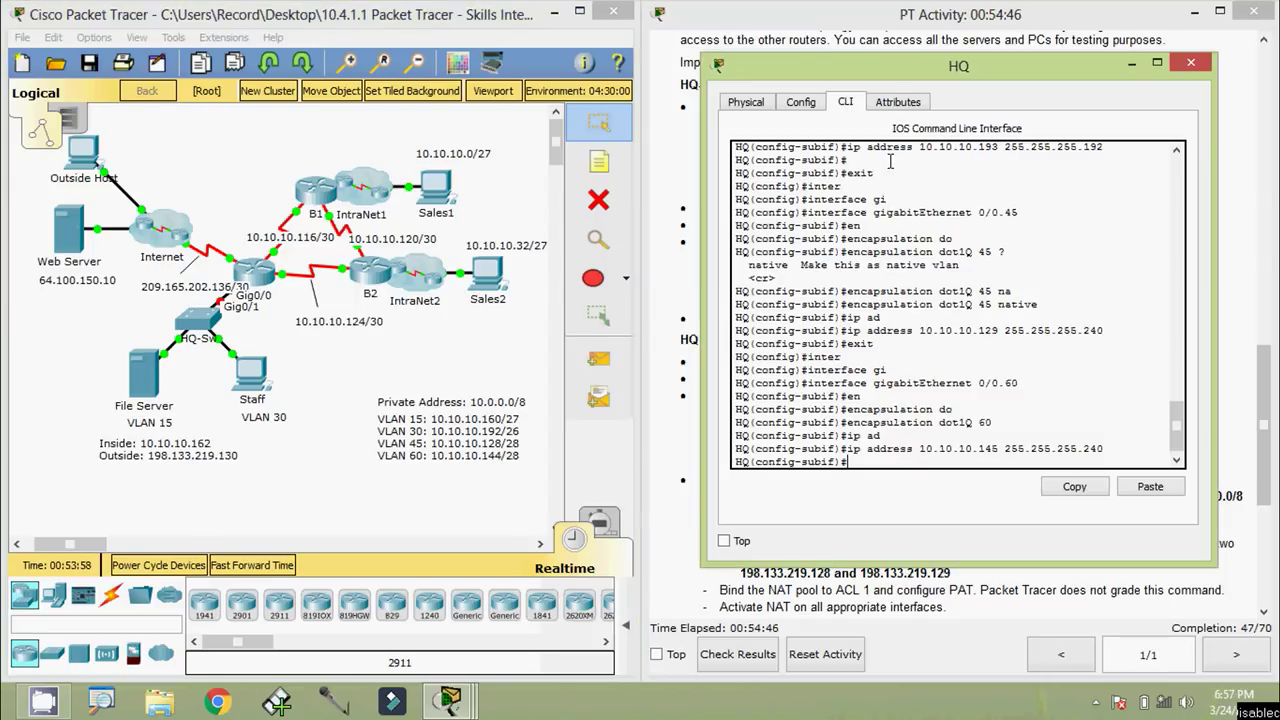
pyautogui.moveTo(897, 68); pyautogui.dragTo(901, 50)
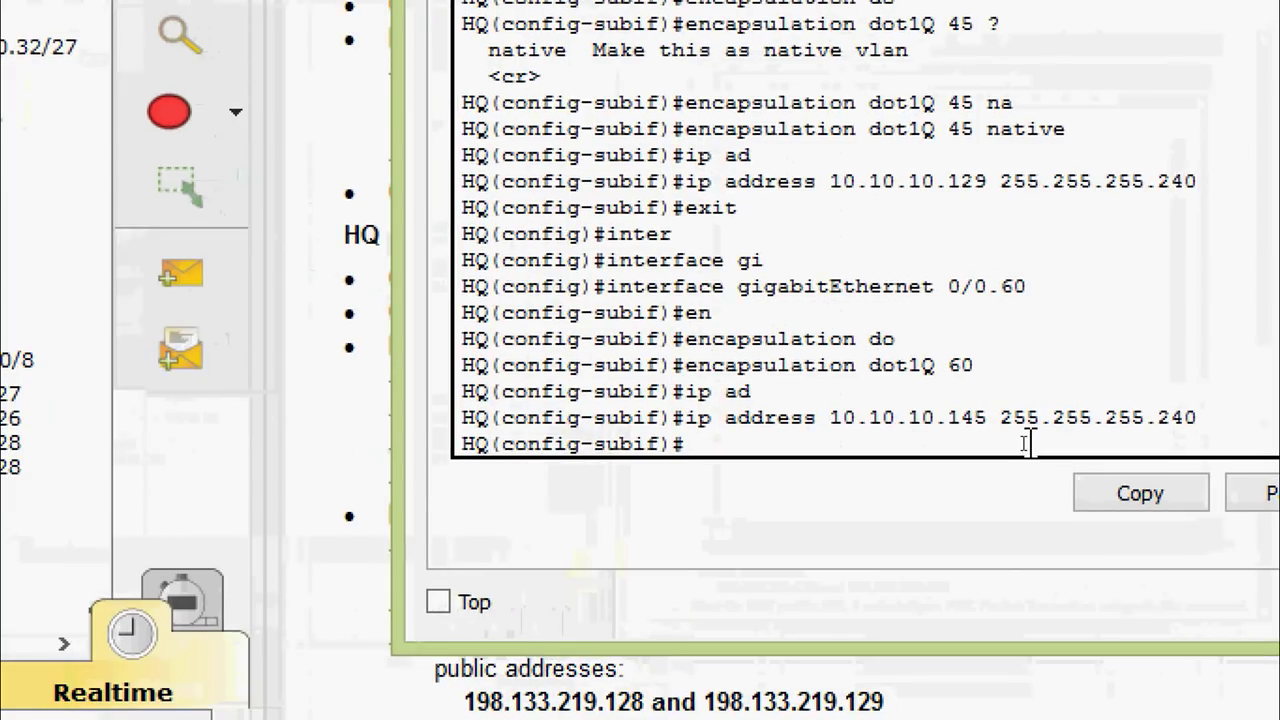
pyautogui.write('exit')
pyautogui.press('Return')
pyautogui.write('inter')
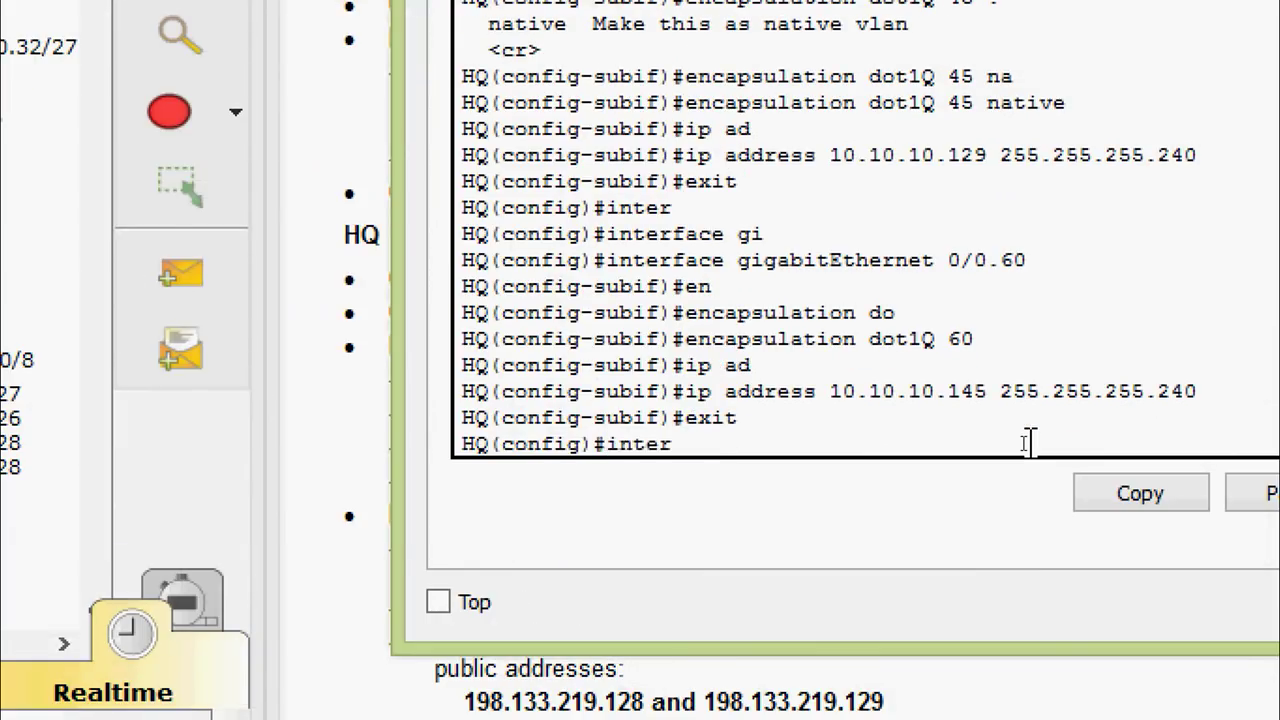
pyautogui.press('Tab')
pyautogui.write('g')
pyautogui.press('Tab')
pyautogui.write('0/0')
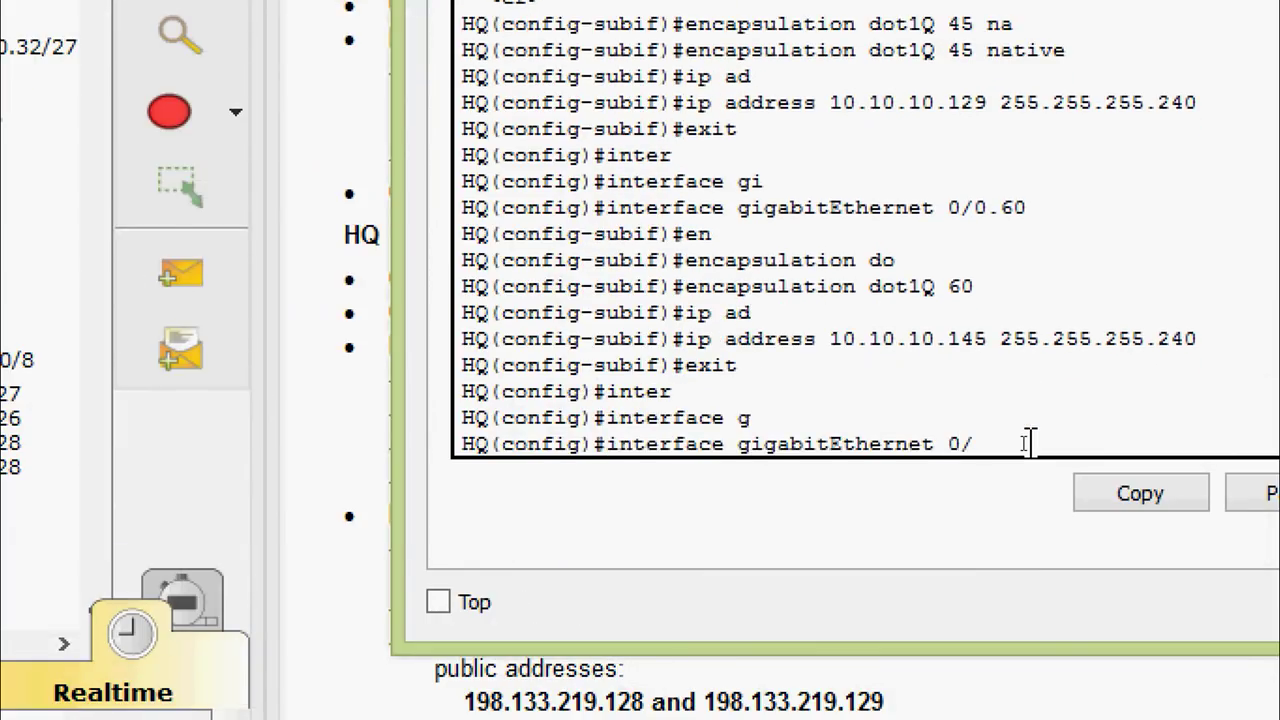
pyautogui.press('Return')
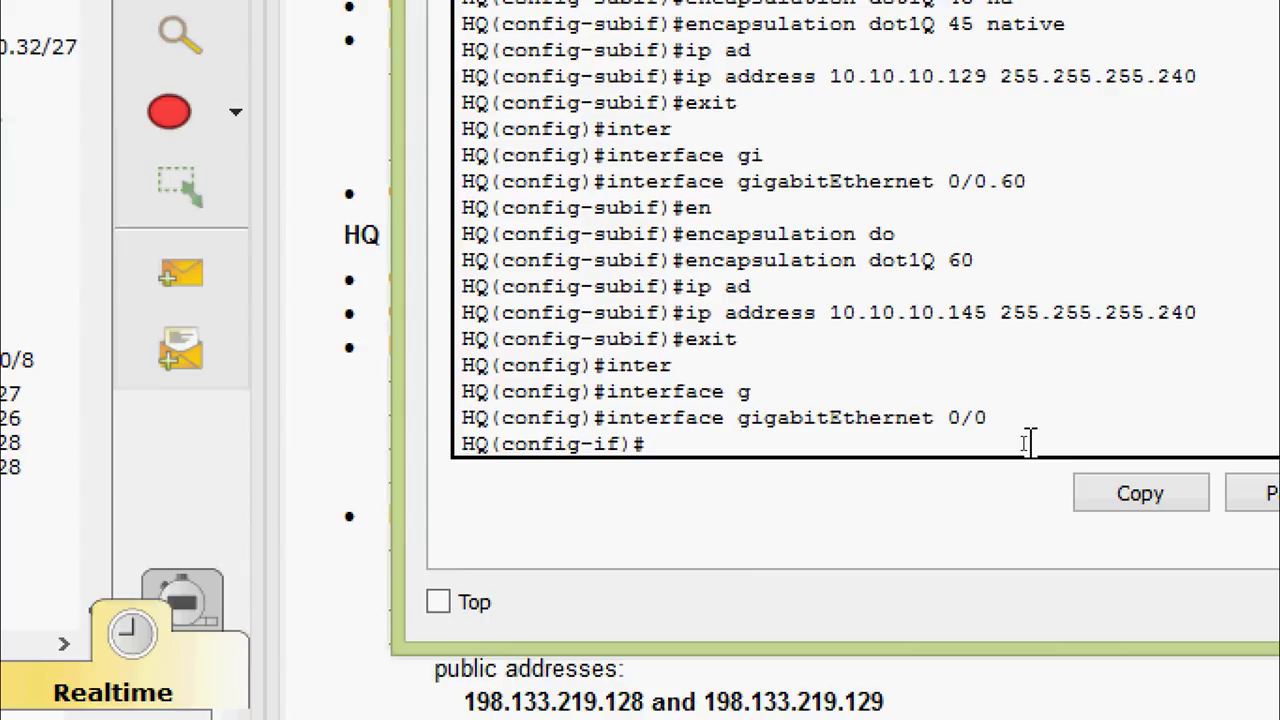
pyautogui.write('no shut')
pyautogui.press('Tab')
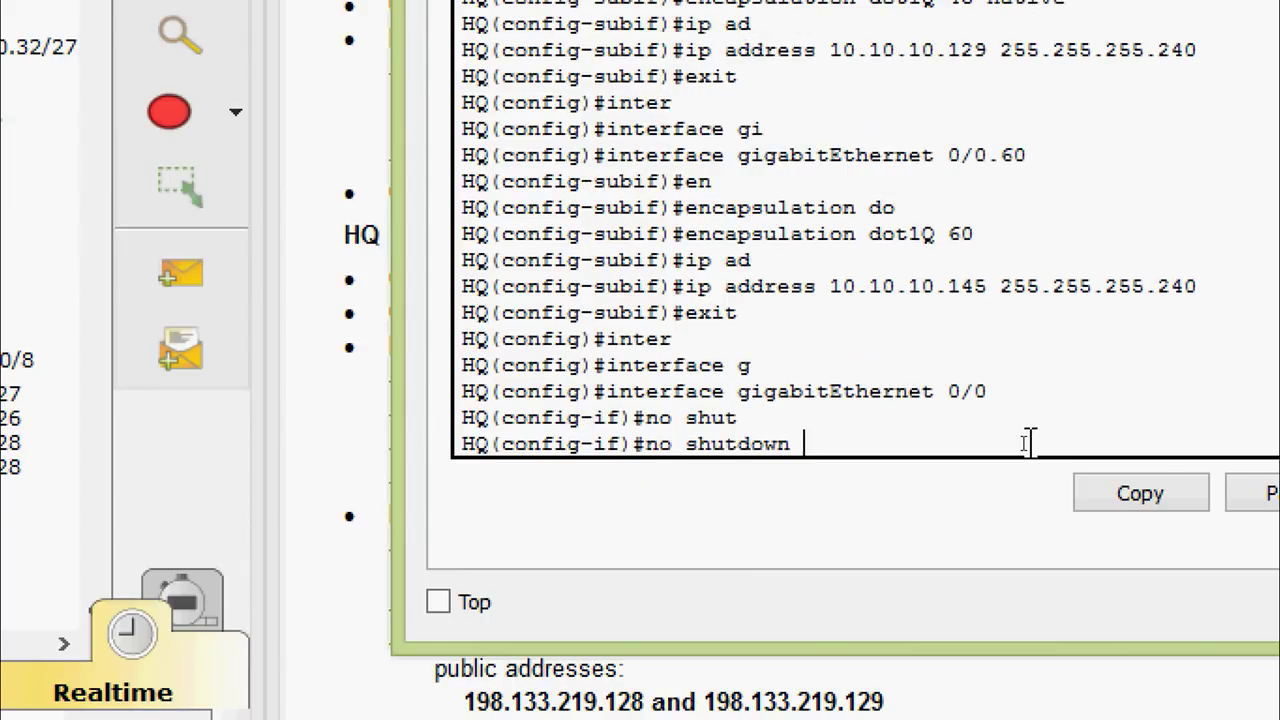
pyautogui.press('Return')
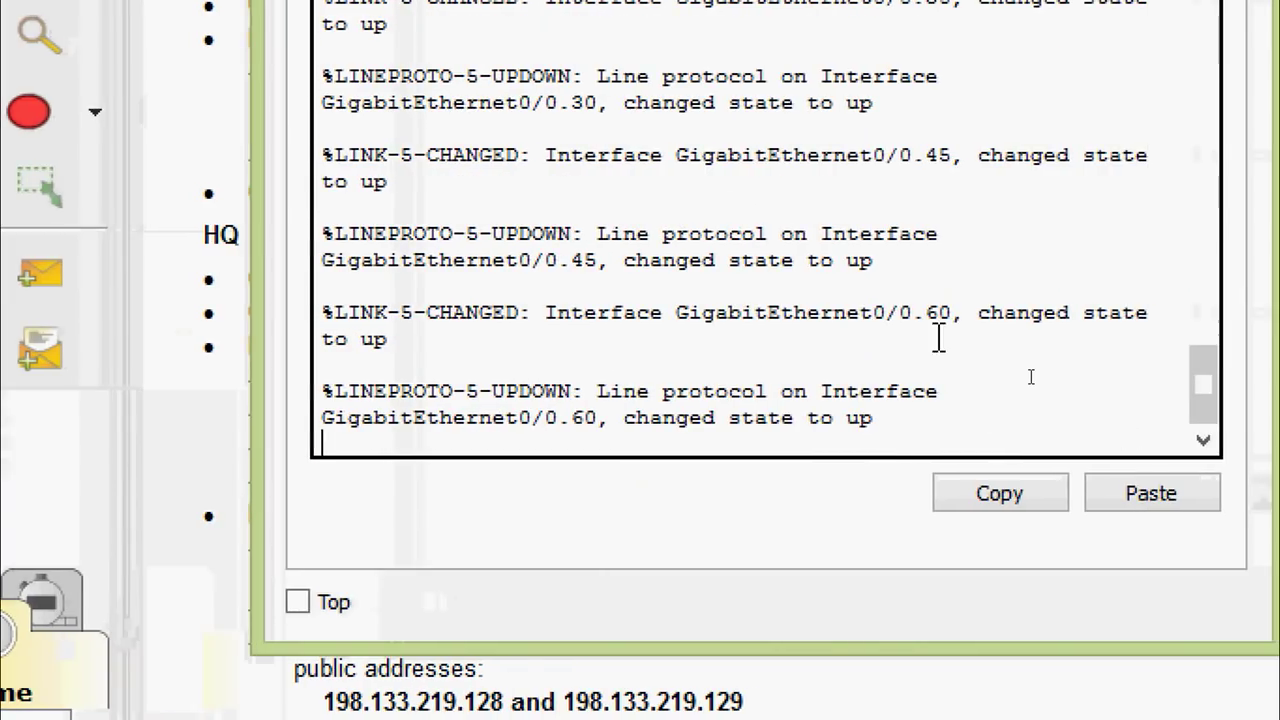
# Check the state-up messages for subinterfaces 0/0.30, 0/0.45 and 0/0.60
pyautogui.scroll(2, 1045, 320)
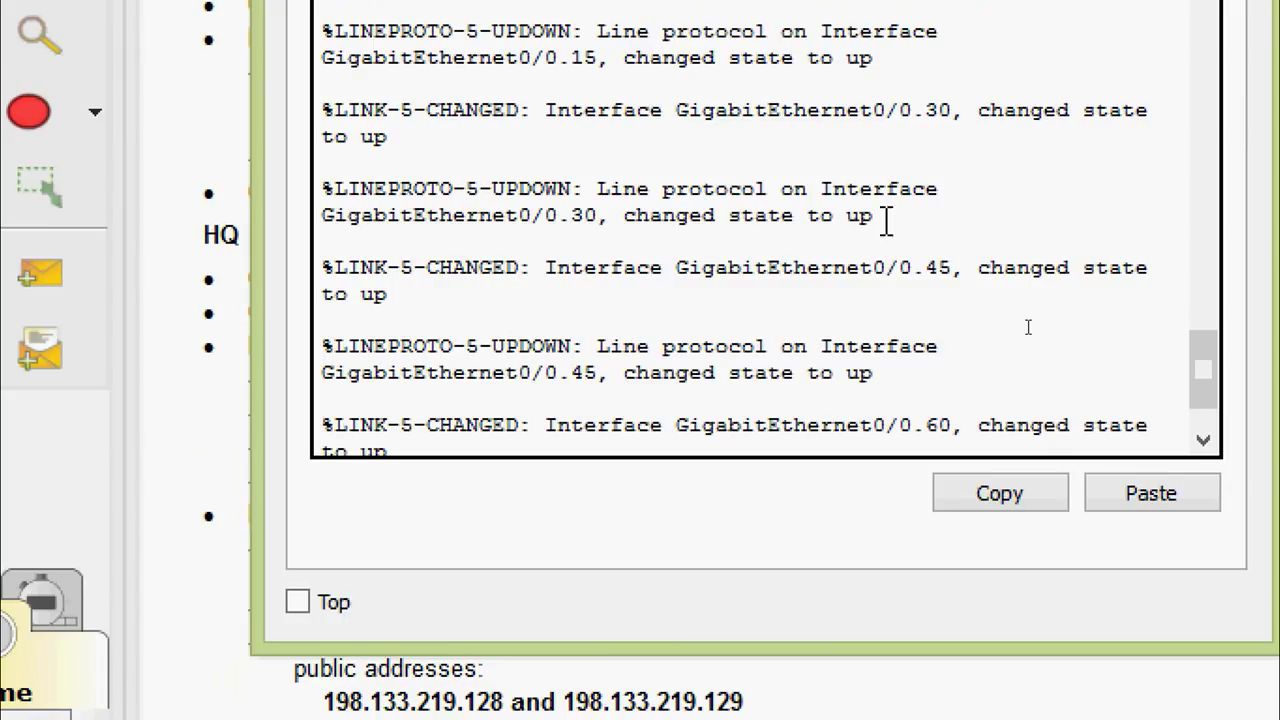
pyautogui.moveTo(900, 110); pyautogui.dragTo(952, 111)
pyautogui.moveTo(901, 267); pyautogui.dragTo(952, 268)
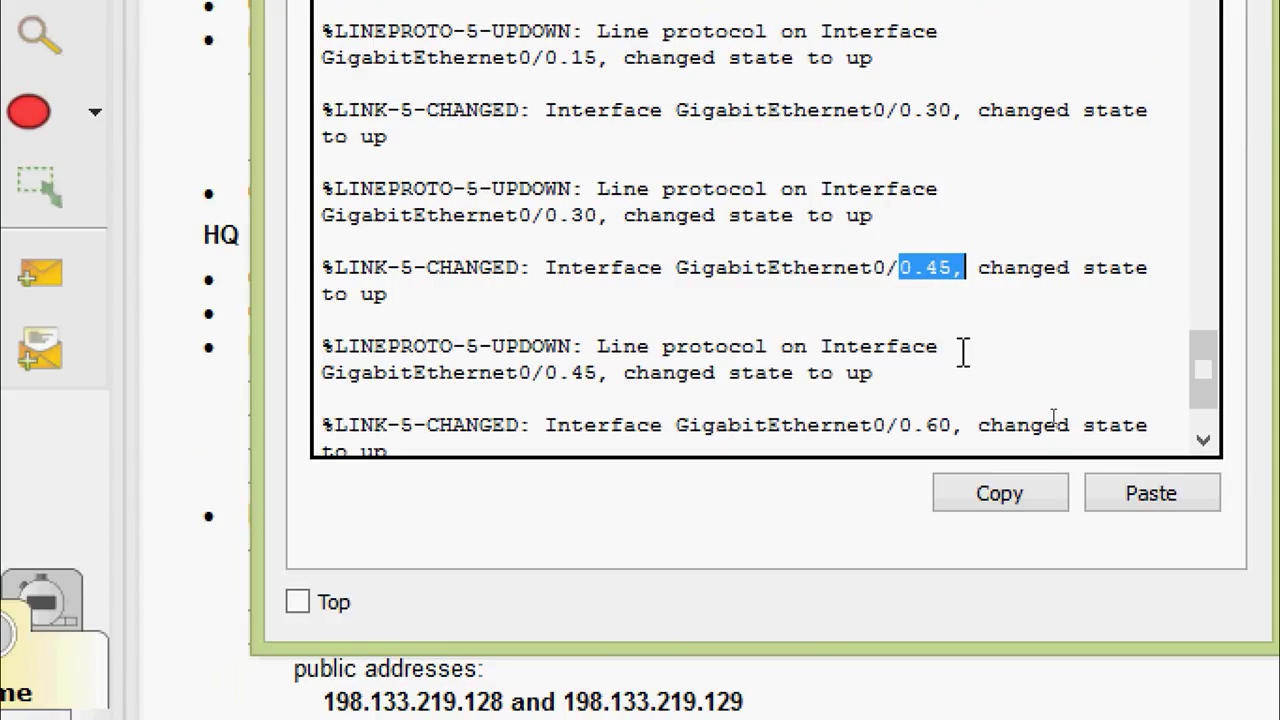
pyautogui.moveTo(888, 425); pyautogui.dragTo(945, 425)
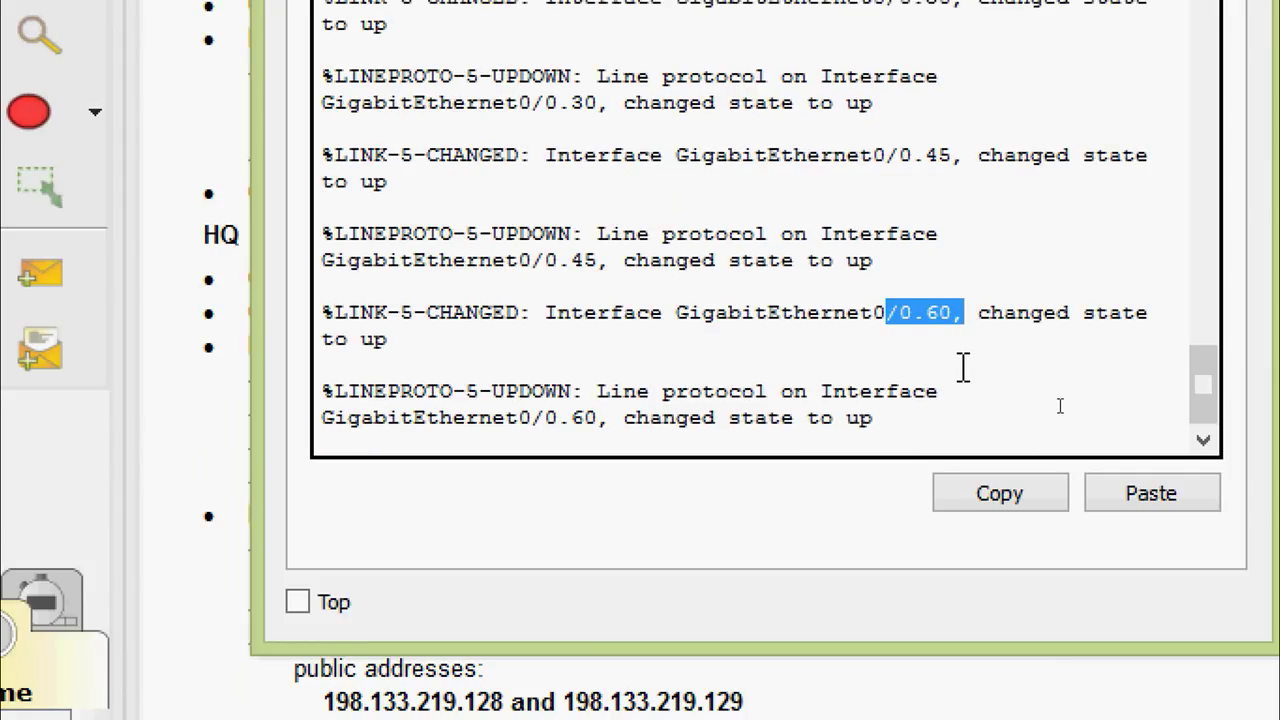
pyautogui.press('Return')
pyautogui.press('Return')
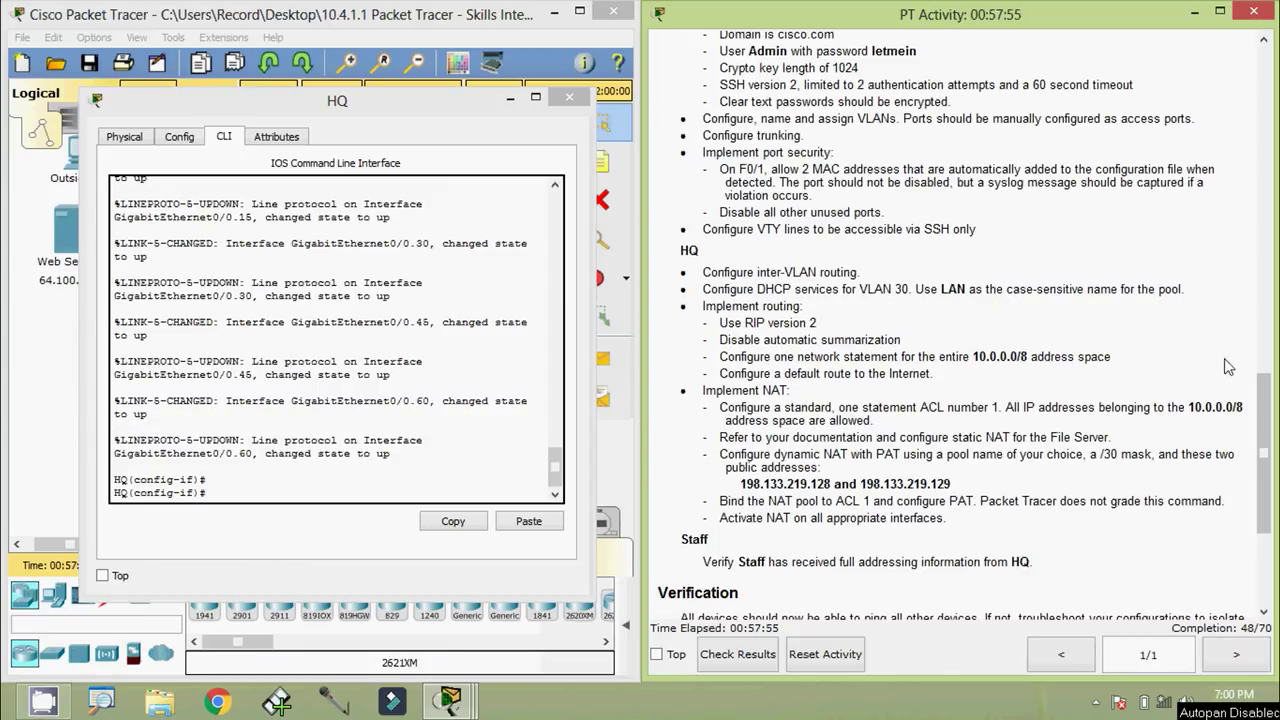
# Scroll the activity instructions to the Addressing Table and highlight G0/0.30's address 10.10.10.193
pyautogui.scroll(15, 1265, 408)
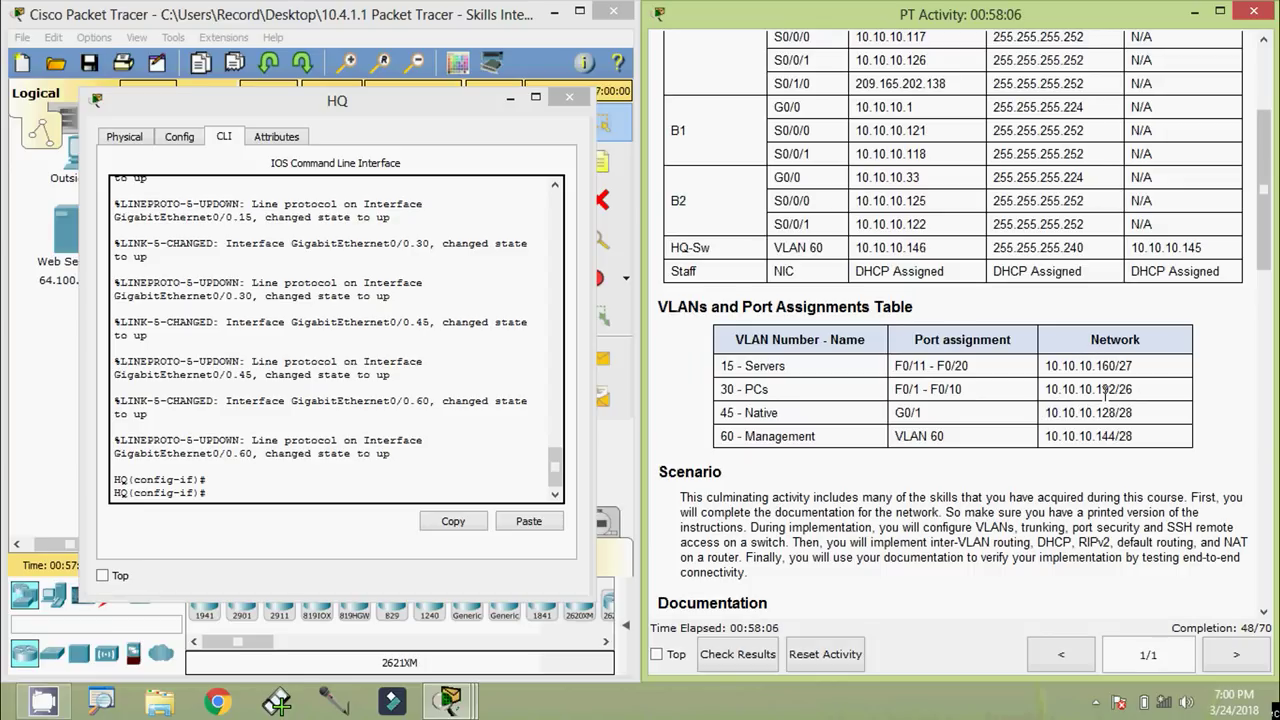
pyautogui.moveTo(1274, 282); pyautogui.dragTo(1272, 228)
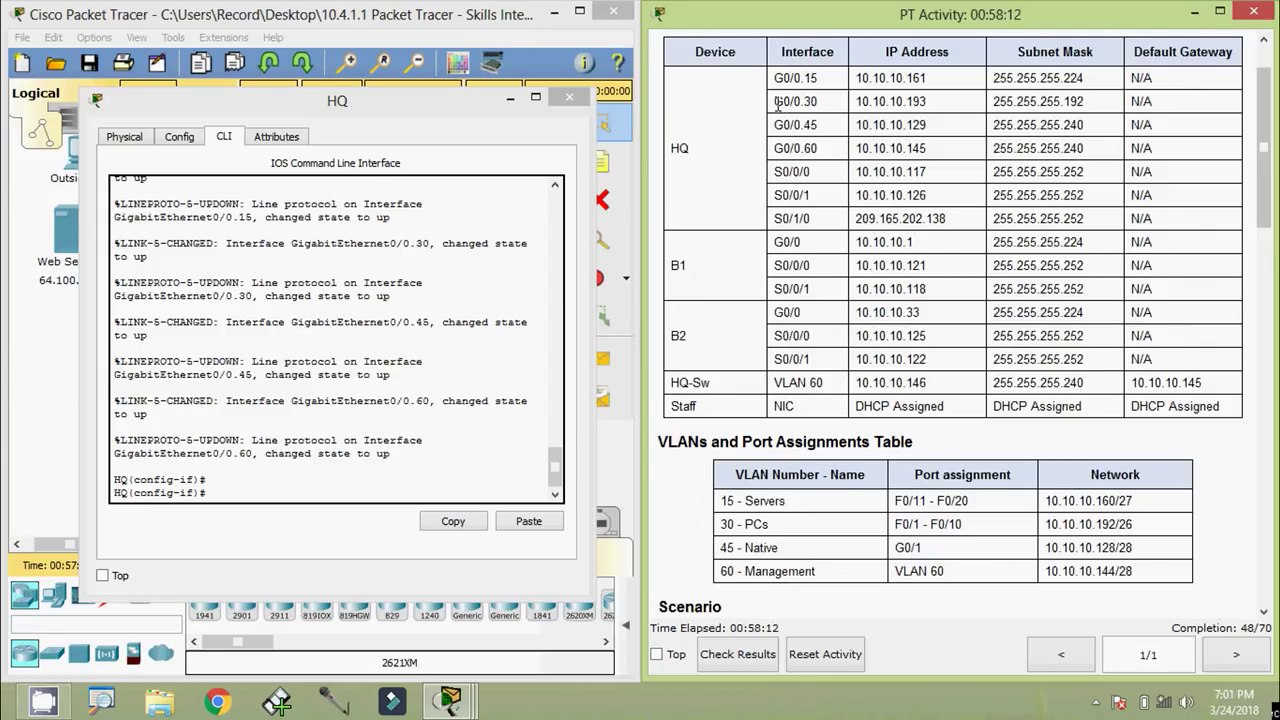
pyautogui.moveTo(778, 101); pyautogui.dragTo(935, 106)
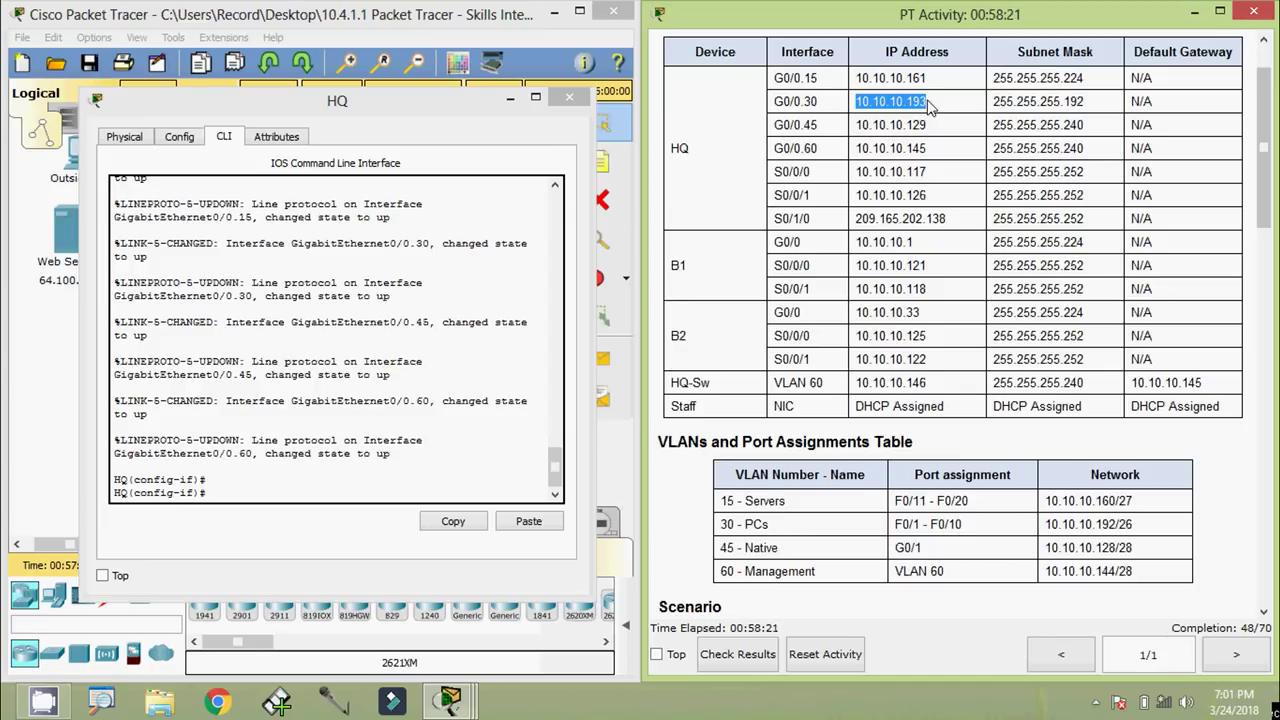
pyautogui.click(929, 109)
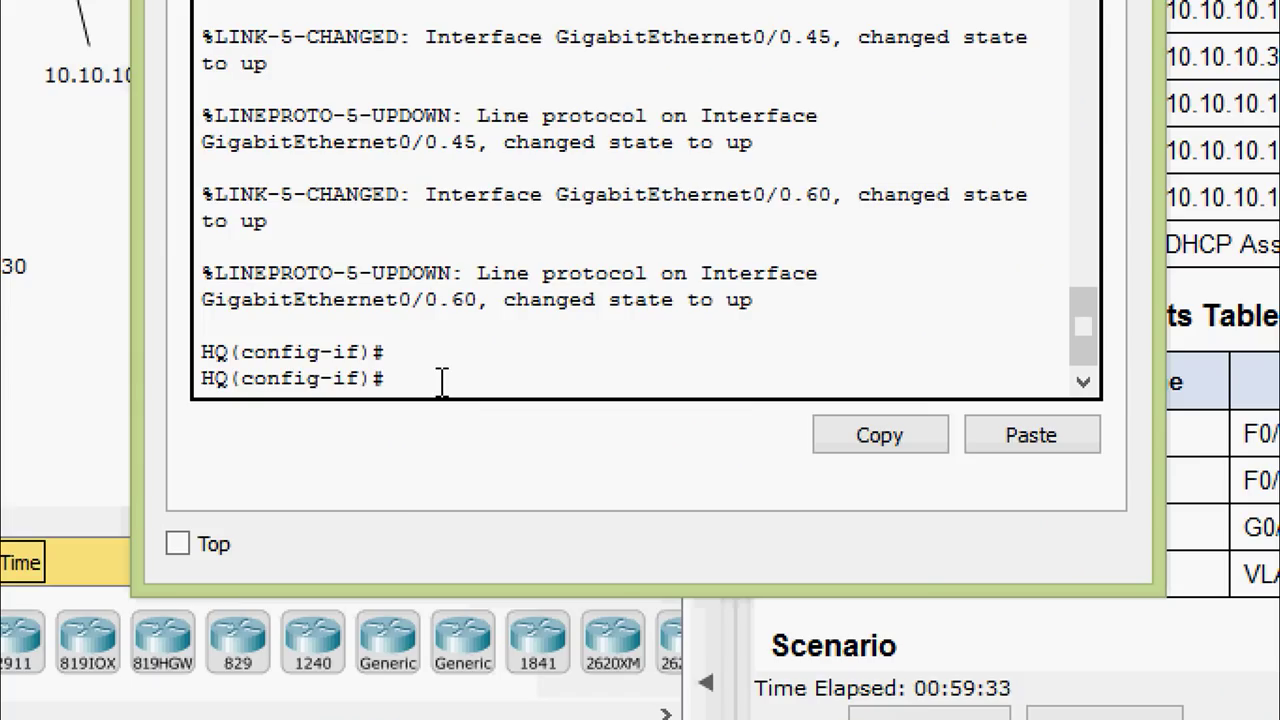
# Create a DHCP pool named LAN on HQ
pyautogui.write('exit')
pyautogui.press('Return')
pyautogui.press('Return')
pyautogui.write('i')
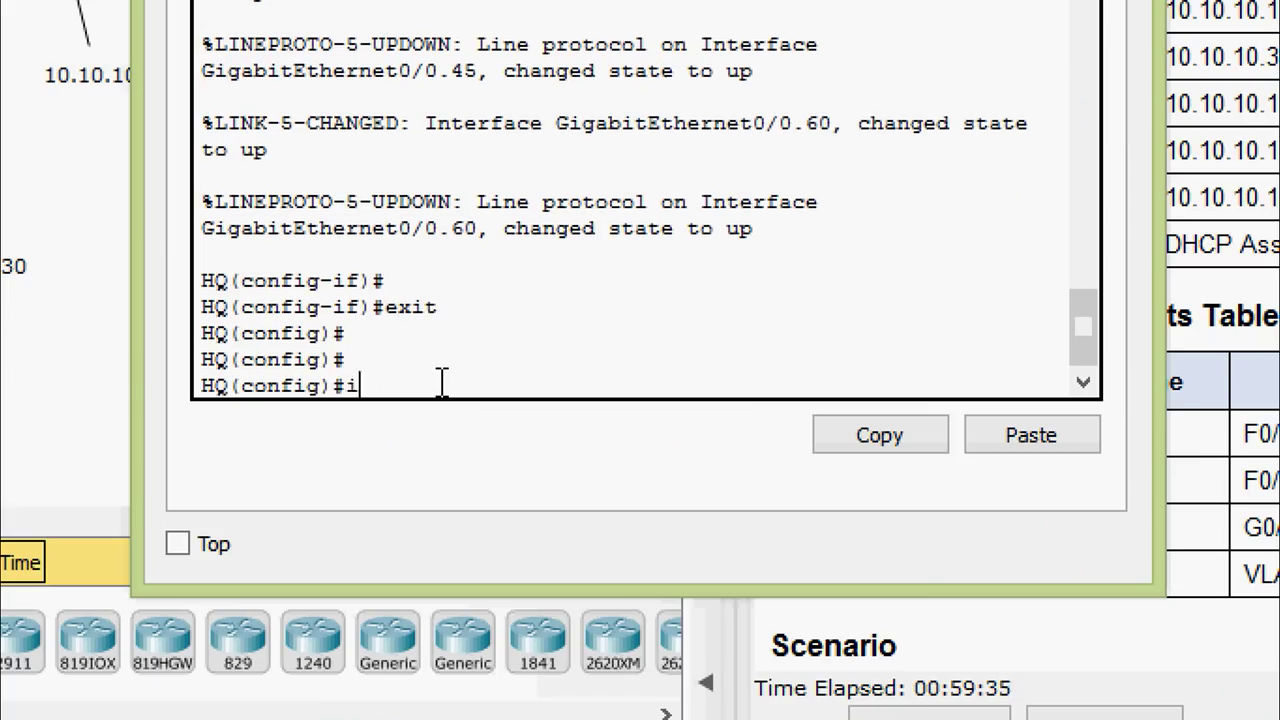
pyautogui.write('p dh')
pyautogui.press('Tab')
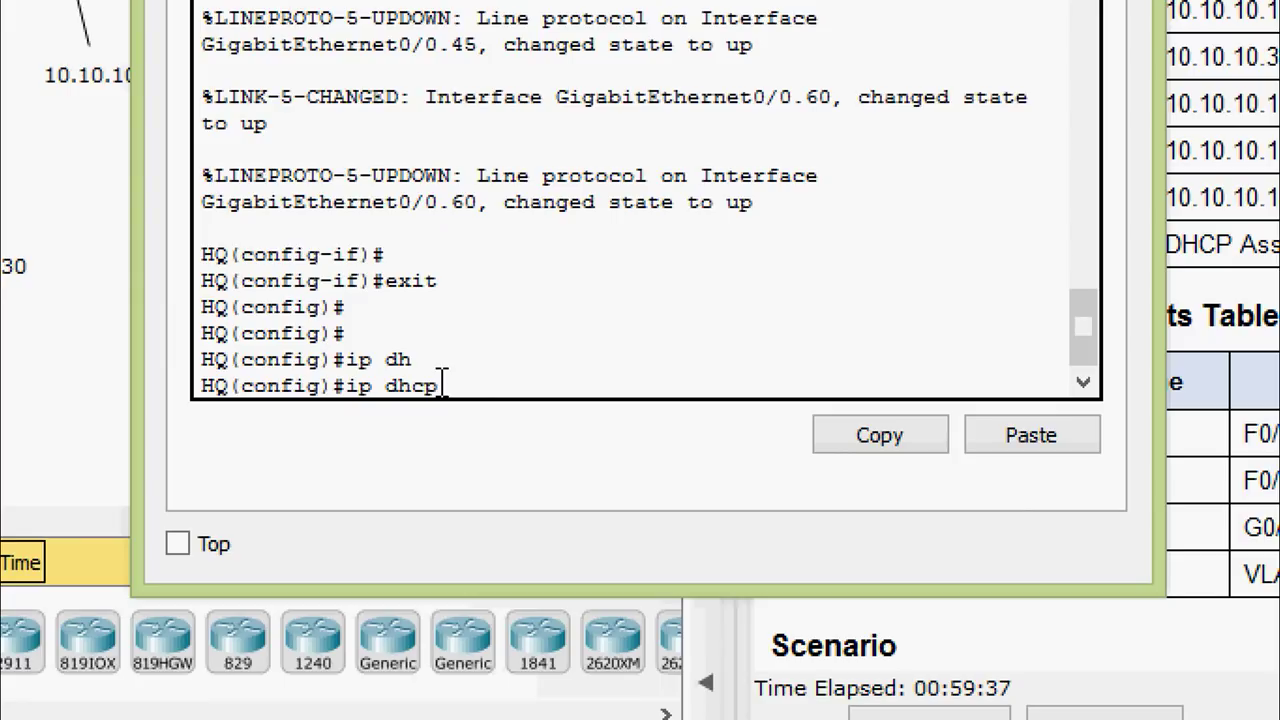
pyautogui.write('poo')
pyautogui.press('Tab')
pyautogui.write('LAN')
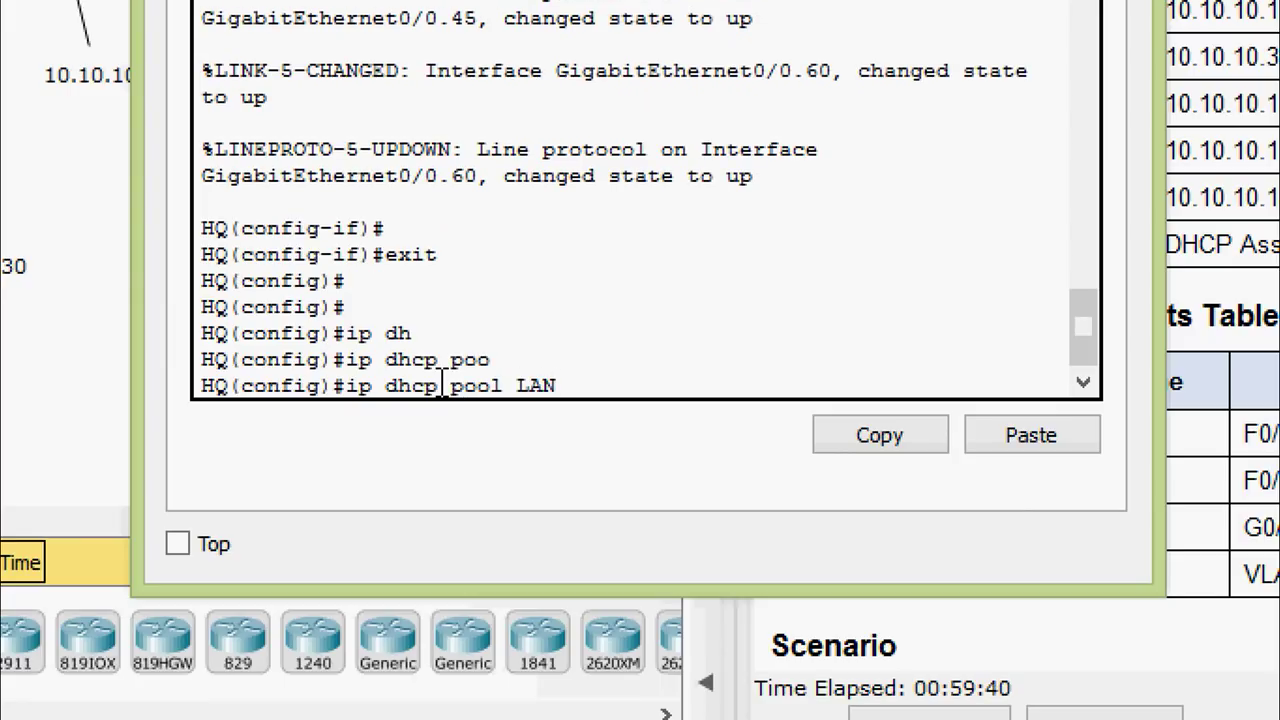
pyautogui.press('Return')
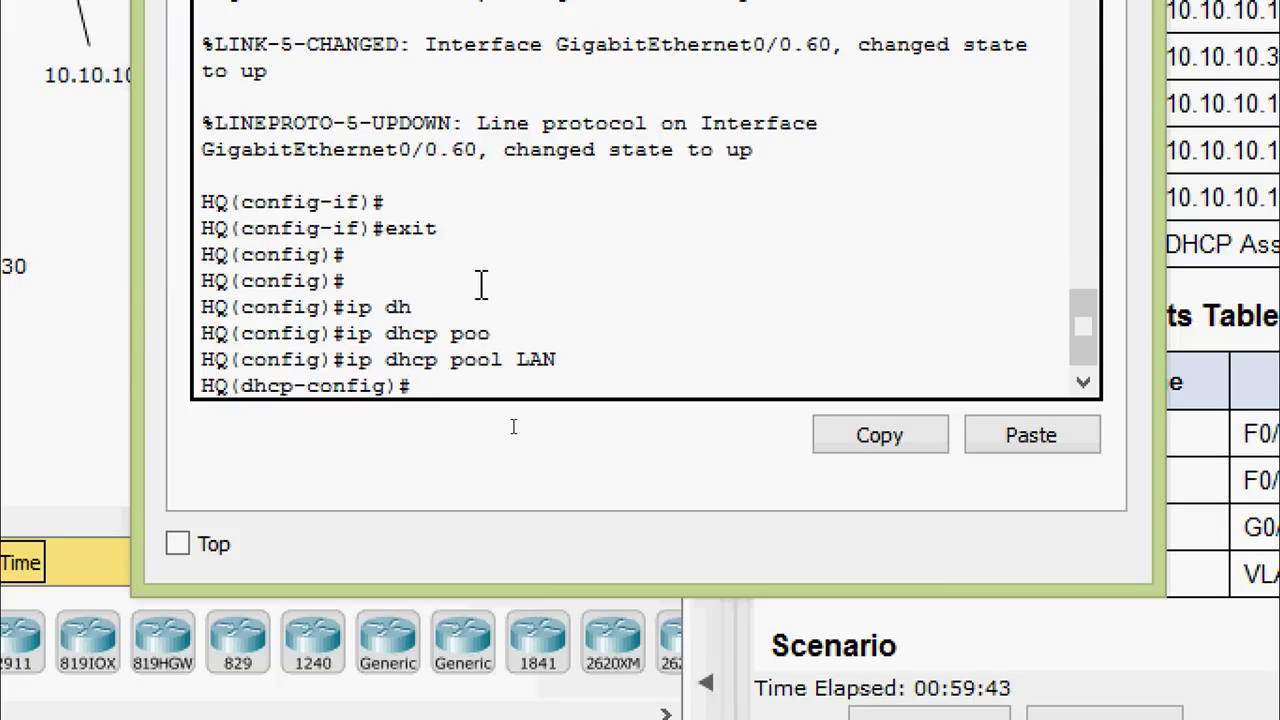
# Set the LAN pool network to 10.10.10.192 255.255.255.192
pyautogui.write('net')
pyautogui.press('Tab')
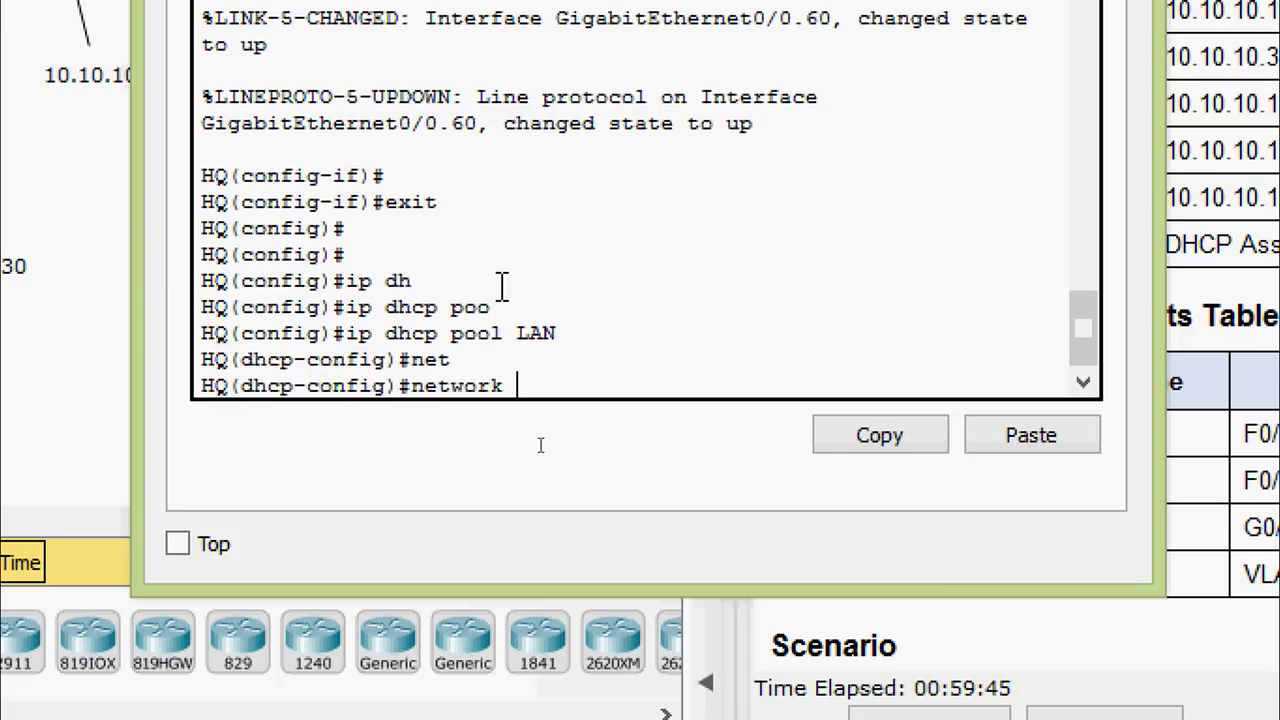
pyautogui.rightClick(543, 380)
pyautogui.click(620, 448)
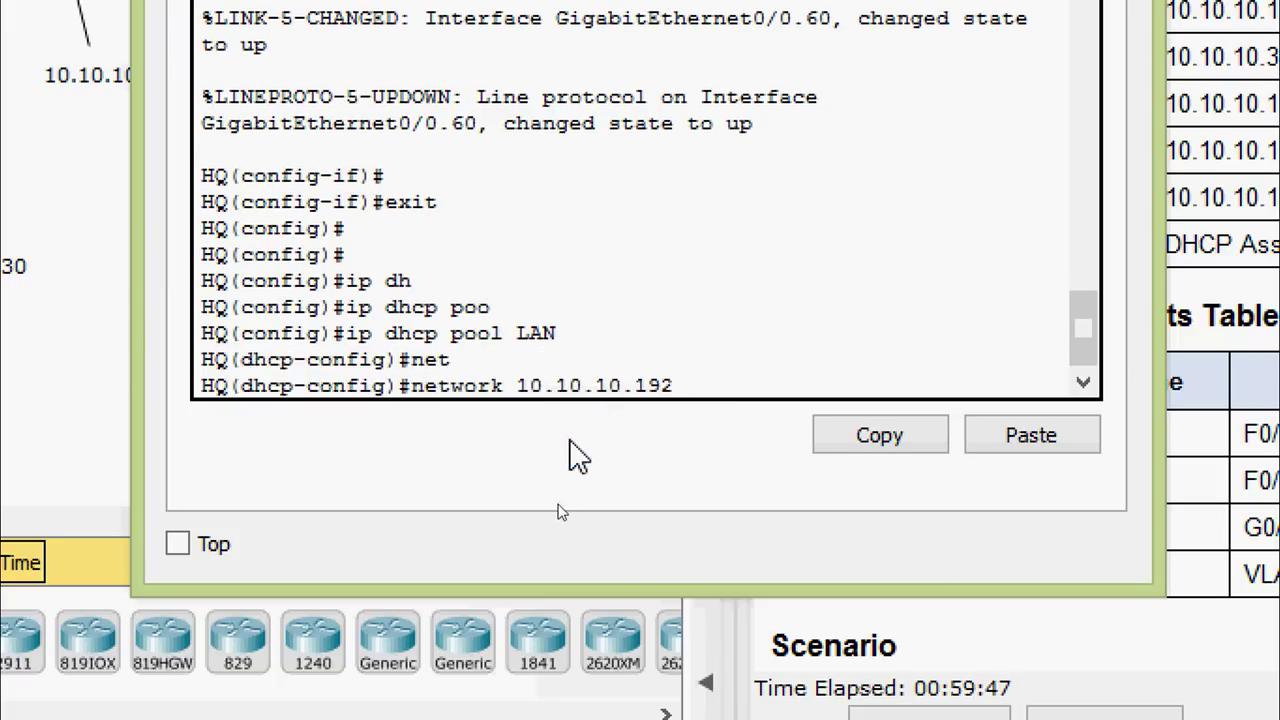
pyautogui.write('?')
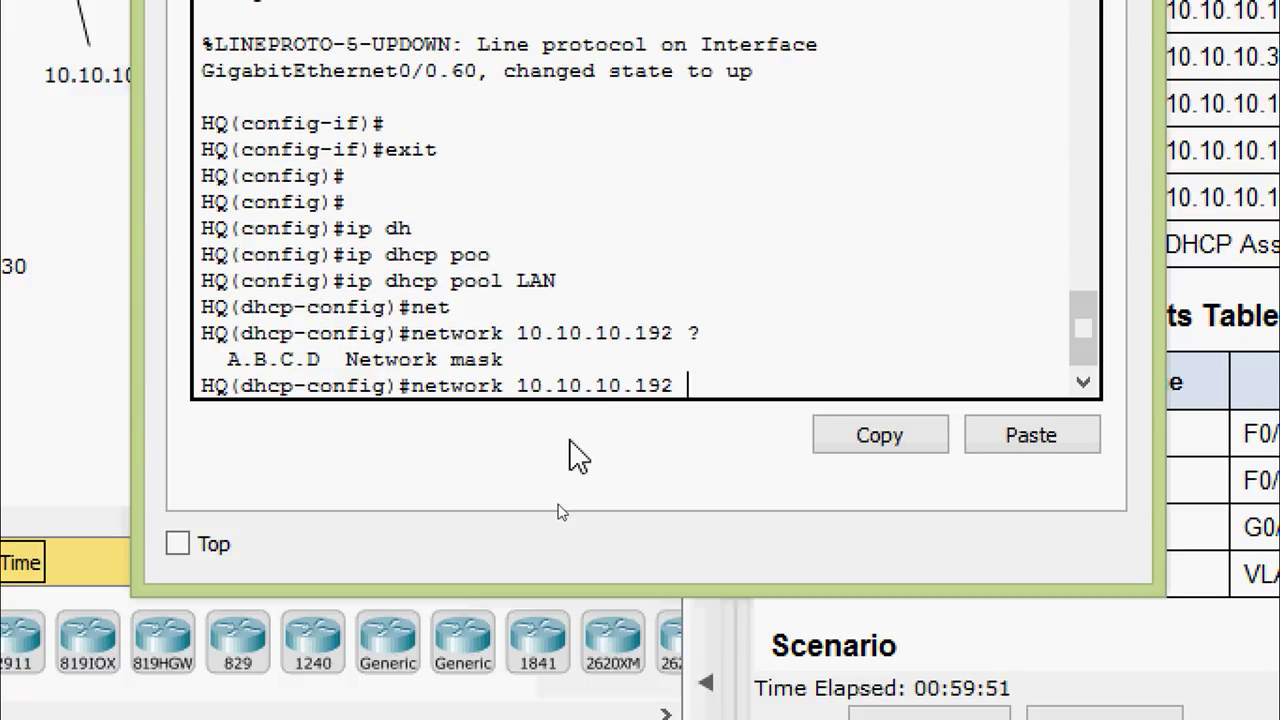
pyautogui.write('255.255.')
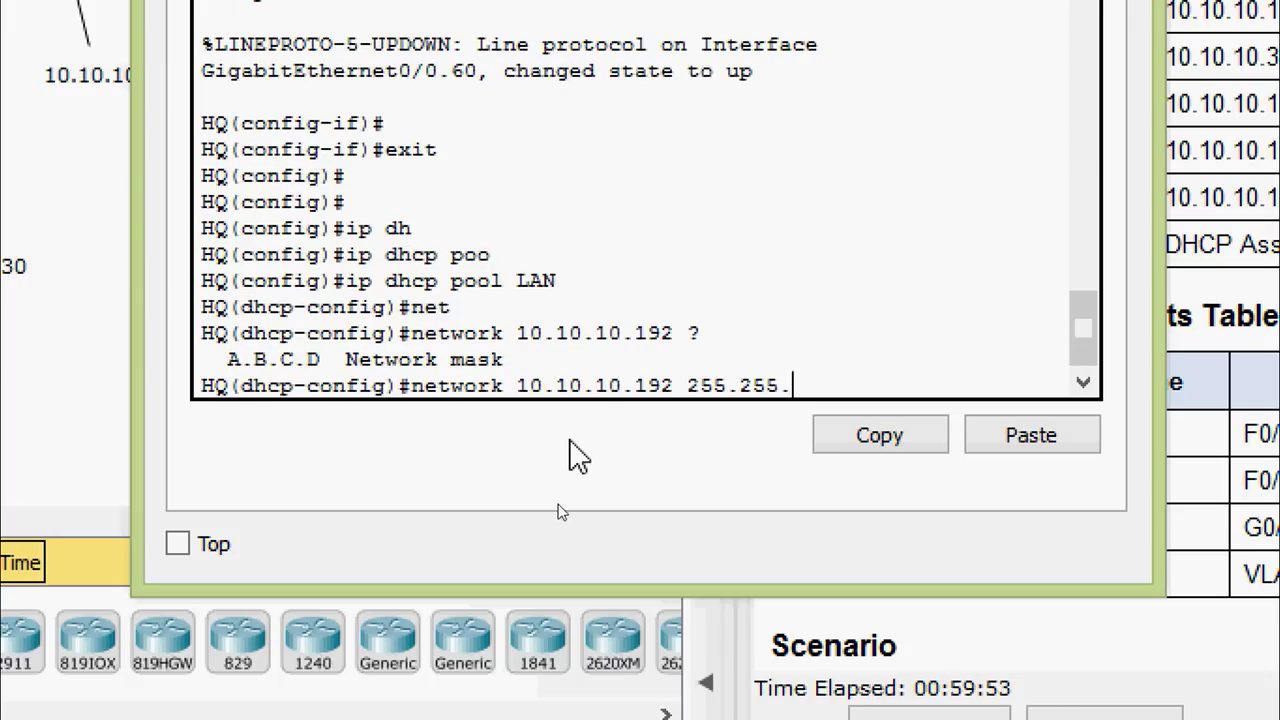
pyautogui.write('255')
pyautogui.write('.192')
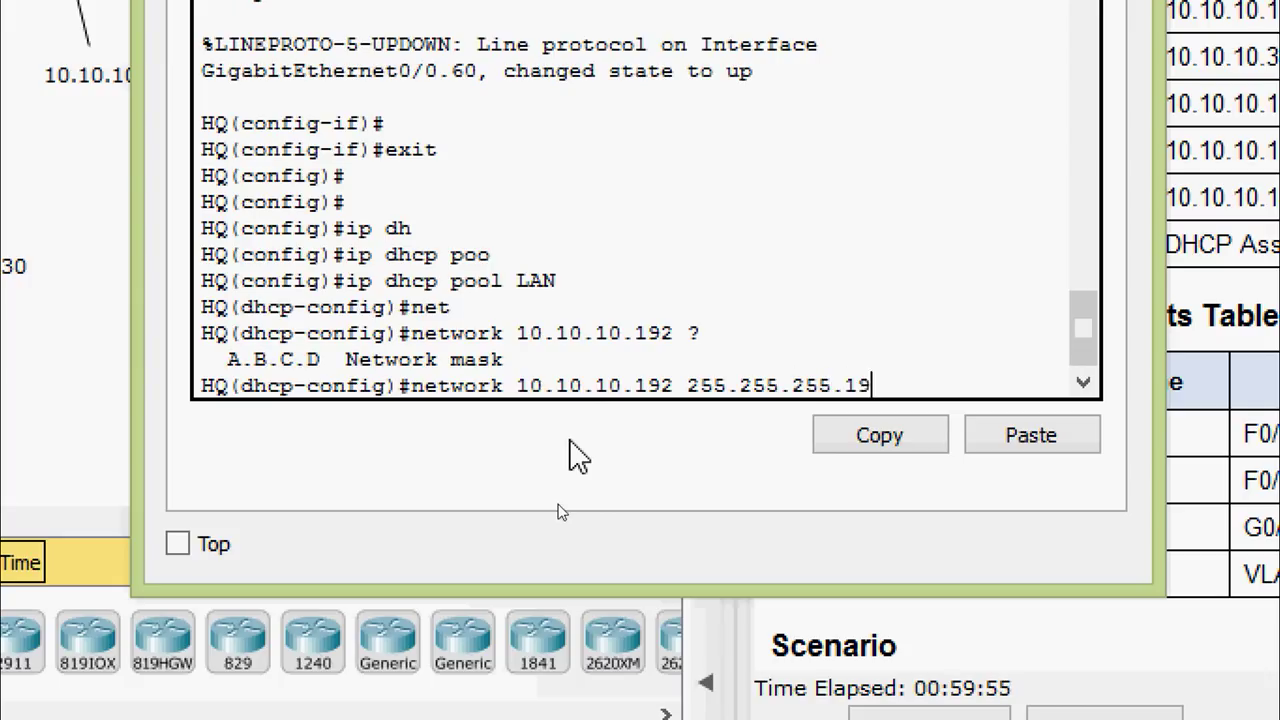
pyautogui.press('Return')
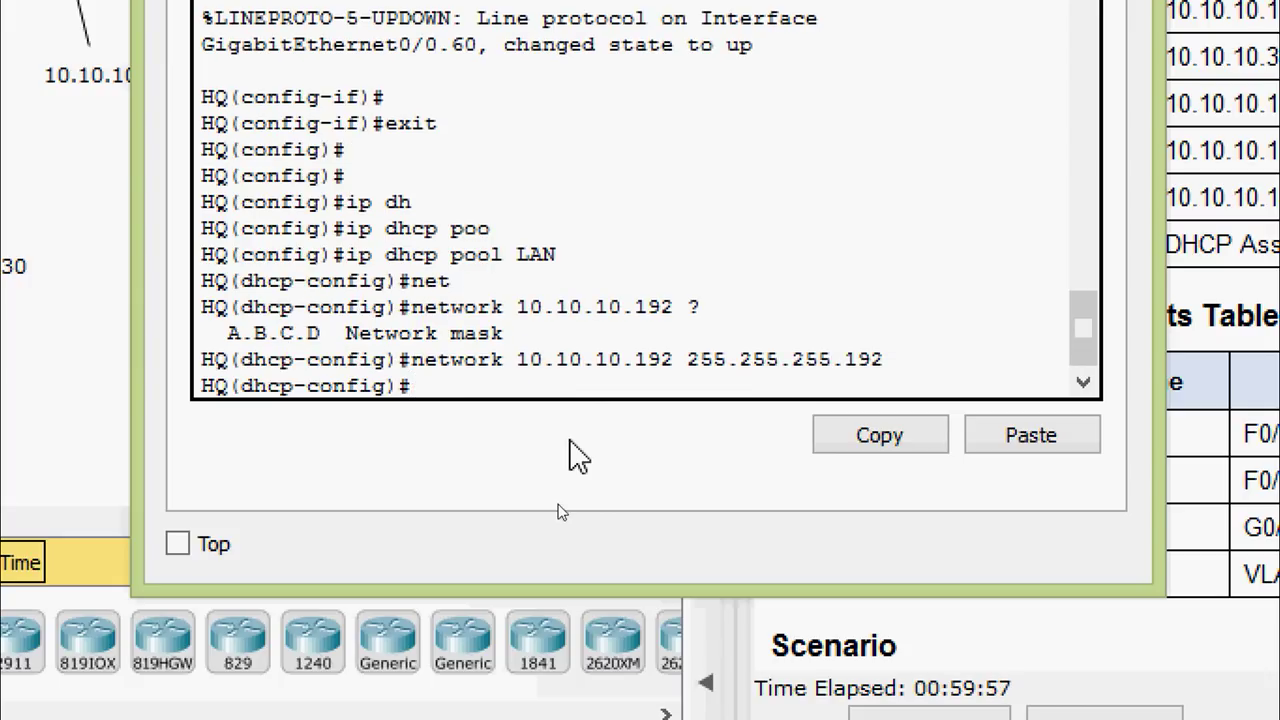
# Set the LAN pool's default router to 10.10.10.193
pyautogui.write('de')
pyautogui.press('Tab')
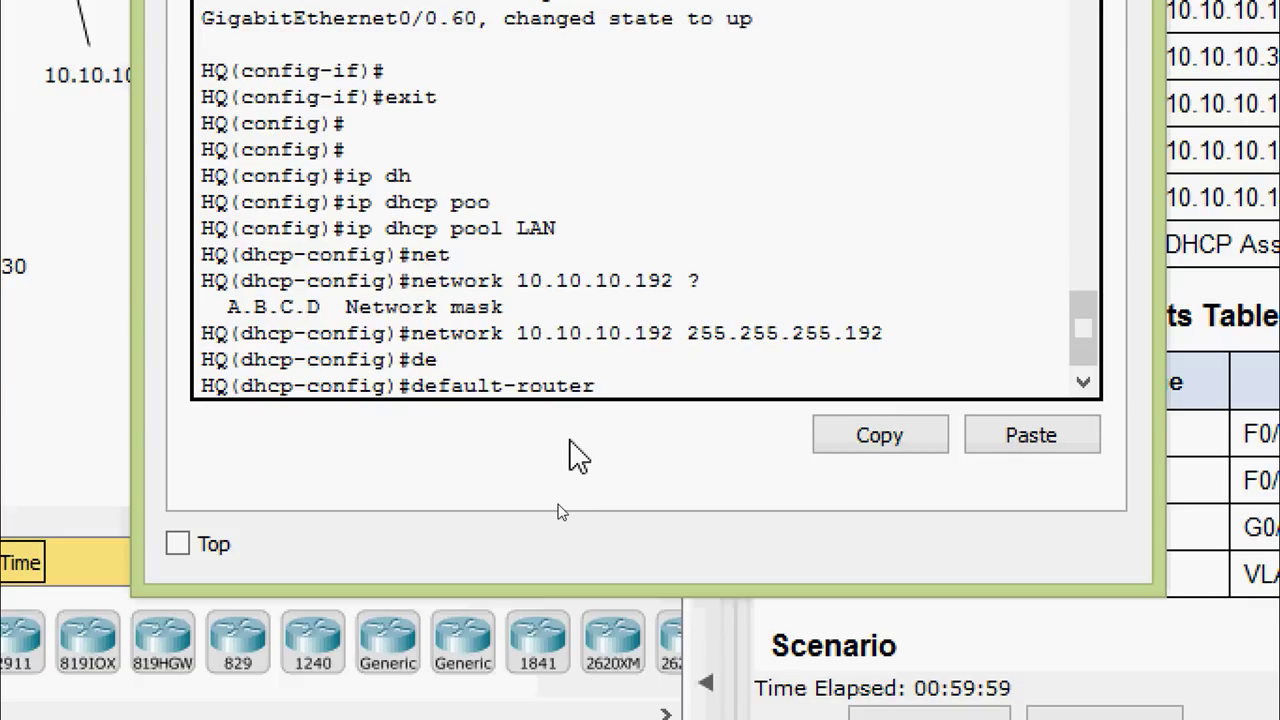
pyautogui.rightClick(613, 388)
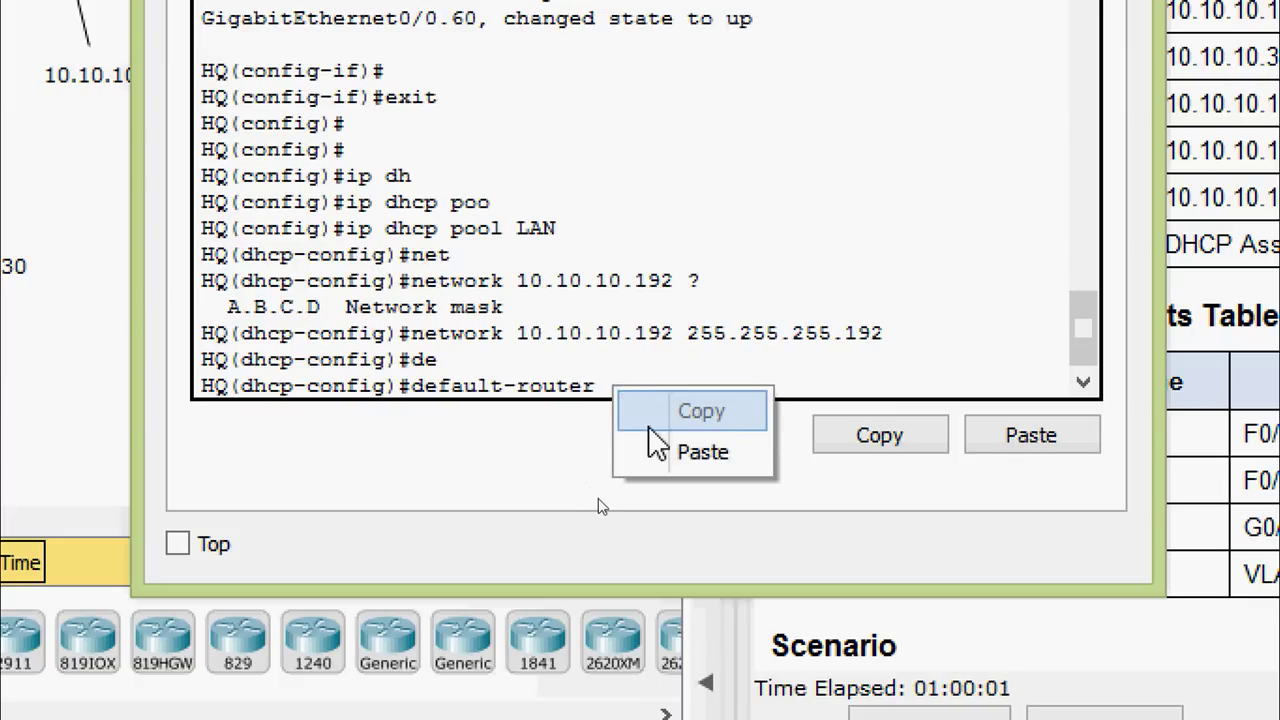
pyautogui.click(660, 452)
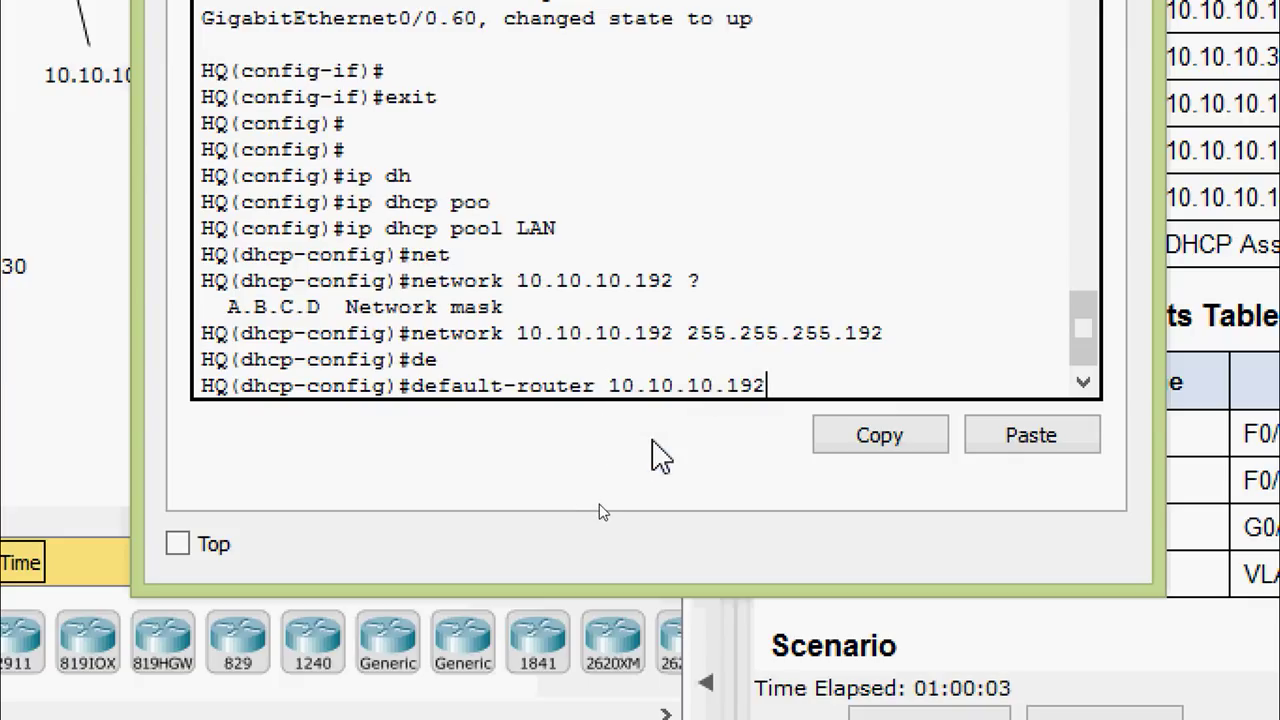
pyautogui.press('BackSpace')
pyautogui.write('3')
pyautogui.press('Return')
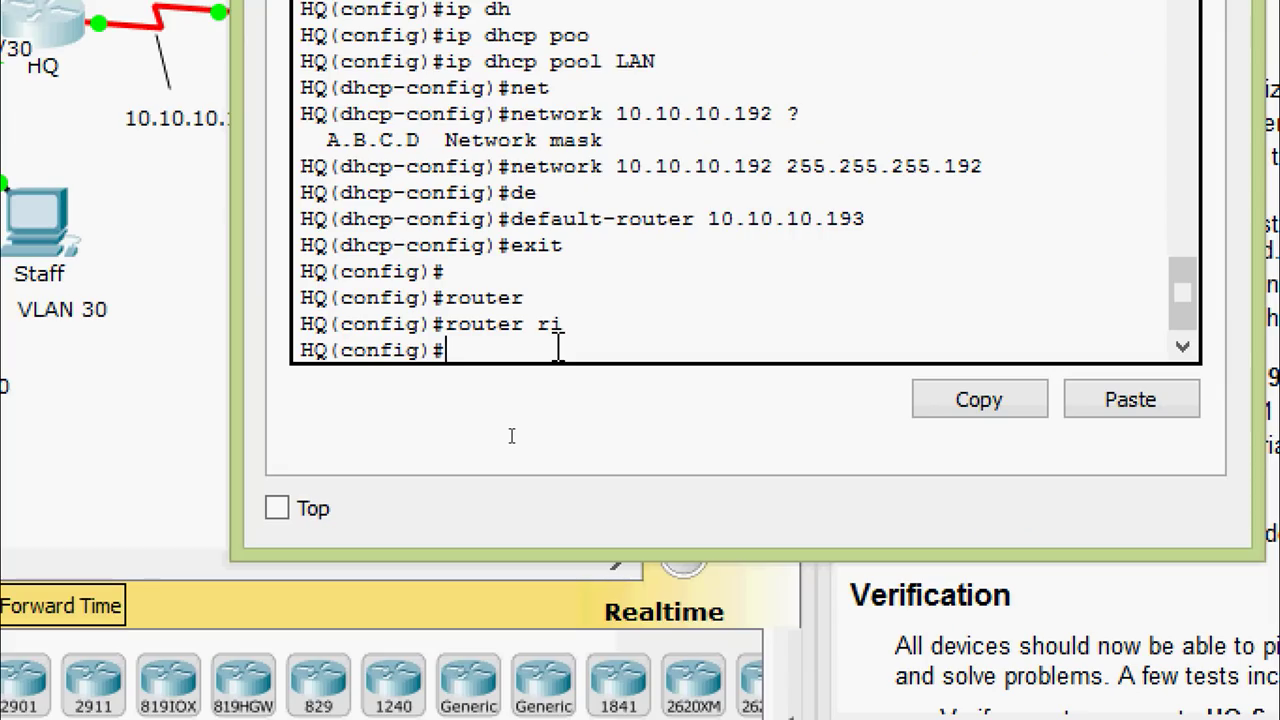
# Enable RIP on HQ, set it to version 2, and disable auto-summary
pyautogui.write('router')
pyautogui.press('Tab')
pyautogui.write('ri')
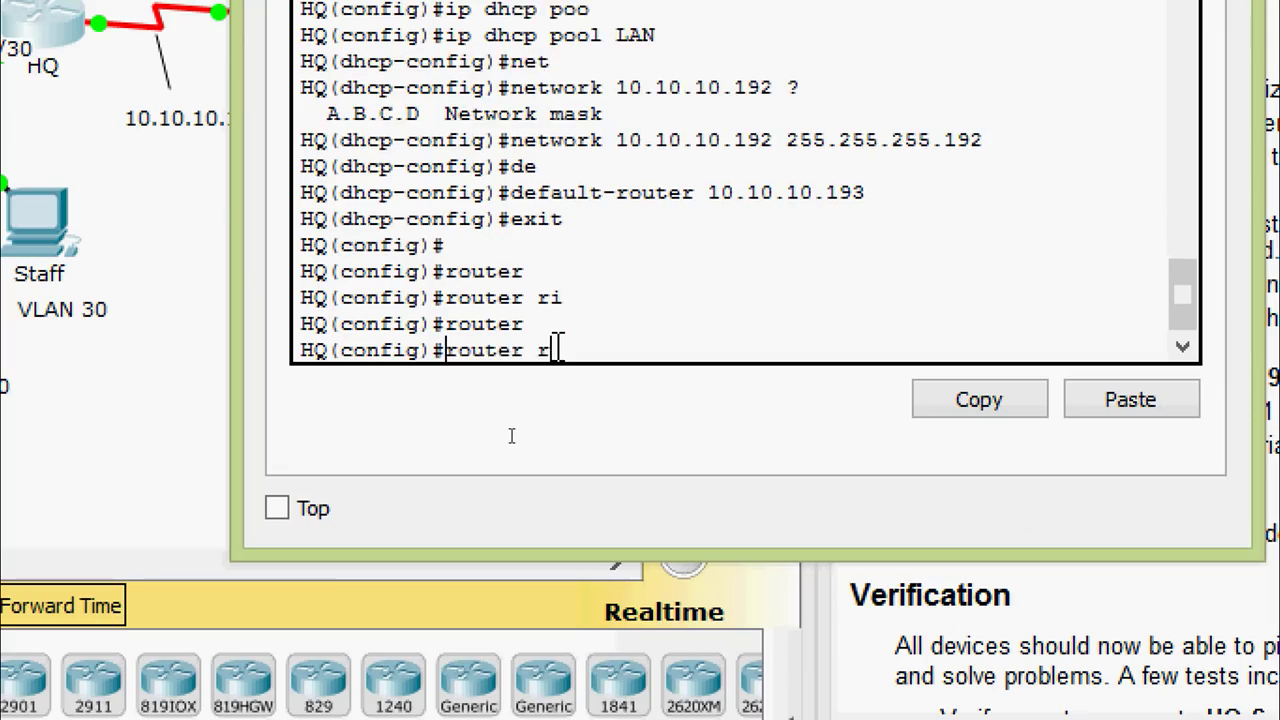
pyautogui.press('Tab')
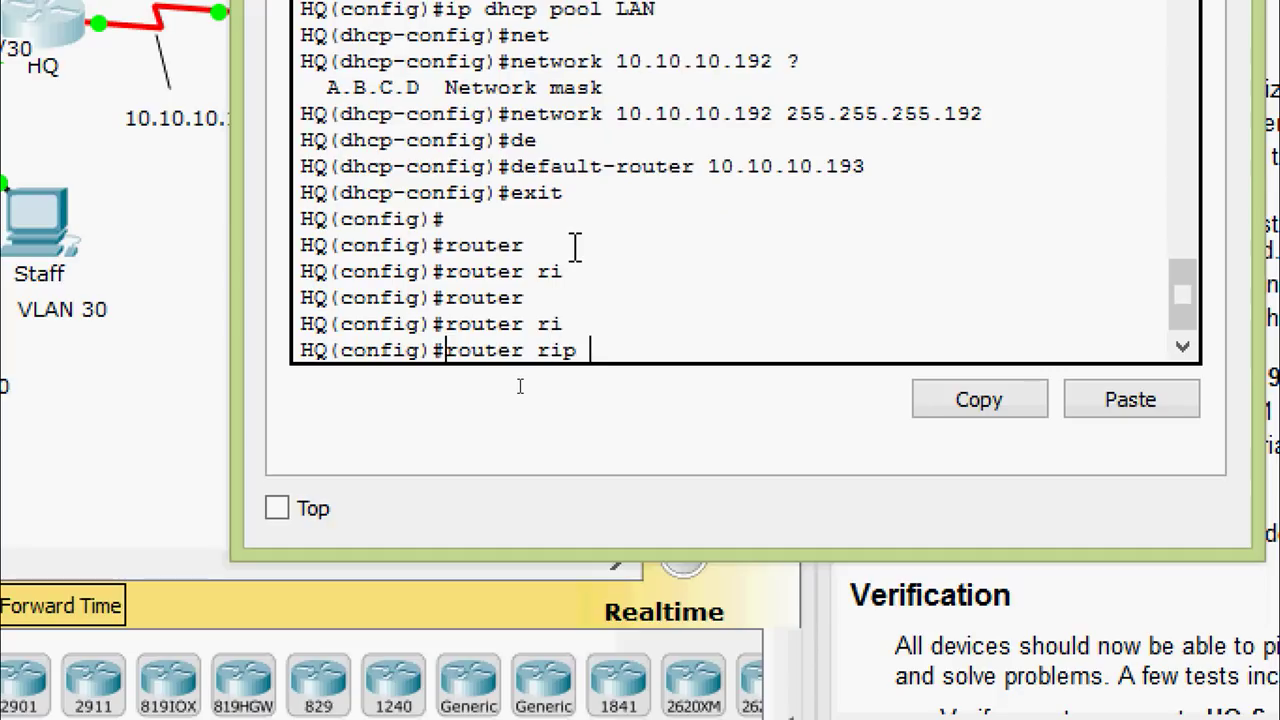
pyautogui.press('Return')
pyautogui.write('ver')
pyautogui.press('Tab')
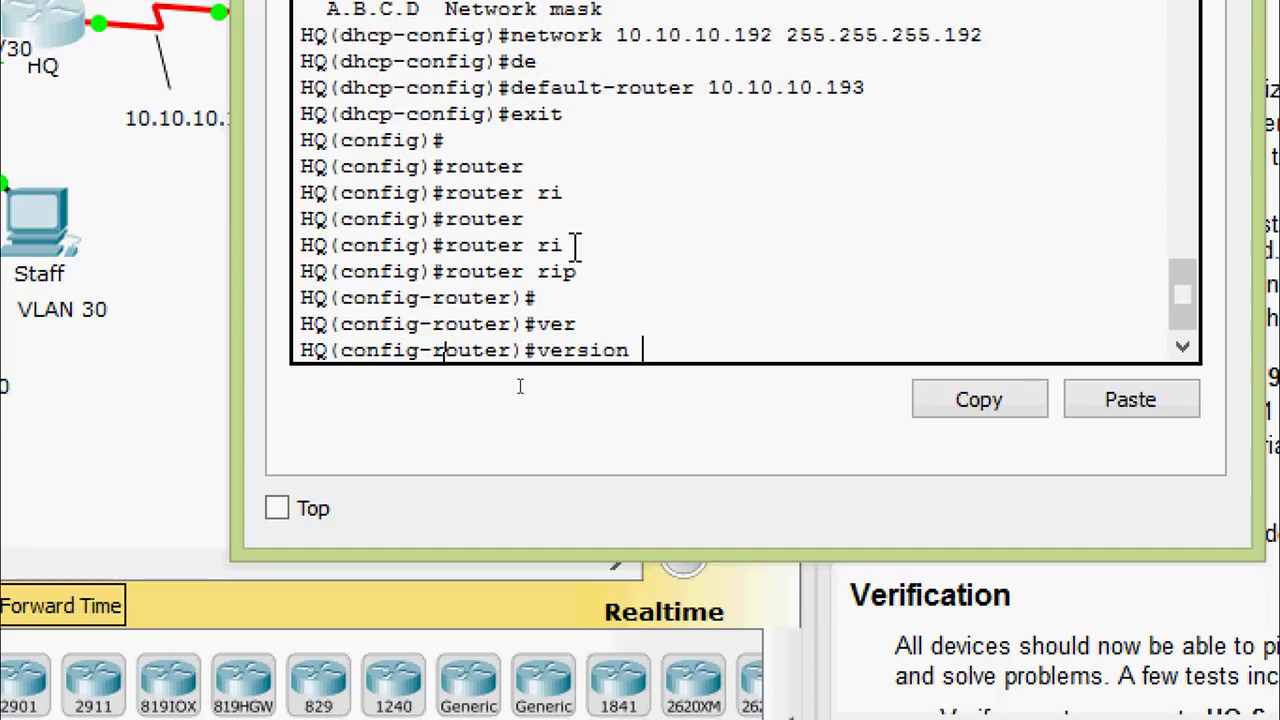
pyautogui.write('2')
pyautogui.press('Return')
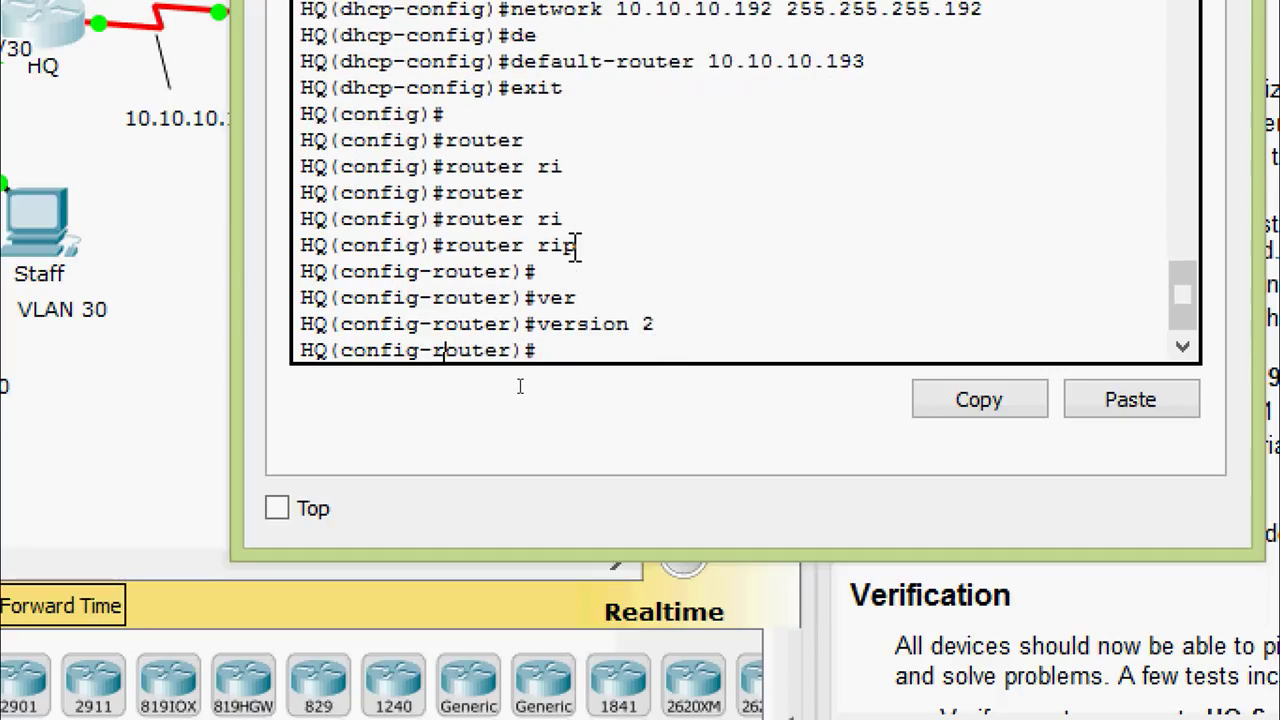
pyautogui.write('no au')
pyautogui.press('Tab')
pyautogui.press('Return')
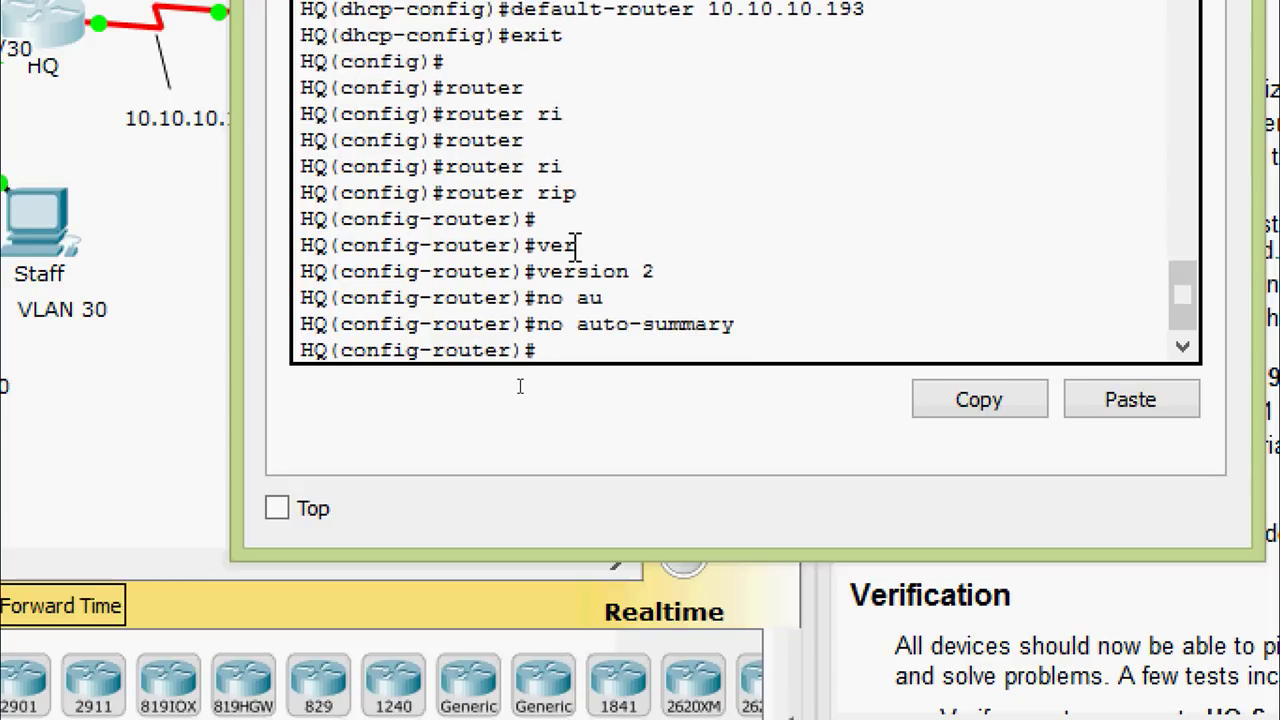
# Advertise network 10.0.0.0 in RIP
pyautogui.write('net')
pyautogui.press('Tab')
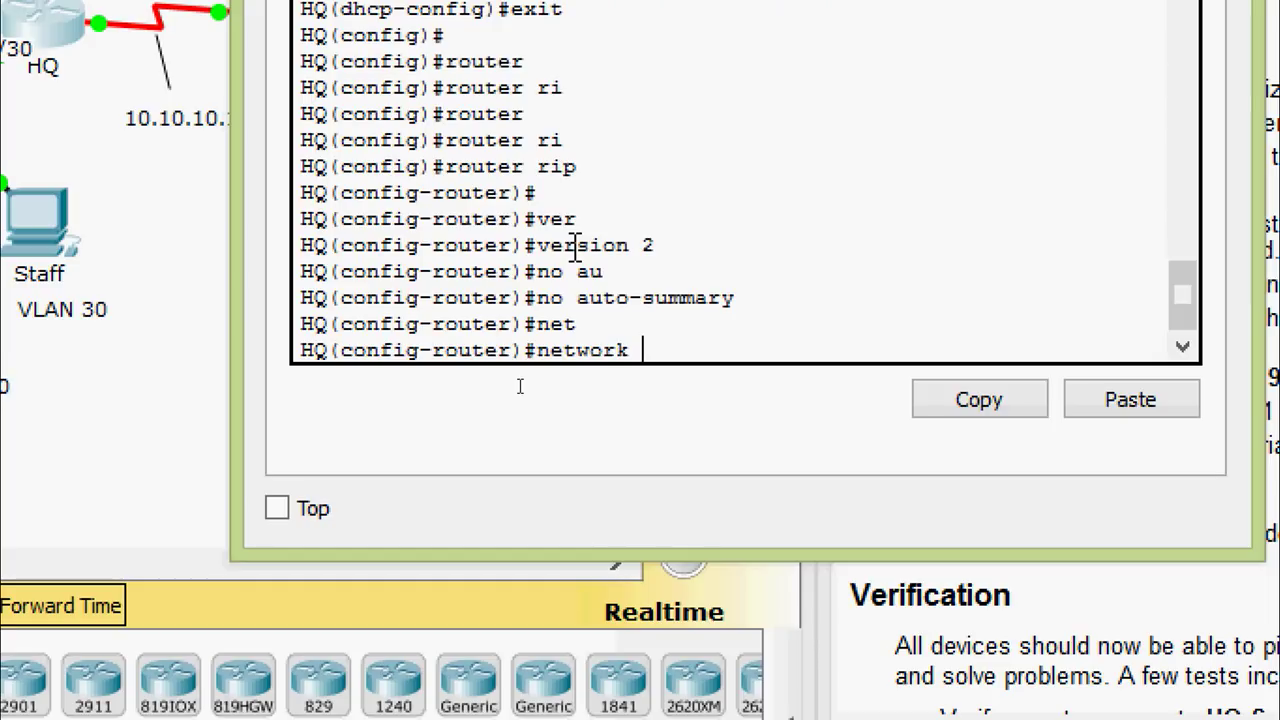
pyautogui.write('10.0.0.0')
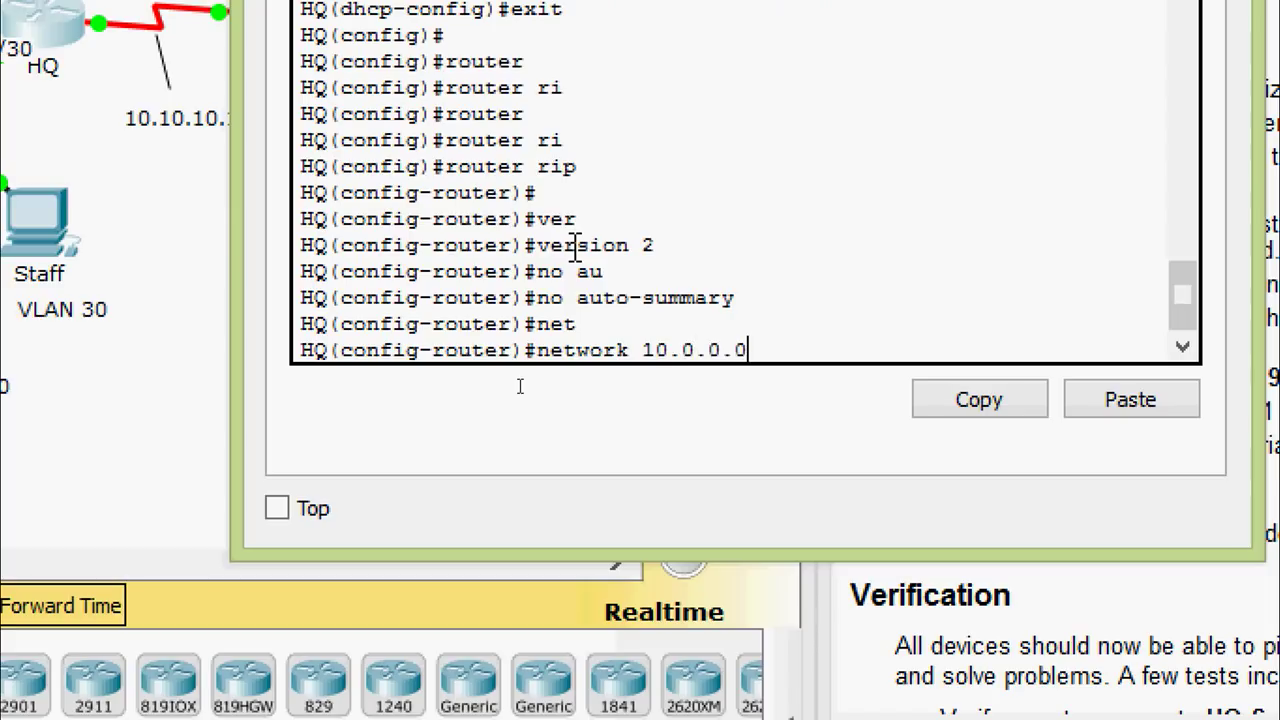
pyautogui.press('Return')
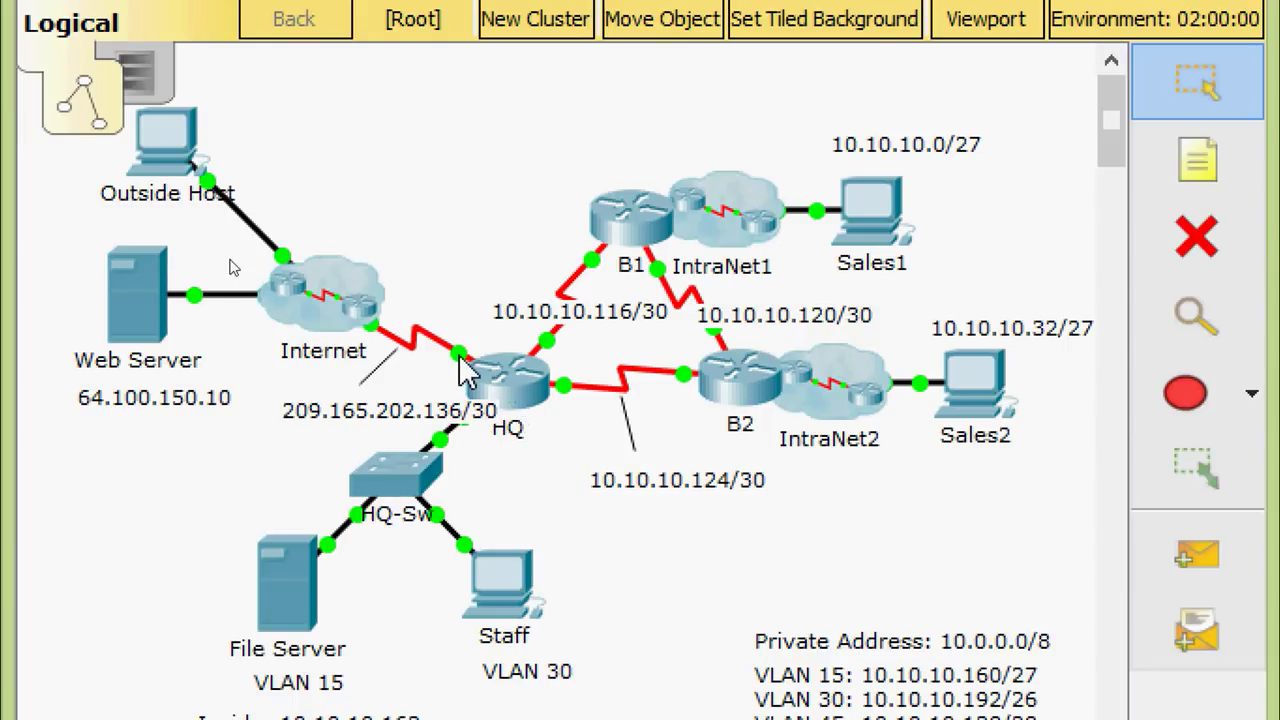
# Return to the HQ command line and exit RIP configuration mode
pyautogui.moveTo(468, 370)
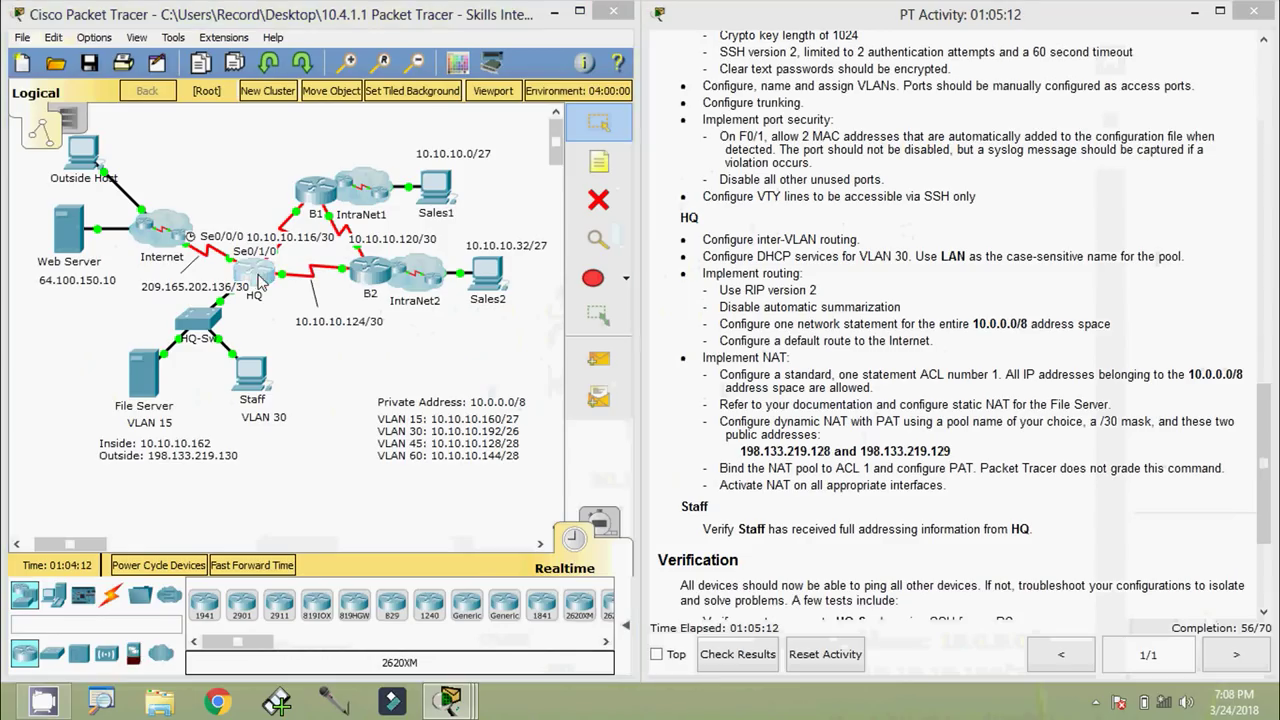
pyautogui.click(505, 378)
pyautogui.moveTo(407, 66); pyautogui.dragTo(648, 50)
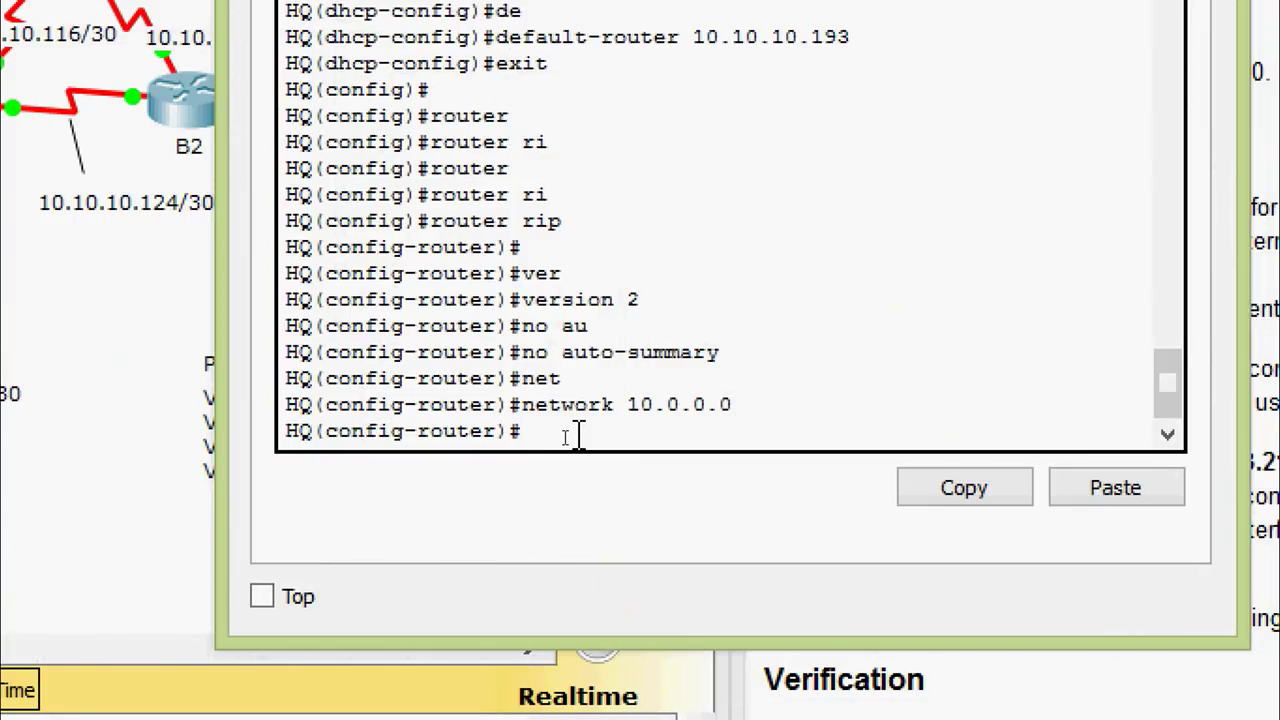
pyautogui.write('exit')
pyautogui.press('Return')
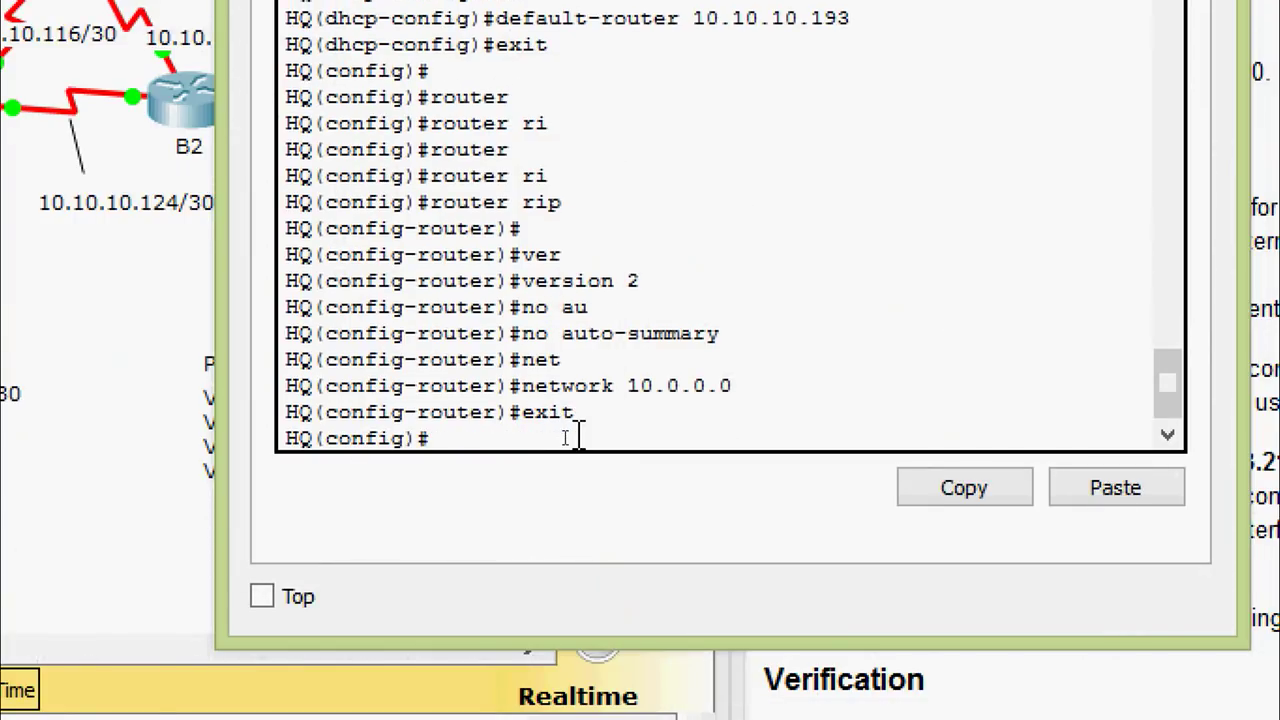
# Add the default route 0.0.0.0 0.0.0.0 out serial 0/1/0
pyautogui.write('ip route')
pyautogui.press('Tab')
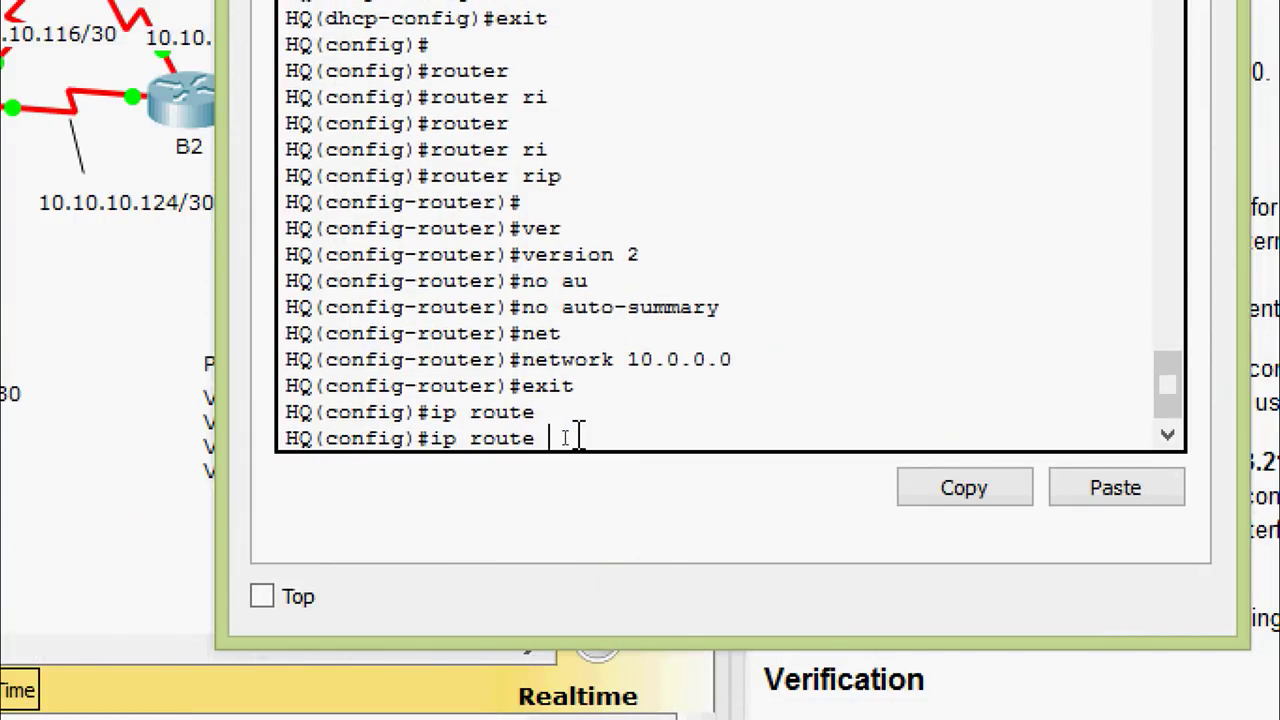
pyautogui.write('0.0.0.0 0.0.0.0')
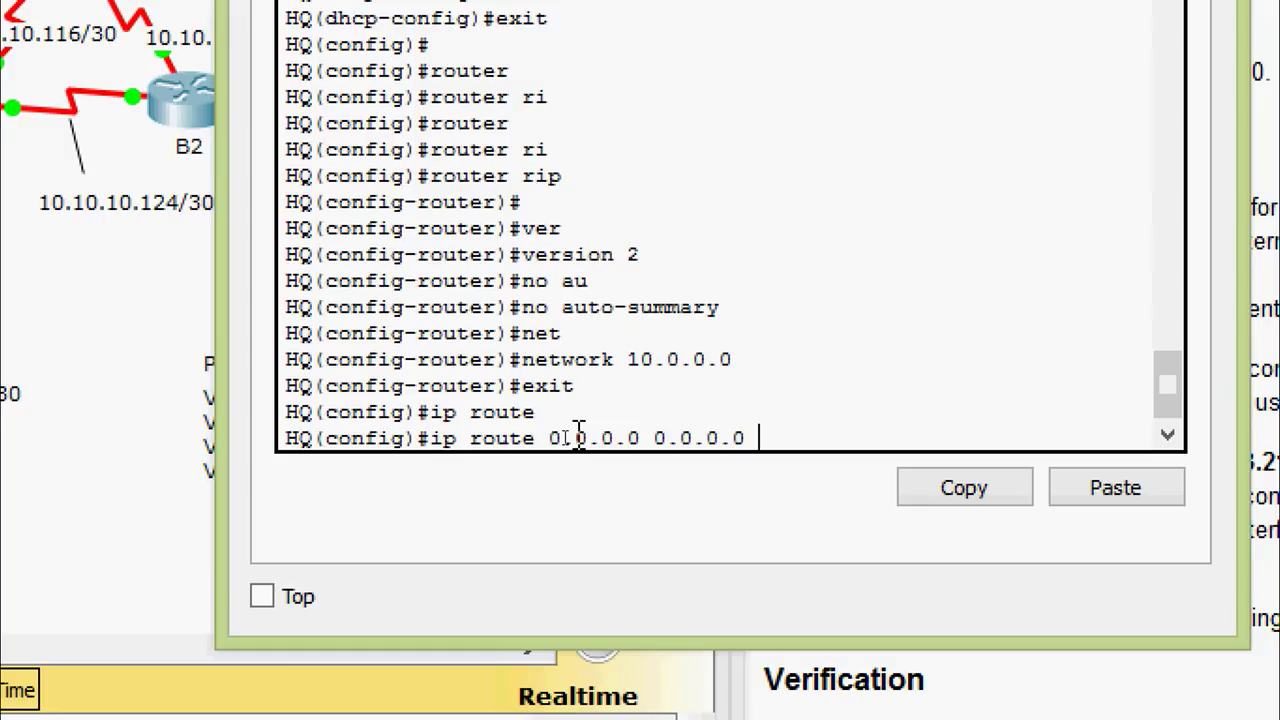
pyautogui.write(' ser')
pyautogui.press('Tab')
pyautogui.write('0/')
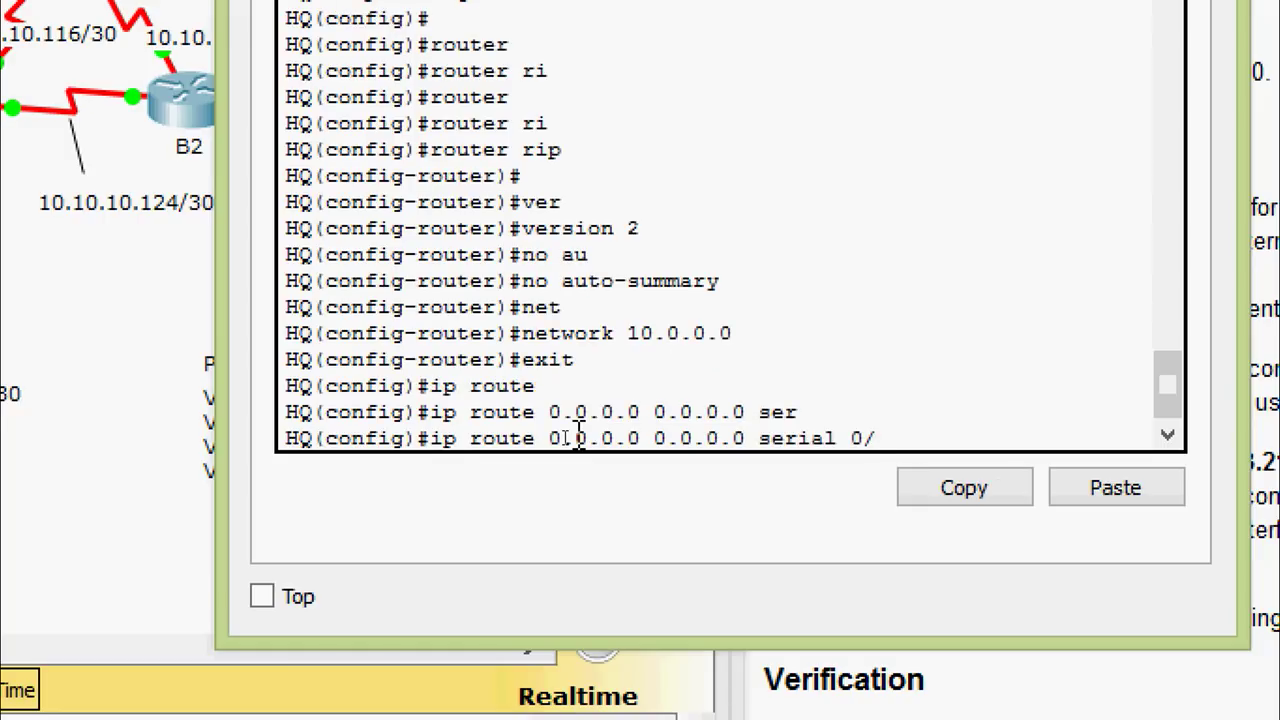
pyautogui.write('1/0')
pyautogui.press('Return')
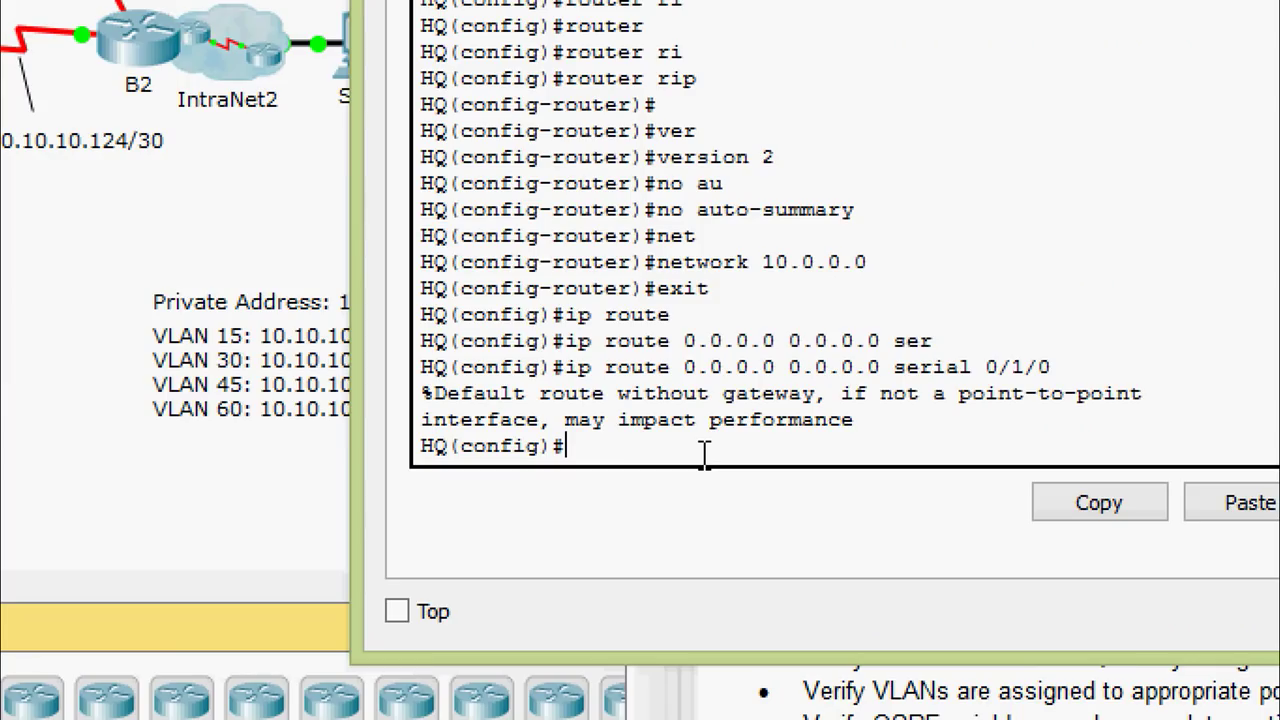
# Create access-list 1 permitting 10.0.0.0 with wildcard mask 0.255.255.255
pyautogui.write('ac')
pyautogui.press('Tab')
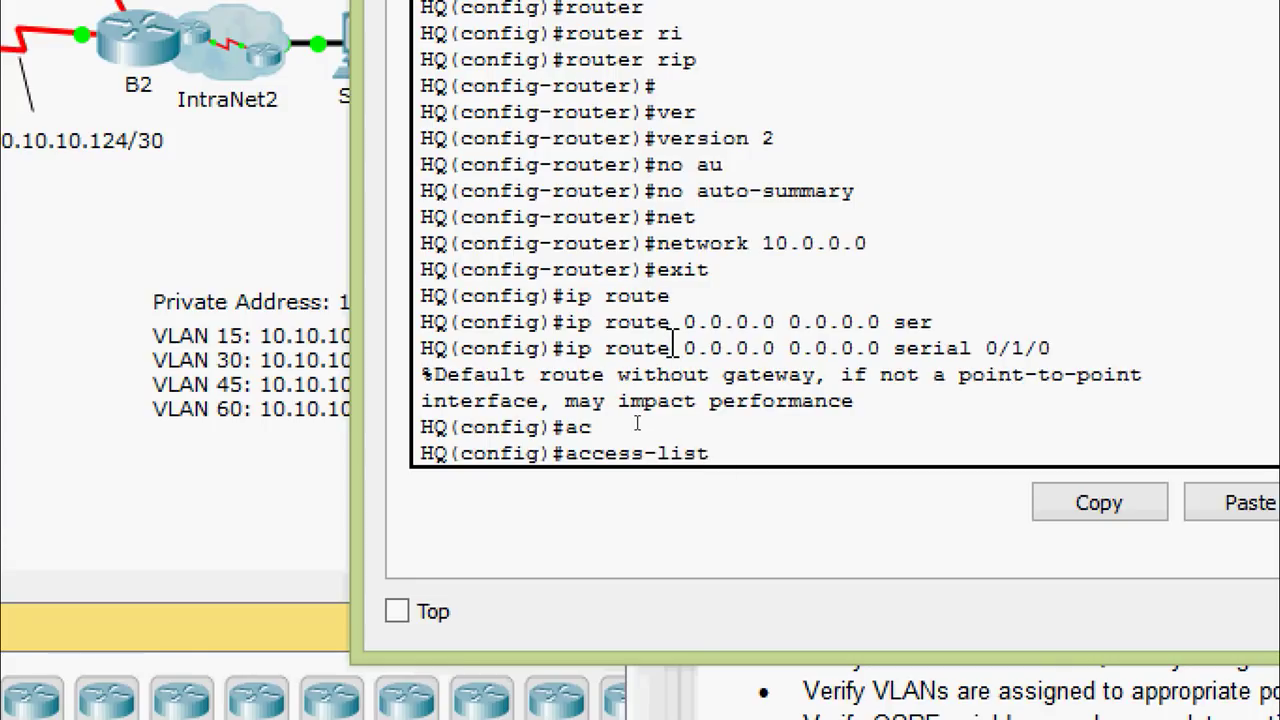
pyautogui.write('1 per')
pyautogui.press('Tab')
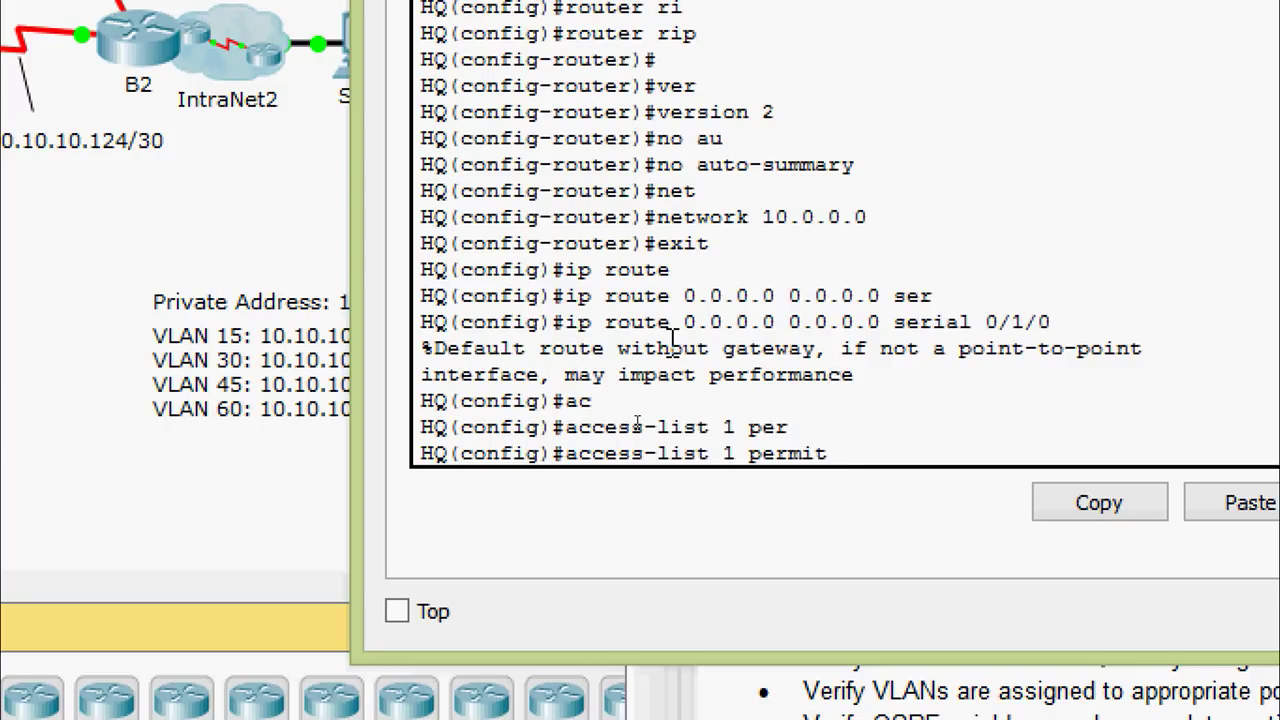
pyautogui.write('10.0.0.')
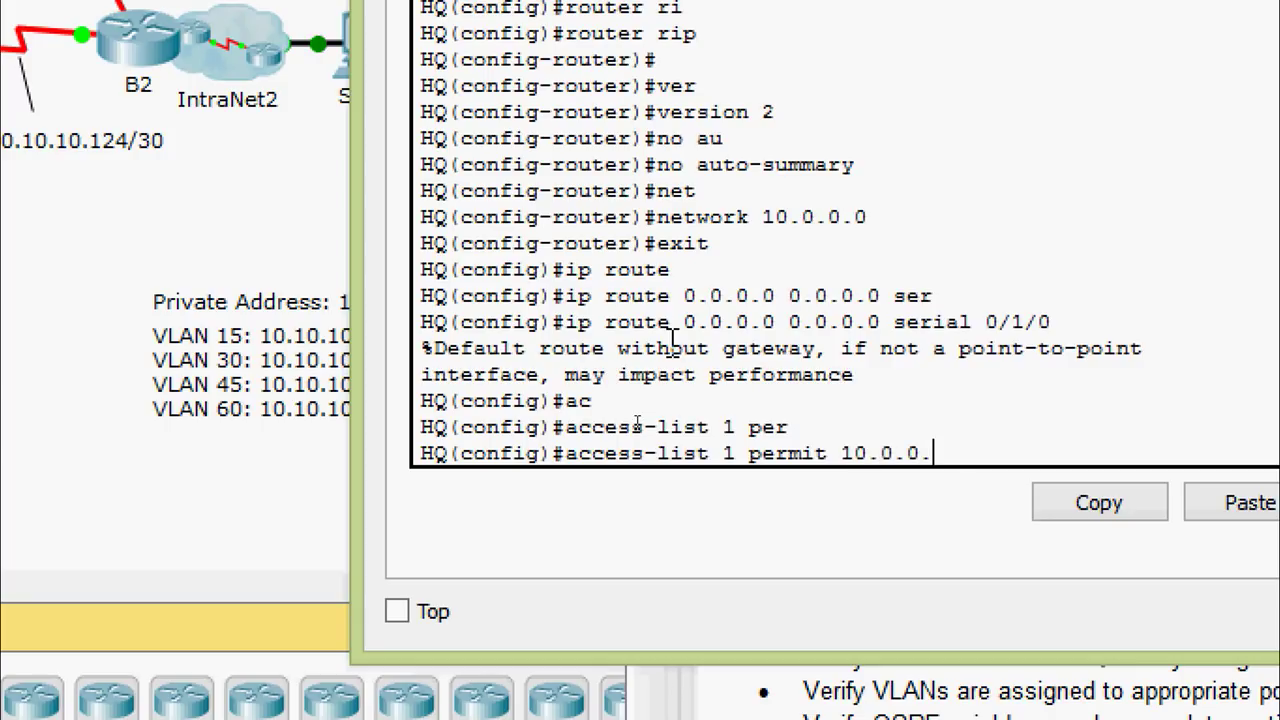
pyautogui.write('0 ?')
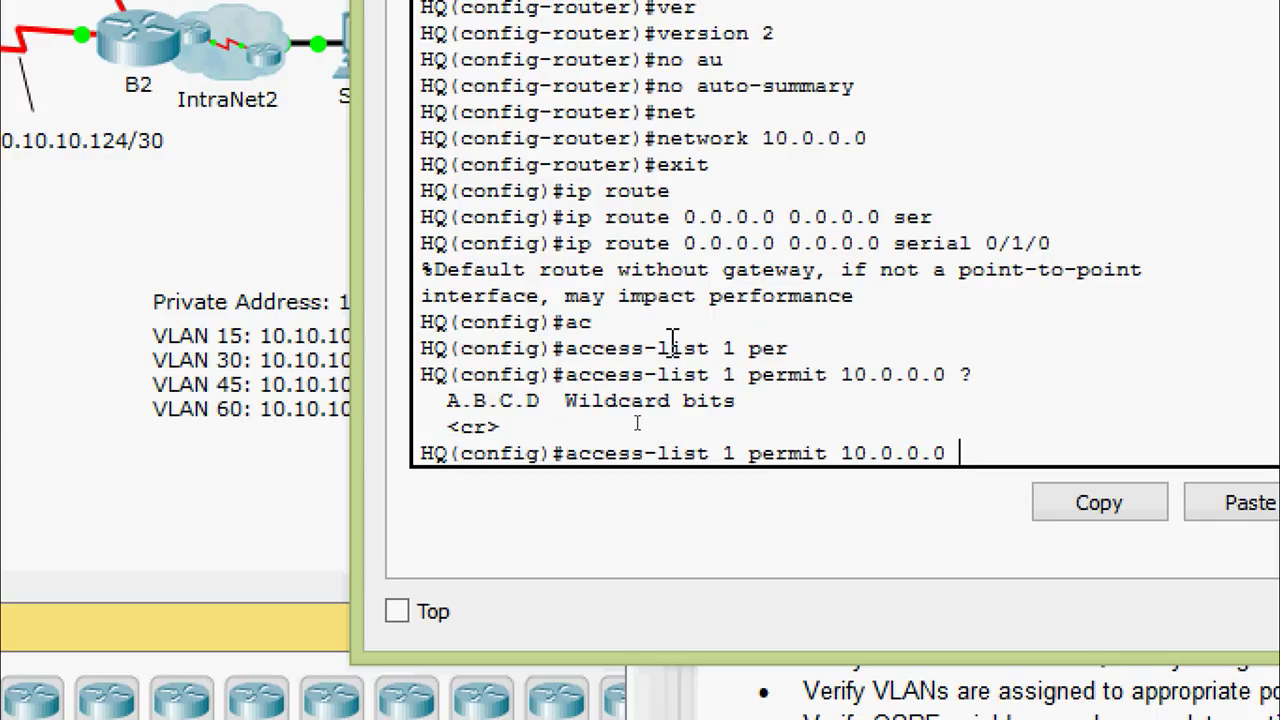
pyautogui.write('0.255.255')
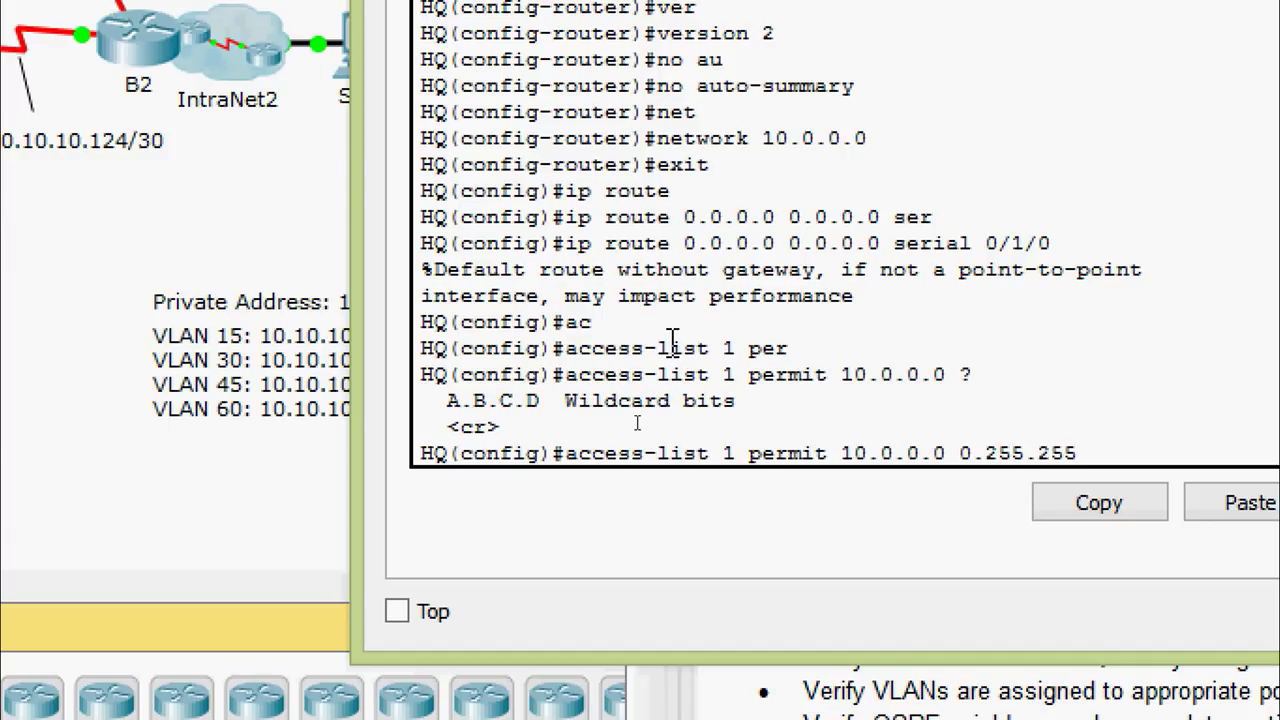
pyautogui.write('.255')
pyautogui.press('Return')
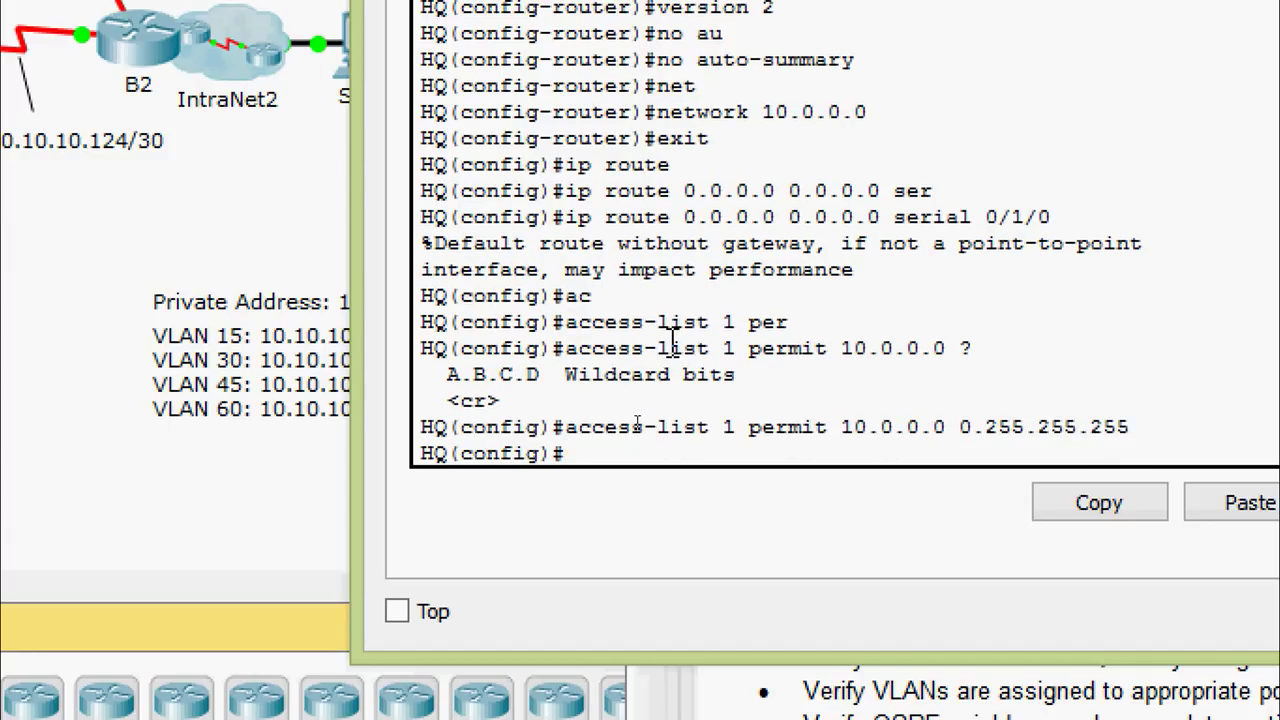
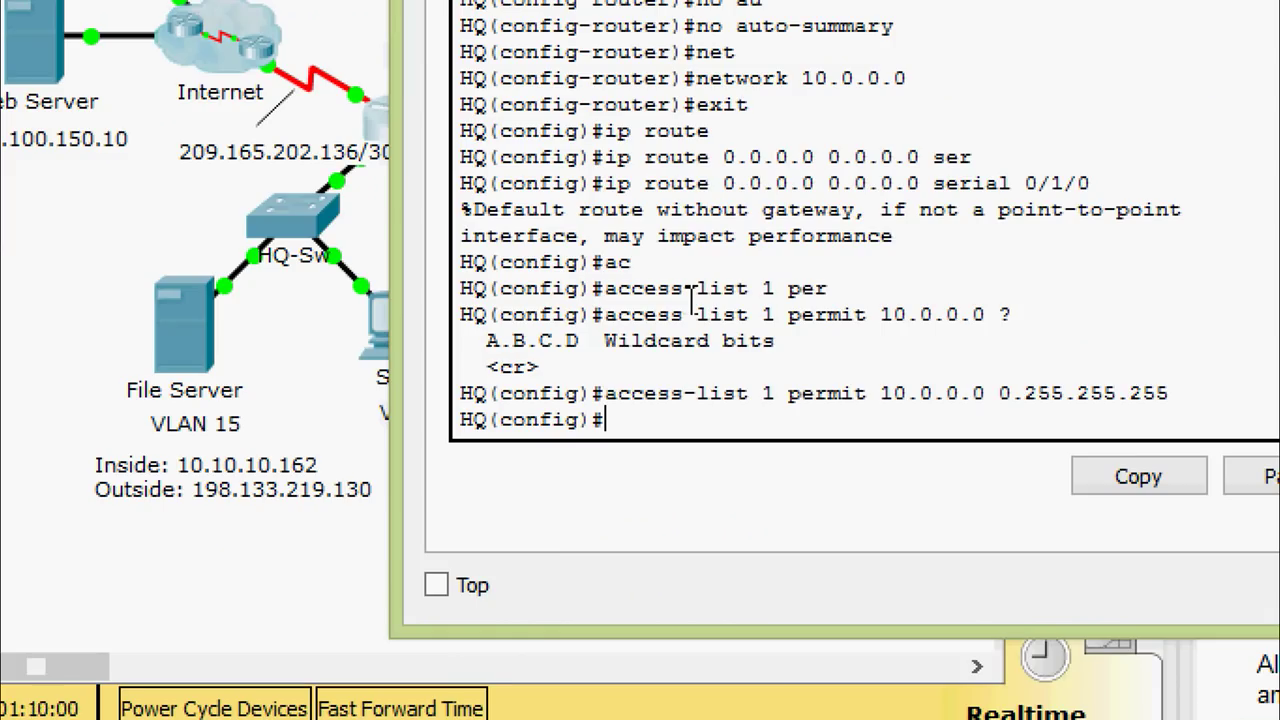
# Enter 'ip nat inside source static 10.10.10.162 198.133.219.130' on HQ
pyautogui.write('ip nat')
pyautogui.press('Tab')
pyautogui.write('ins')
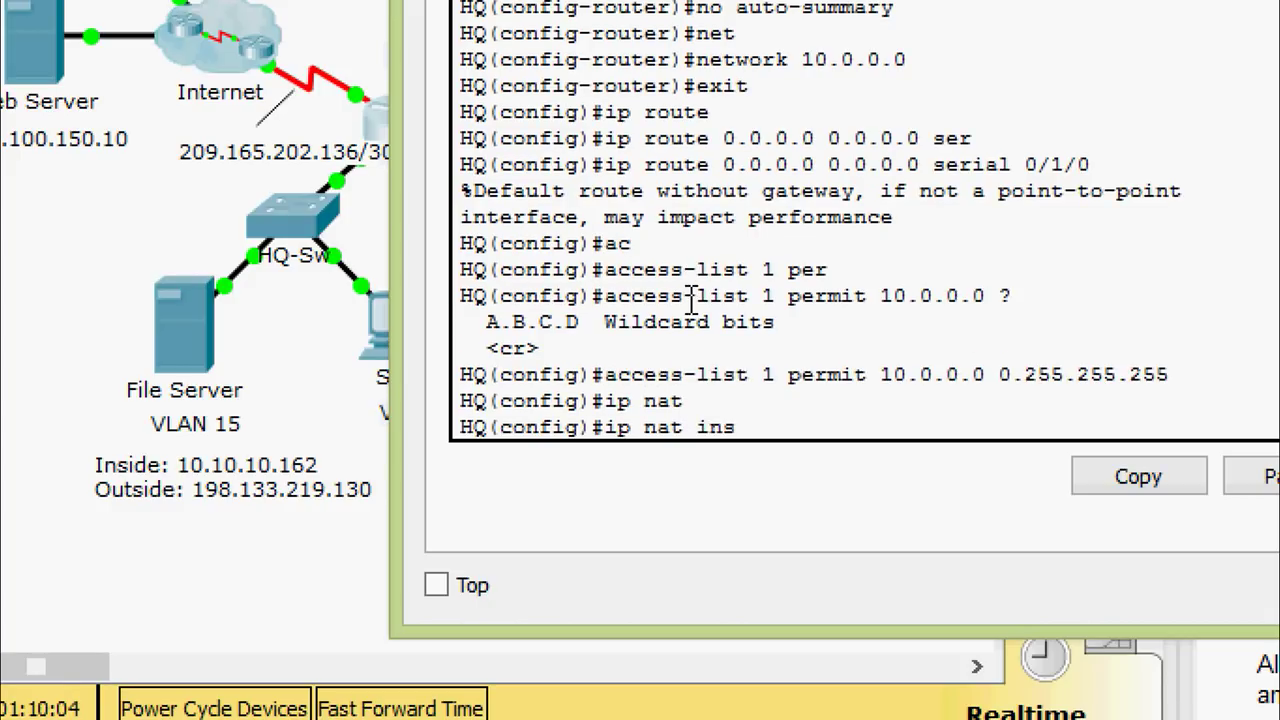
pyautogui.press('Tab')
pyautogui.write('sou')
pyautogui.press('Tab')
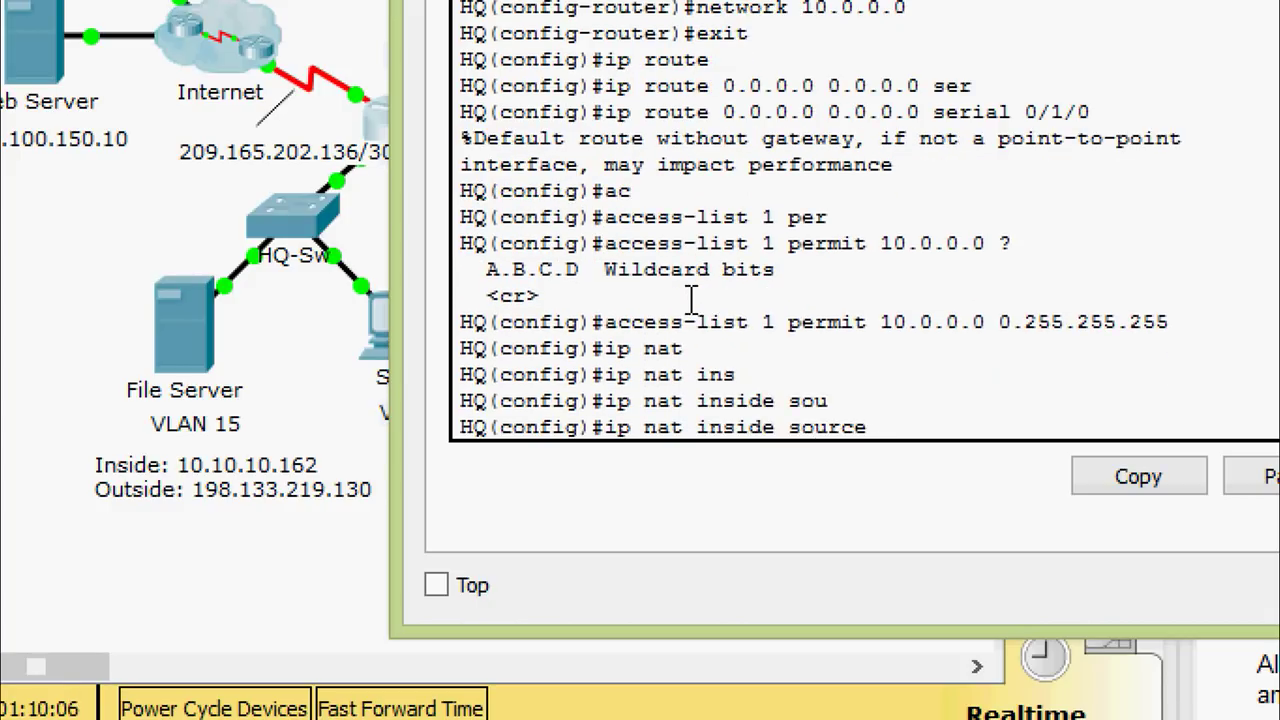
pyautogui.write('st')
pyautogui.press('Tab')
pyautogui.write('?')
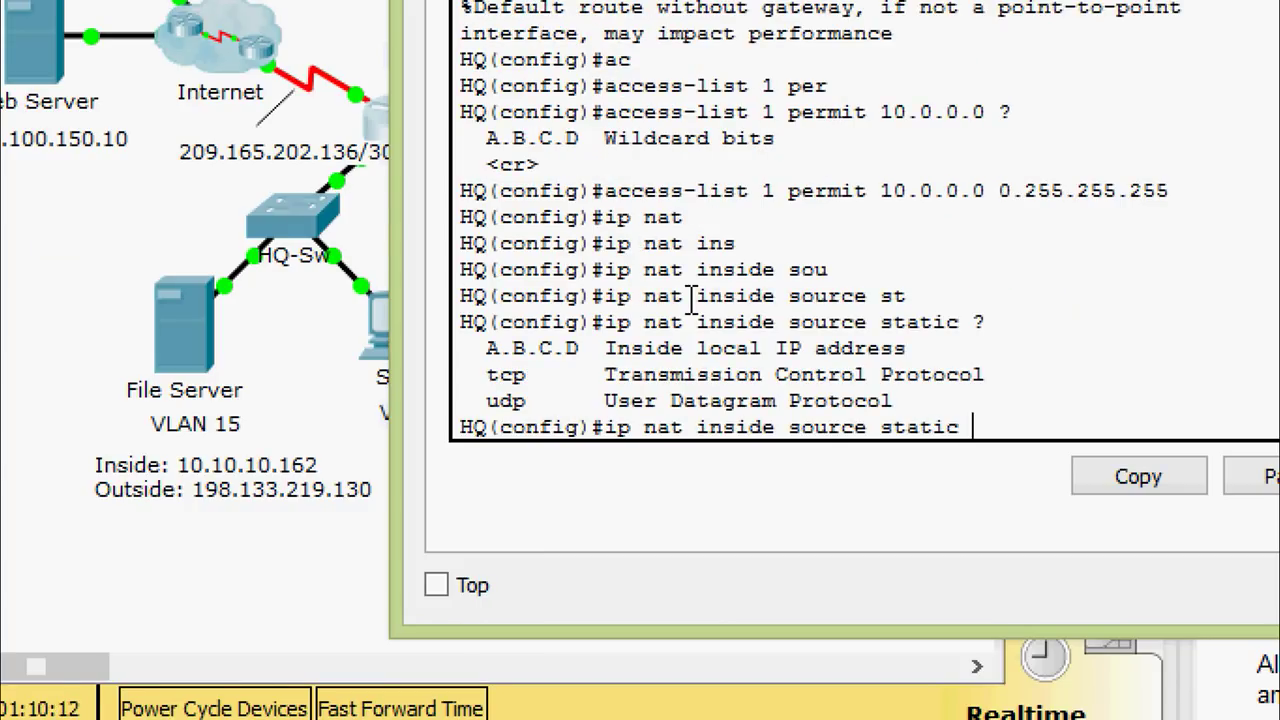
pyautogui.write('10.10.10.1')
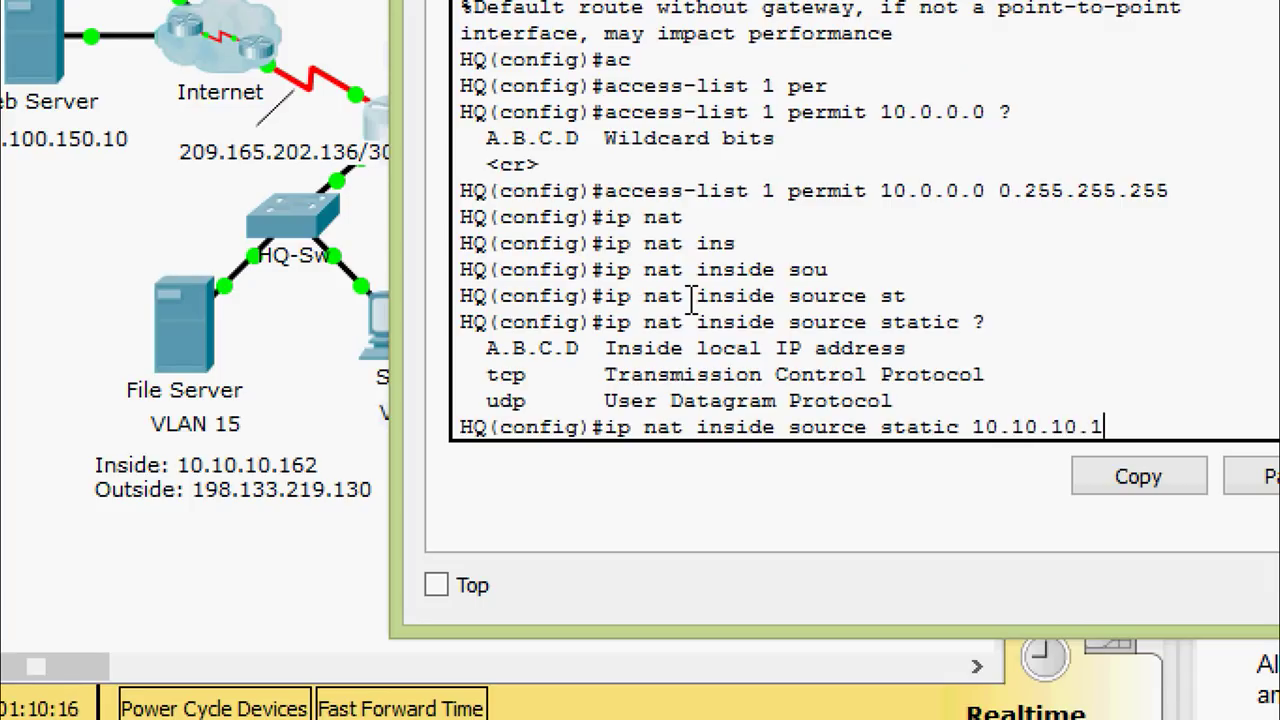
pyautogui.write('62')
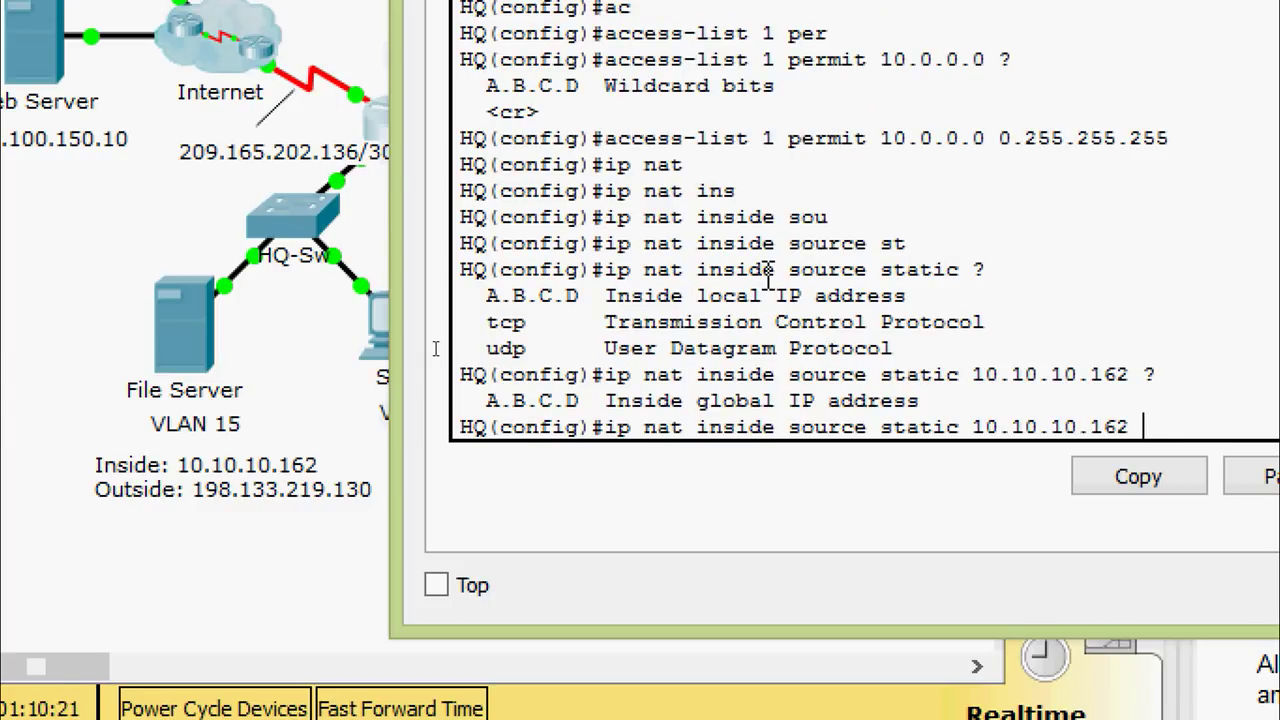
pyautogui.write('198.1')
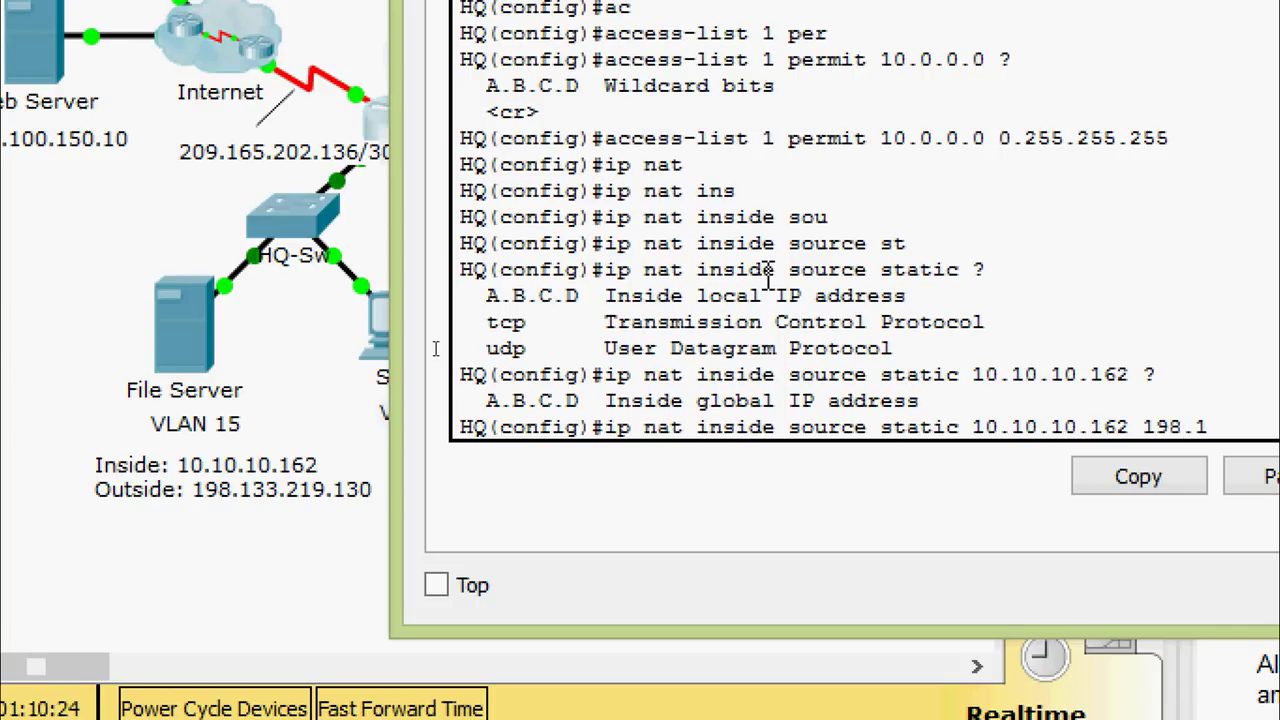
pyautogui.write('33.219.13')
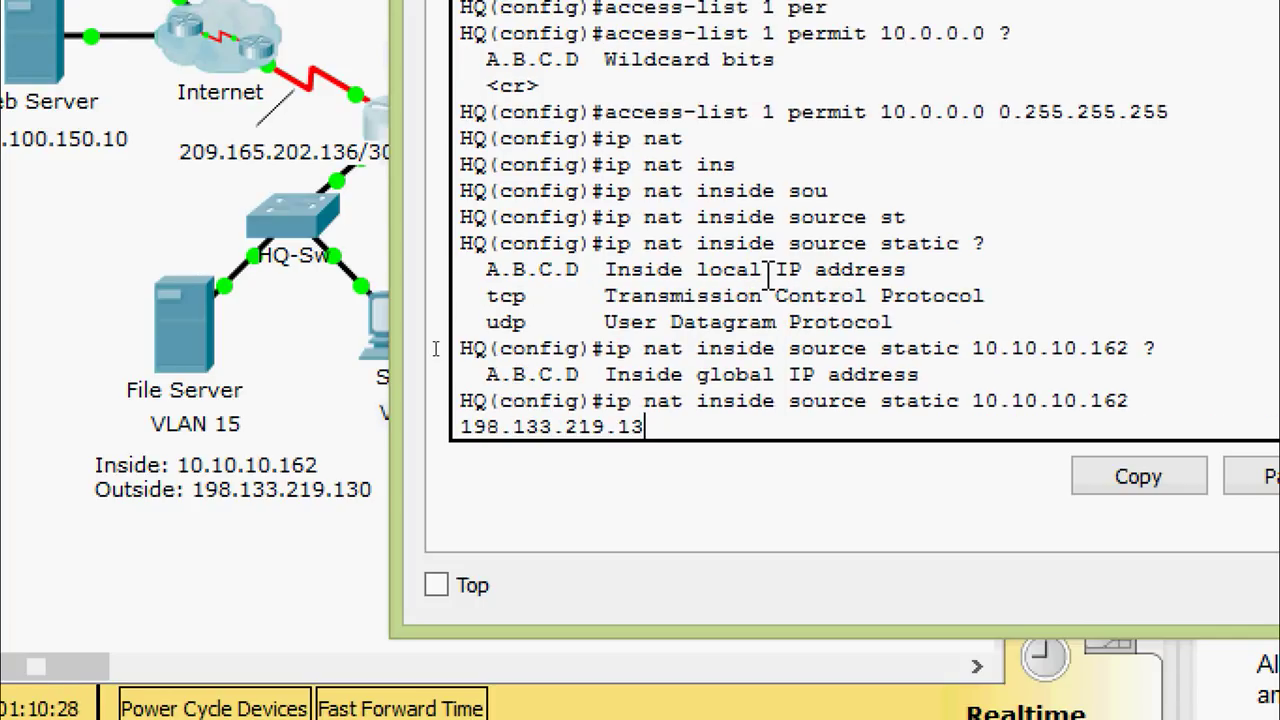
pyautogui.write('0')
pyautogui.press('Return')
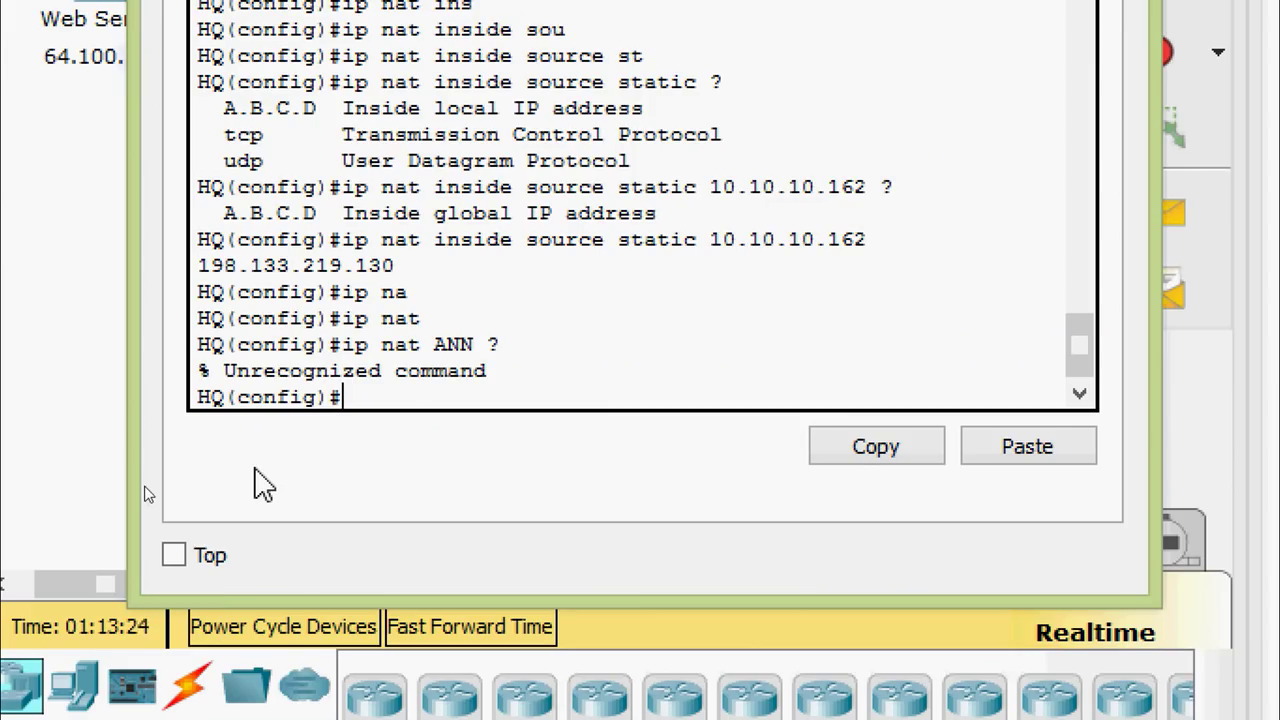
# Start the 'ip nat pool AnN' command with start address 198.133.219.128
pyautogui.write('ip nat')
pyautogui.press('Tab')
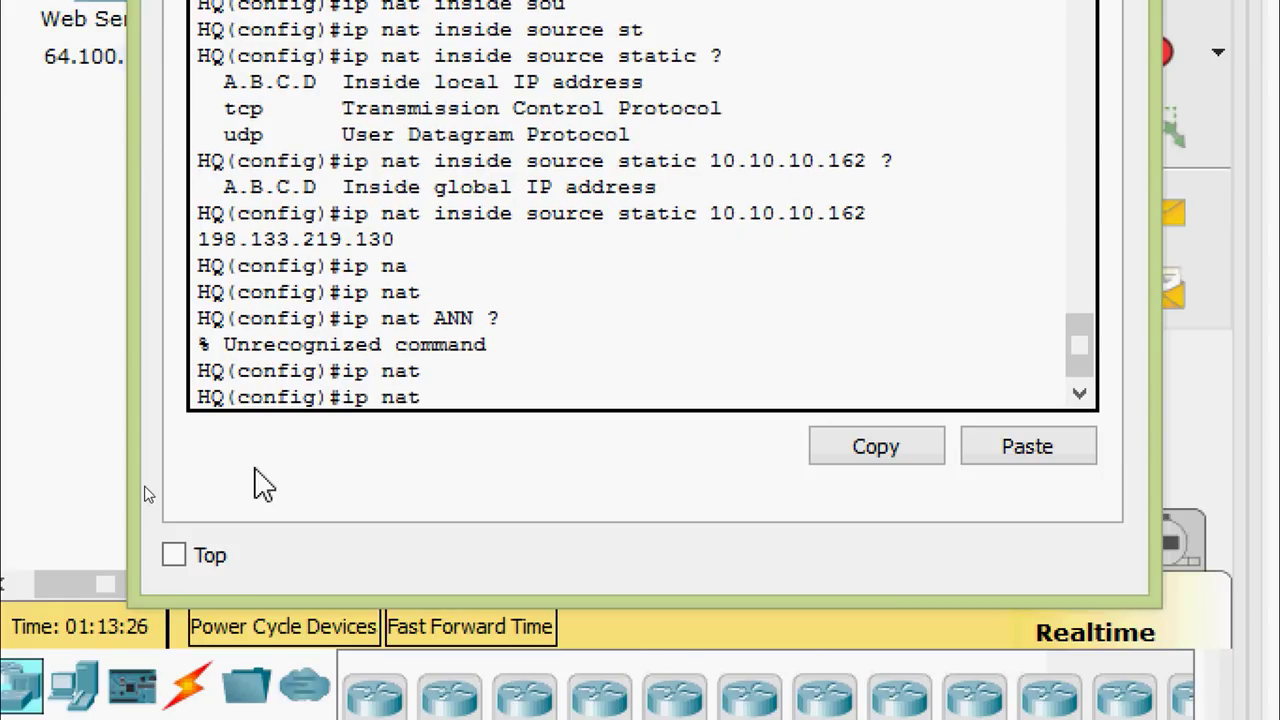
pyautogui.write('po')
pyautogui.press('Tab')
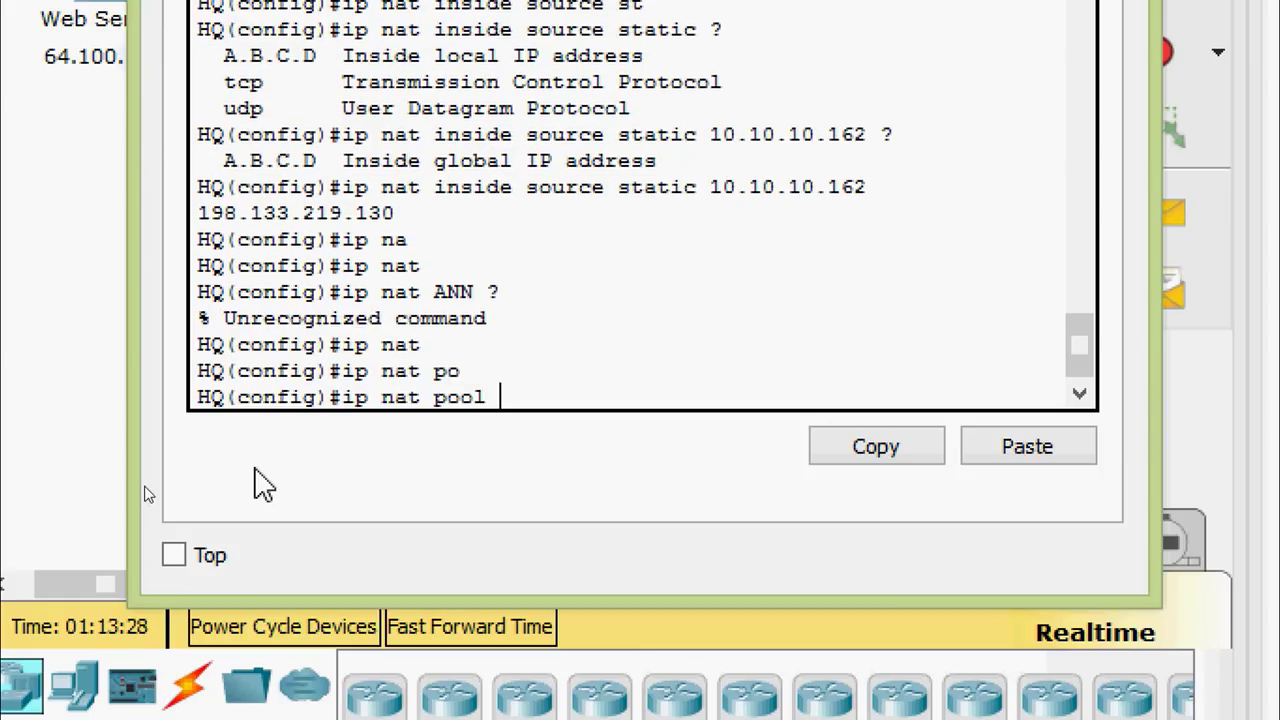
pyautogui.write('?')
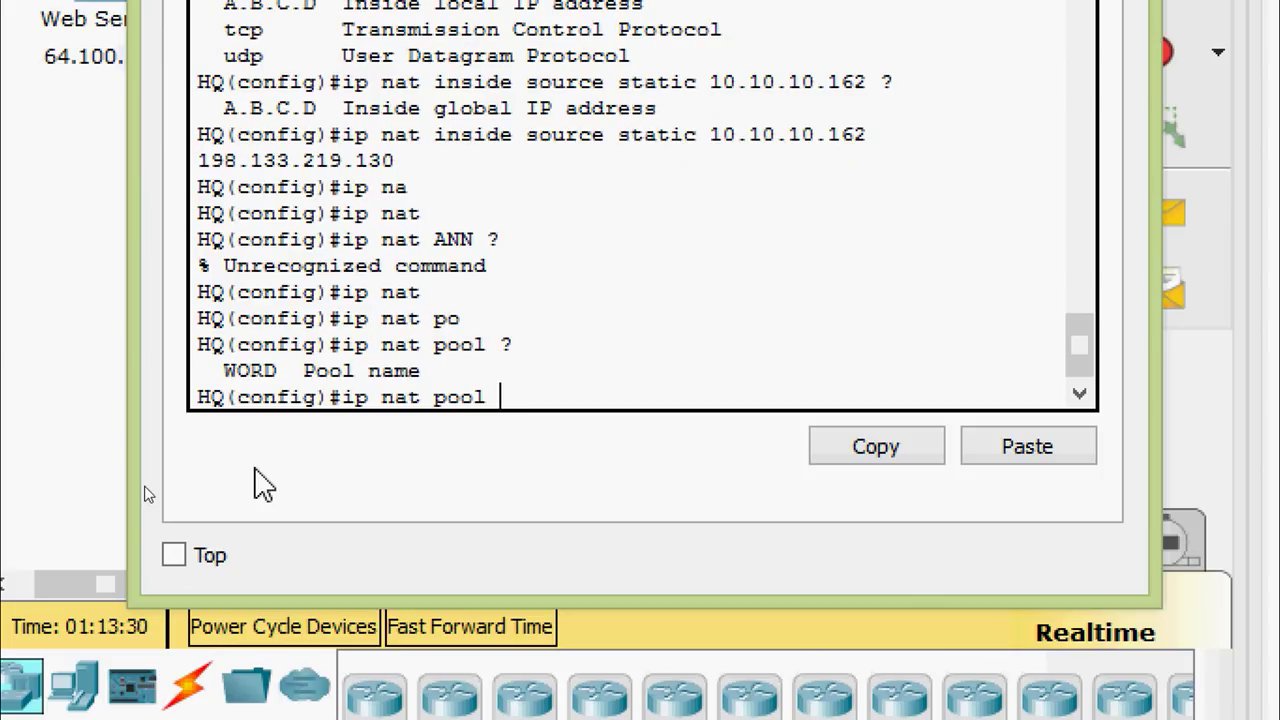
pyautogui.write('AnN ?')
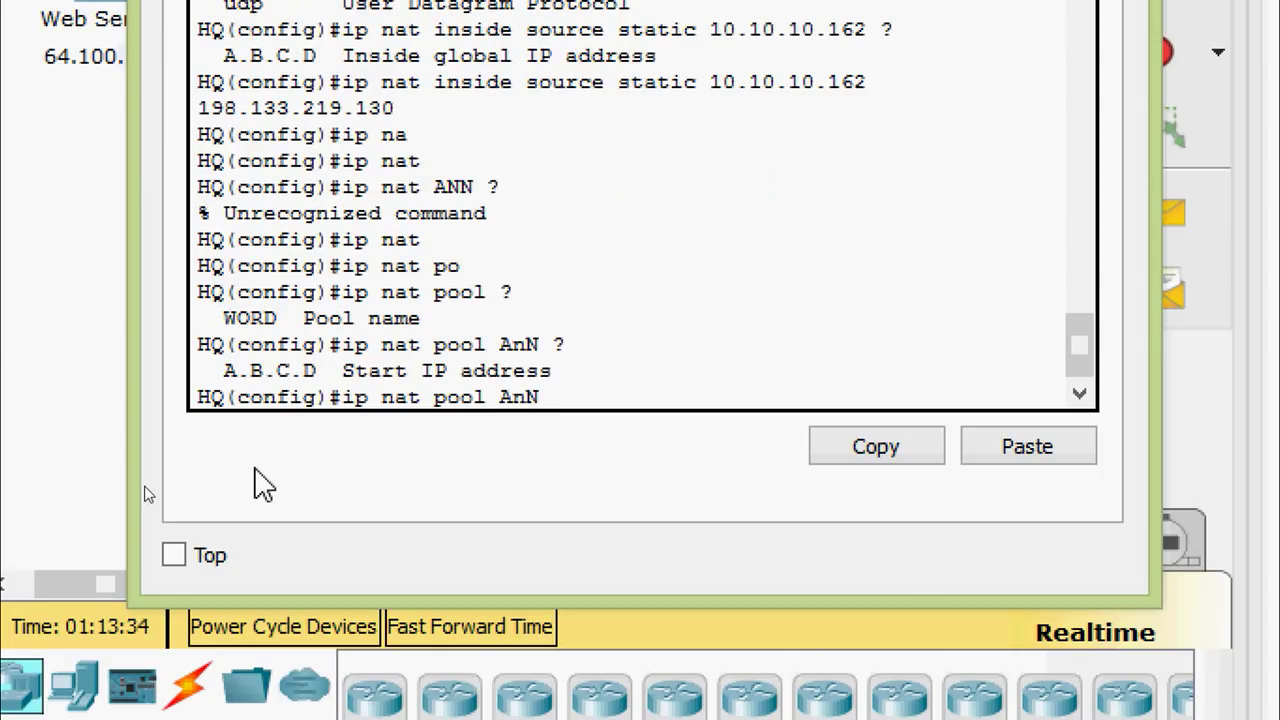
pyautogui.rightClick(569, 394)
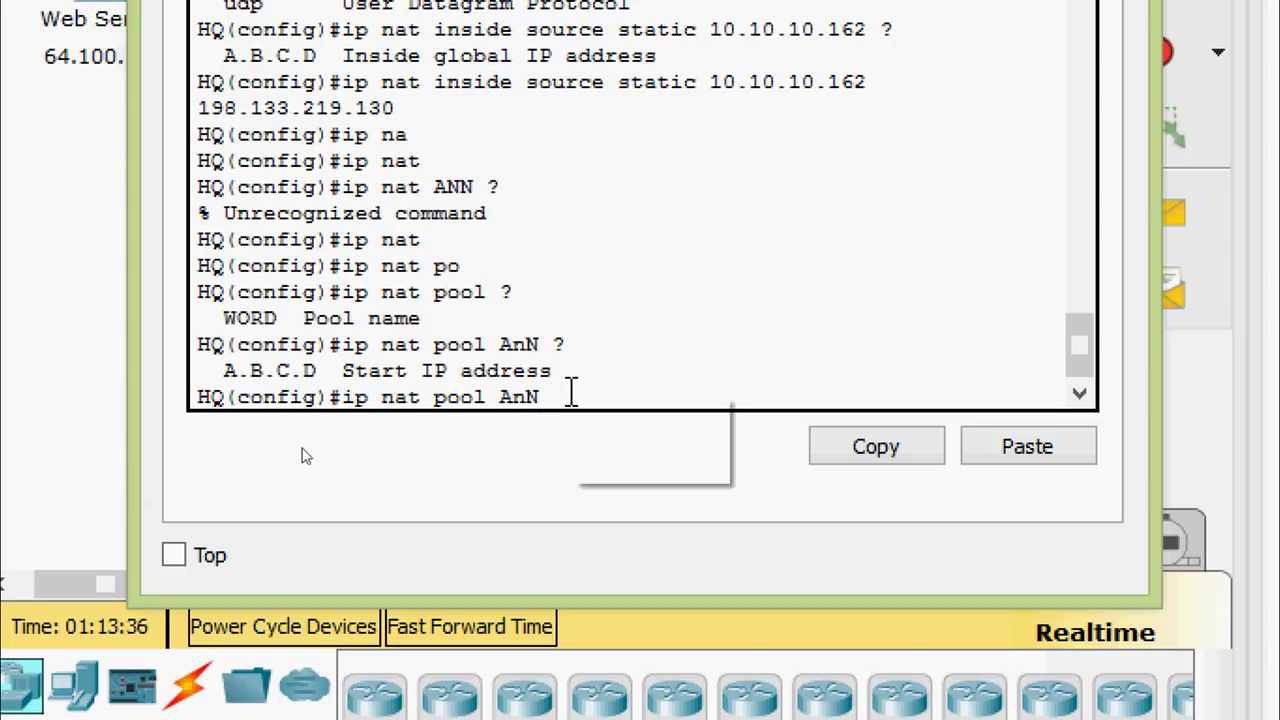
pyautogui.click(656, 458)
pyautogui.write('?')
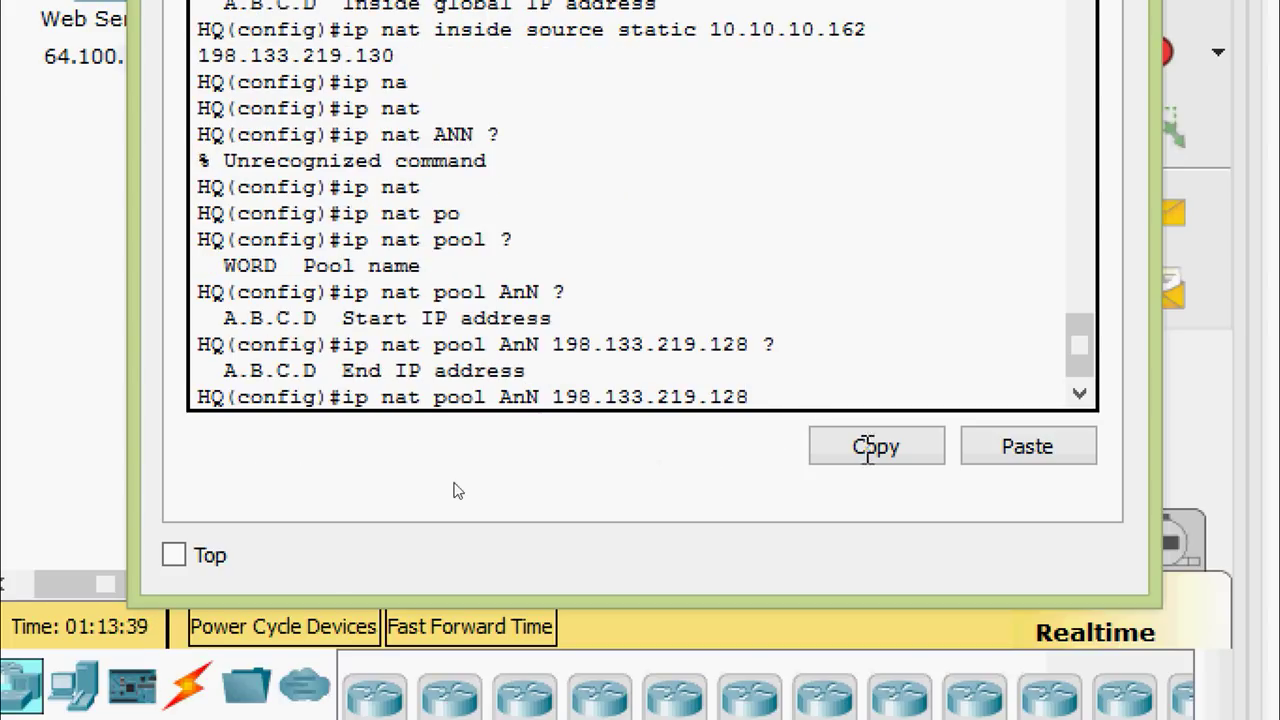
# Complete the pool with end address 198.133.219.129 and netmask 255.255.255.252
pyautogui.rightClick(805, 392)
pyautogui.click(880, 465)
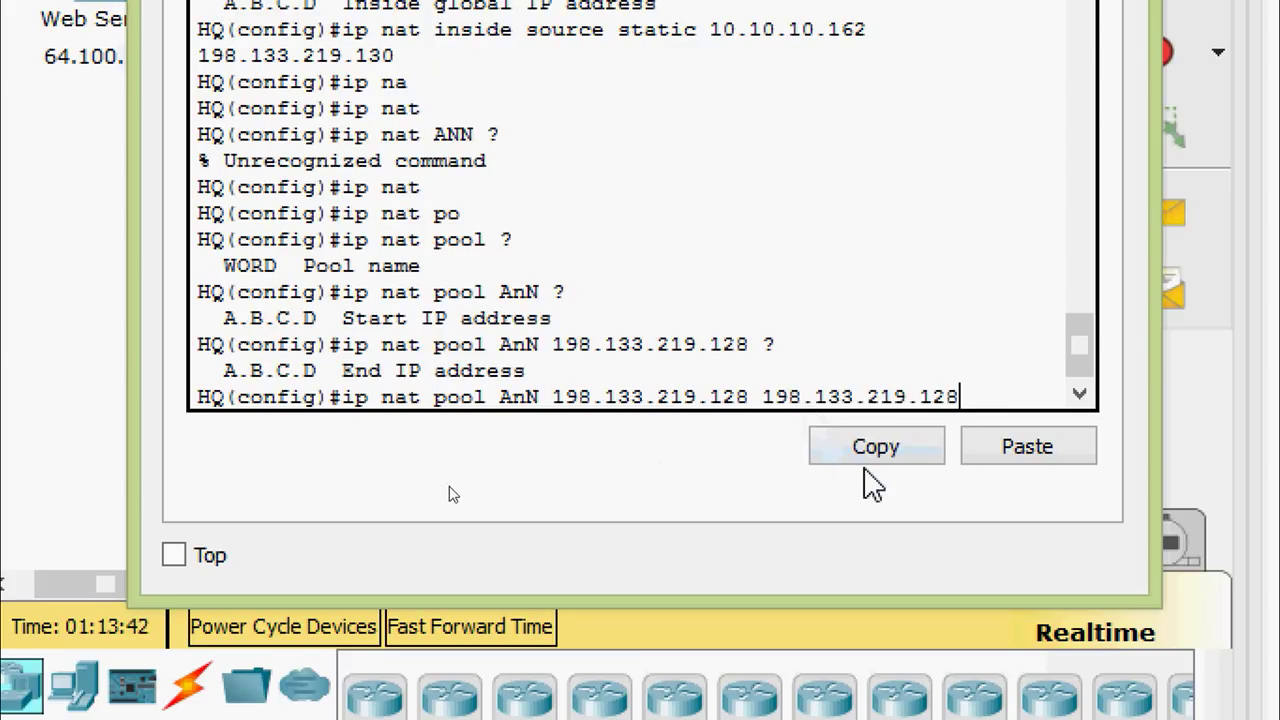
pyautogui.press('BackSpace')
pyautogui.write('9 net')
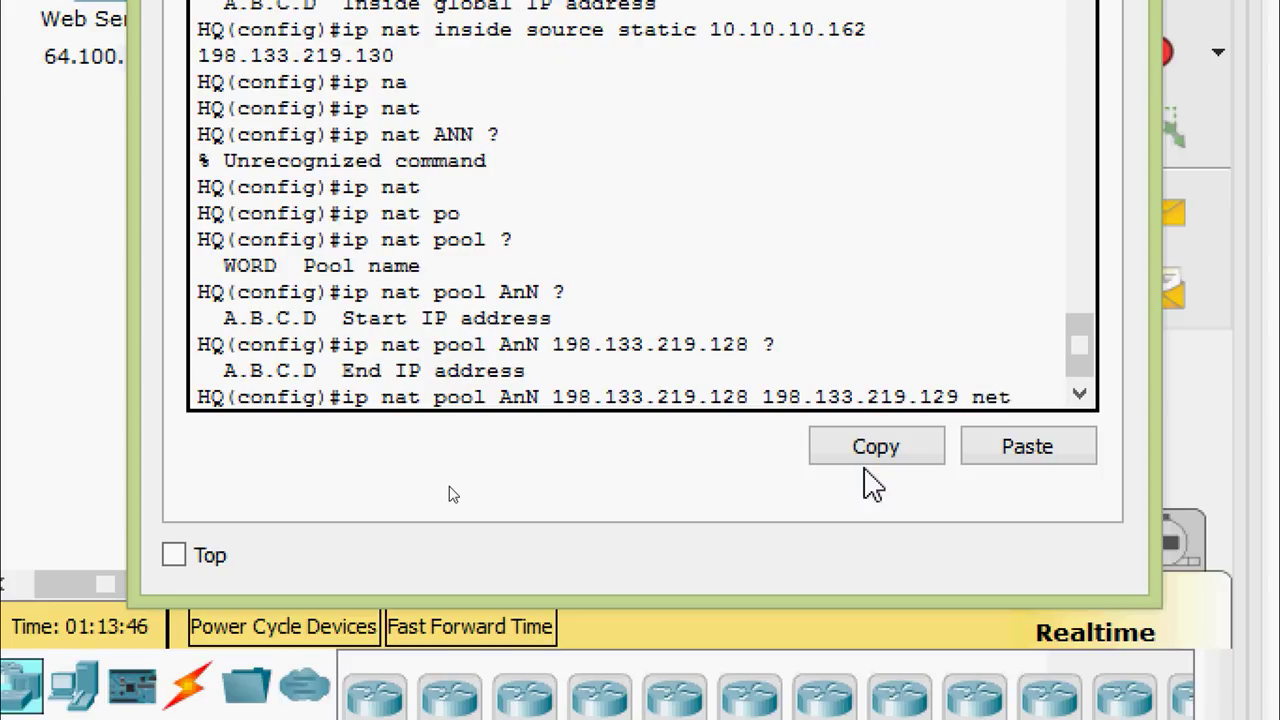
pyautogui.press('Tab')
pyautogui.write('?')
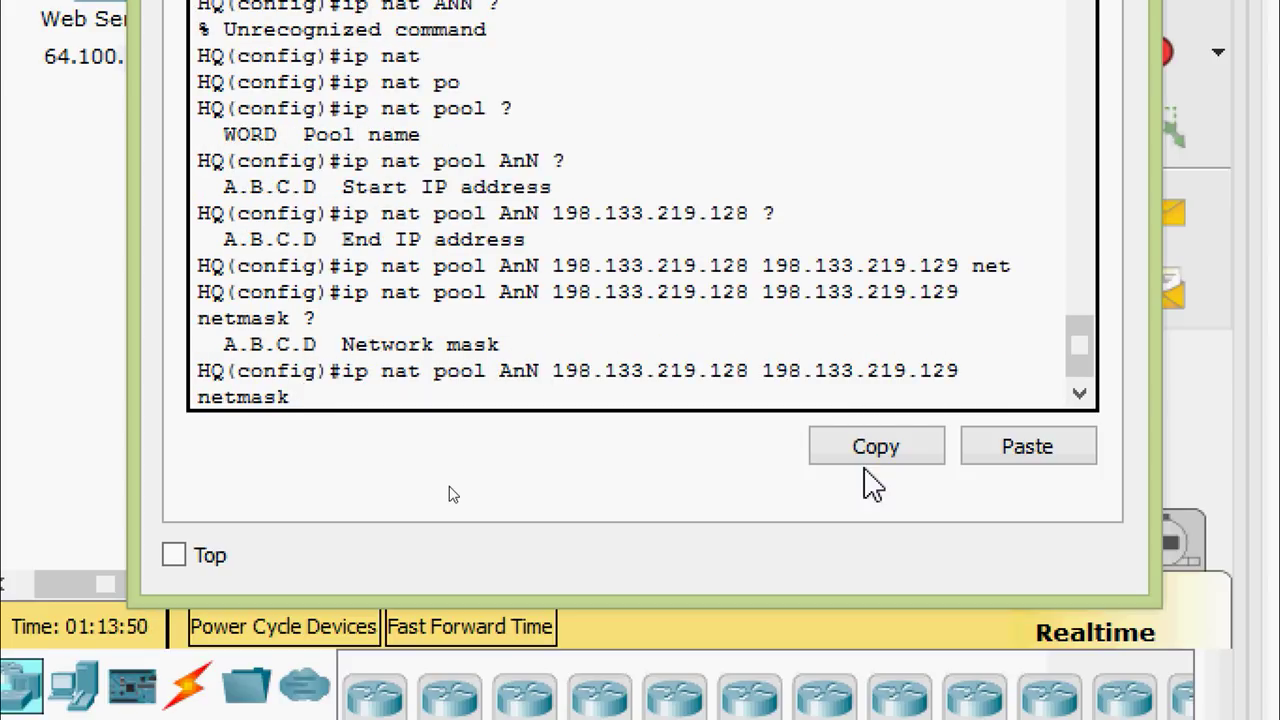
pyautogui.write('255.255.25')
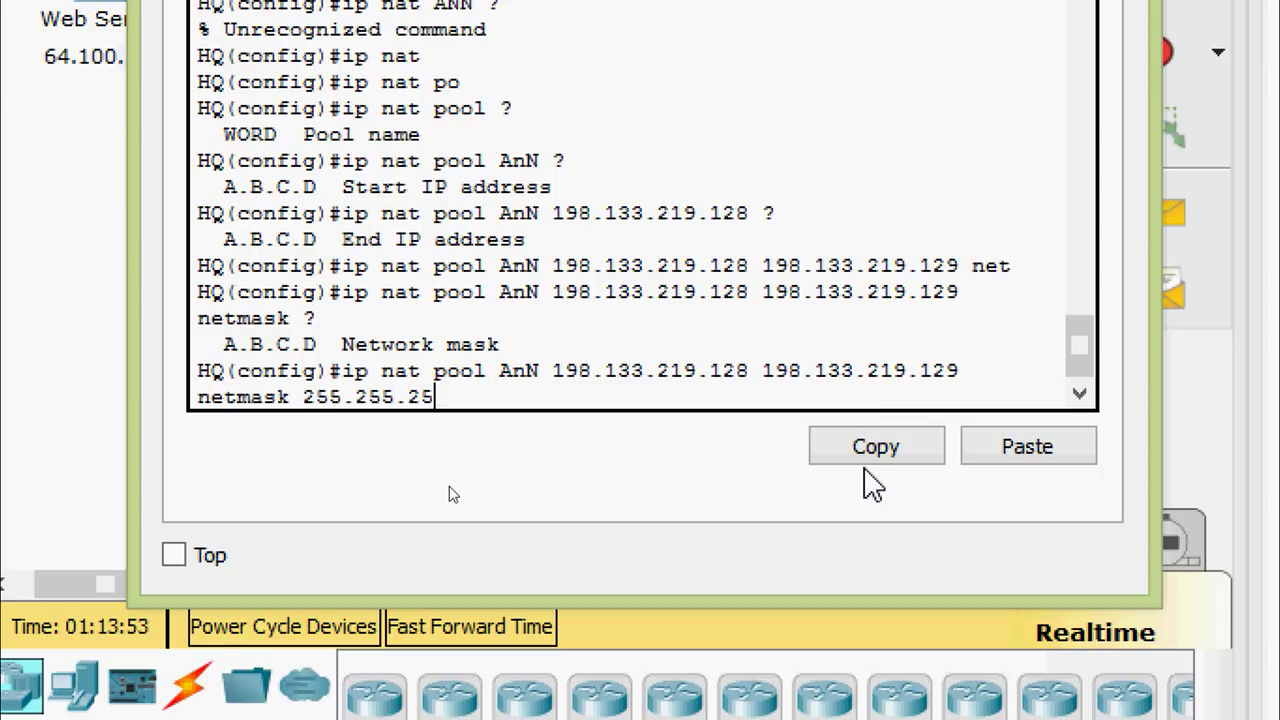
pyautogui.write('5.252')
pyautogui.press('Return')
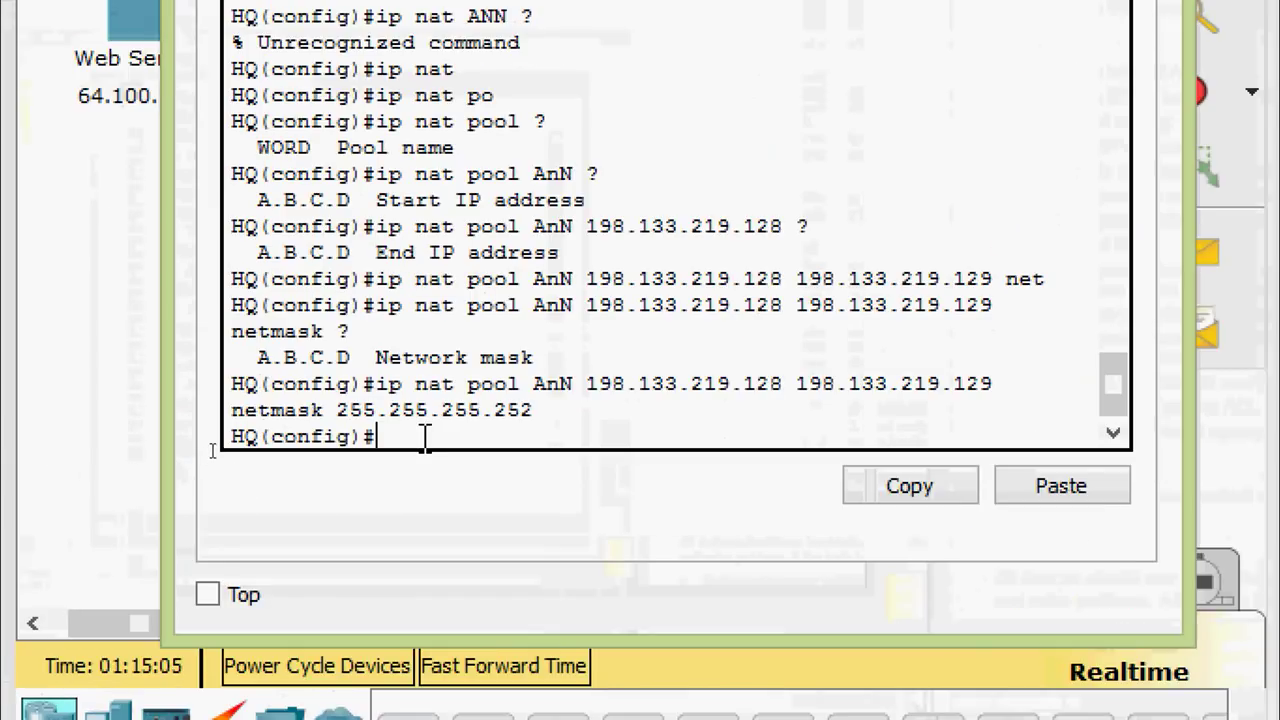
# Enter 'ip nat inside source list 1 pool AnN overload' on HQ
pyautogui.write('ip nat')
pyautogui.press('Tab')
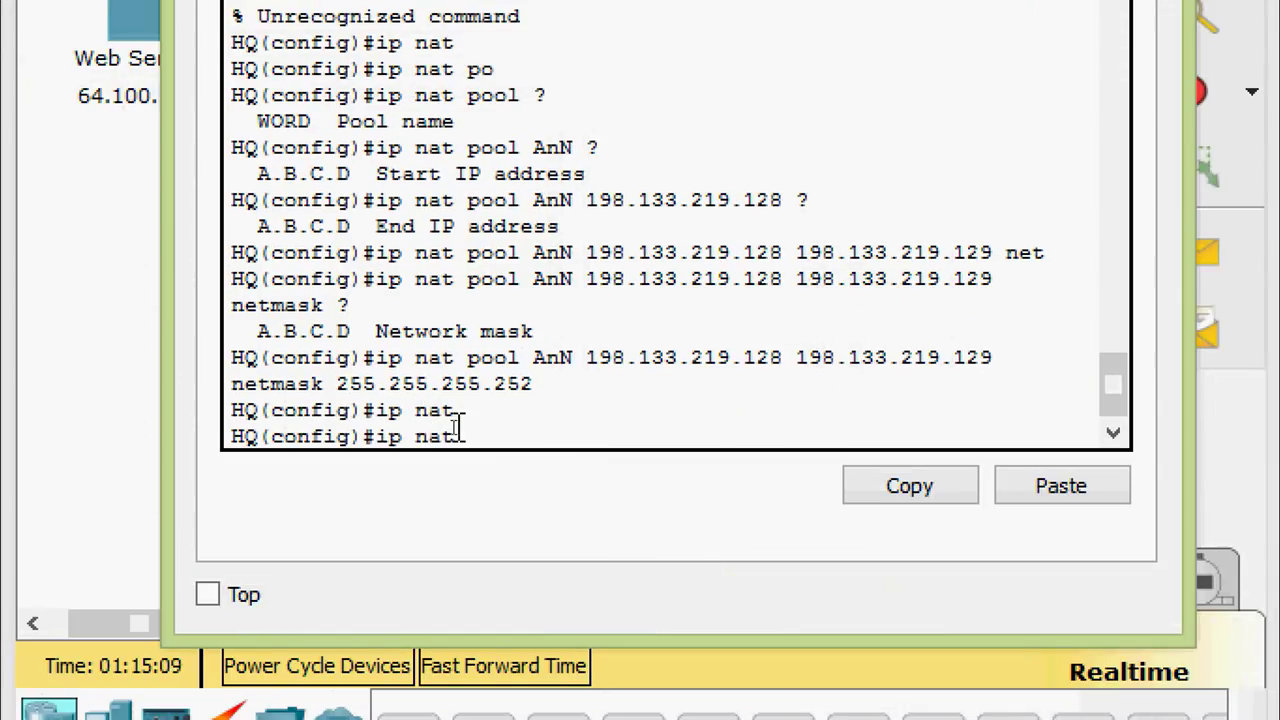
pyautogui.write('ins')
pyautogui.press('Tab')
pyautogui.write('sou')
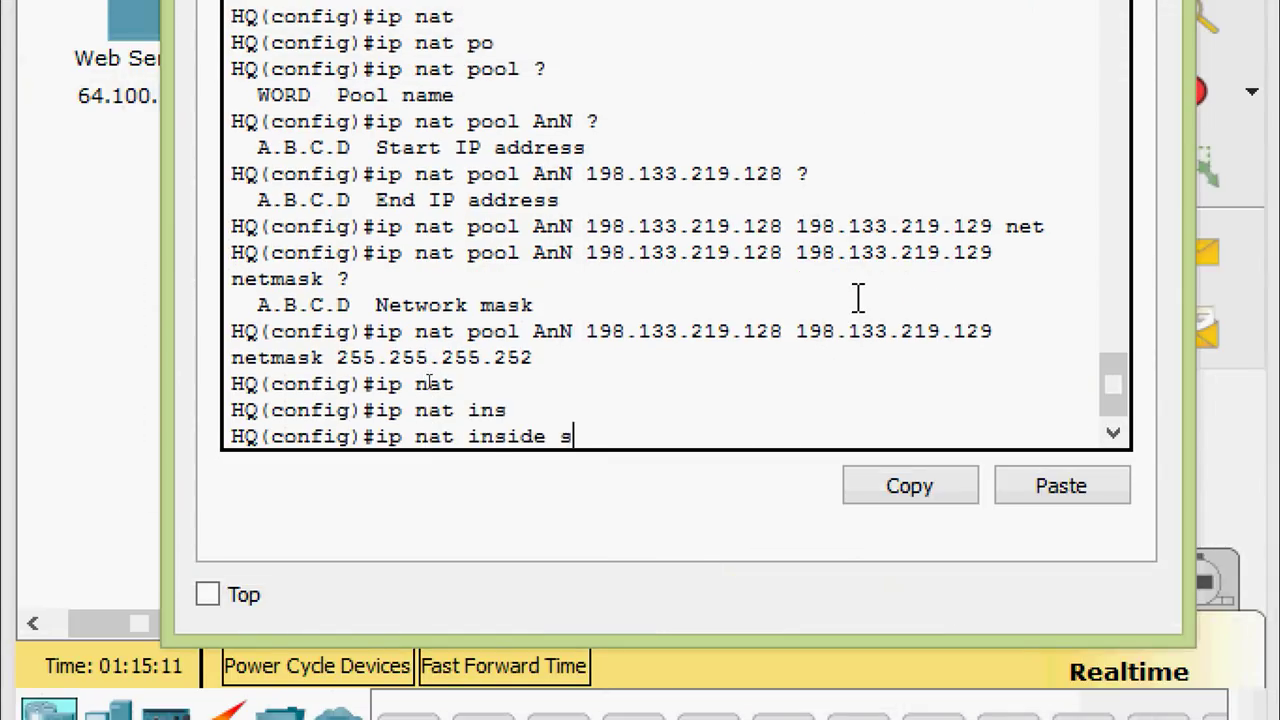
pyautogui.press('Tab')
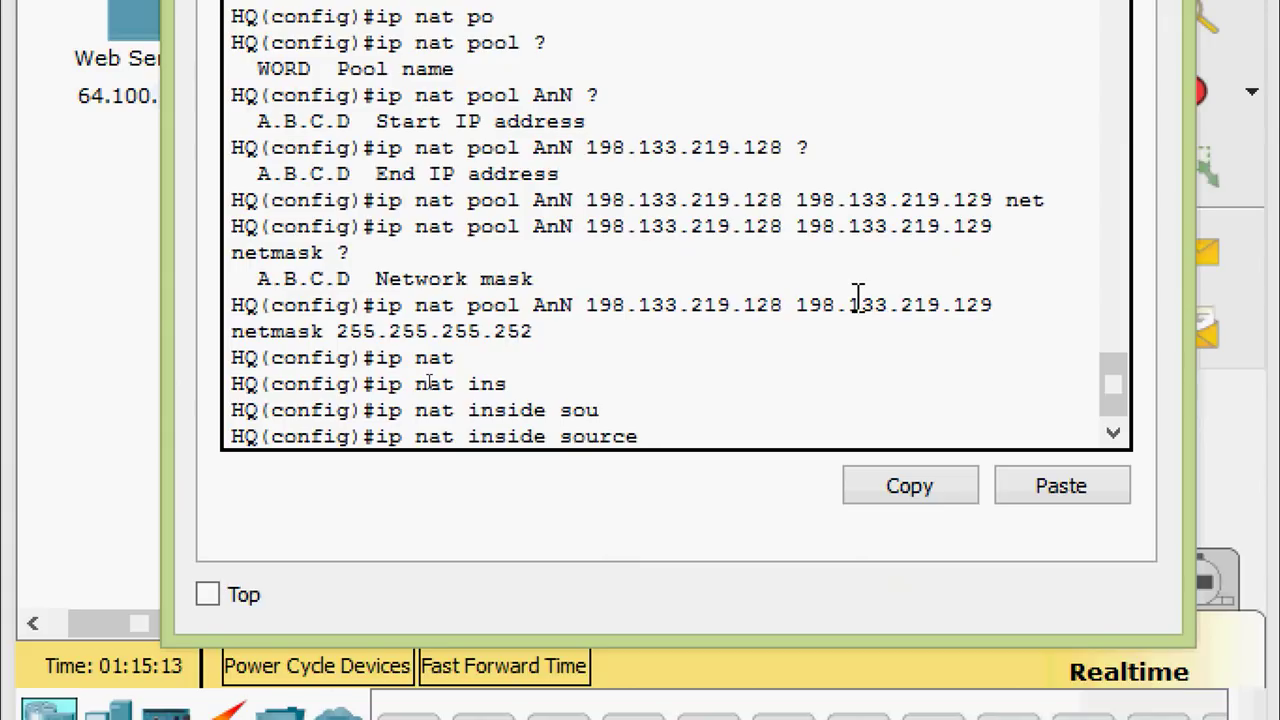
pyautogui.write('li')
pyautogui.press('Tab')
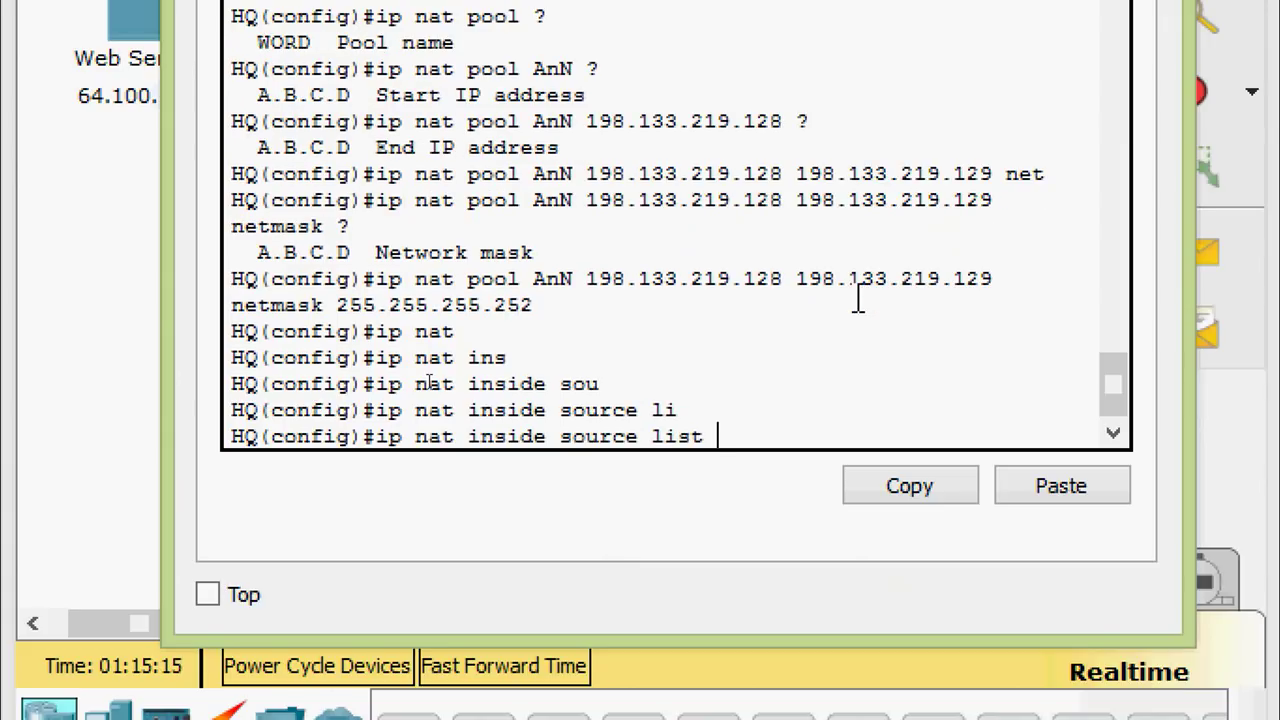
pyautogui.write('?')
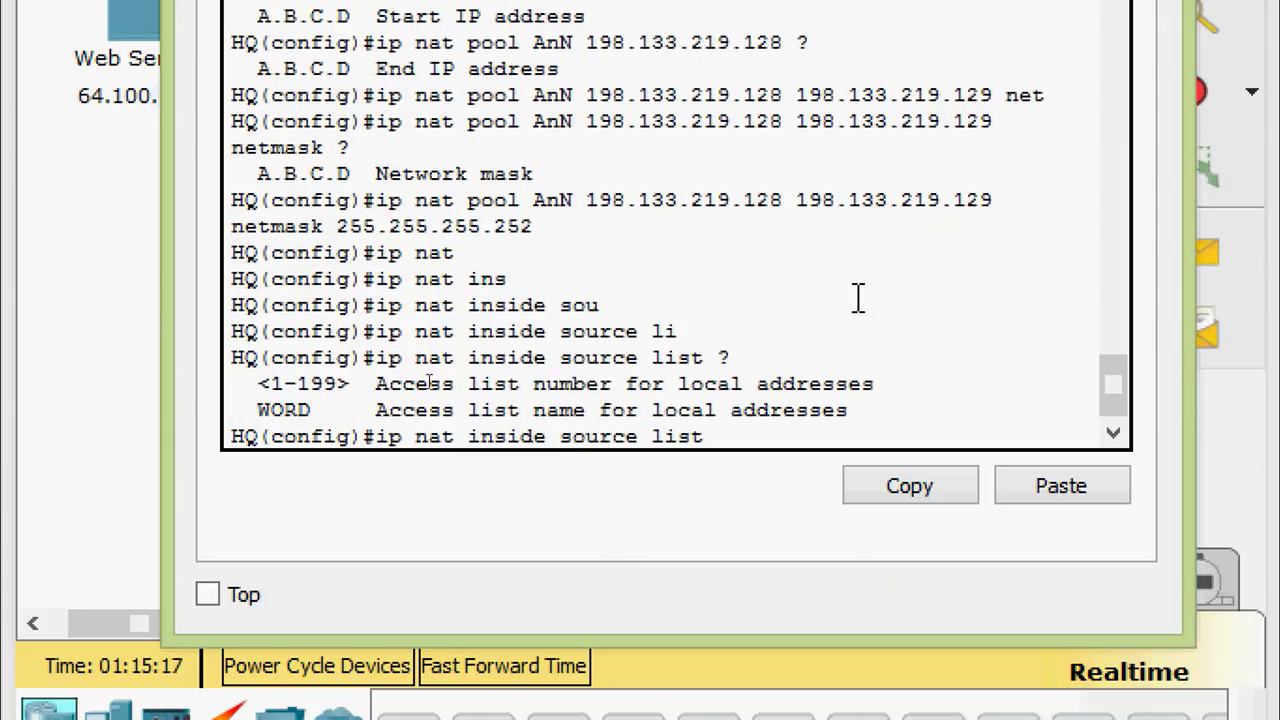
pyautogui.write('1 po')
pyautogui.press('Tab')
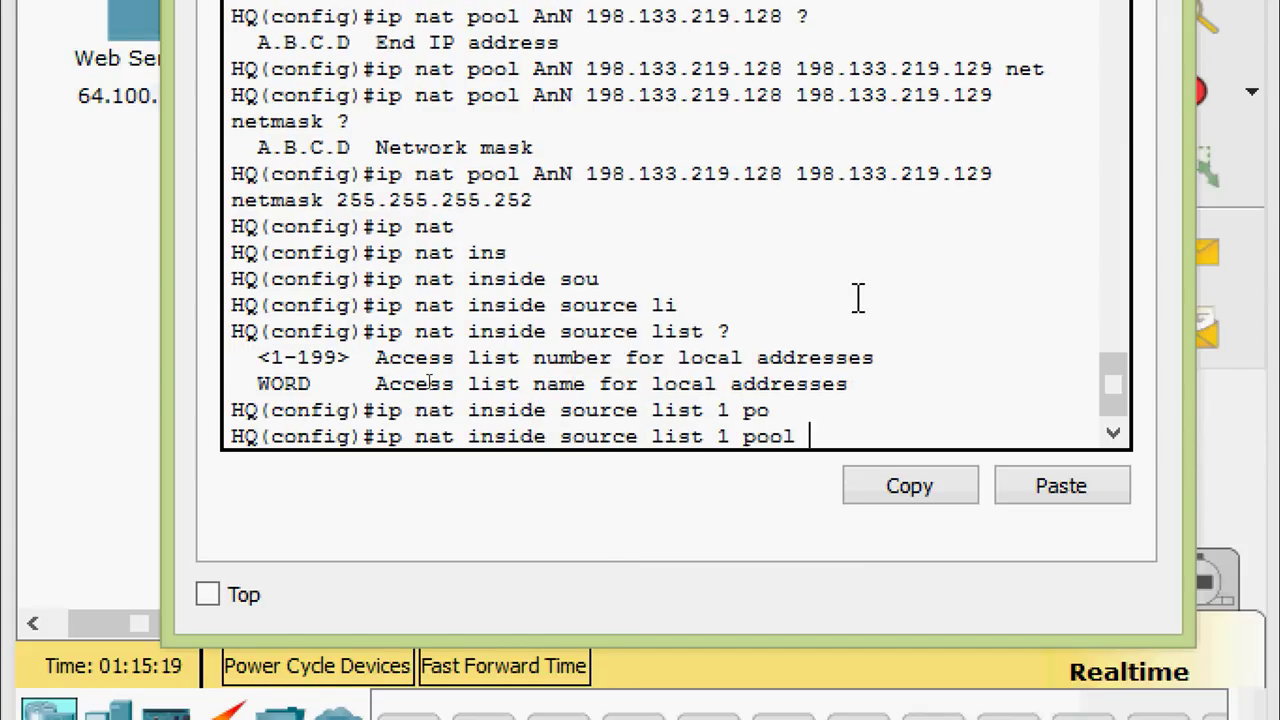
pyautogui.write('?')
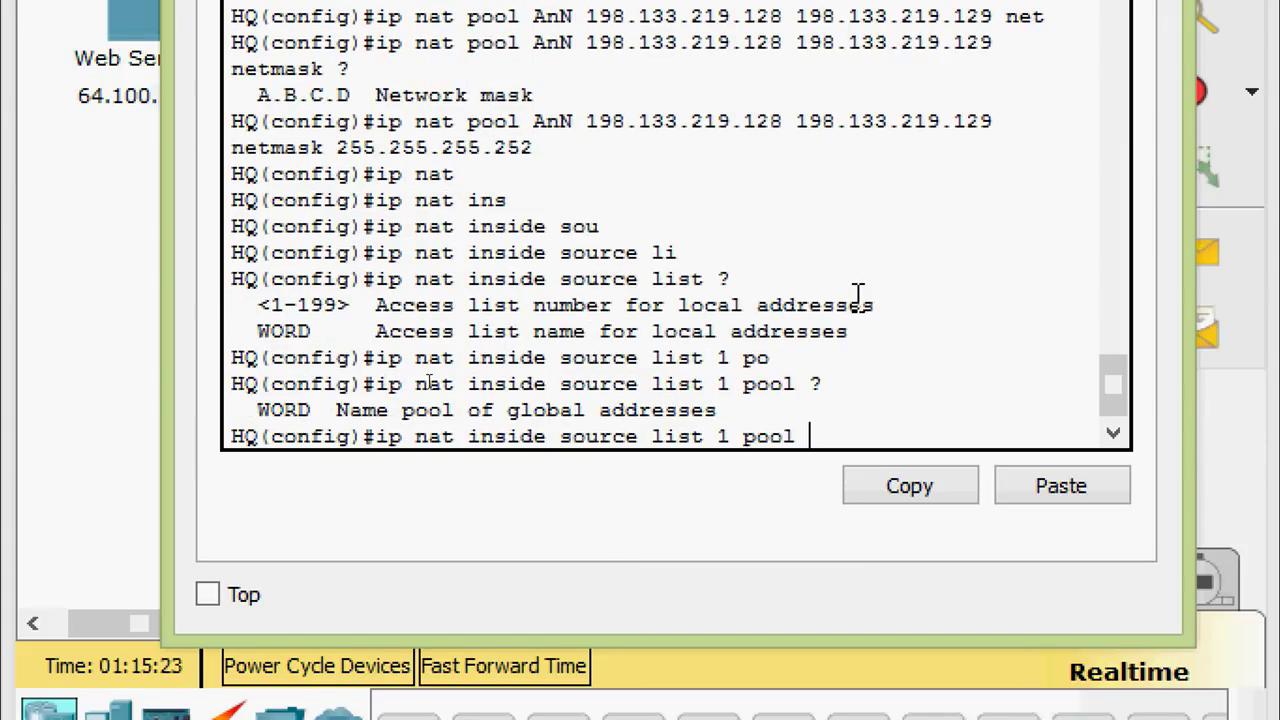
pyautogui.write('AnN over')
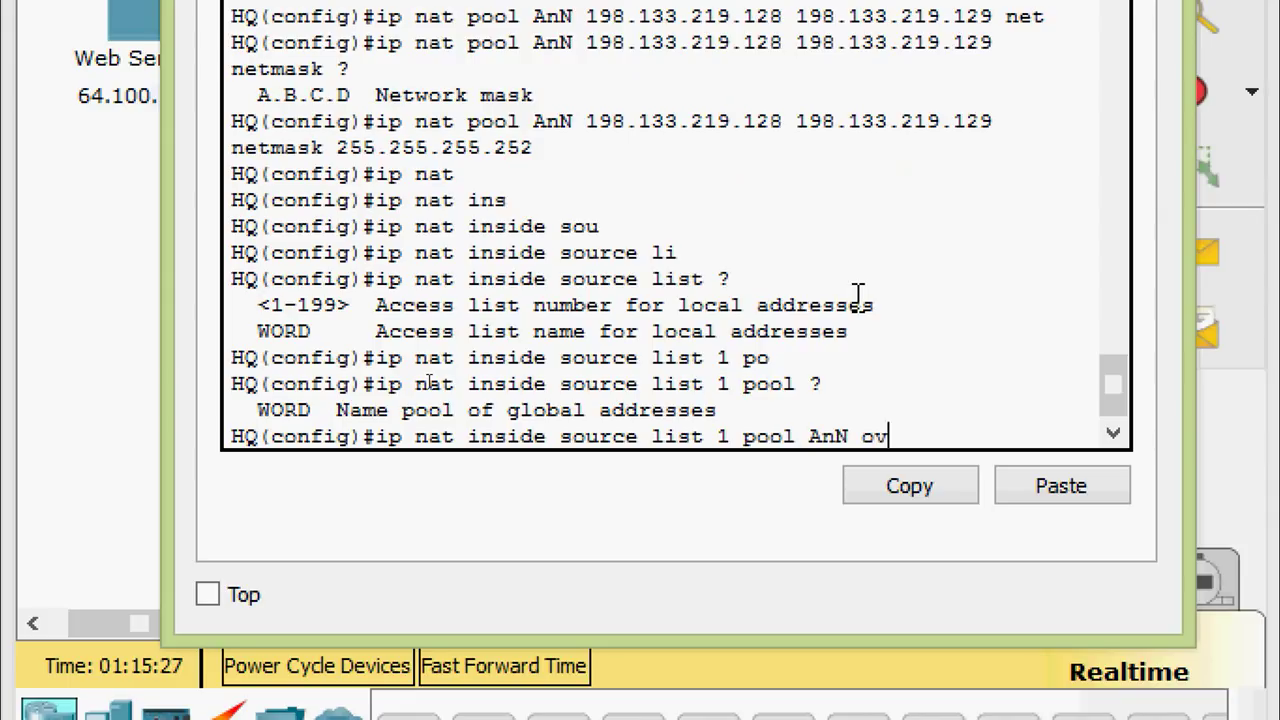
pyautogui.press('Tab')
pyautogui.press('Return')
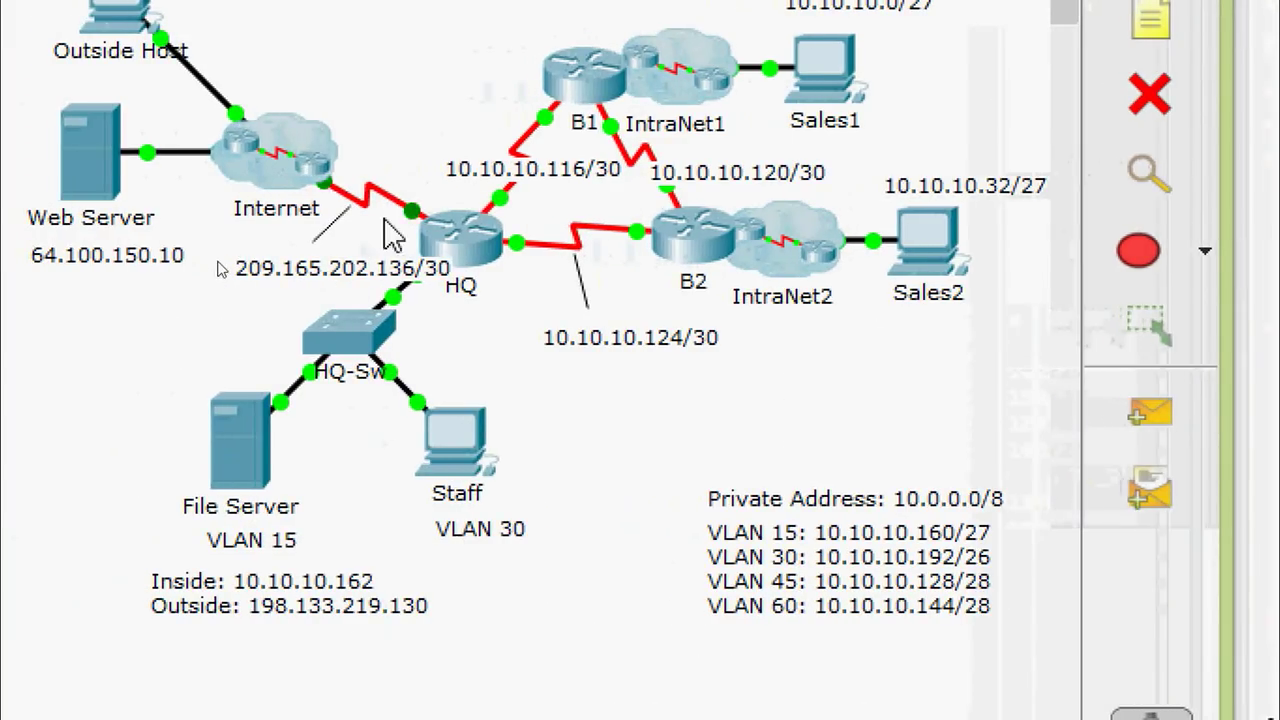
pyautogui.moveTo(422, 226)
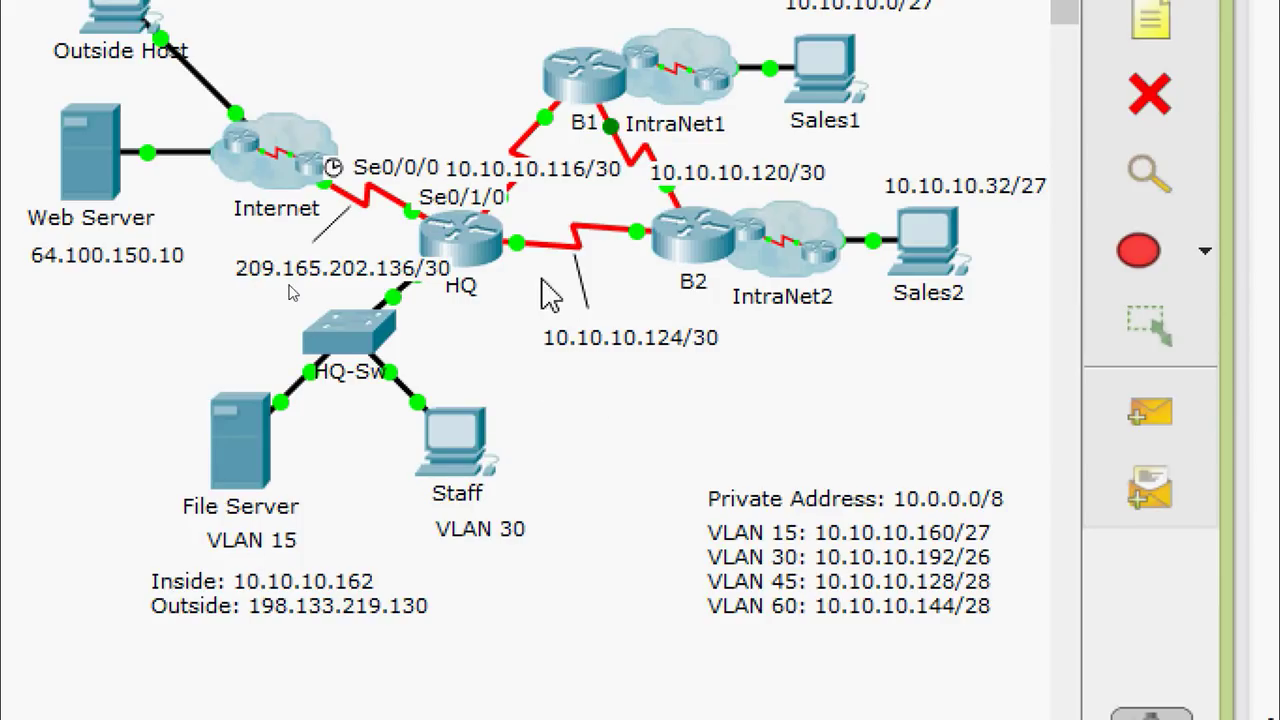
pyautogui.moveTo(525, 255)
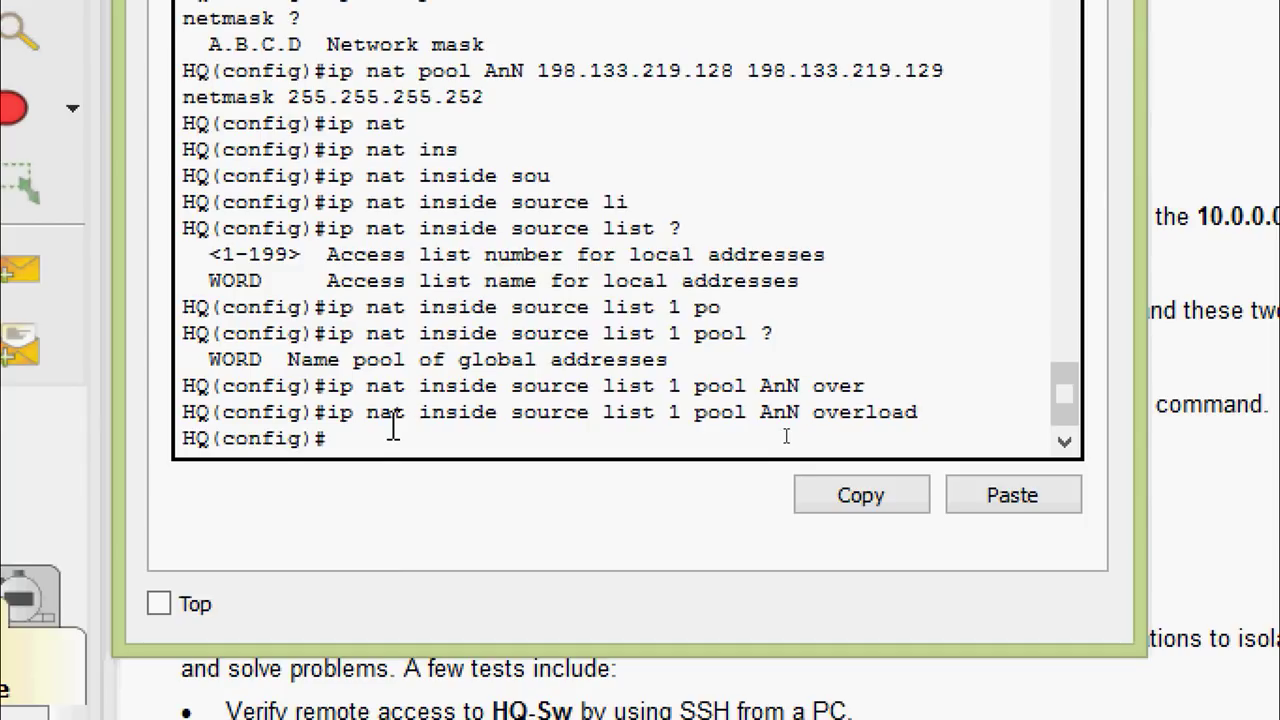
# Set serial 0/1/0 as the NAT outside interface
pyautogui.write('inter')
pyautogui.press('Tab')
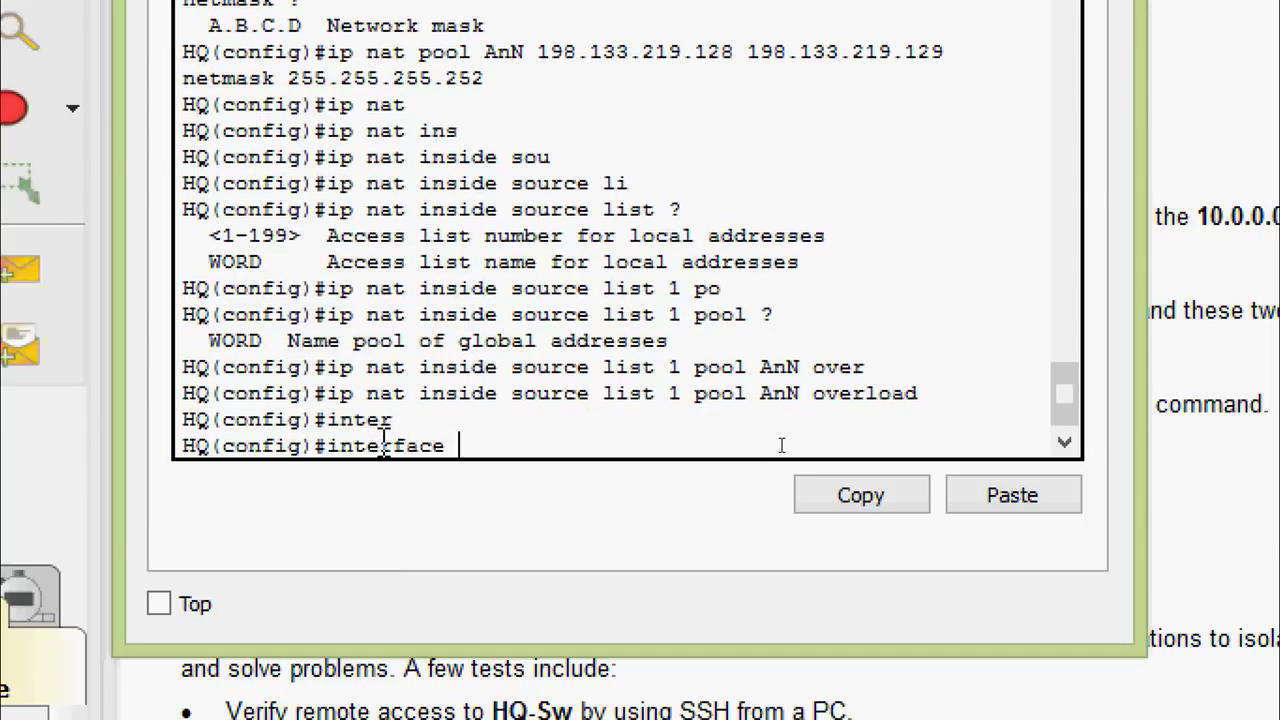
pyautogui.write('ser')
pyautogui.press('Tab')
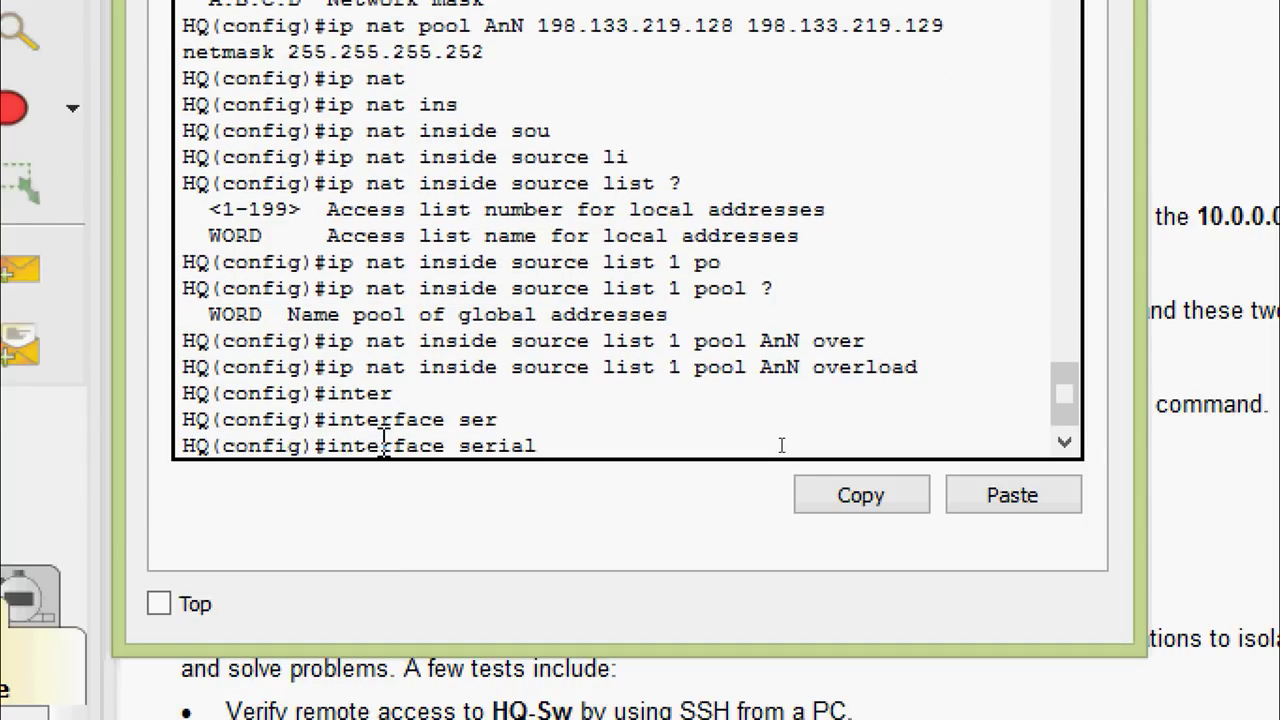
pyautogui.write('0/1/0')
pyautogui.press('Return')
pyautogui.write('ip nat')
pyautogui.press('Tab')
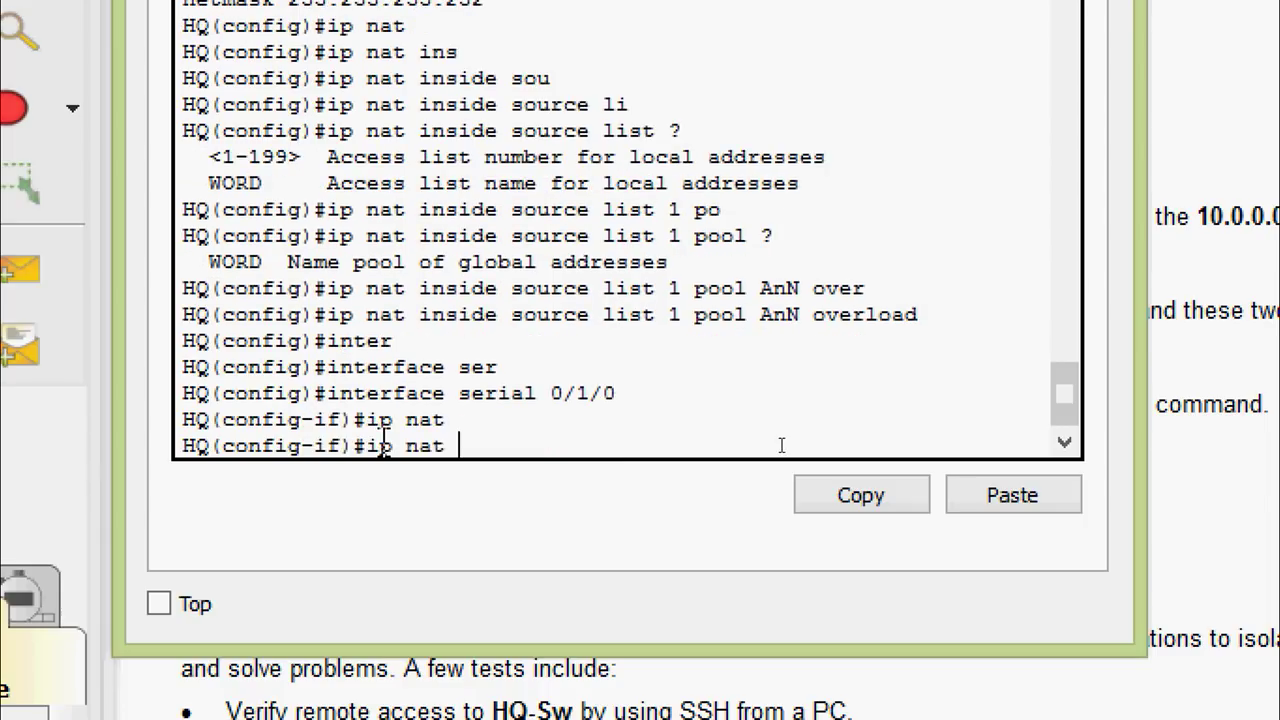
pyautogui.write('ou')
pyautogui.press('Tab')
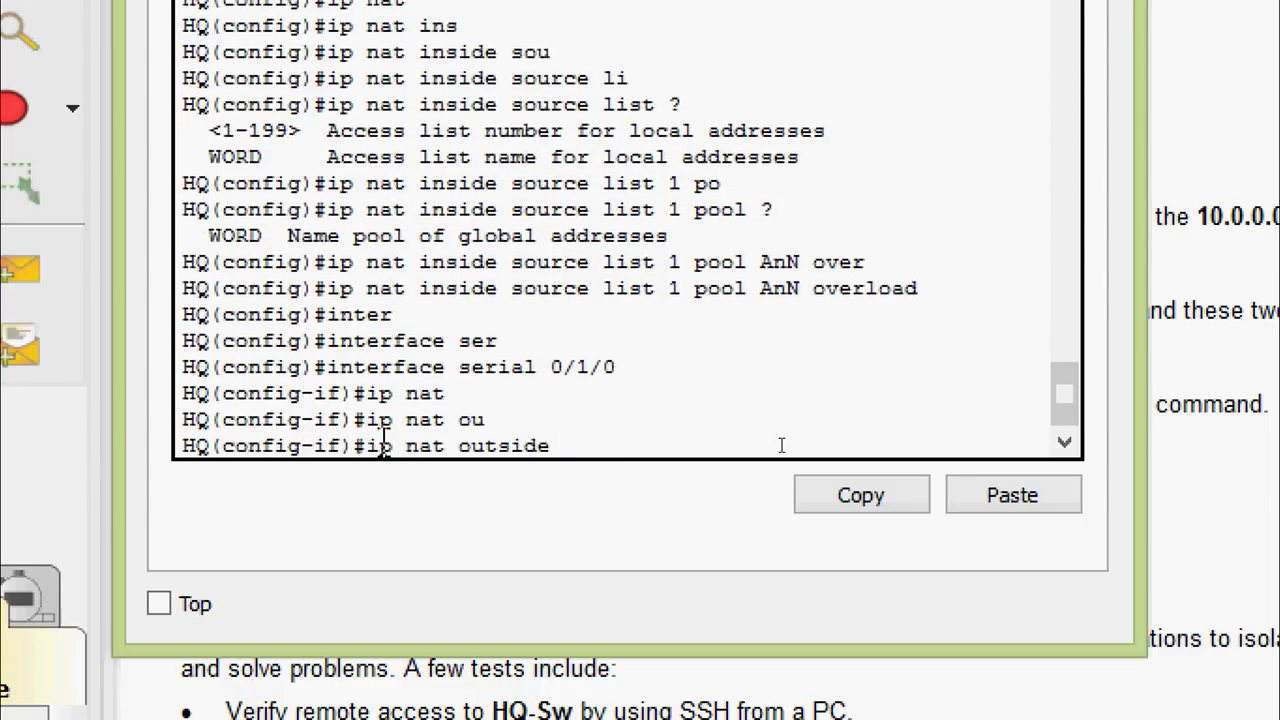
pyautogui.press('Return')
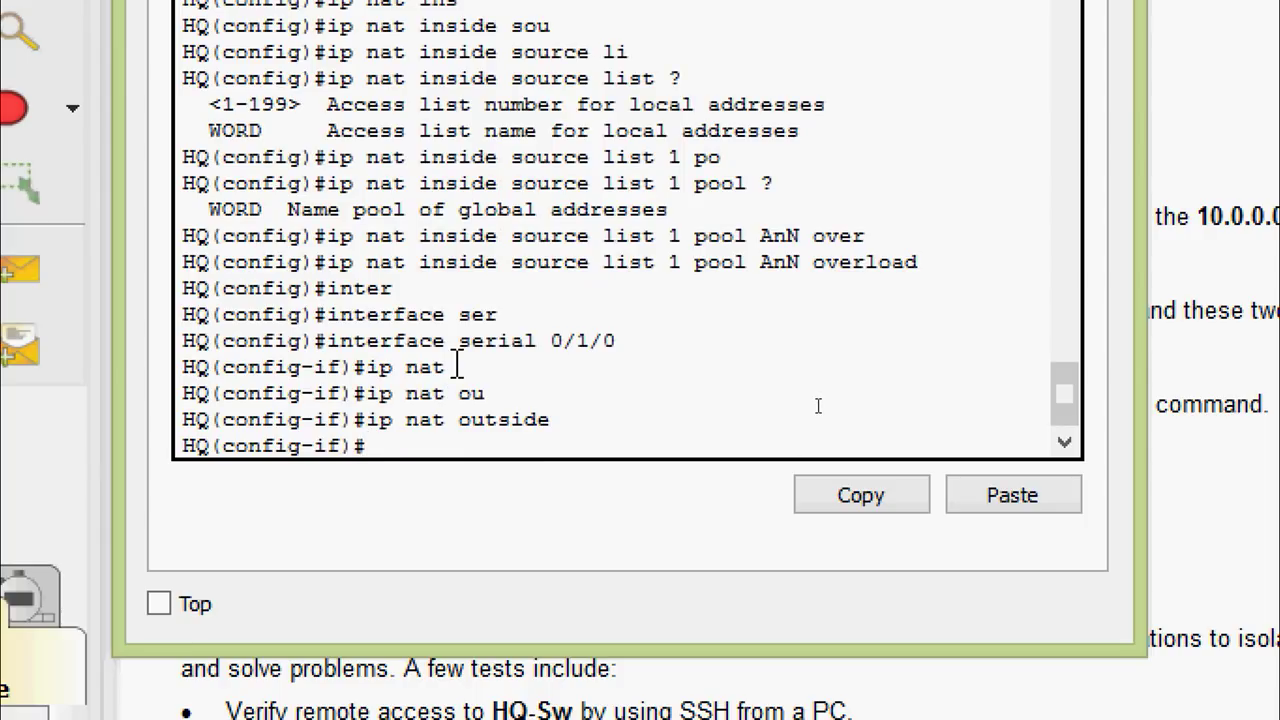
# Set serial 0/0/0 and serial 0/0/1 as NAT inside interfaces
pyautogui.press('Up')
pyautogui.press('Up')
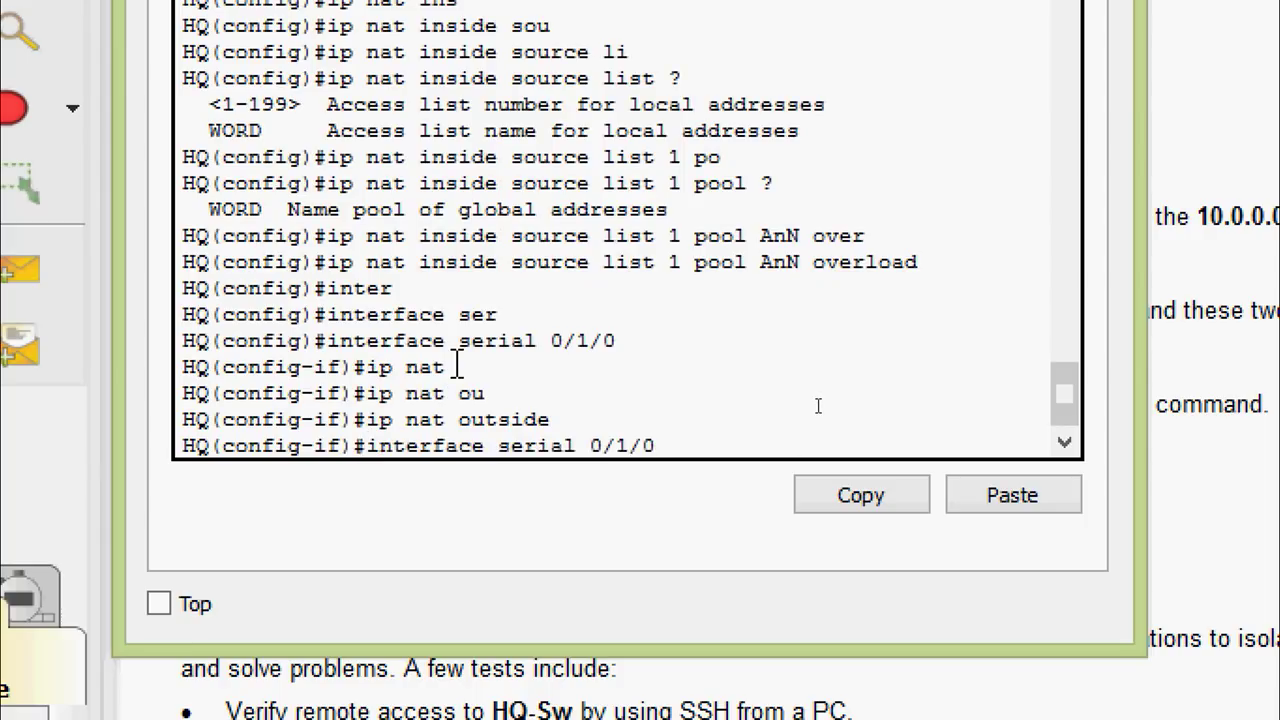
pyautogui.press('BackSpace')
pyautogui.press('BackSpace')
pyautogui.press('BackSpace')
pyautogui.write('0/0')
pyautogui.press('Return')
pyautogui.write('ip nat')
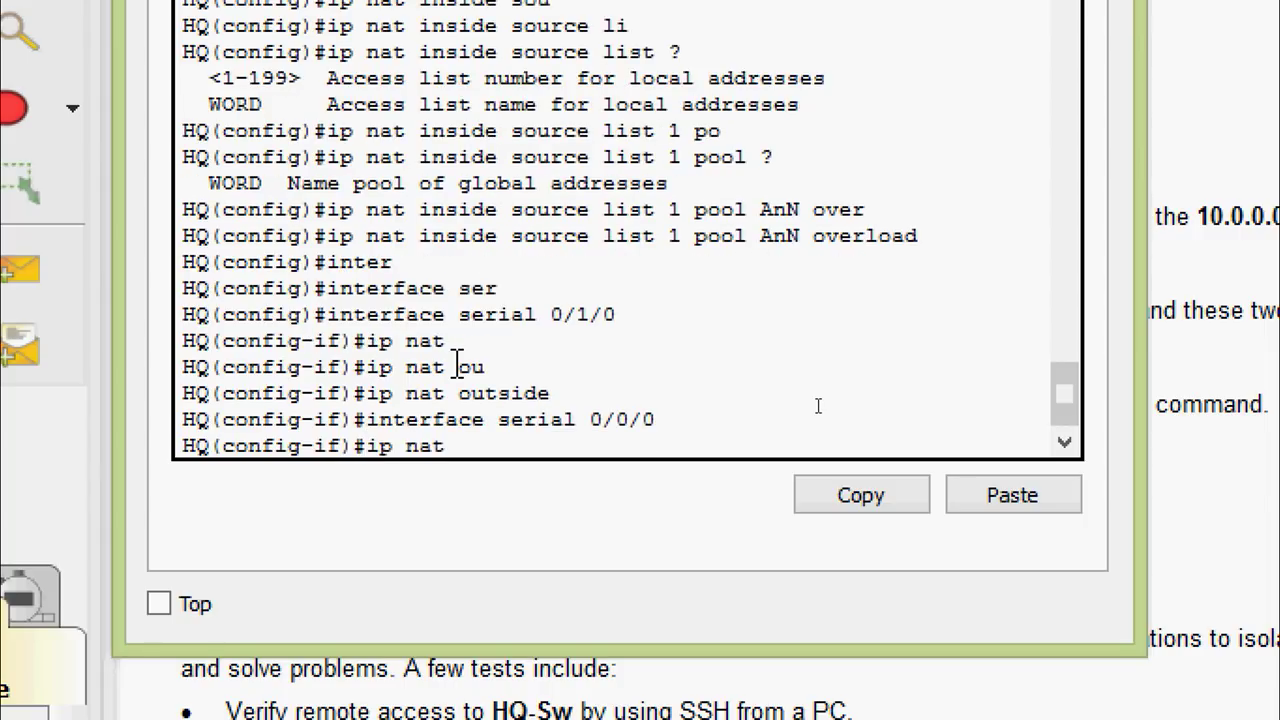
pyautogui.press('Tab')
pyautogui.write('in')
pyautogui.press('Tab')
pyautogui.press('Return')
pyautogui.press('Up')
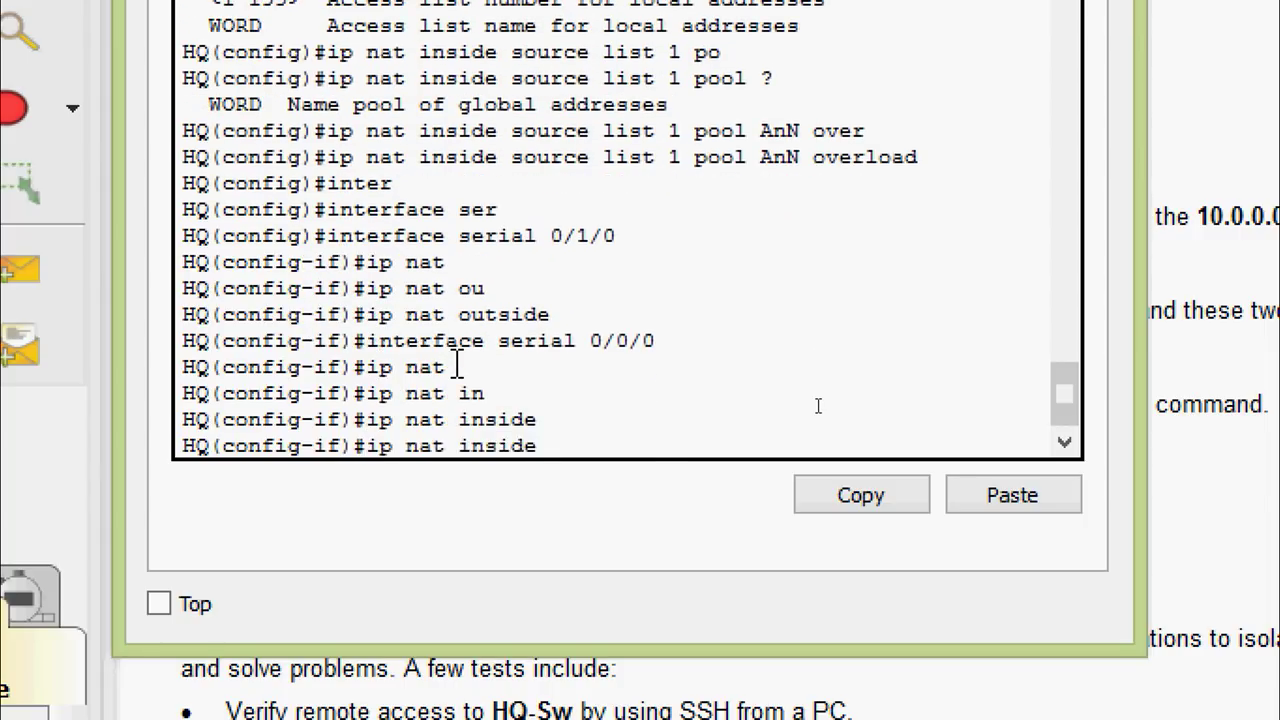
pyautogui.press('Up')
pyautogui.press('BackSpace')
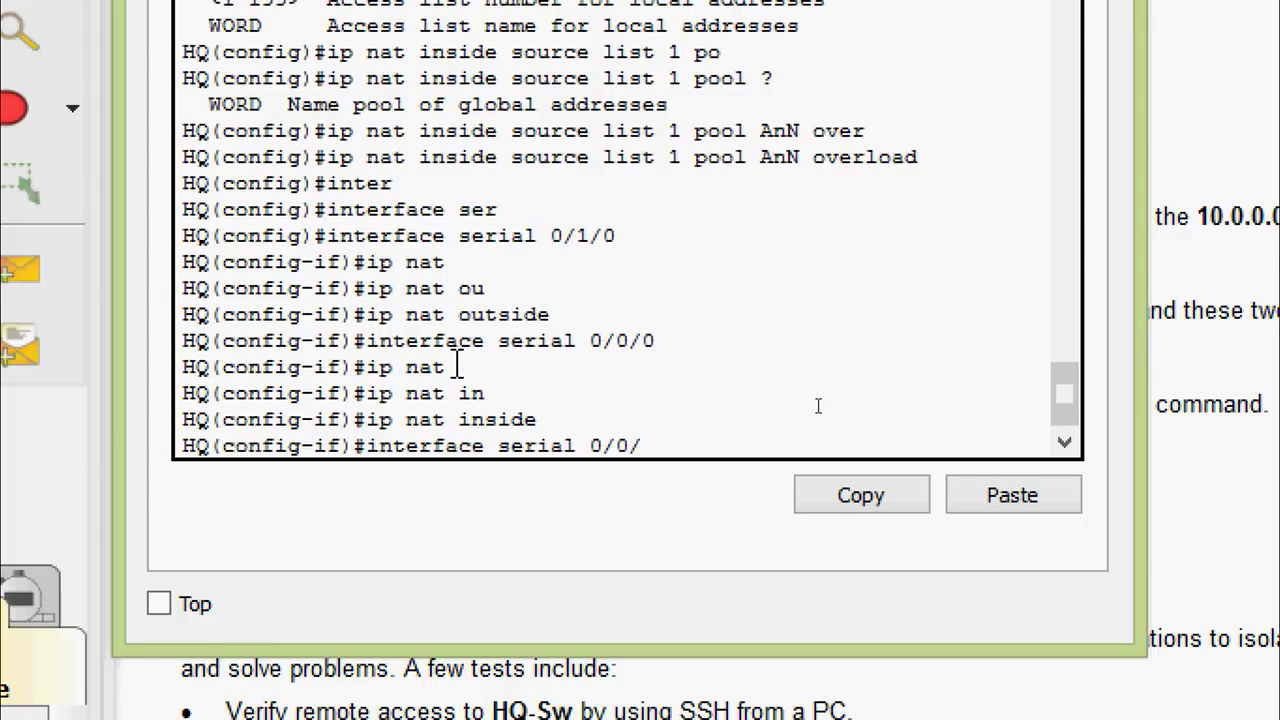
pyautogui.write('1')
pyautogui.press('Return')
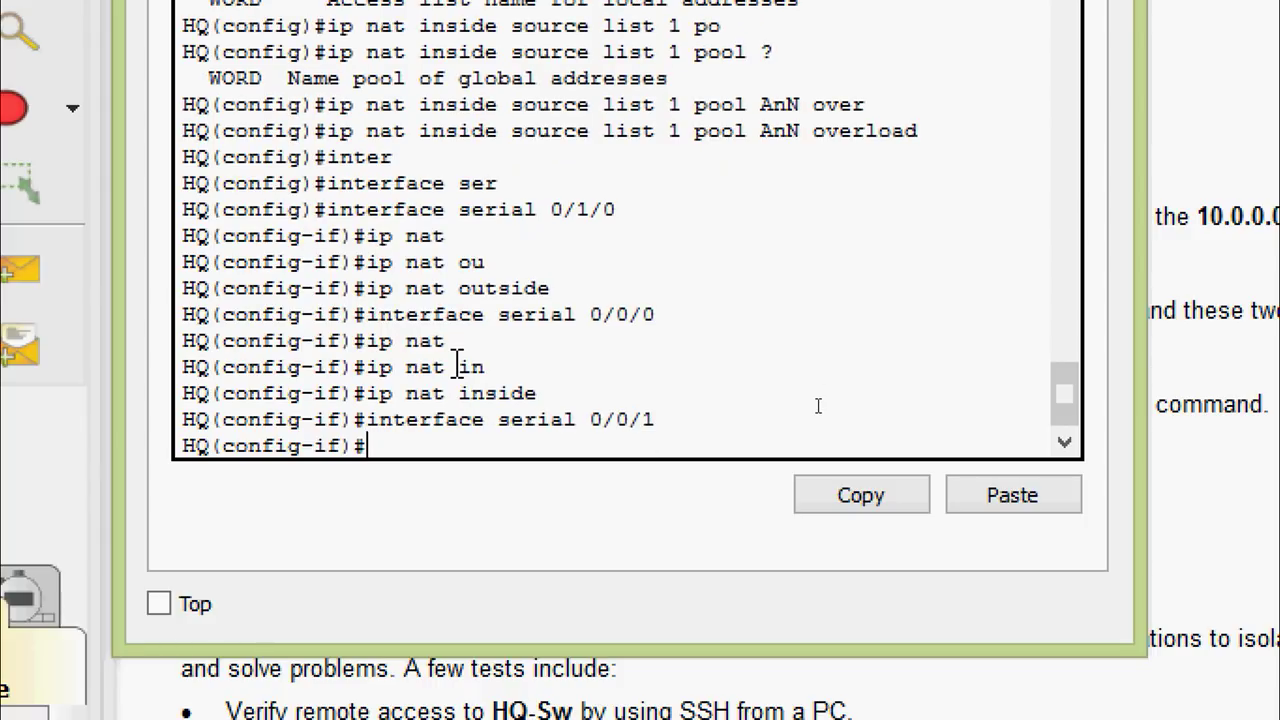
pyautogui.press('Up')
pyautogui.press('Up')
pyautogui.press('Return')
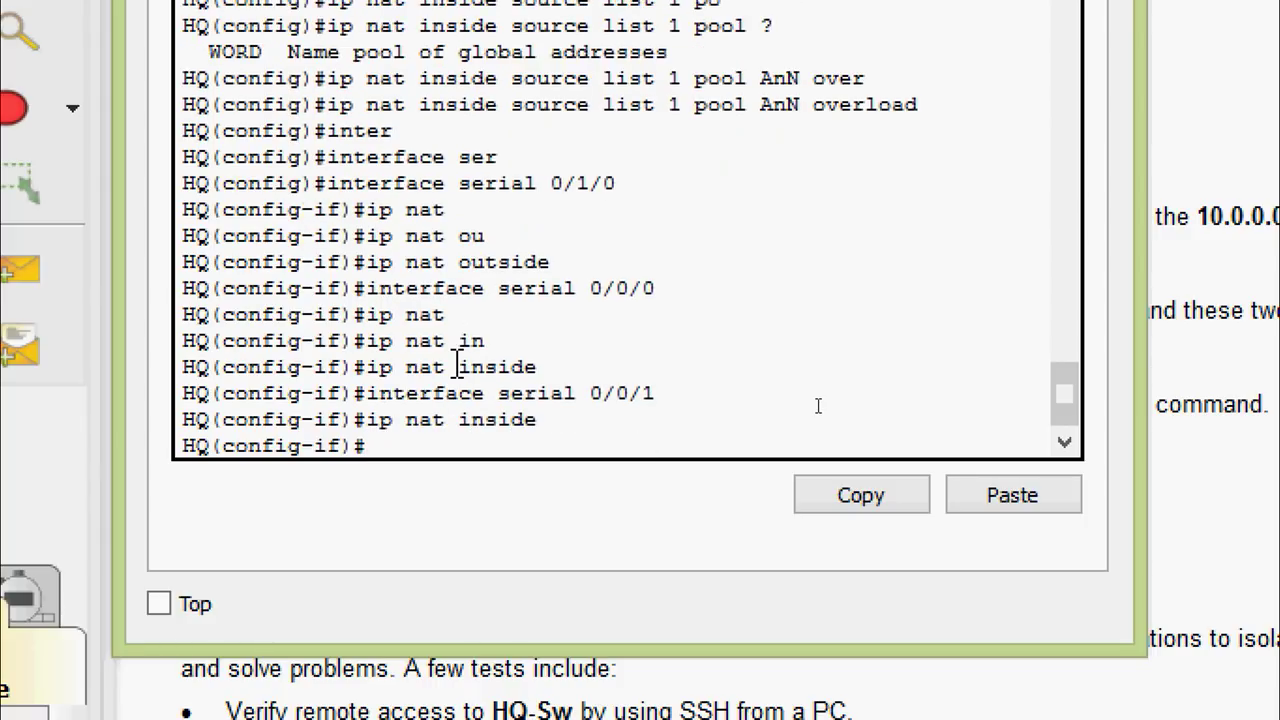
# Set subinterface GigabitEthernet 0/0.15 as NAT inside
pyautogui.write('exit')
pyautogui.press('Return')
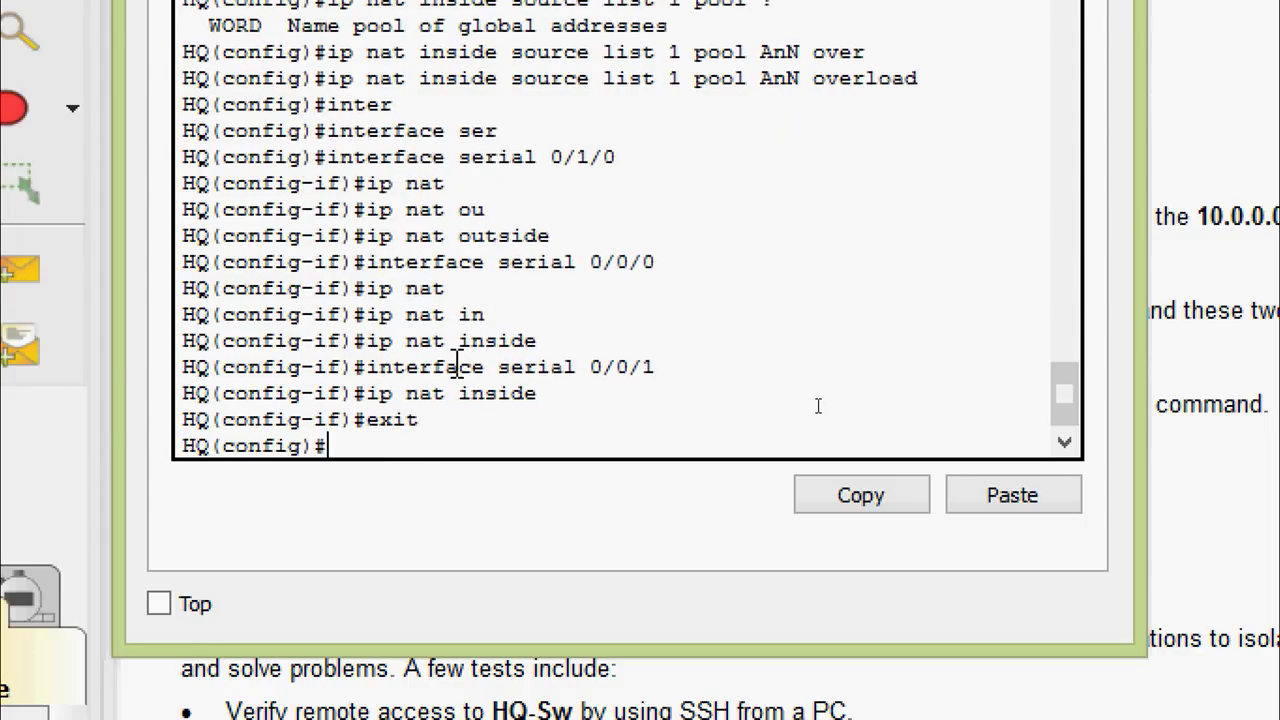
pyautogui.write('inter')
pyautogui.press('Tab')
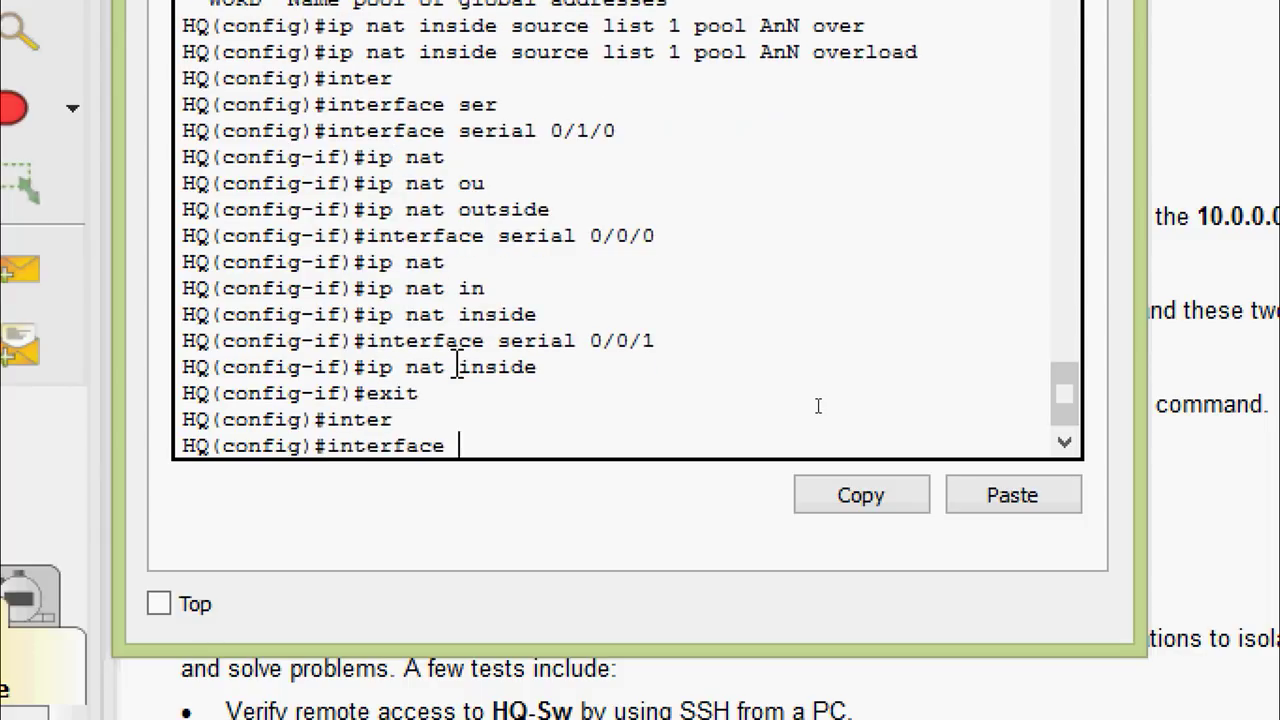
pyautogui.write('gi')
pyautogui.press('Tab')
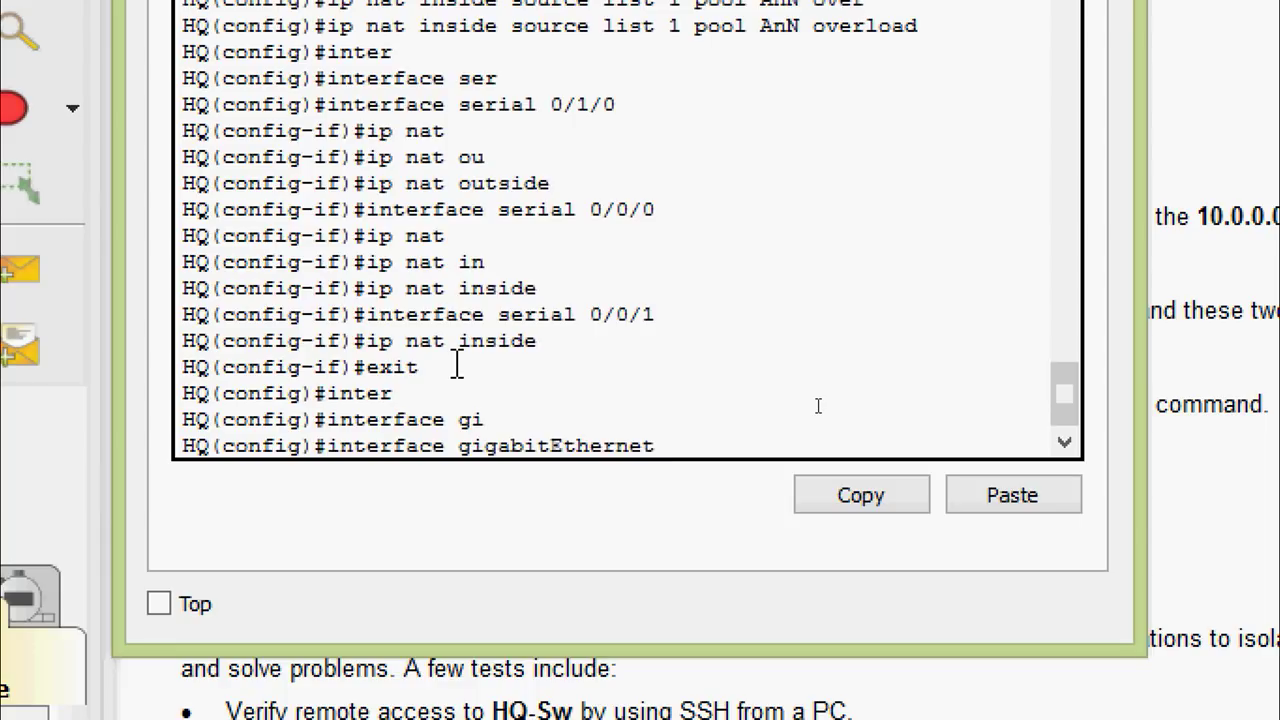
pyautogui.write('0/0.15')
pyautogui.press('Return')
pyautogui.press('Up')
pyautogui.press('Up')
pyautogui.press('Up')
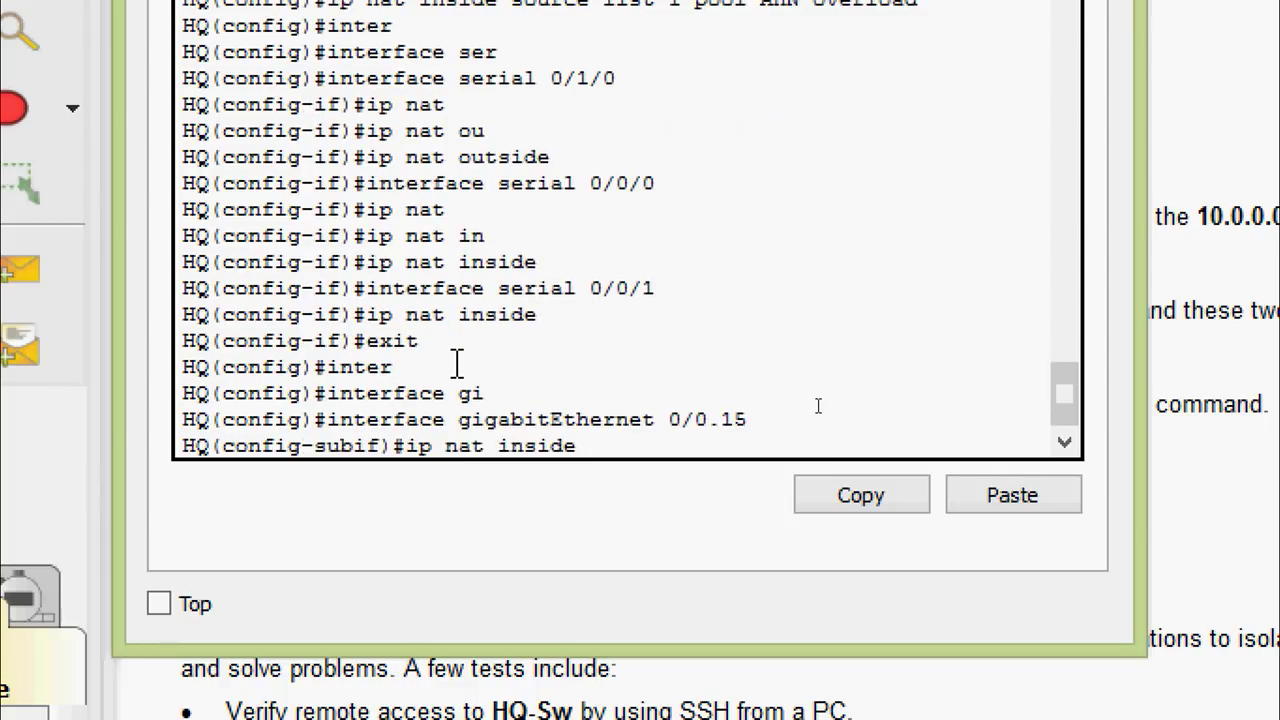
pyautogui.press('Return')
# Set subinterface GigabitEthernet 0/0.30 as NAT inside
pyautogui.press('Up')
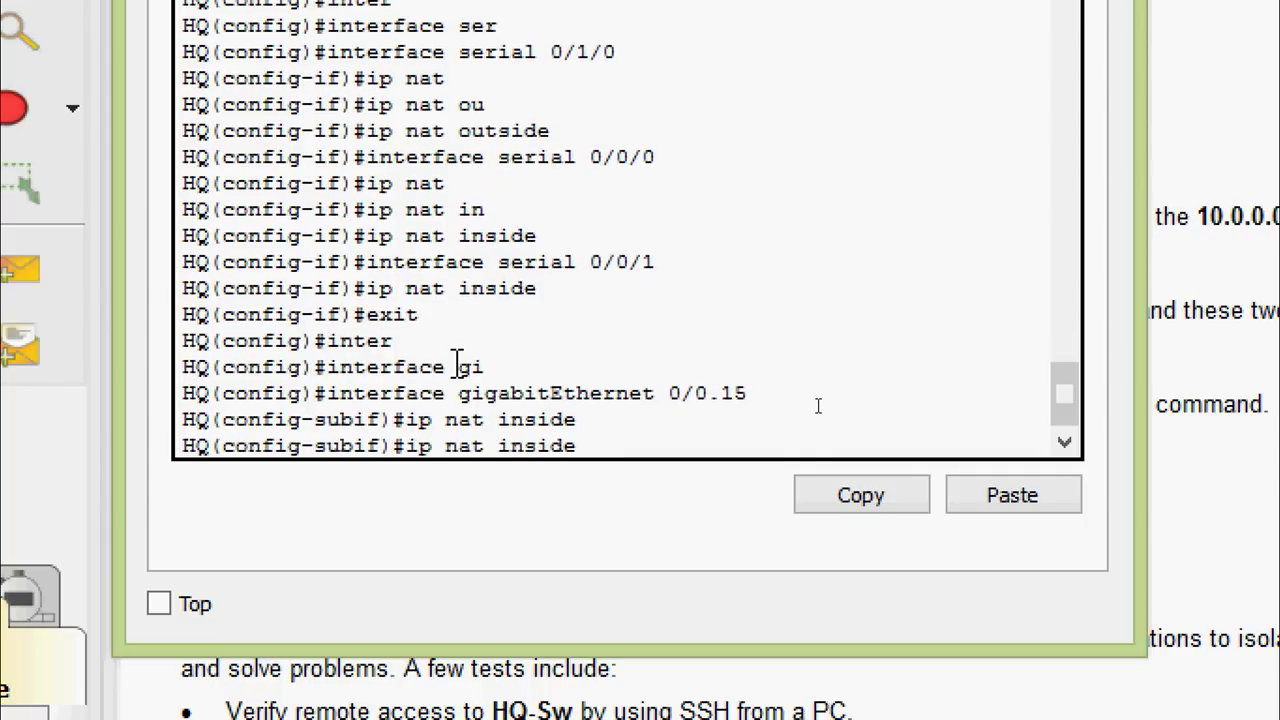
pyautogui.press('Up')
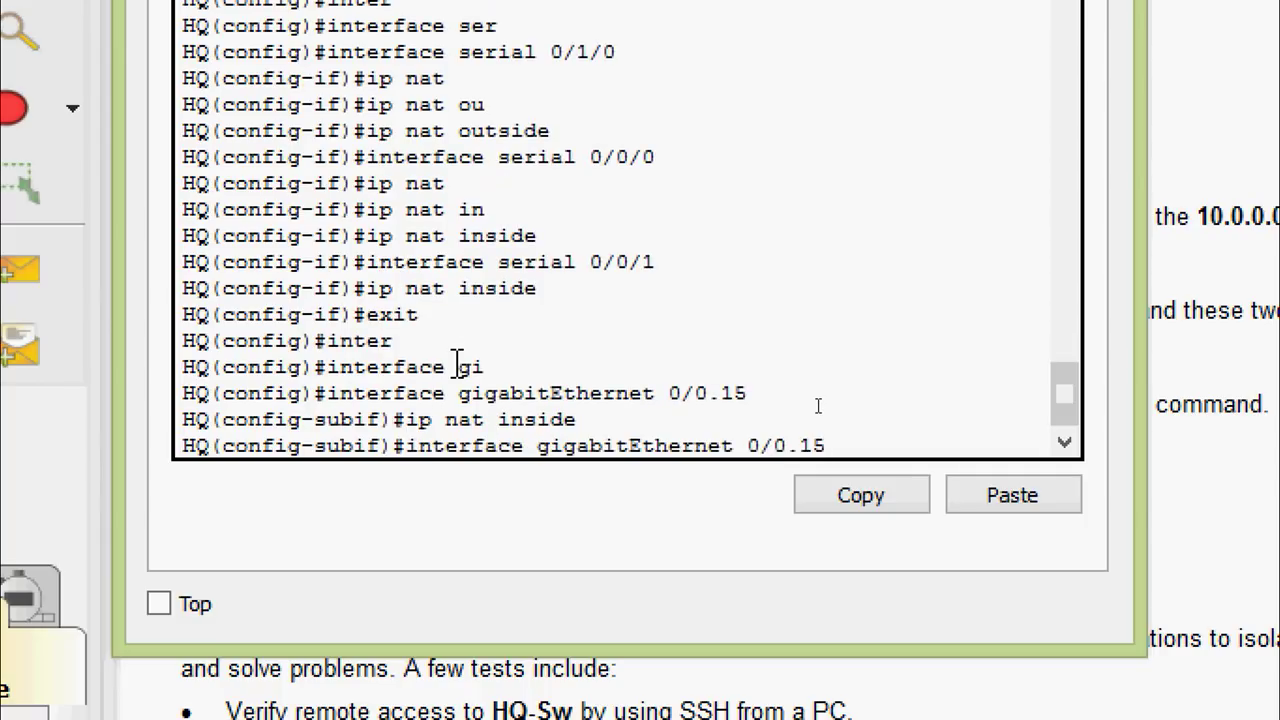
pyautogui.press('BackSpace')
pyautogui.press('BackSpace')
pyautogui.write('30')
pyautogui.press('Return')
pyautogui.press('Up')
pyautogui.press('Up')
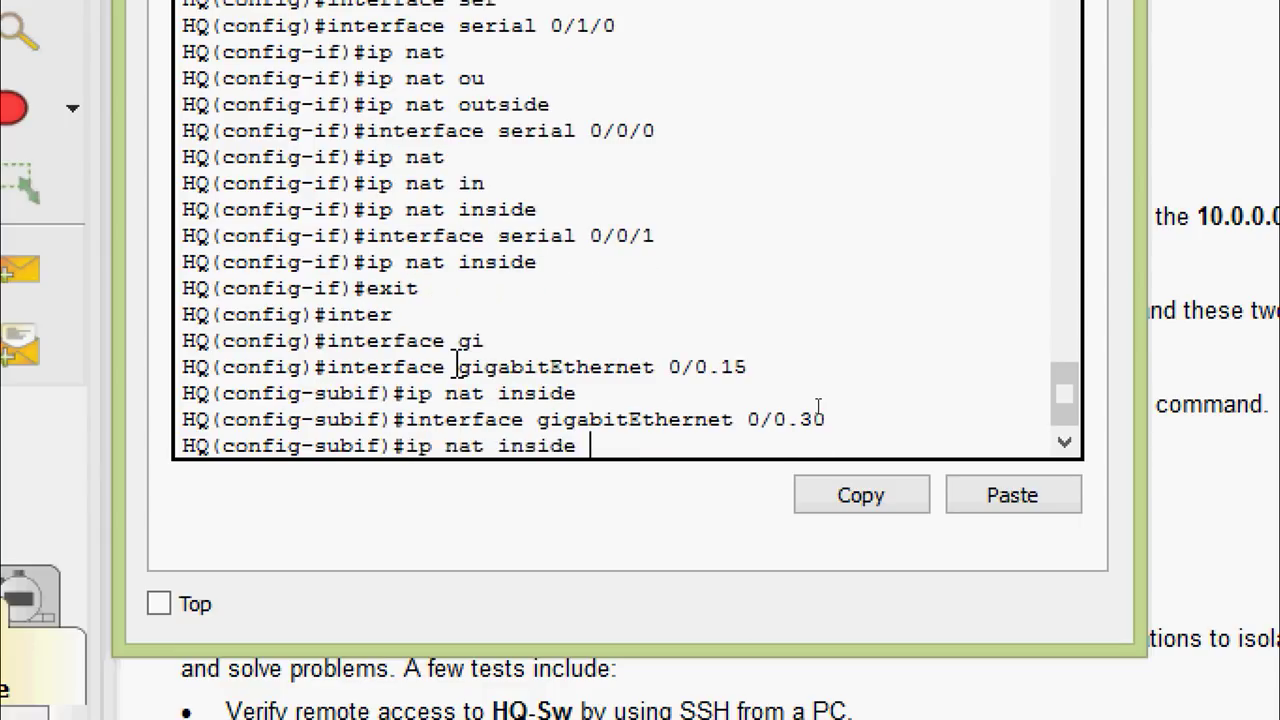
pyautogui.press('Up')
pyautogui.press('Down')
pyautogui.press('Return')
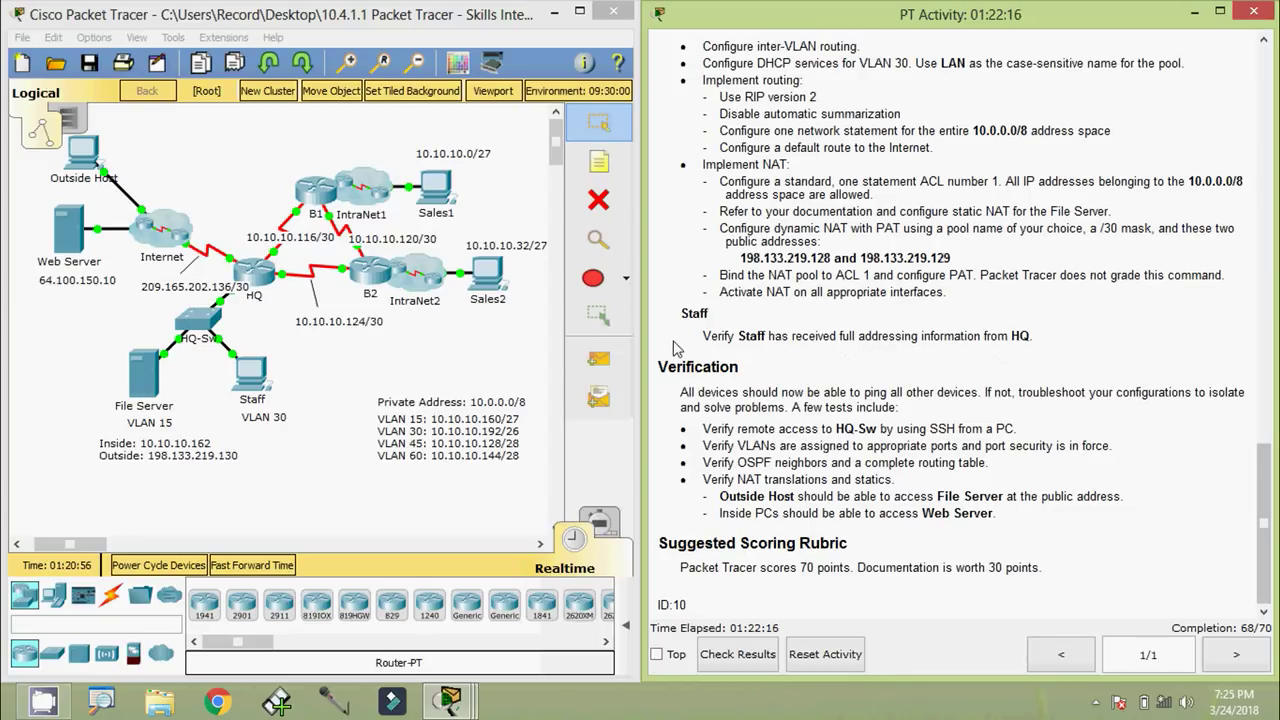
# Switch the Staff PC's IP Configuration from static to DHCP
pyautogui.click(307, 482)
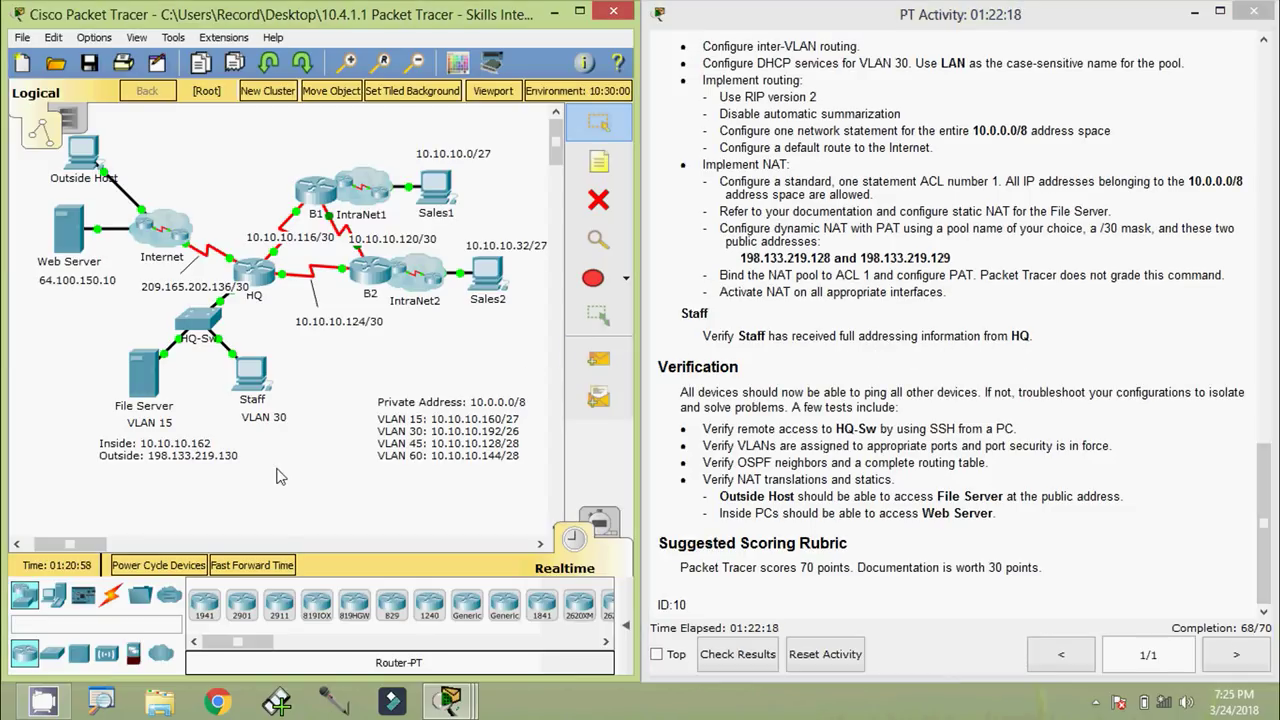
pyautogui.click(254, 378)
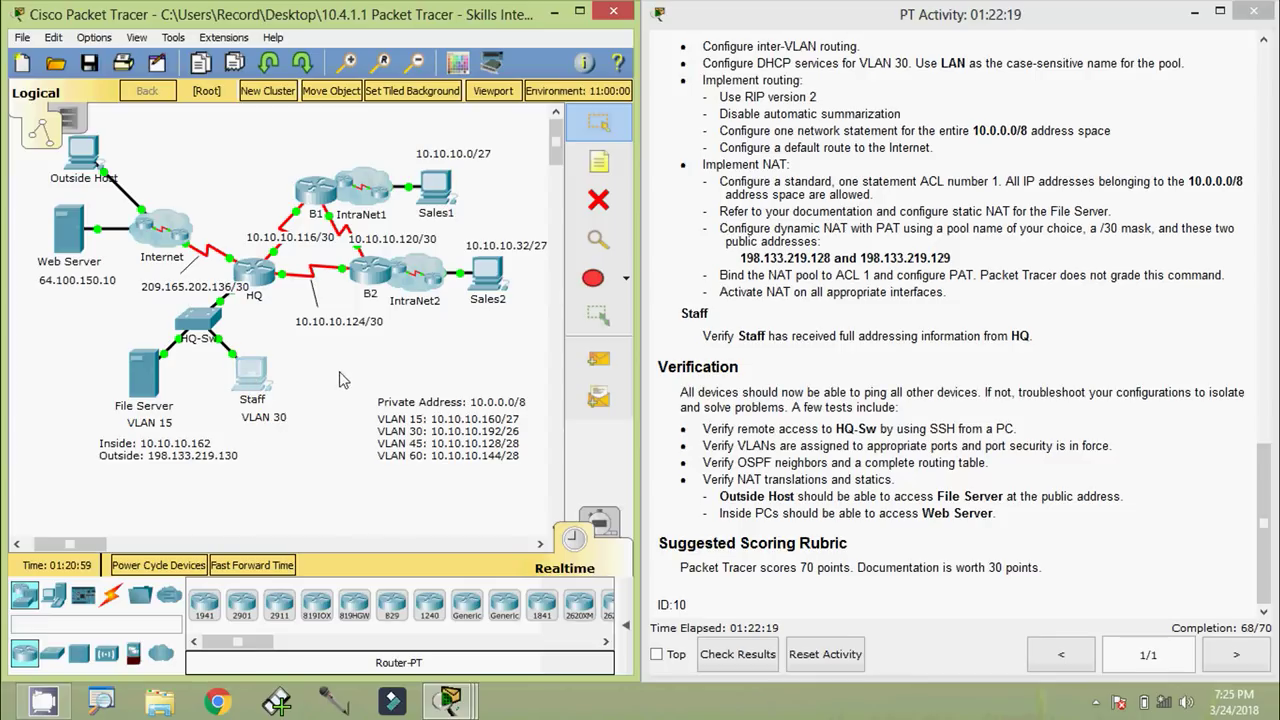
pyautogui.click(400, 171)
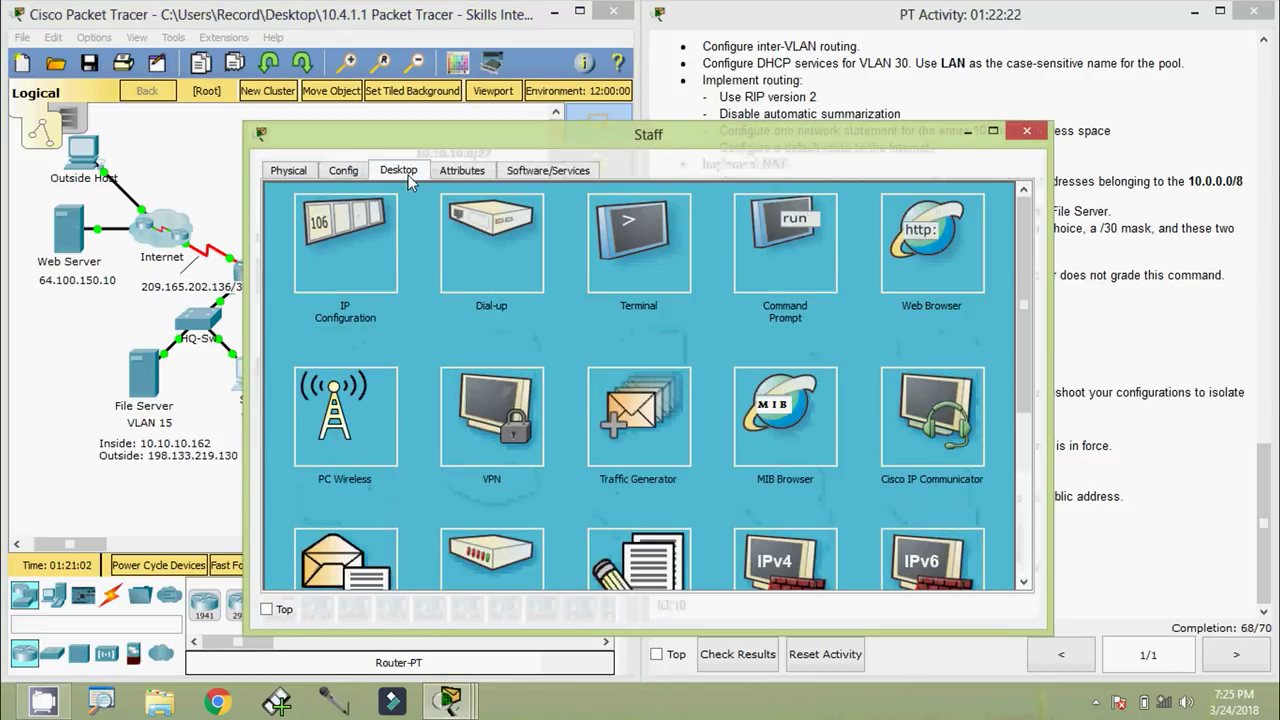
pyautogui.click(365, 267)
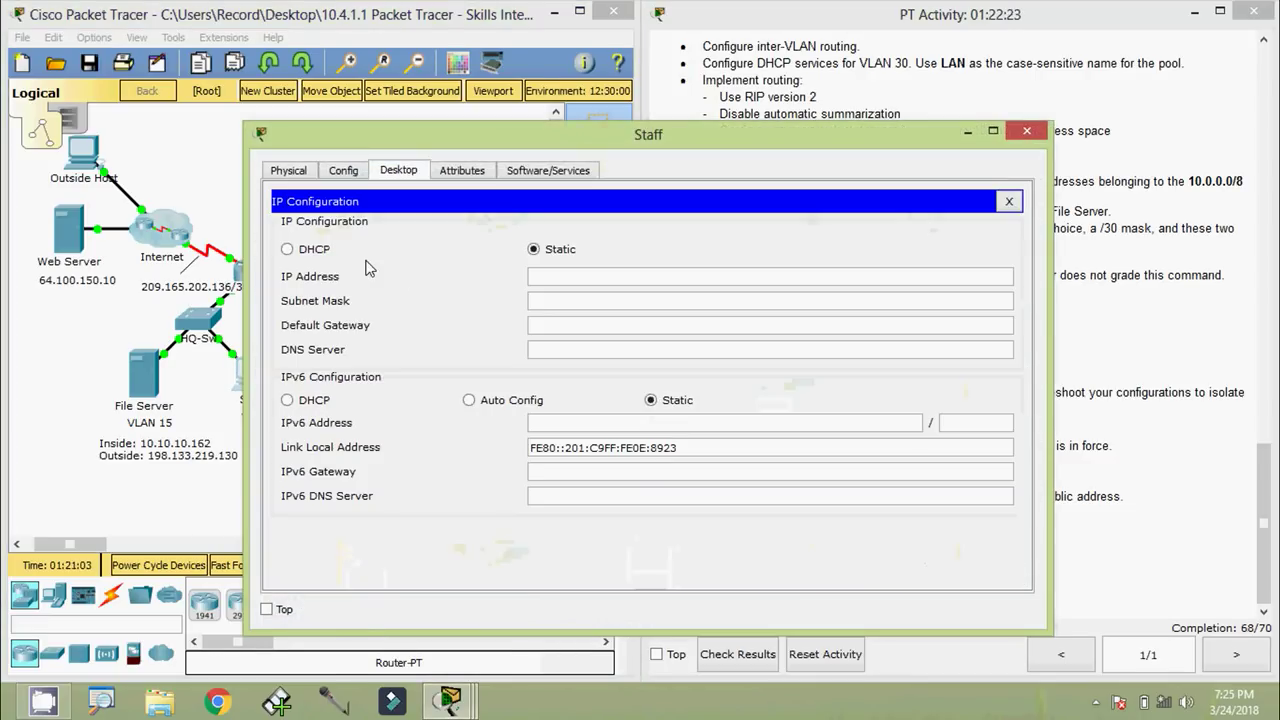
pyautogui.click(287, 250)
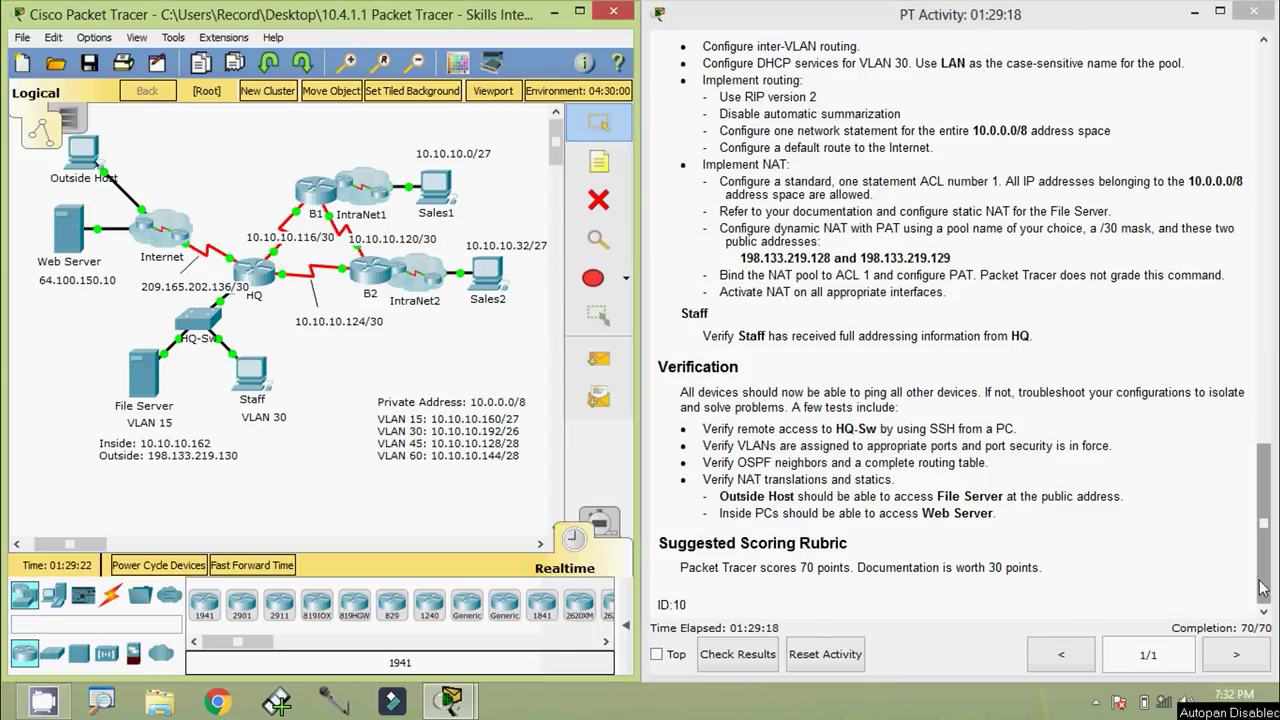
# Copy the HQ-Sw address 10.10.10.146 and open the Sales1 Command Prompt
pyautogui.moveTo(1262, 590); pyautogui.dragTo(1258, 185)
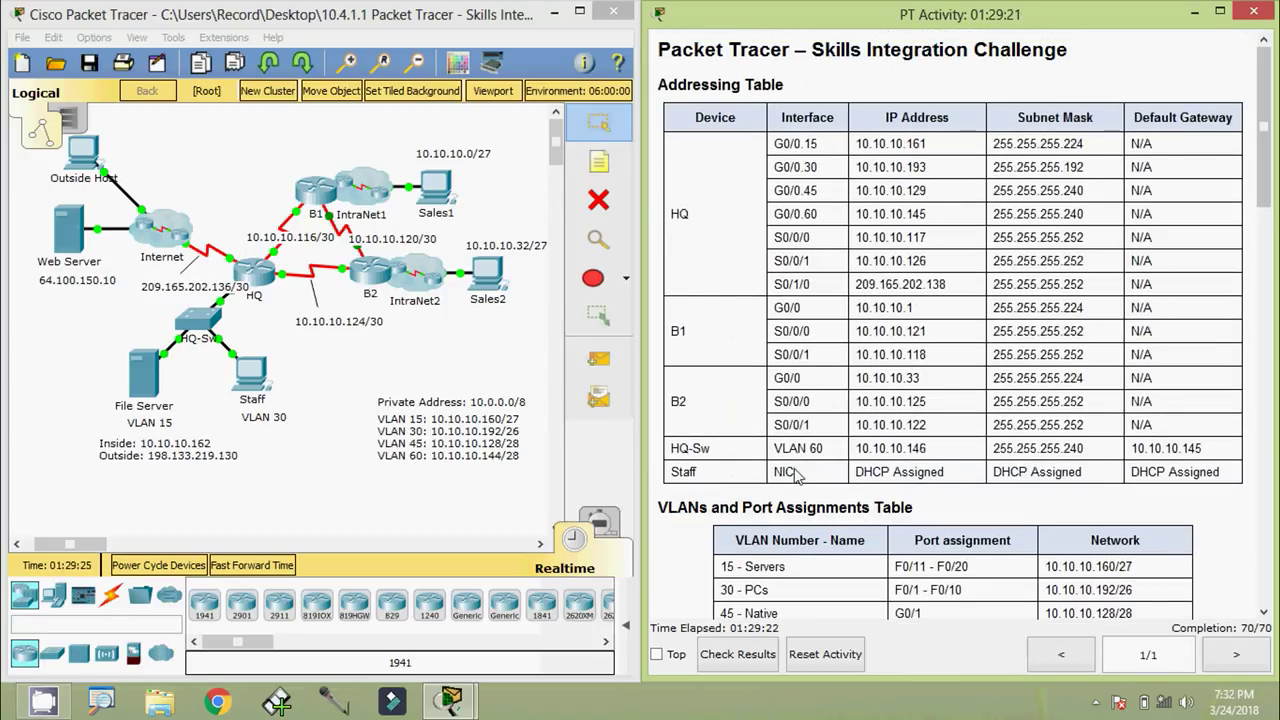
pyautogui.moveTo(858, 449); pyautogui.dragTo(936, 452)
pyautogui.hotkey('ctrl', 'c')
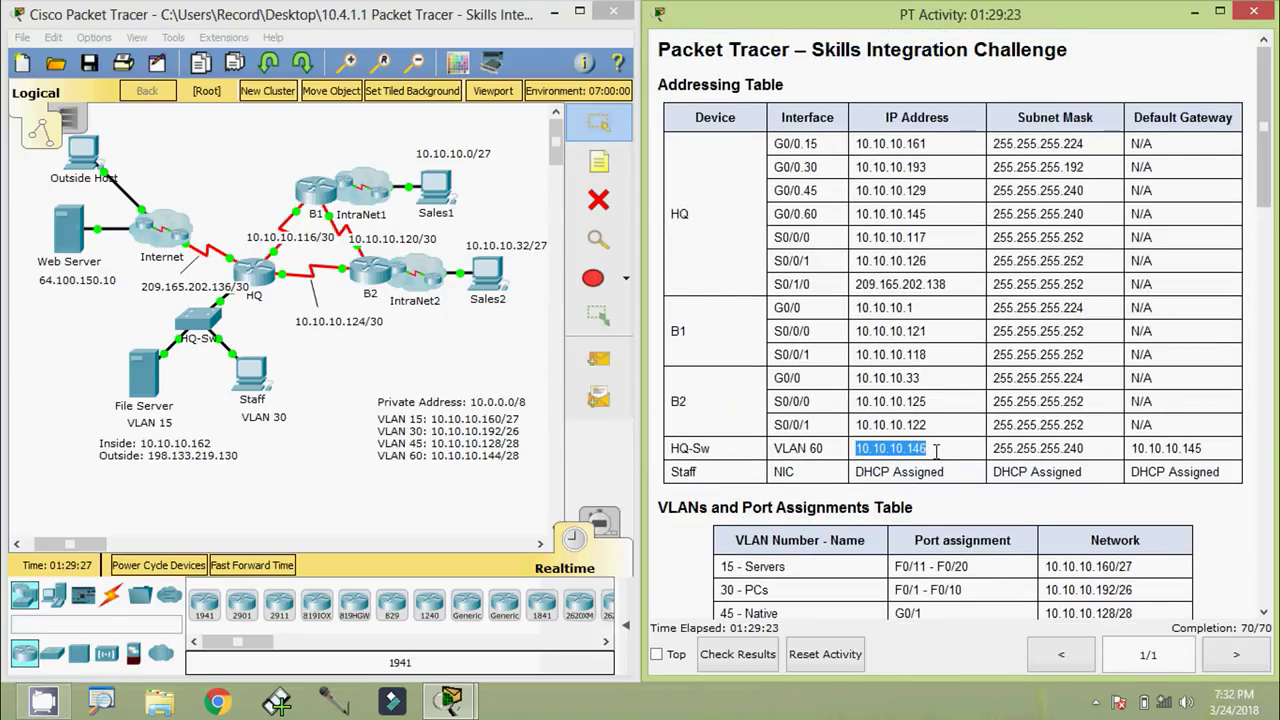
pyautogui.click(446, 192)
pyautogui.click(408, 174)
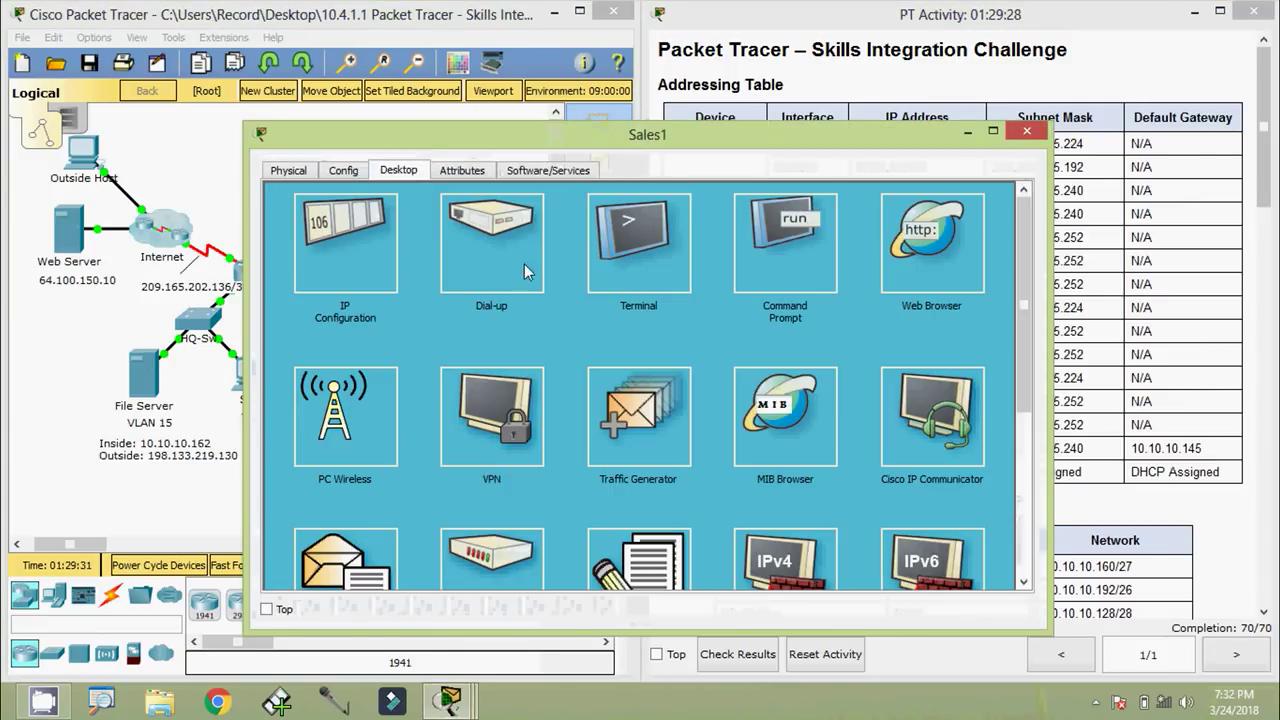
pyautogui.click(795, 245)
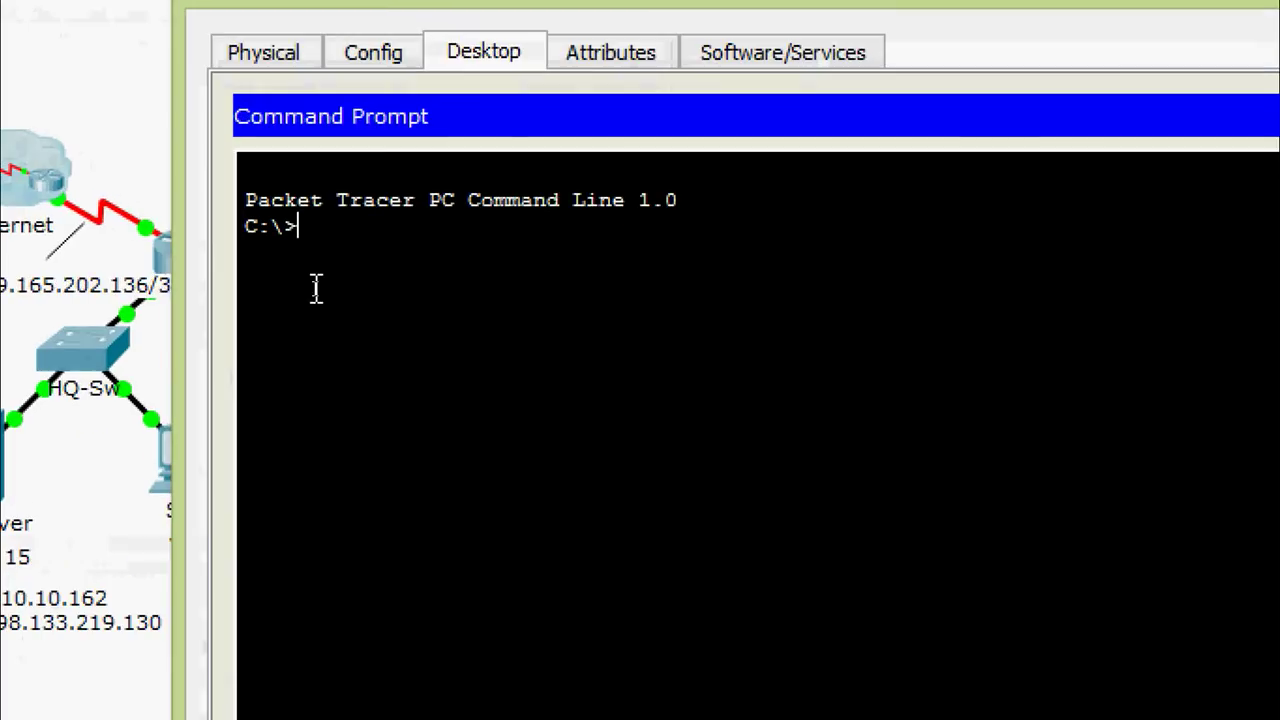
# Run 'ssh -l Admin 10.10.10.146' and log in with the password
pyautogui.write('ssh -l')
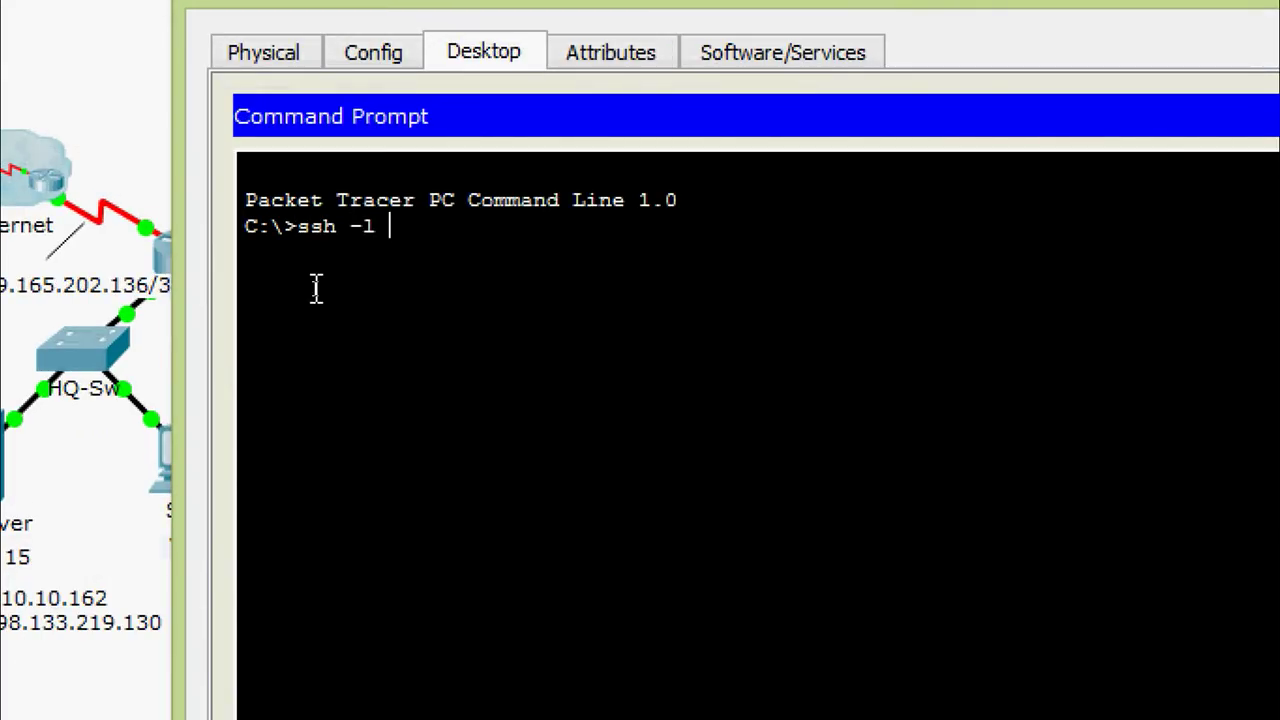
pyautogui.write(' Admin')
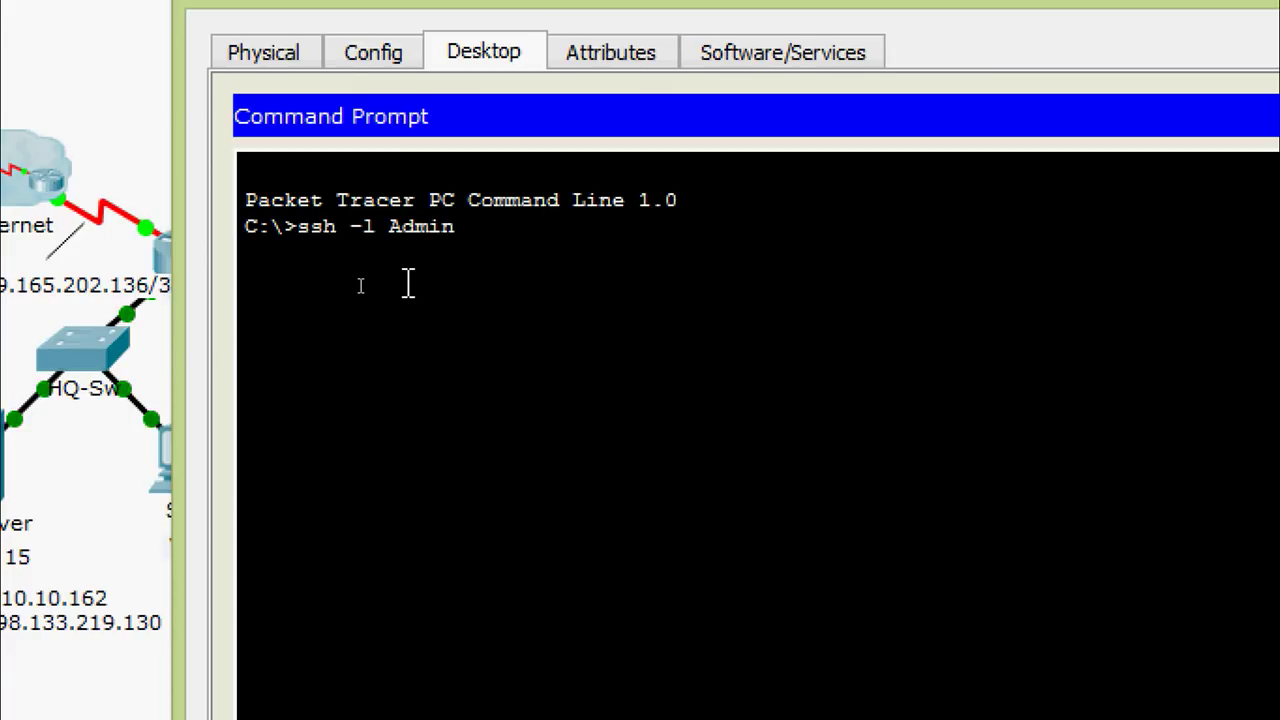
pyautogui.rightClick(489, 245)
pyautogui.click(517, 318)
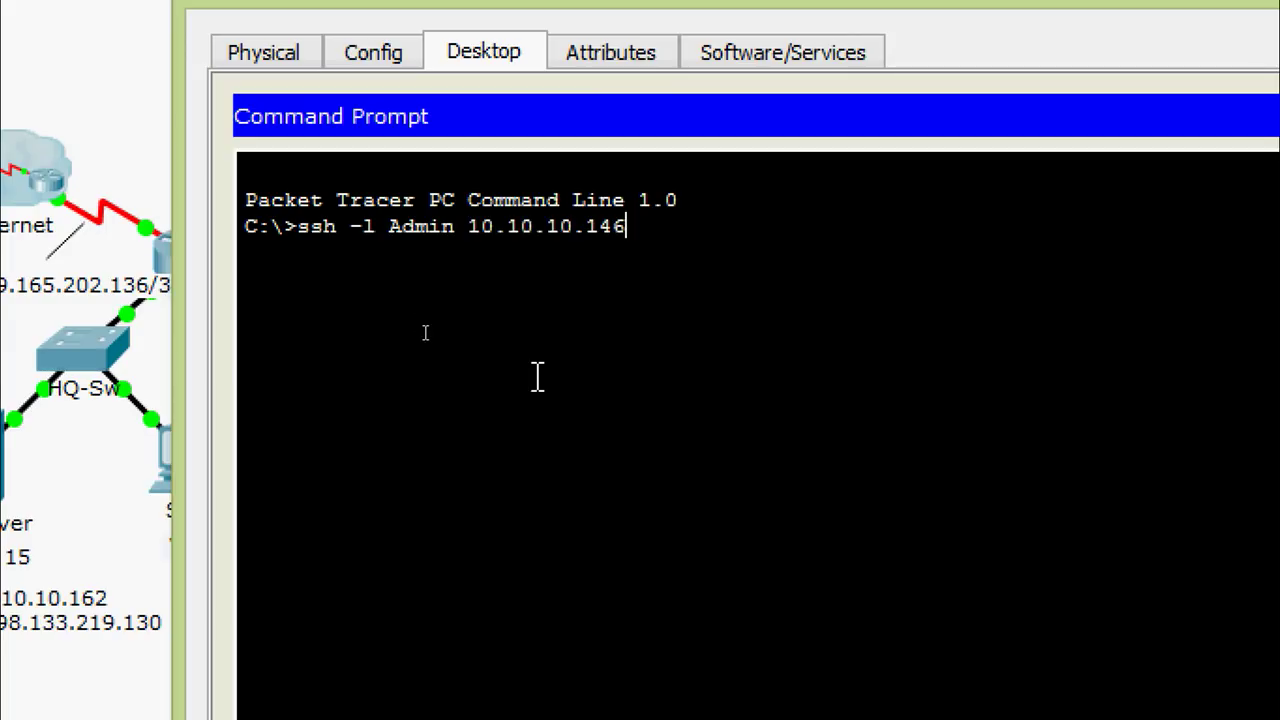
pyautogui.press('Return')
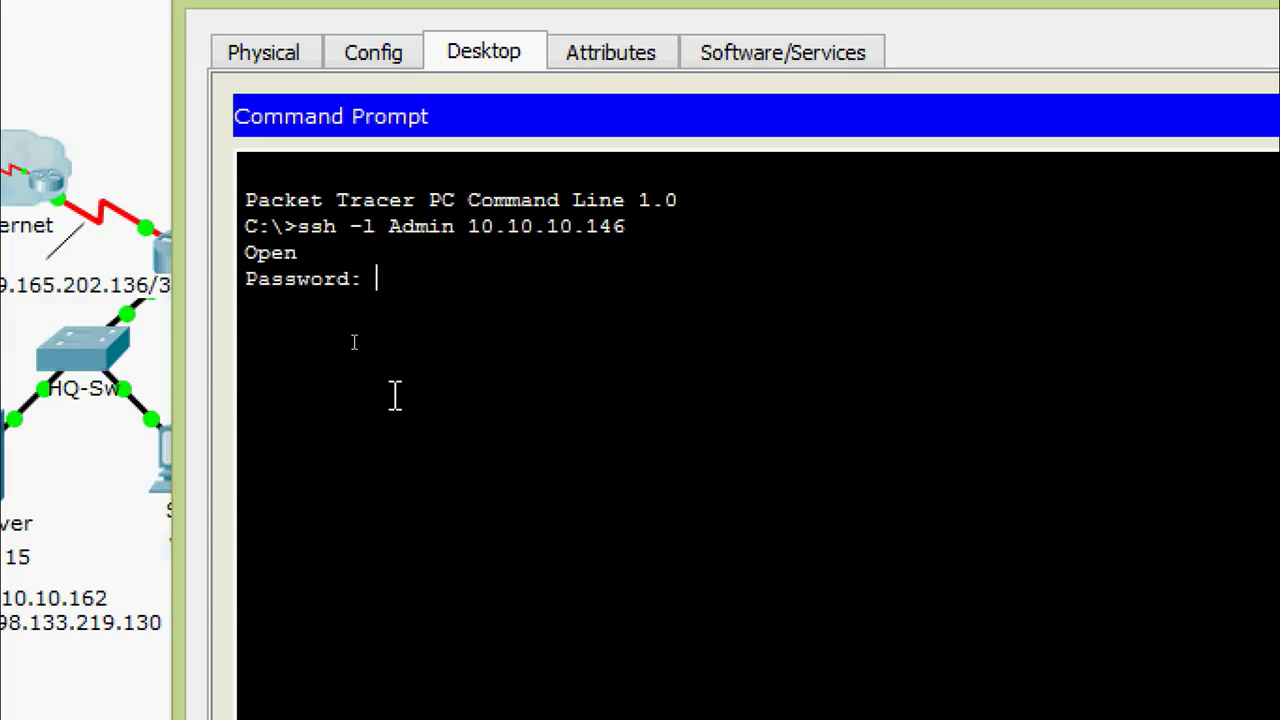
pyautogui.press('Return')
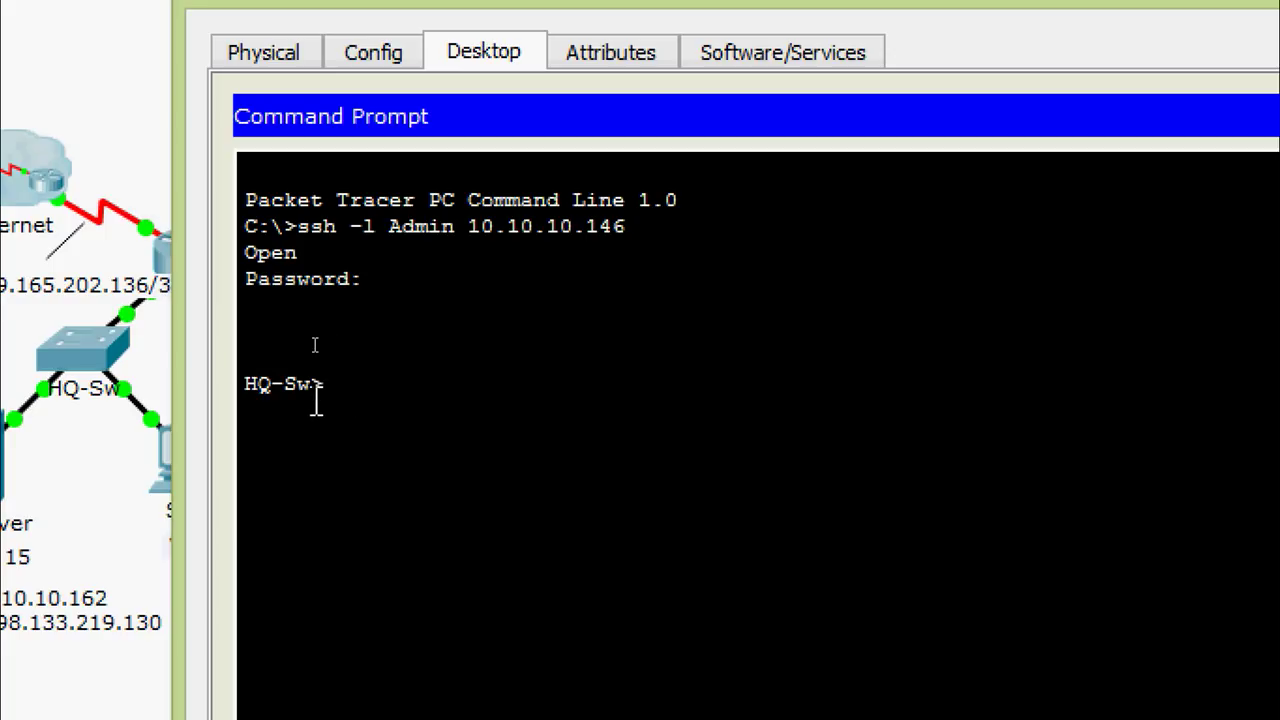
# Highlight the HQ-Sw prompt and the ssh command to confirm the session
pyautogui.moveTo(333, 389); pyautogui.dragTo(248, 396)
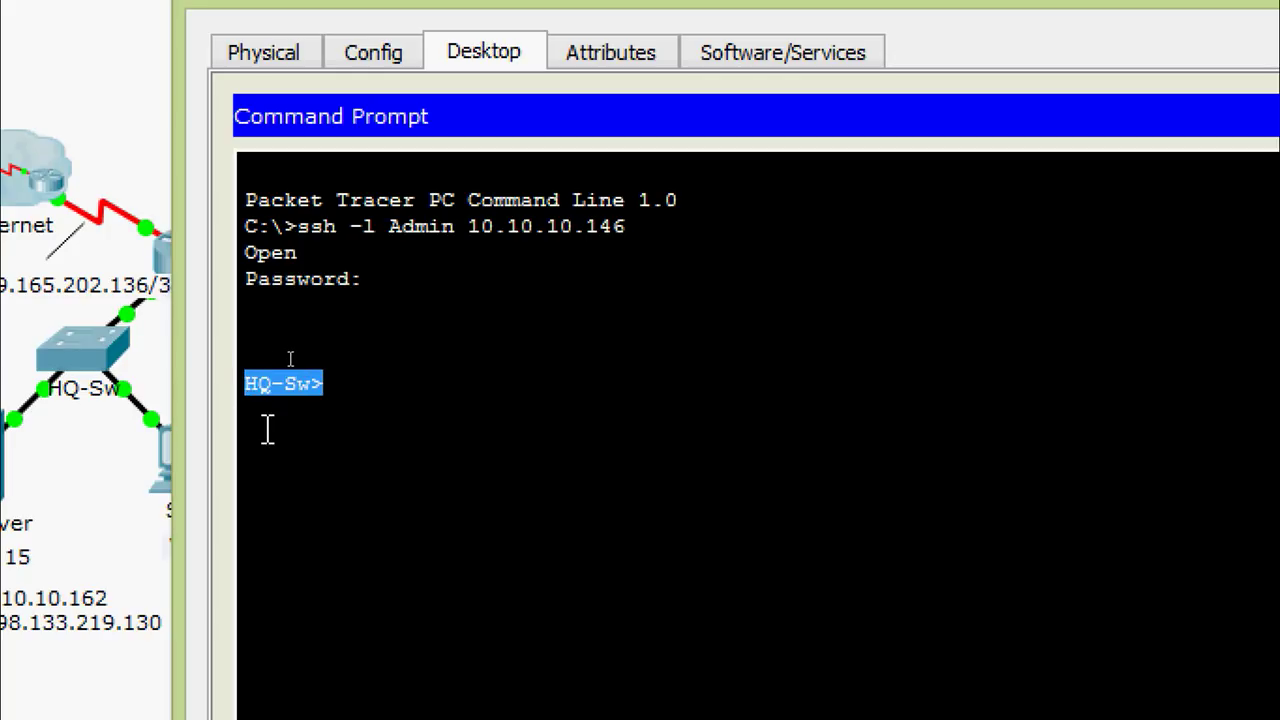
pyautogui.click(268, 430)
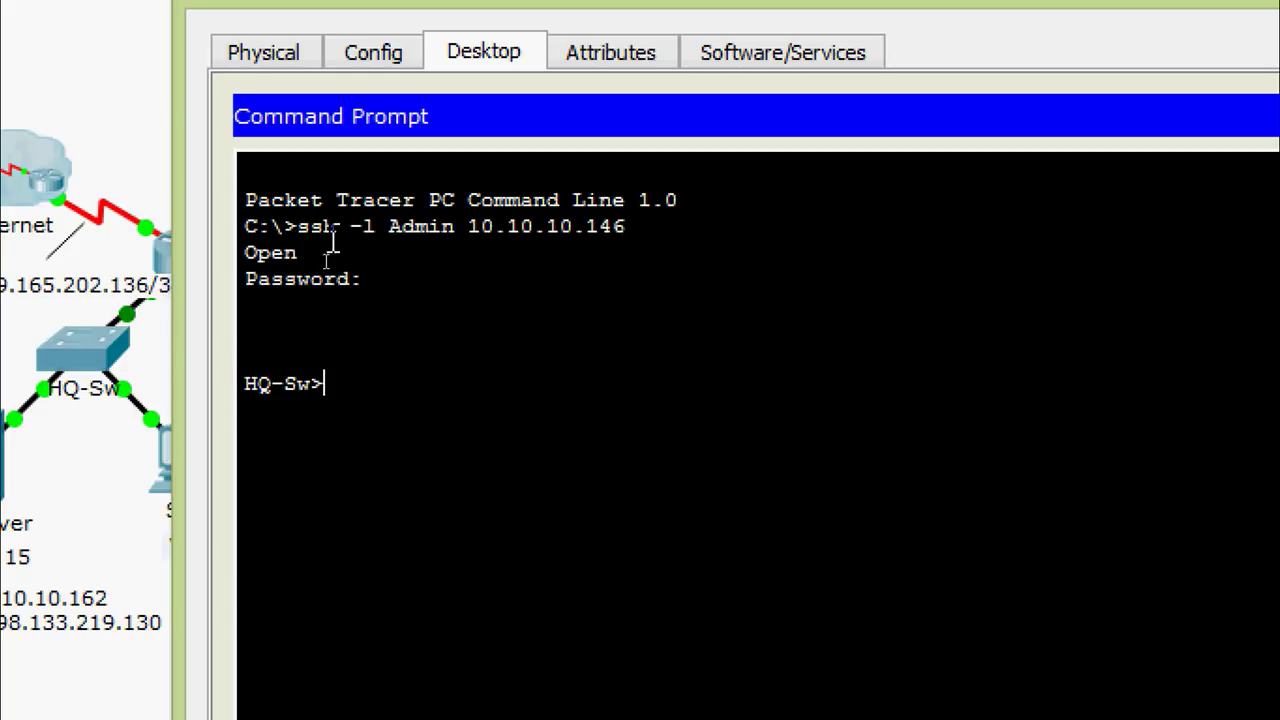
pyautogui.moveTo(340, 235); pyautogui.dragTo(298, 228)
pyautogui.click(406, 366)
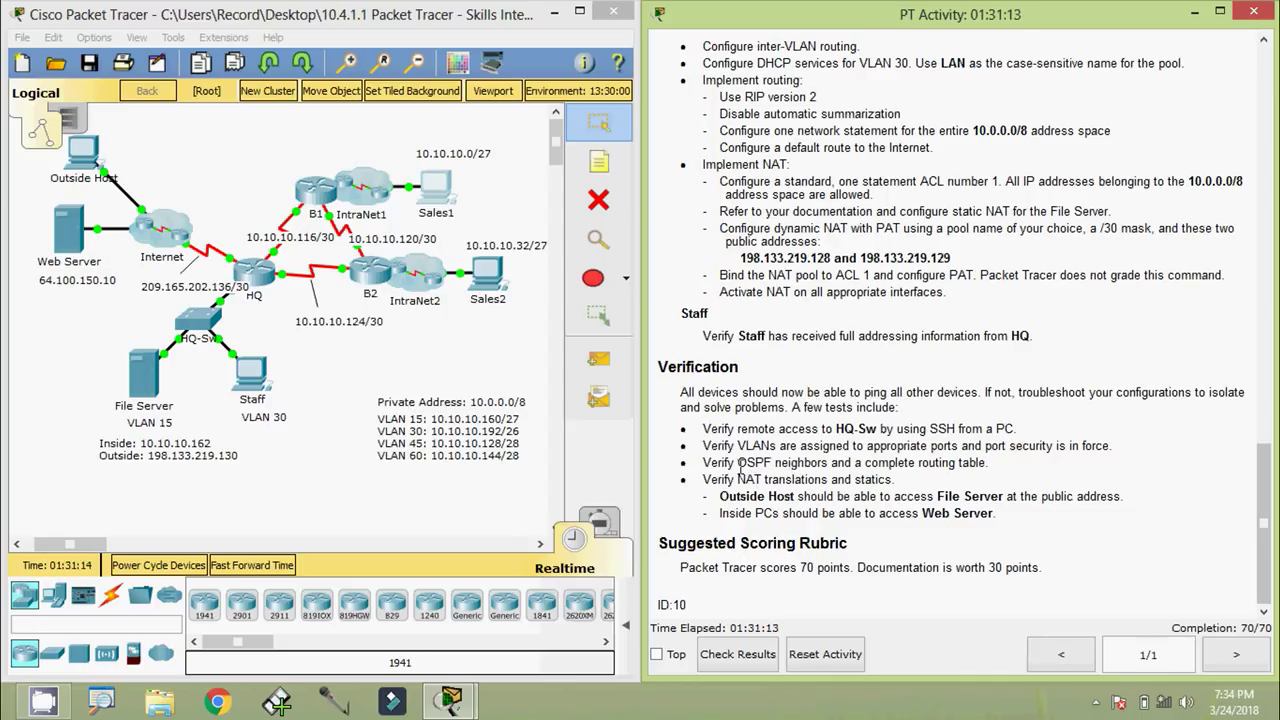
# Highlight OSPF, RIP and routing table in the Verification instructions
pyautogui.moveTo(739, 464); pyautogui.dragTo(769, 464)
pyautogui.moveTo(745, 97); pyautogui.dragTo(762, 98)
pyautogui.moveTo(914, 465); pyautogui.dragTo(997, 466)
pyautogui.click(976, 480)
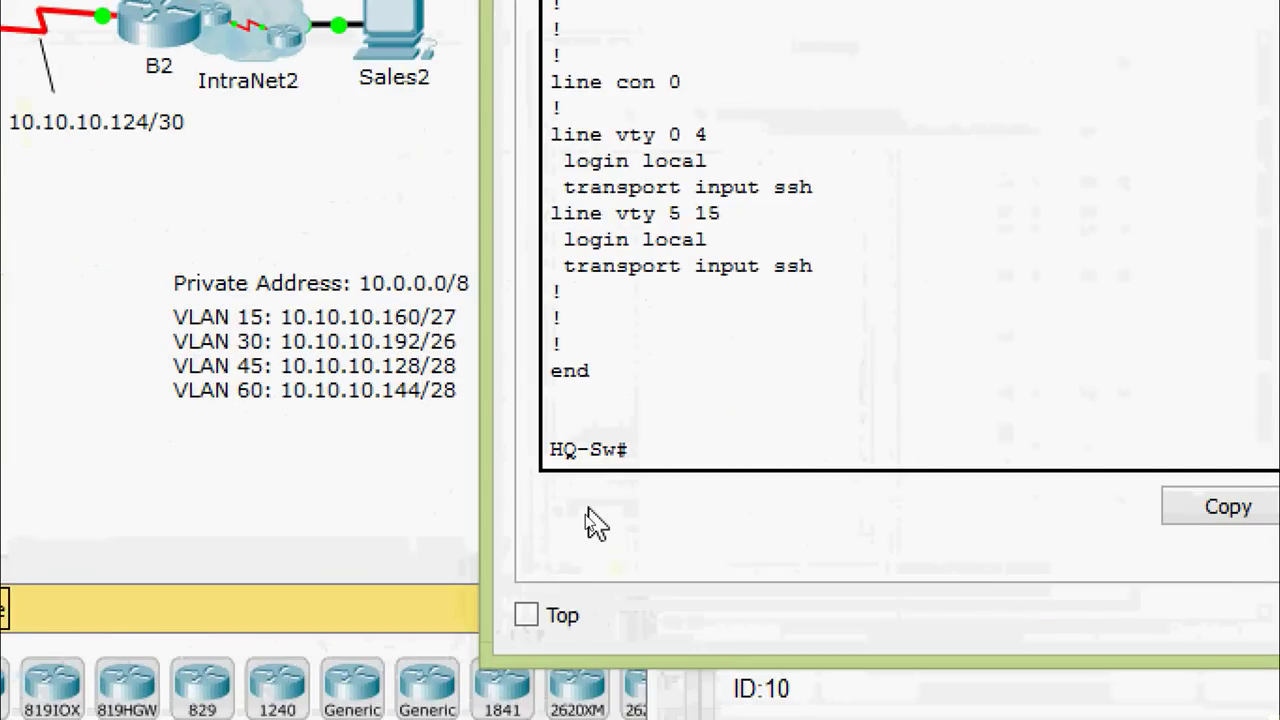
# Run 'show vlan brief' on HQ-Sw and check the VLAN 15 and VLAN 30 ports
pyautogui.write('sh')
pyautogui.press('Tab')
pyautogui.write('v')
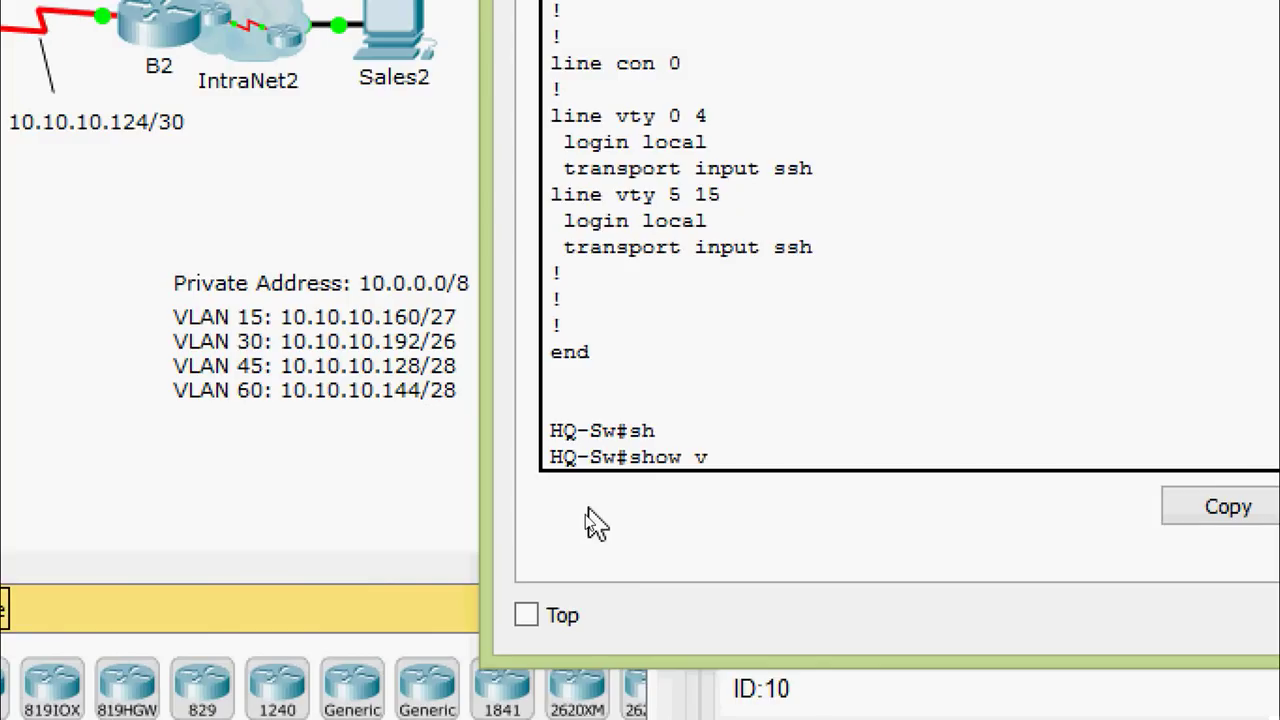
pyautogui.write('l')
pyautogui.press('Tab')
pyautogui.write('b')
pyautogui.press('Tab')
pyautogui.press('Return')
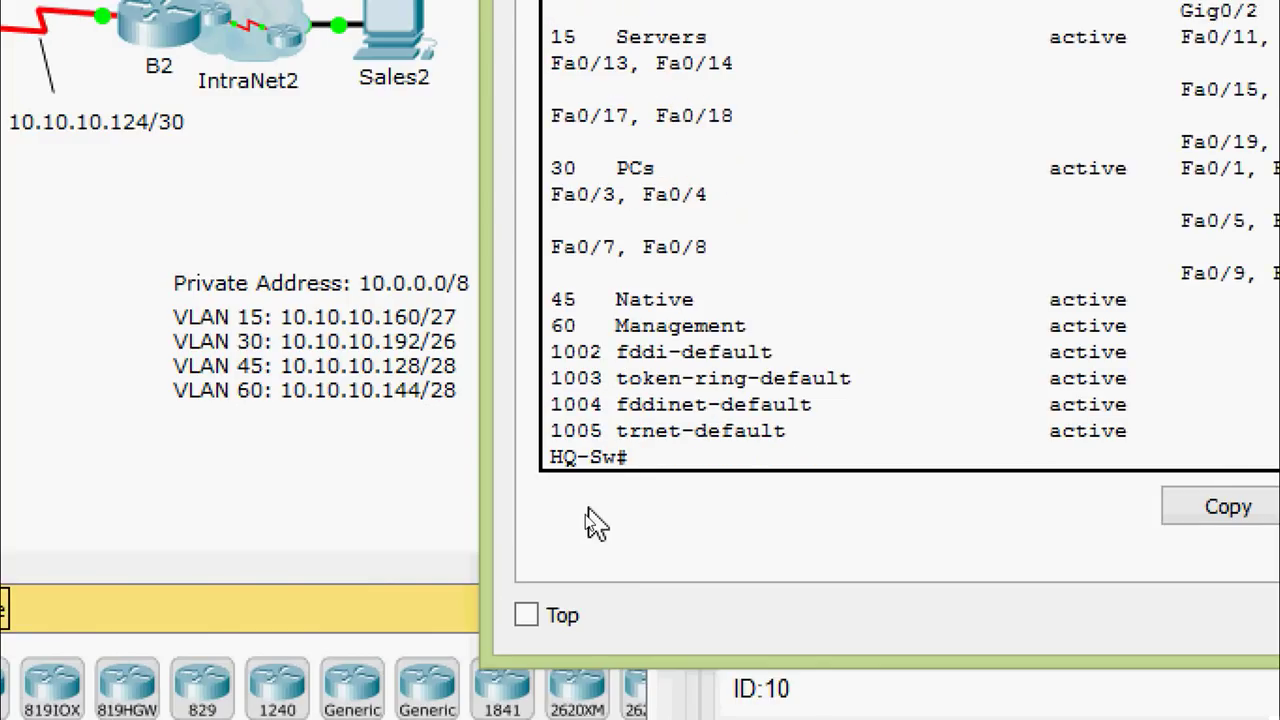
pyautogui.moveTo(481, 383); pyautogui.dragTo(78, 365)
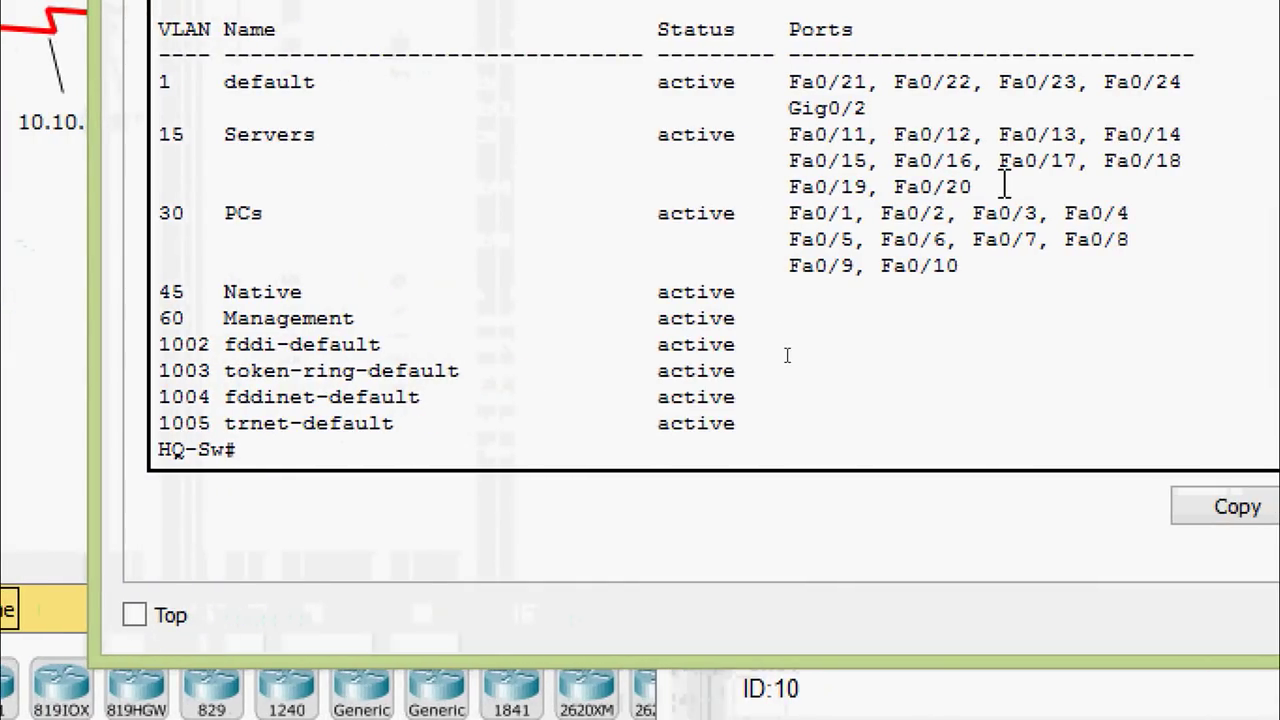
pyautogui.moveTo(1004, 188); pyautogui.dragTo(155, 134)
pyautogui.click(985, 267)
pyautogui.moveTo(998, 268); pyautogui.dragTo(173, 212)
pyautogui.click(341, 268)
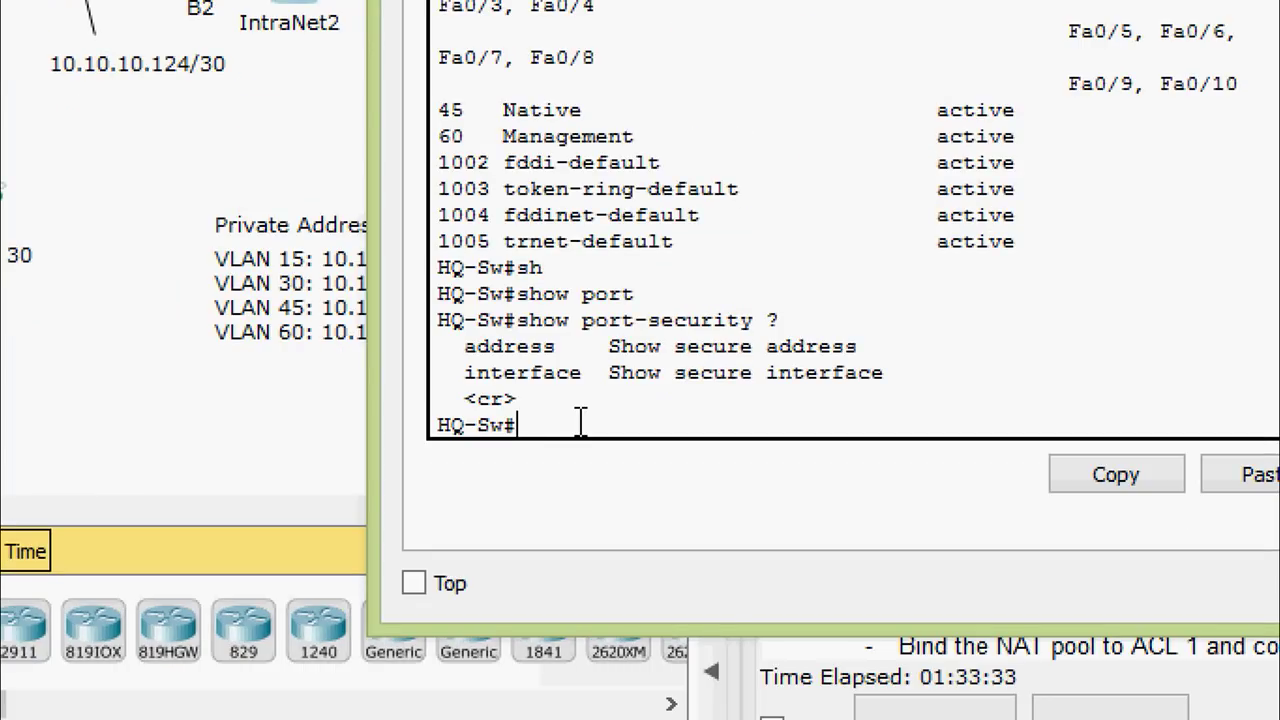
# Run 'show port-security interface fastEthernet 0/1' on HQ-Sw
pyautogui.write('sh')
pyautogui.press('Tab')
pyautogui.write('por')
pyautogui.press('Tab')
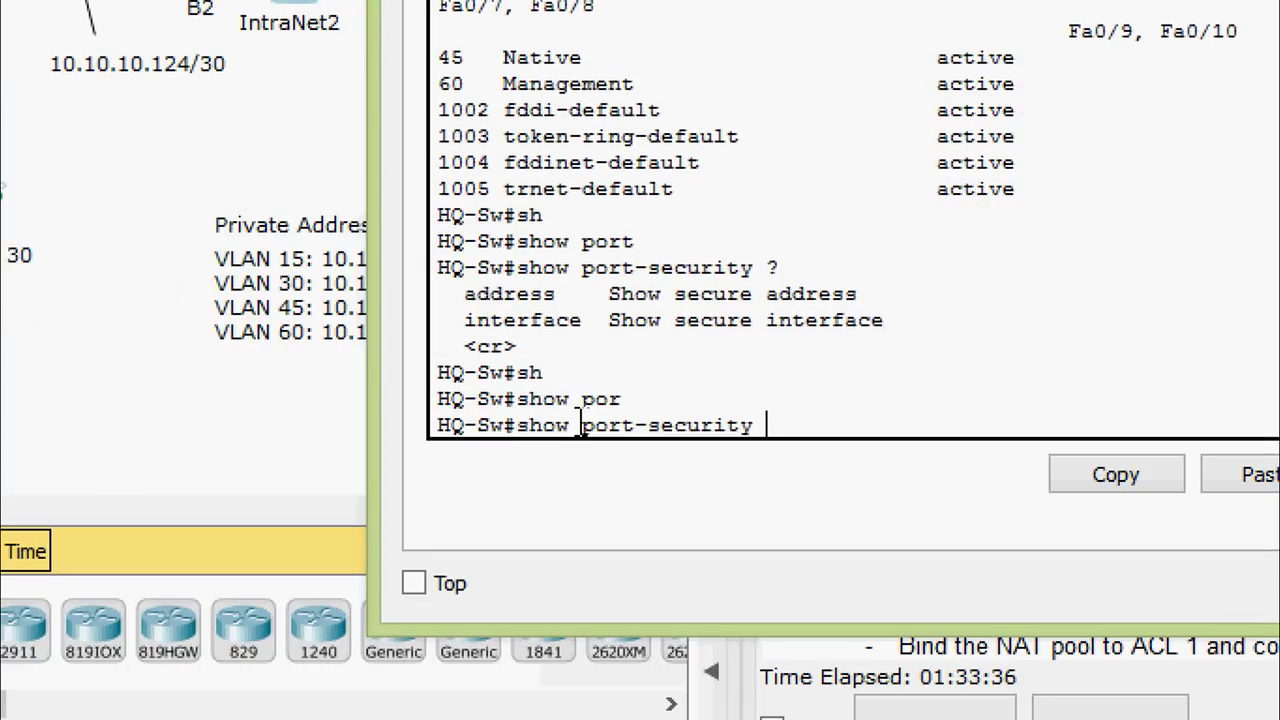
pyautogui.write('?inter')
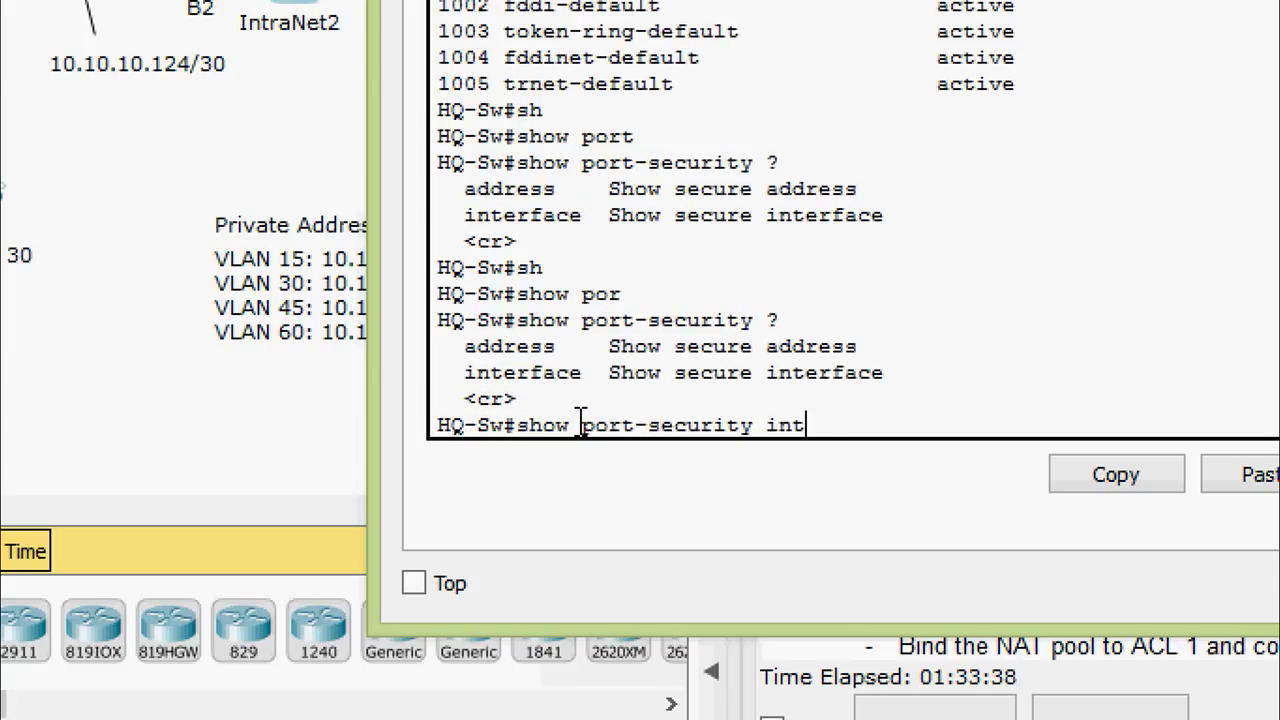
pyautogui.press('Tab')
pyautogui.write('f')
pyautogui.press('Tab')
pyautogui.write('0/')
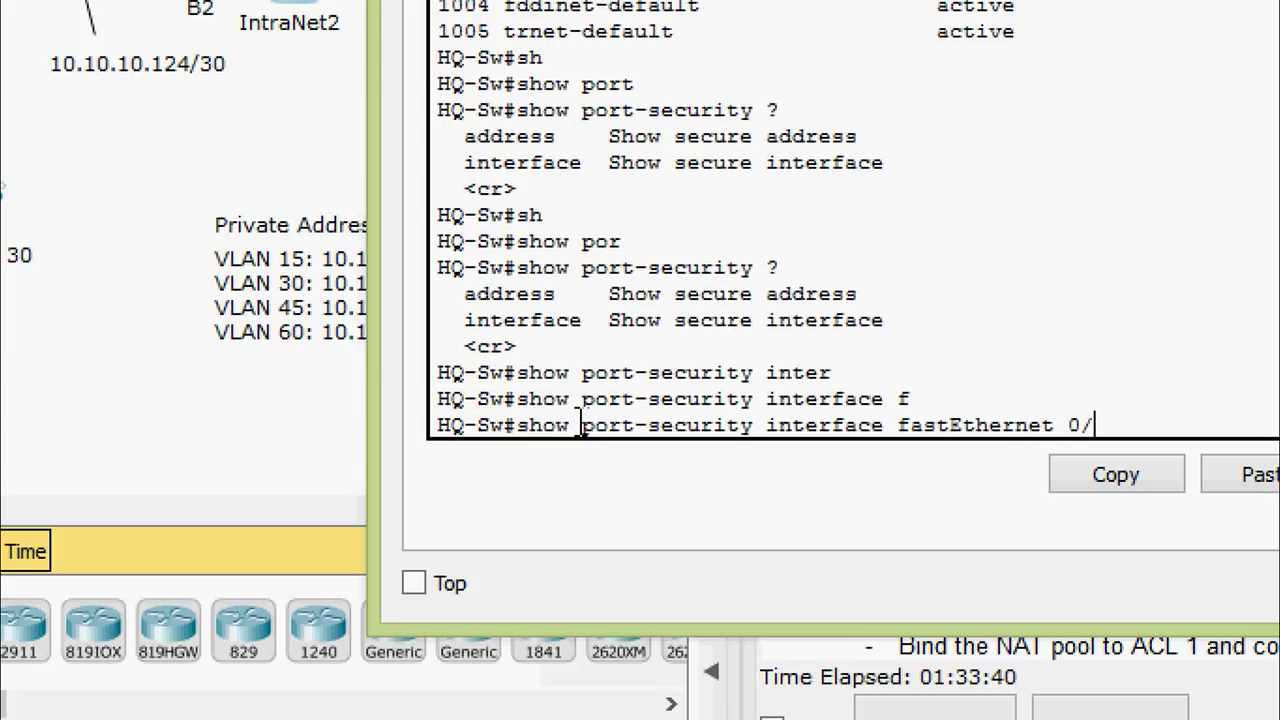
pyautogui.write('1')
pyautogui.press('Return')
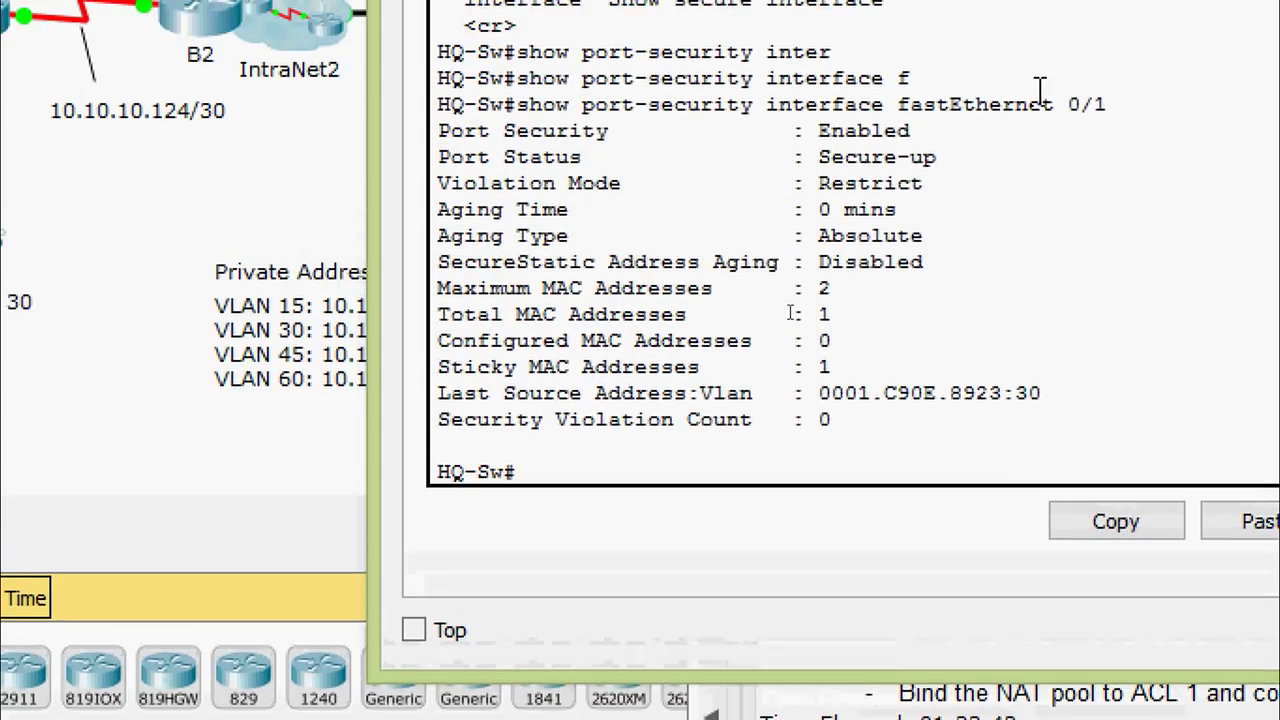
# Highlight Enabled status, maximum 2 MACs, the sticky MAC and 0 violations
pyautogui.moveTo(779, 138); pyautogui.dragTo(898, 138)
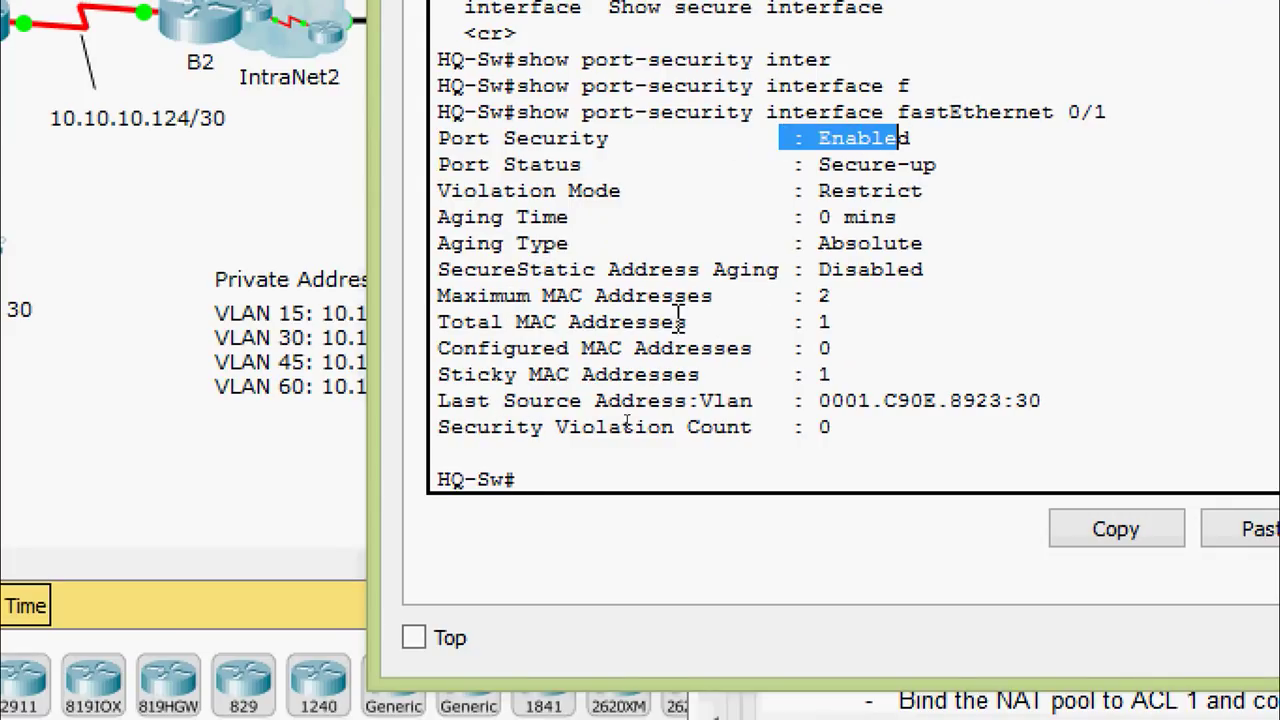
pyautogui.moveTo(808, 296); pyautogui.dragTo(890, 295)
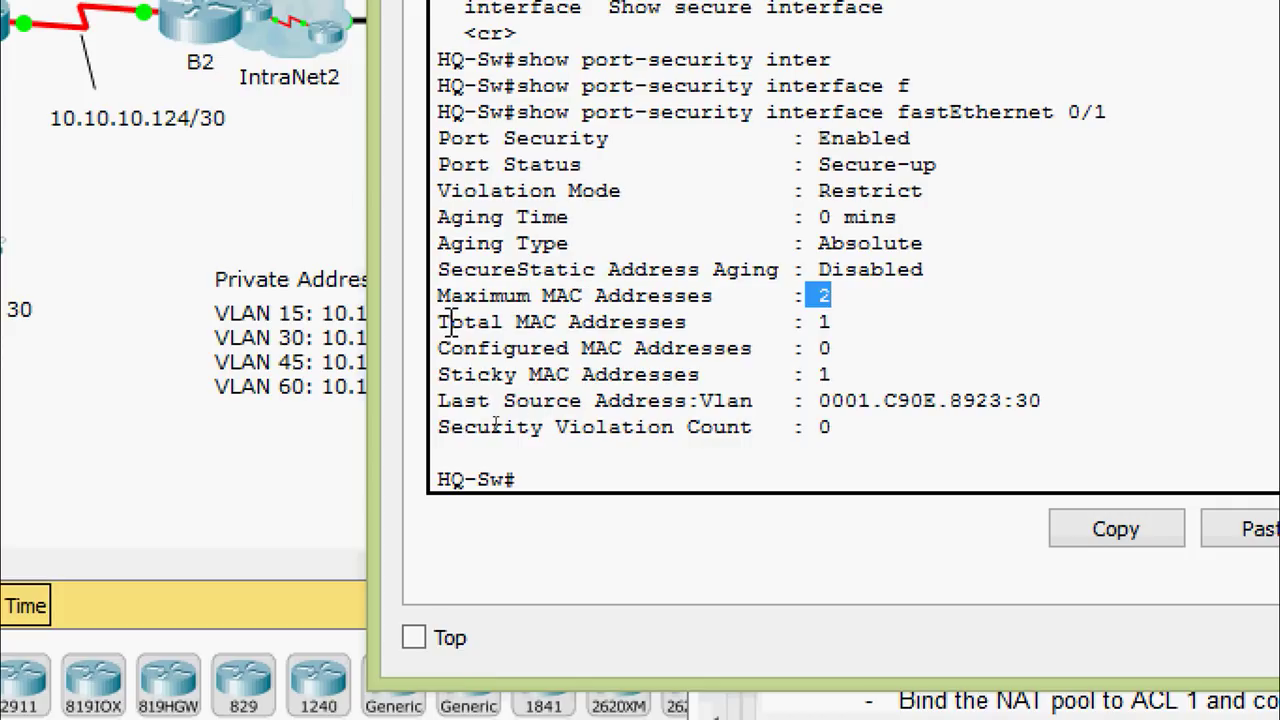
pyautogui.moveTo(450, 321); pyautogui.dragTo(868, 325)
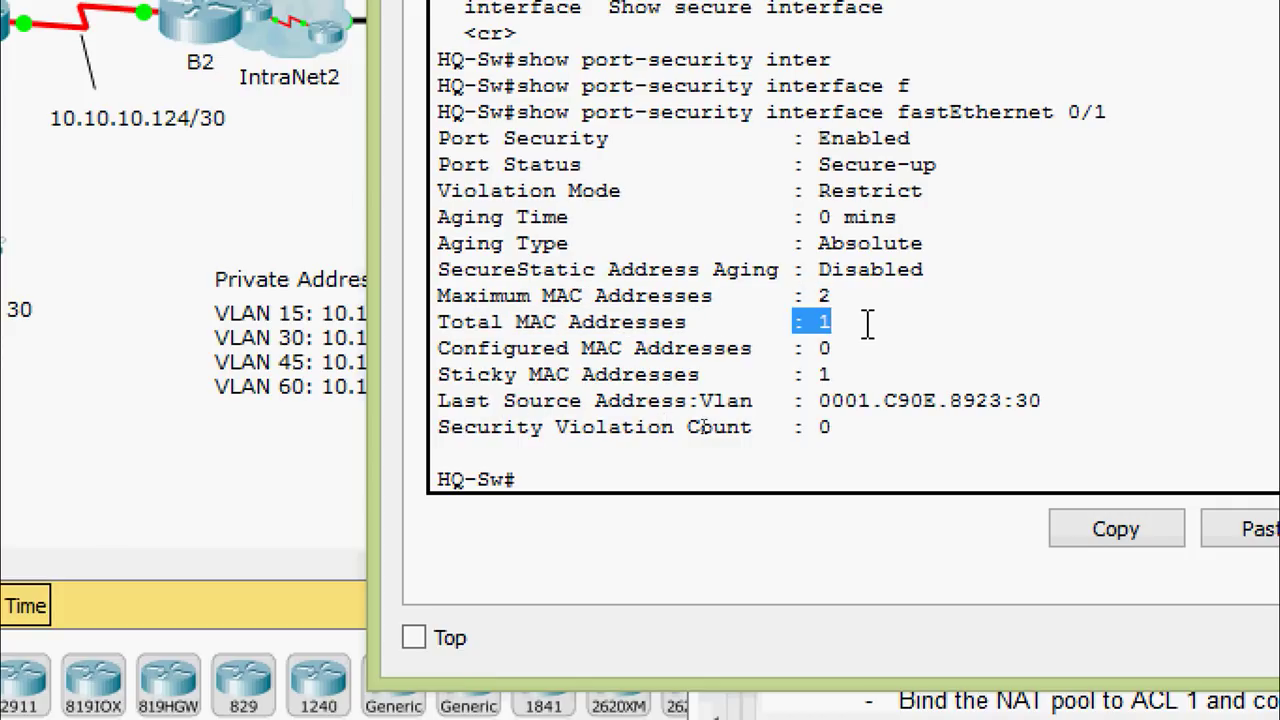
pyautogui.moveTo(438, 374); pyautogui.dragTo(904, 370)
pyautogui.moveTo(440, 425); pyautogui.dragTo(675, 450)
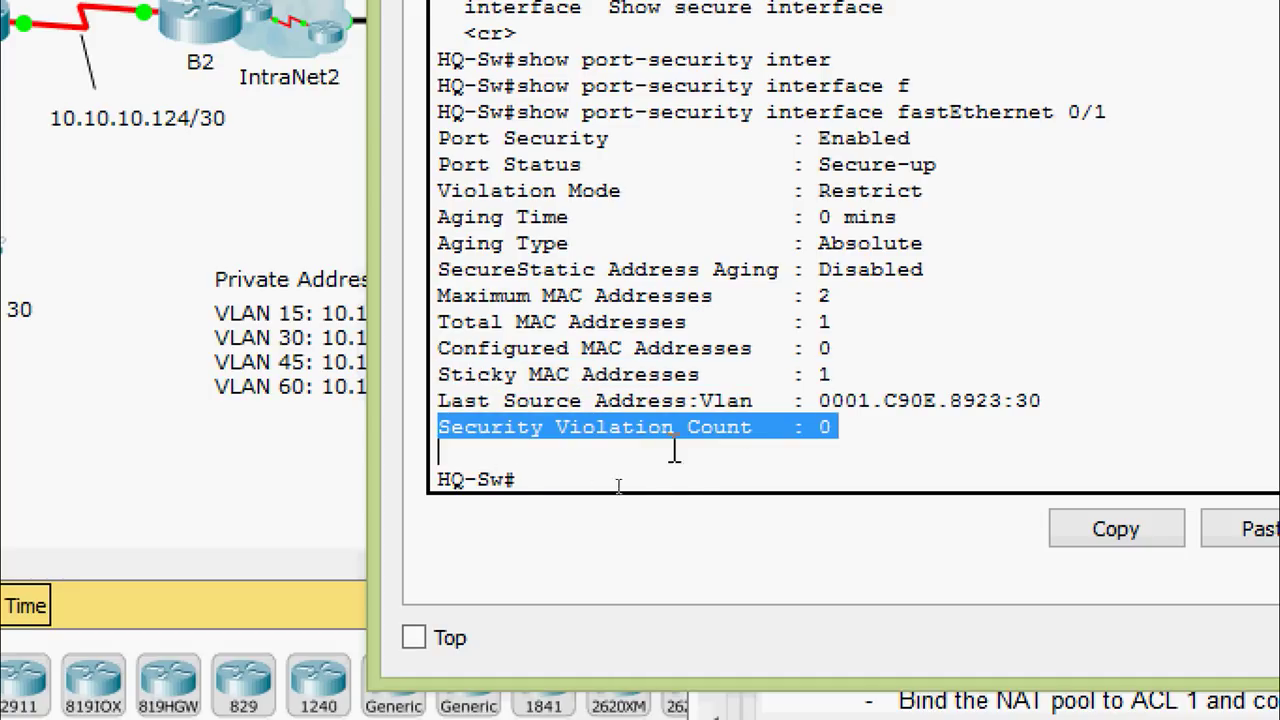
pyautogui.click(880, 432)
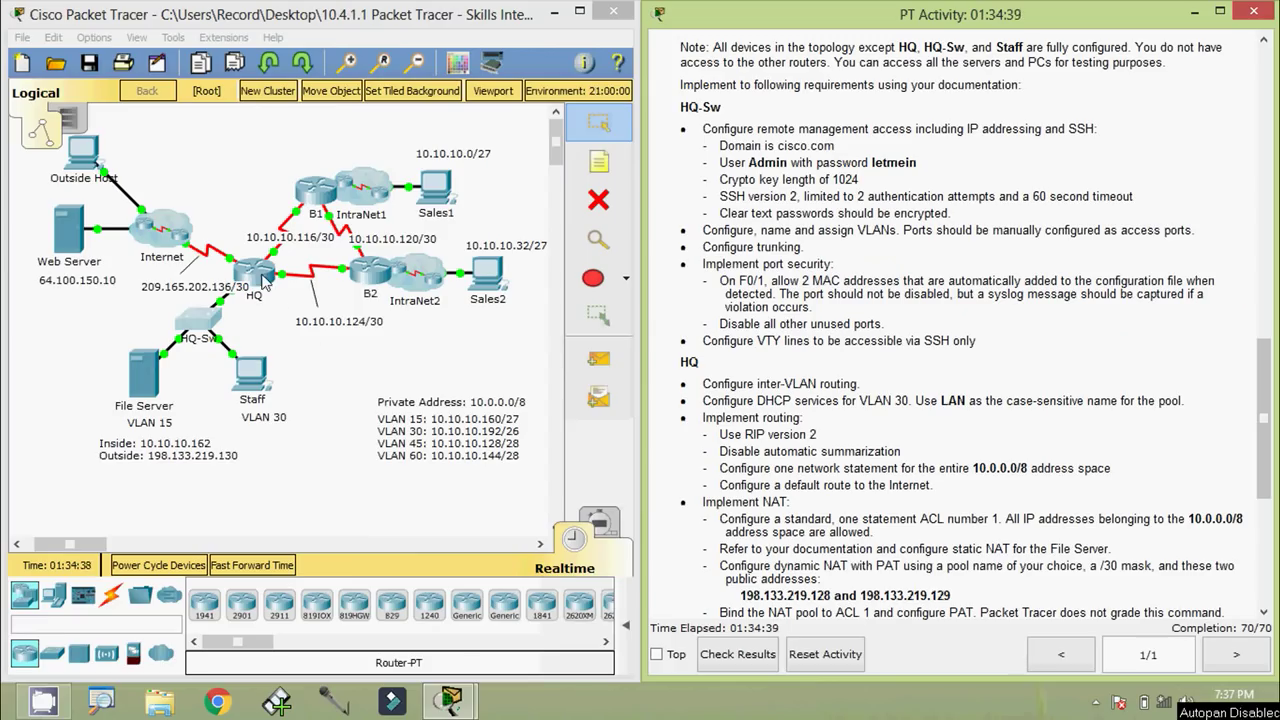
# Return HQ's CLI to privileged mode and display the full show ip route output
pyautogui.click(263, 279)
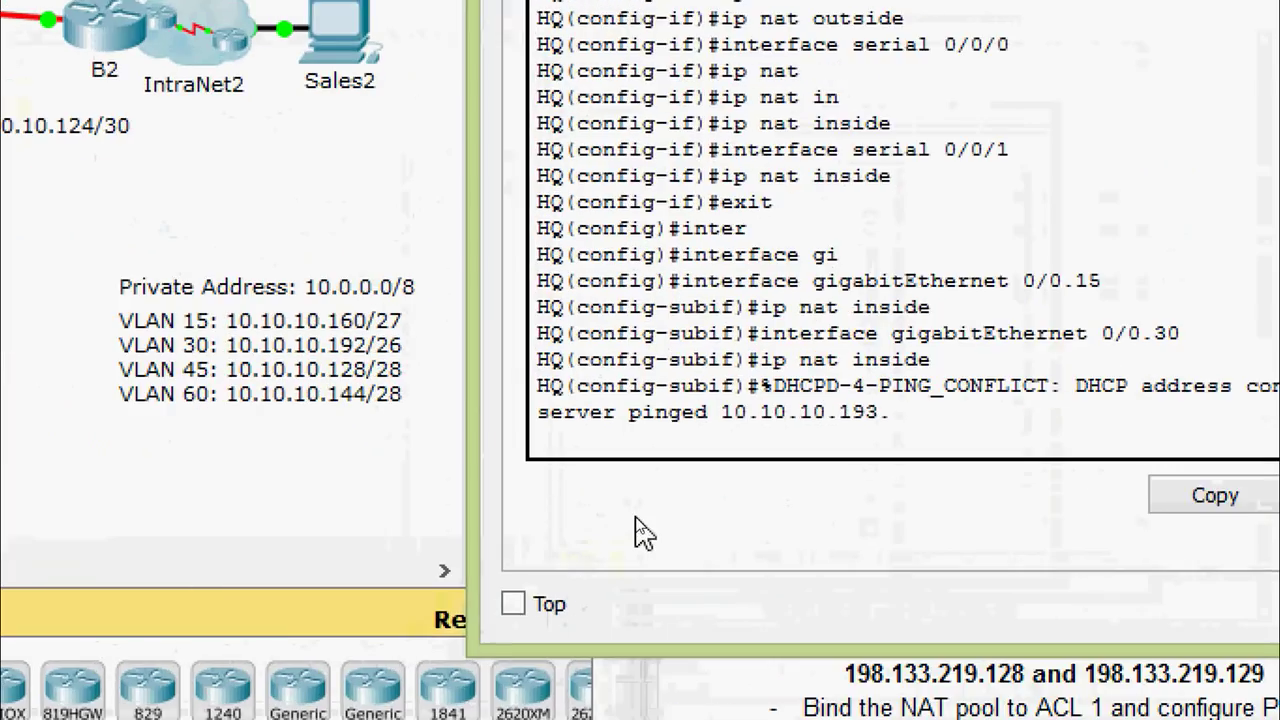
pyautogui.press('Return')
pyautogui.hotkey('ctrl', 'z')
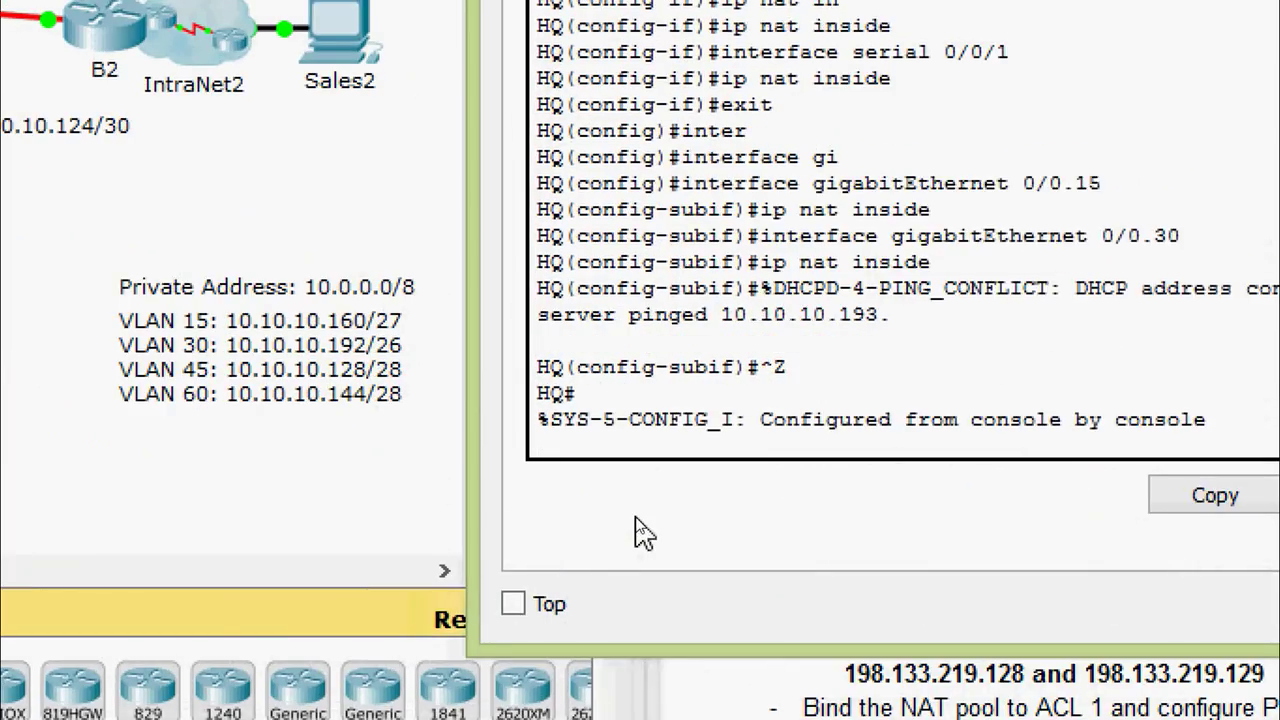
pyautogui.press('Return')
pyautogui.write('sh')
pyautogui.press('Tab')
pyautogui.write('ip ')
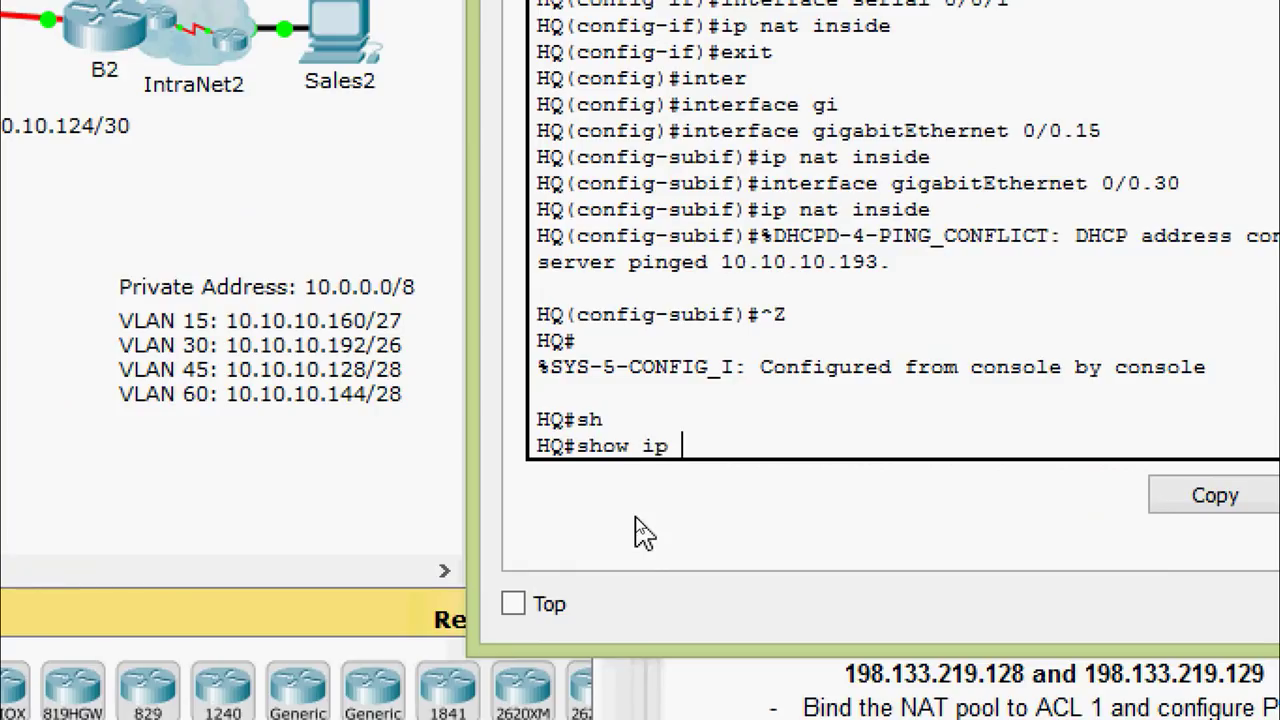
pyautogui.write('rou')
pyautogui.press('Tab')
pyautogui.press('Return')
pyautogui.press('space')
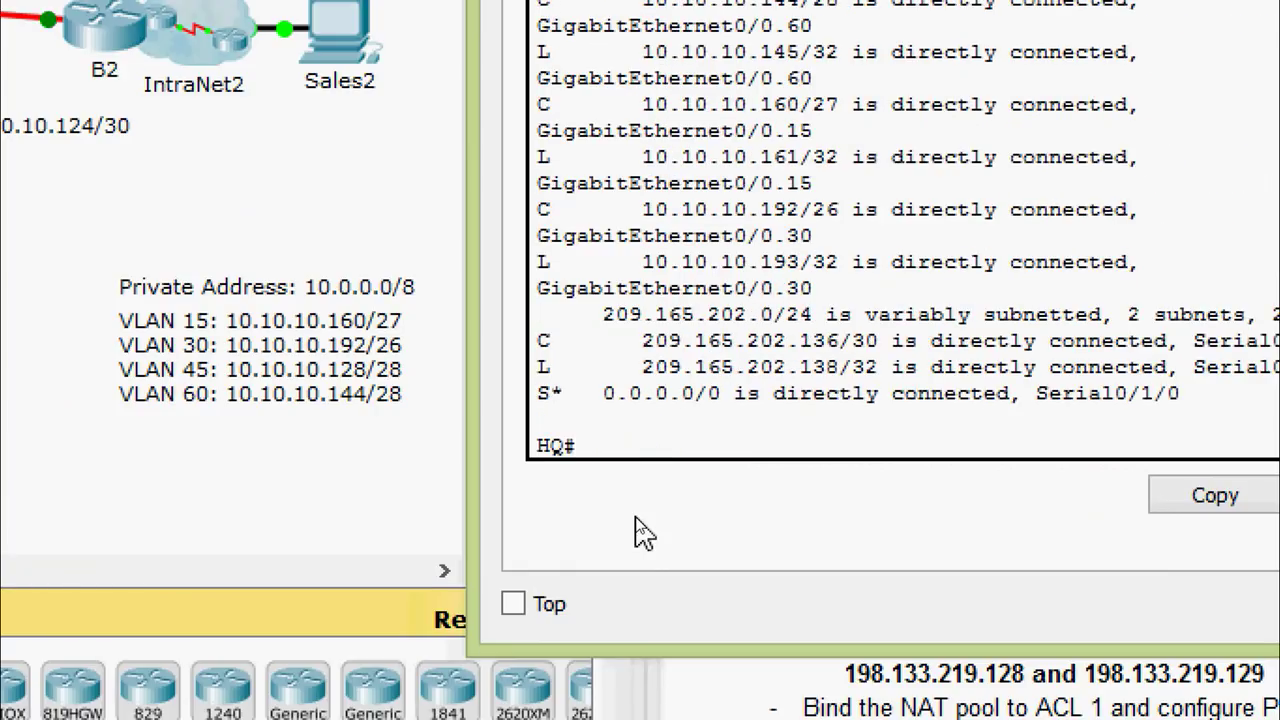
# Highlight the RIP routes to 10.10.10.0/27 and 10.10.10.120/30, and the default static route
pyautogui.scroll(5, 700, 260)
pyautogui.scroll(5, 773, 238)
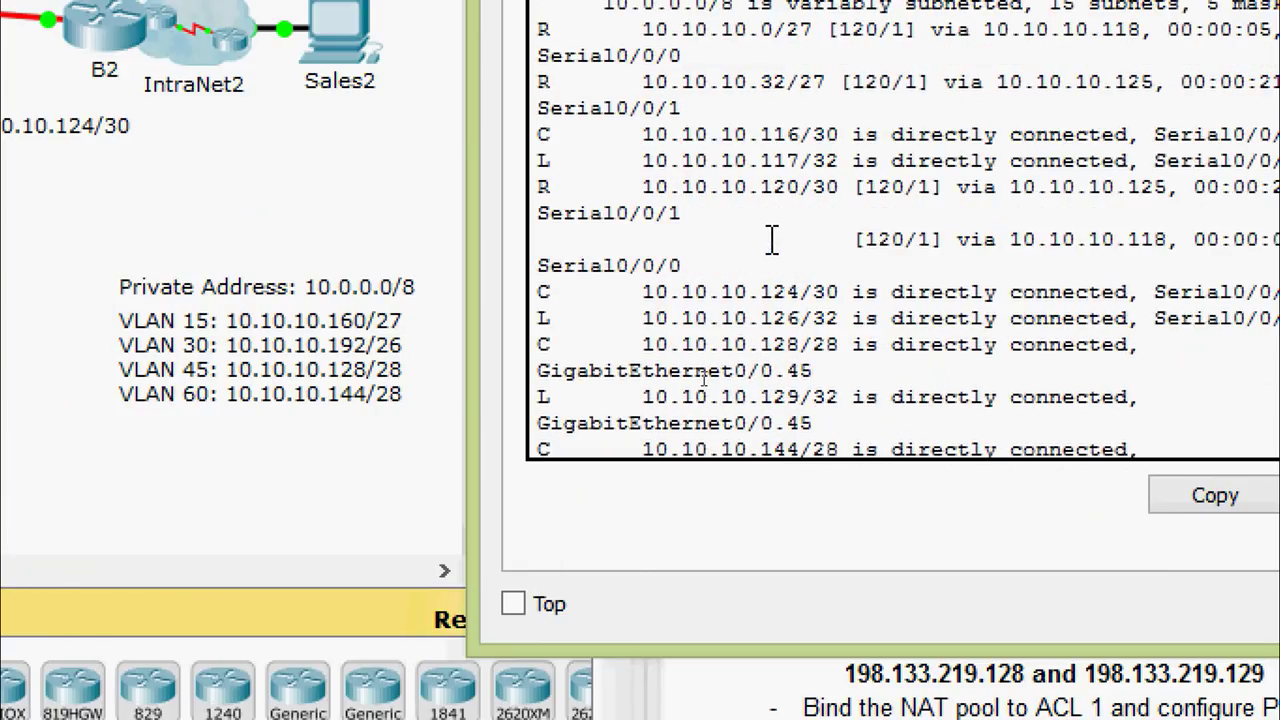
pyautogui.scroll(2, 773, 238)
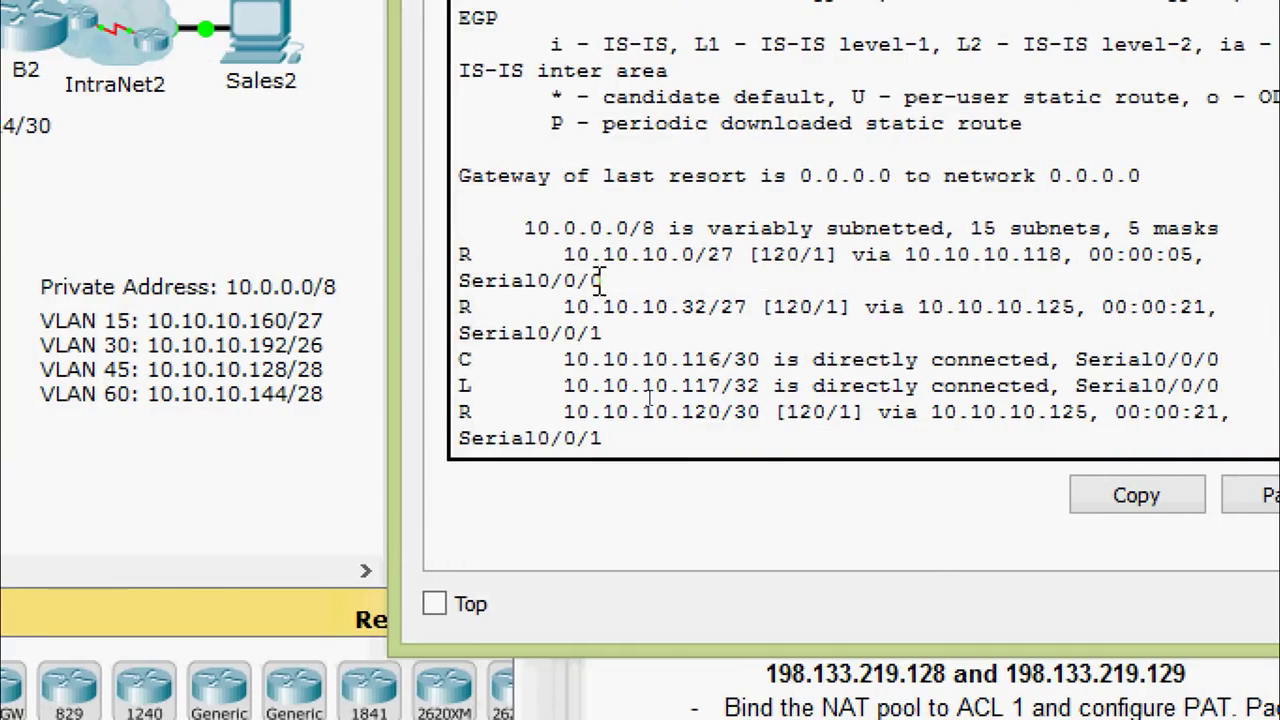
pyautogui.moveTo(462, 255); pyautogui.dragTo(1182, 255)
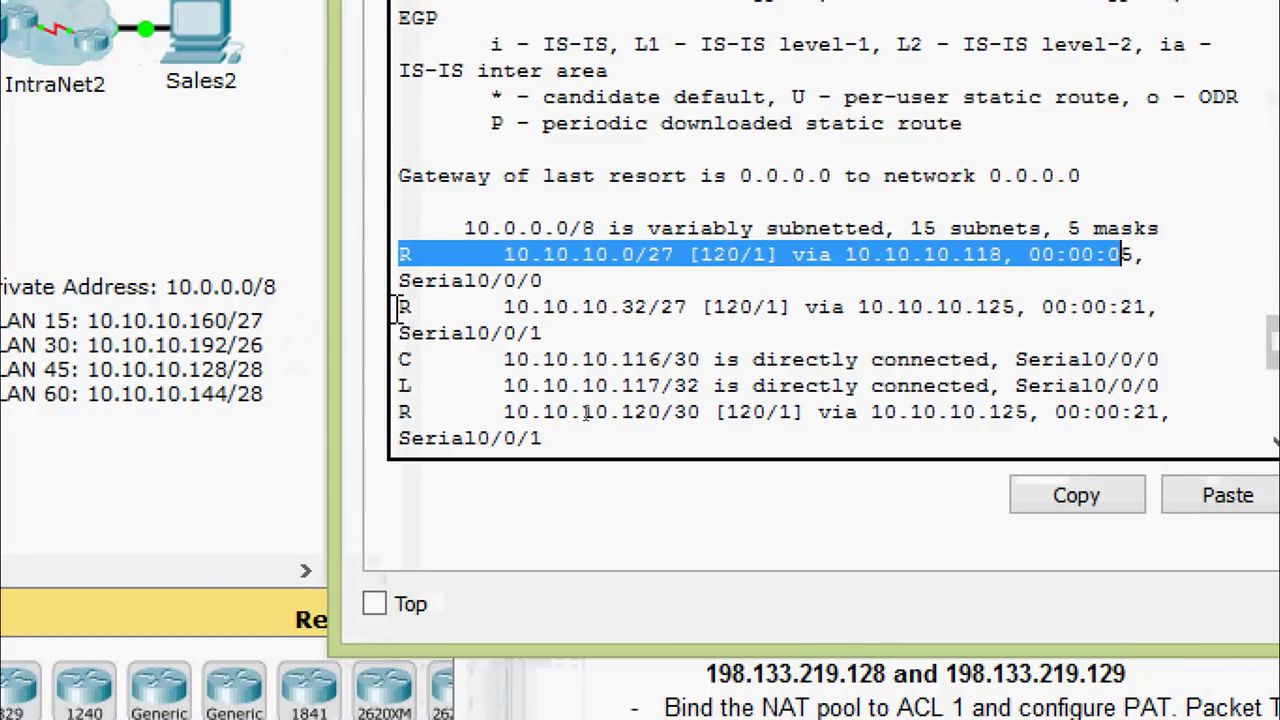
pyautogui.click(862, 288)
pyautogui.scroll(-2, 712, 318)
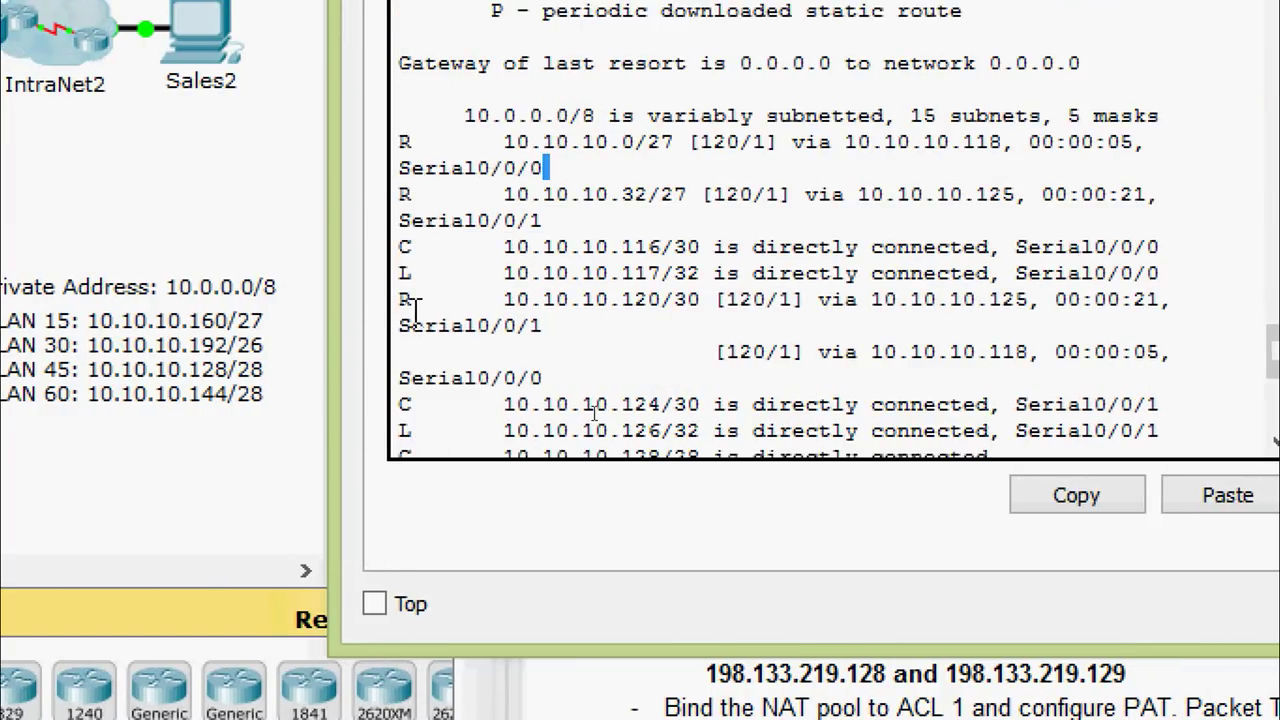
pyautogui.moveTo(400, 299); pyautogui.dragTo(689, 305)
pyautogui.click(689, 305)
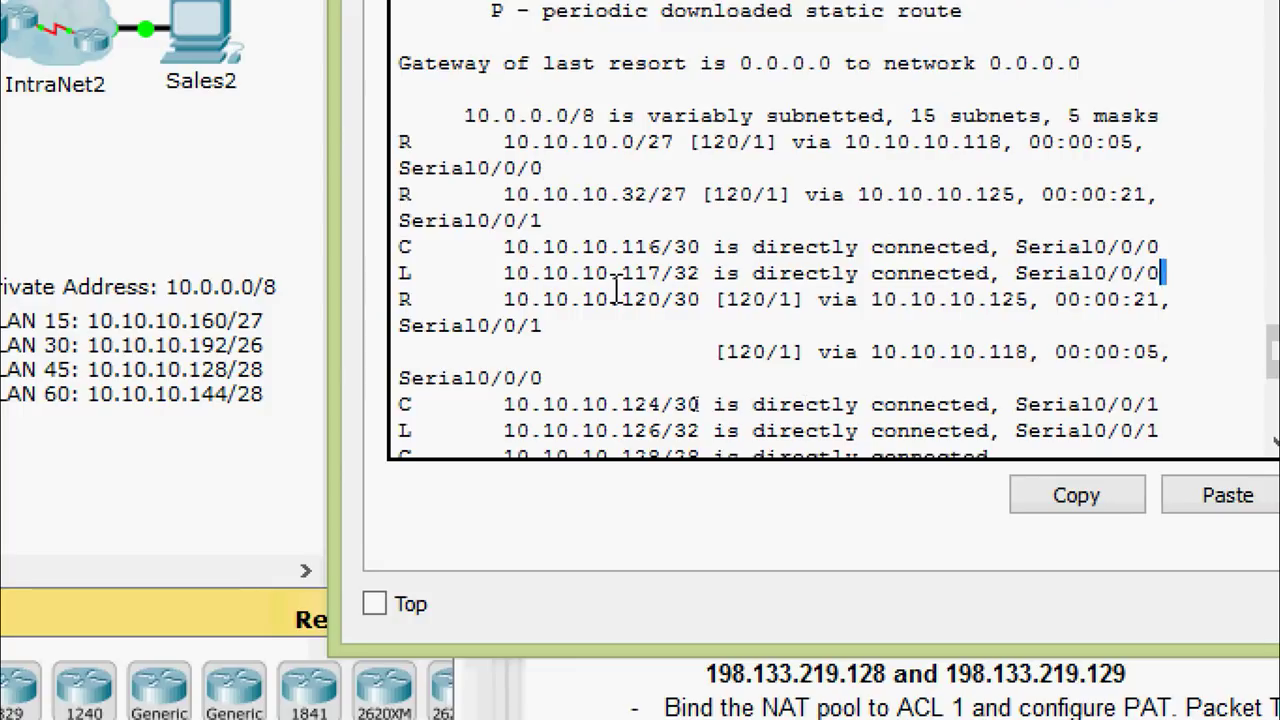
pyautogui.moveTo(608, 299); pyautogui.dragTo(404, 288)
pyautogui.scroll(-7, 424, 298)
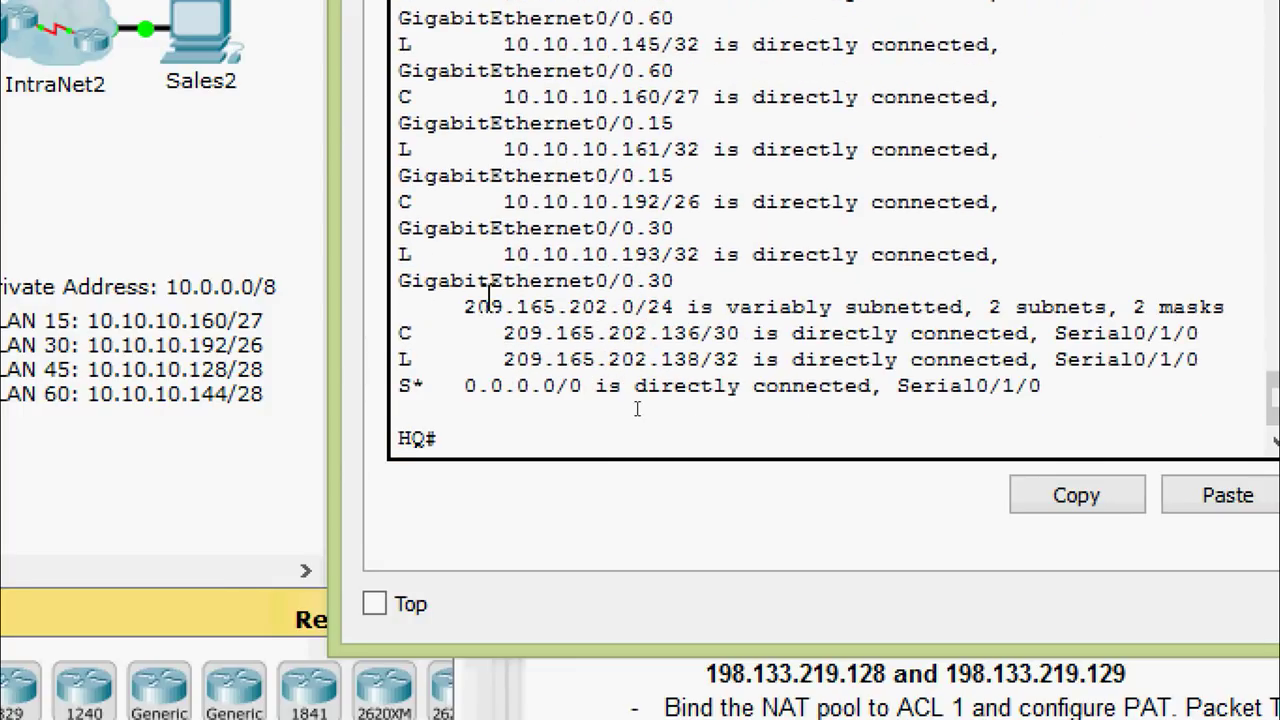
pyautogui.moveTo(398, 388); pyautogui.dragTo(1066, 380)
pyautogui.click(1066, 380)
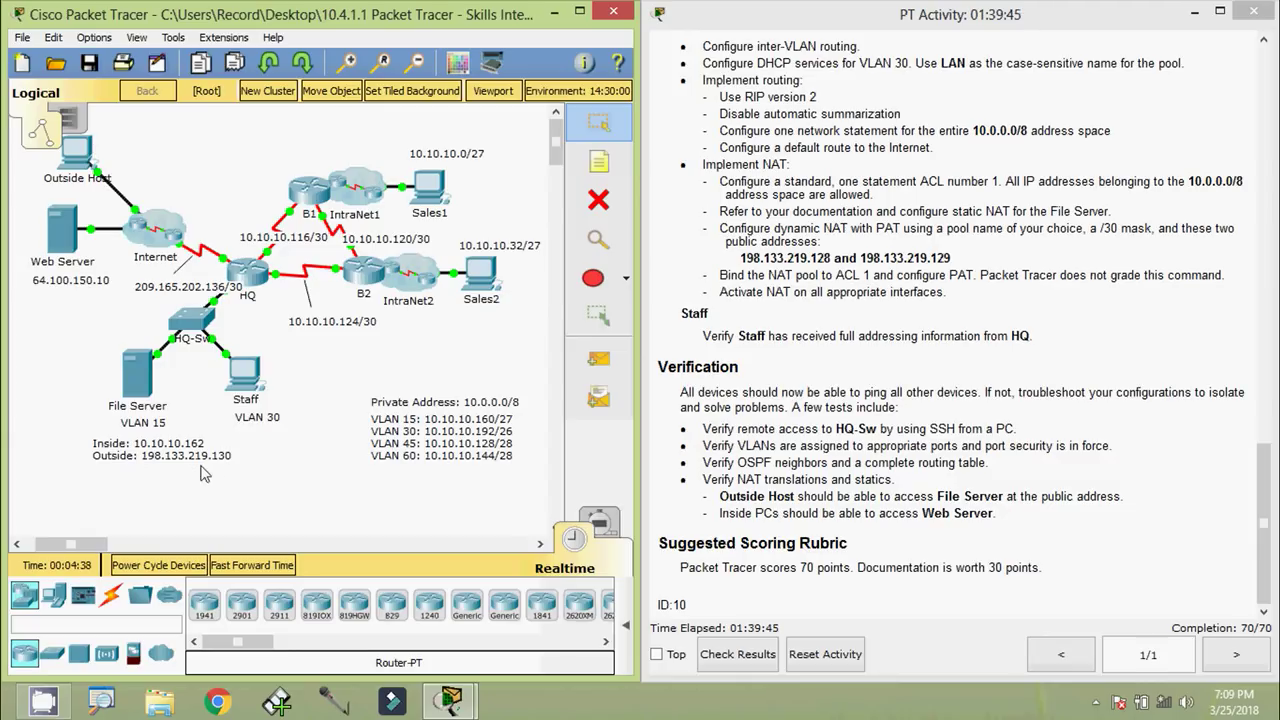
# Open the Command Prompt on the Sales1 PC
pyautogui.click(429, 188)
pyautogui.moveTo(532, 155); pyautogui.dragTo(721, 125)
pyautogui.click(590, 146)
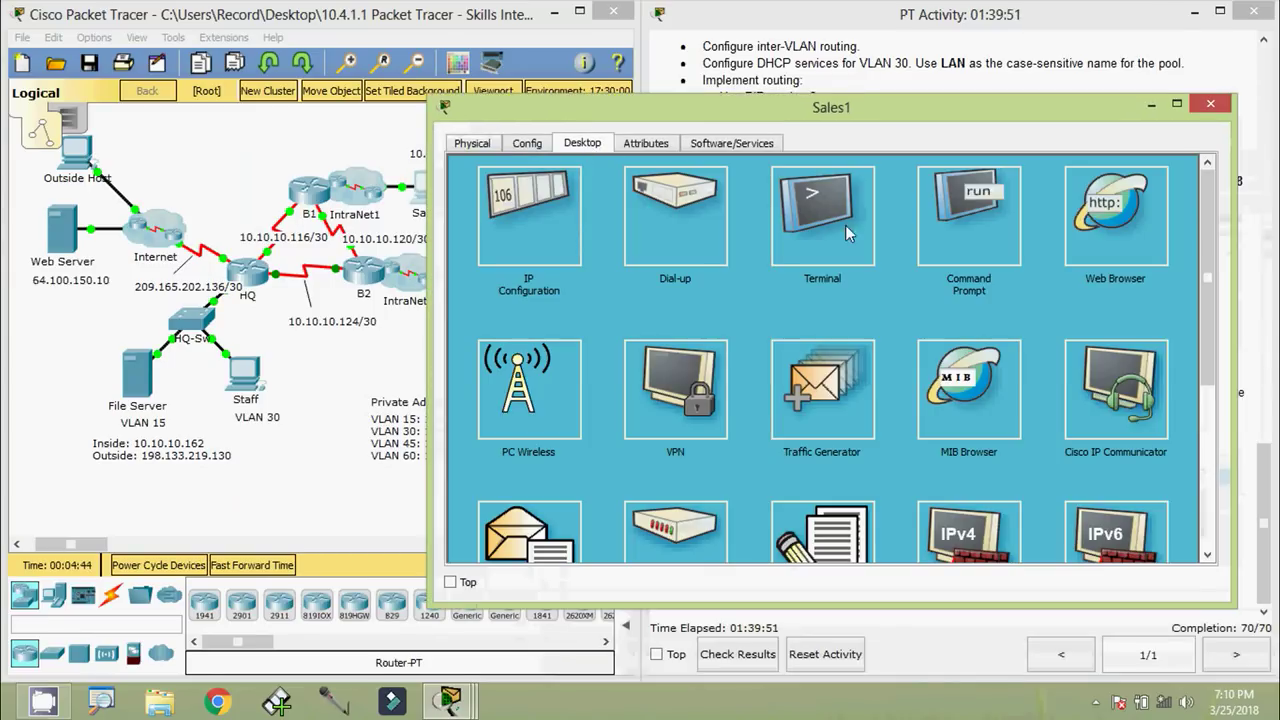
pyautogui.click(845, 215)
pyautogui.moveTo(750, 108); pyautogui.dragTo(763, 78)
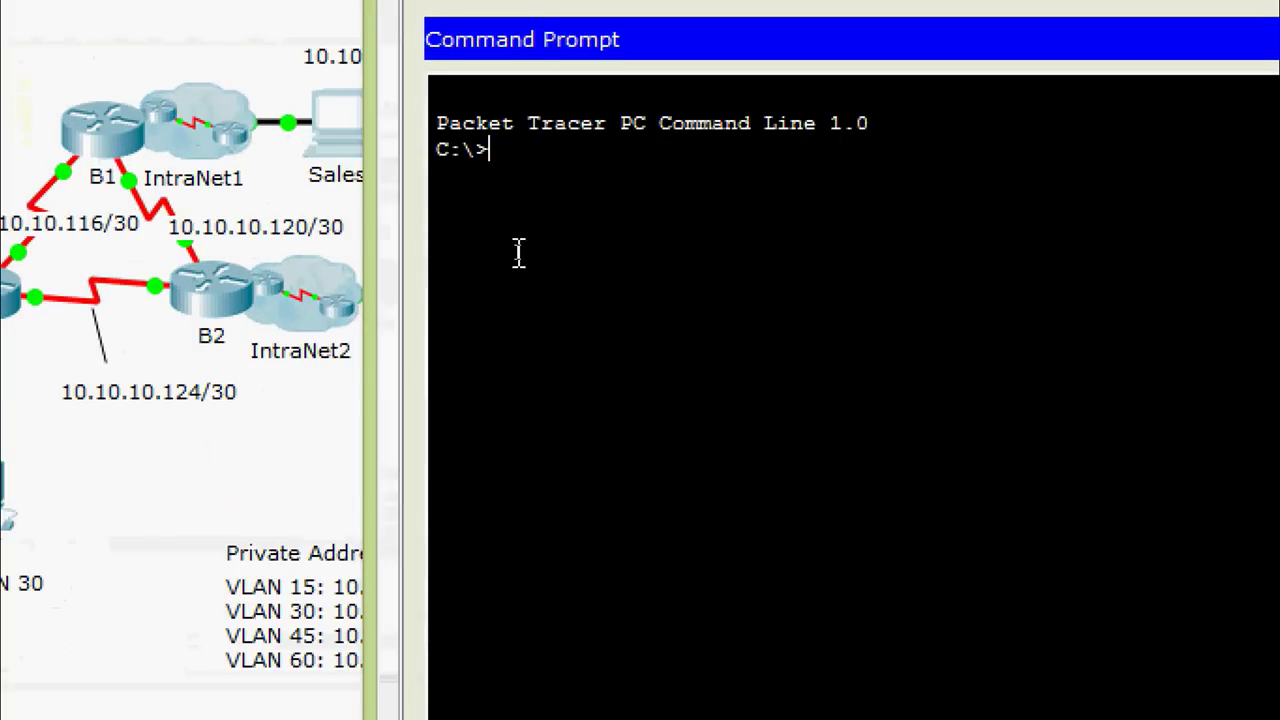
# FTP to 198.133.219.130, log in with the FTP username, and confirm the ftp> prompt
pyautogui.write('ftp')
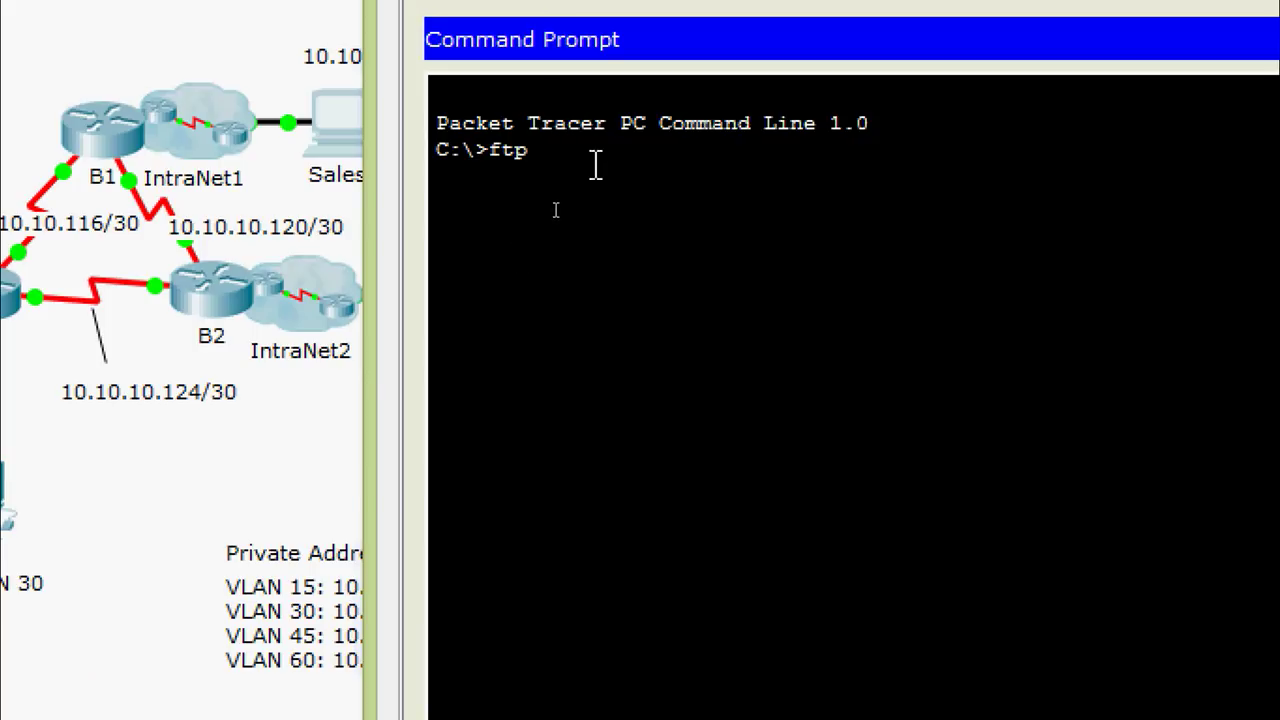
pyautogui.rightClick(594, 208)
pyautogui.click(650, 212)
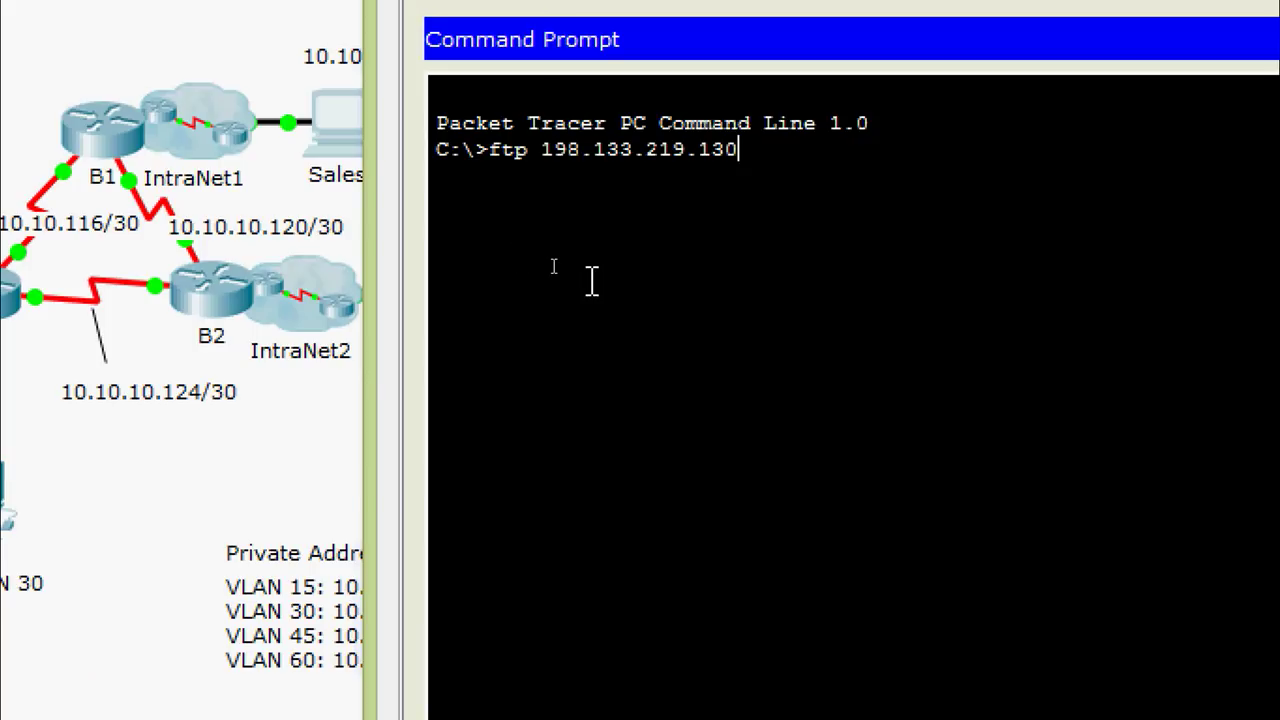
pyautogui.press('Return')
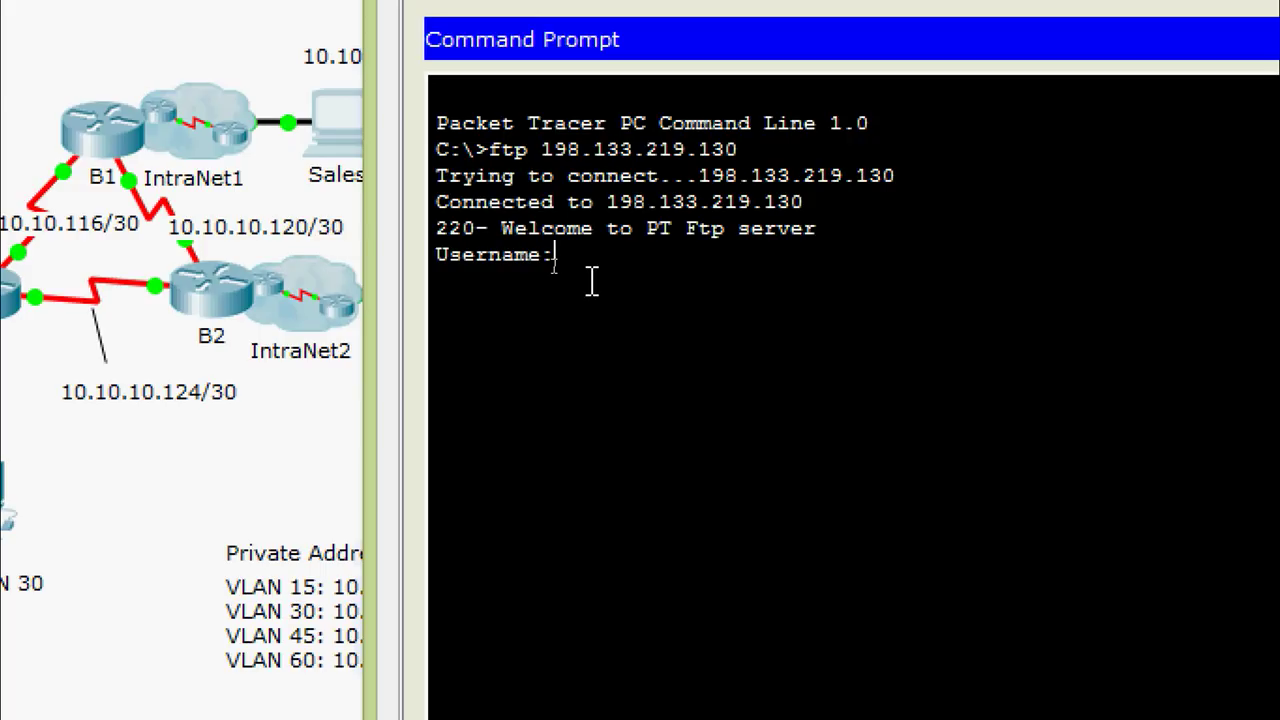
pyautogui.write('cisco')
pyautogui.press('Return')
pyautogui.press('Return')
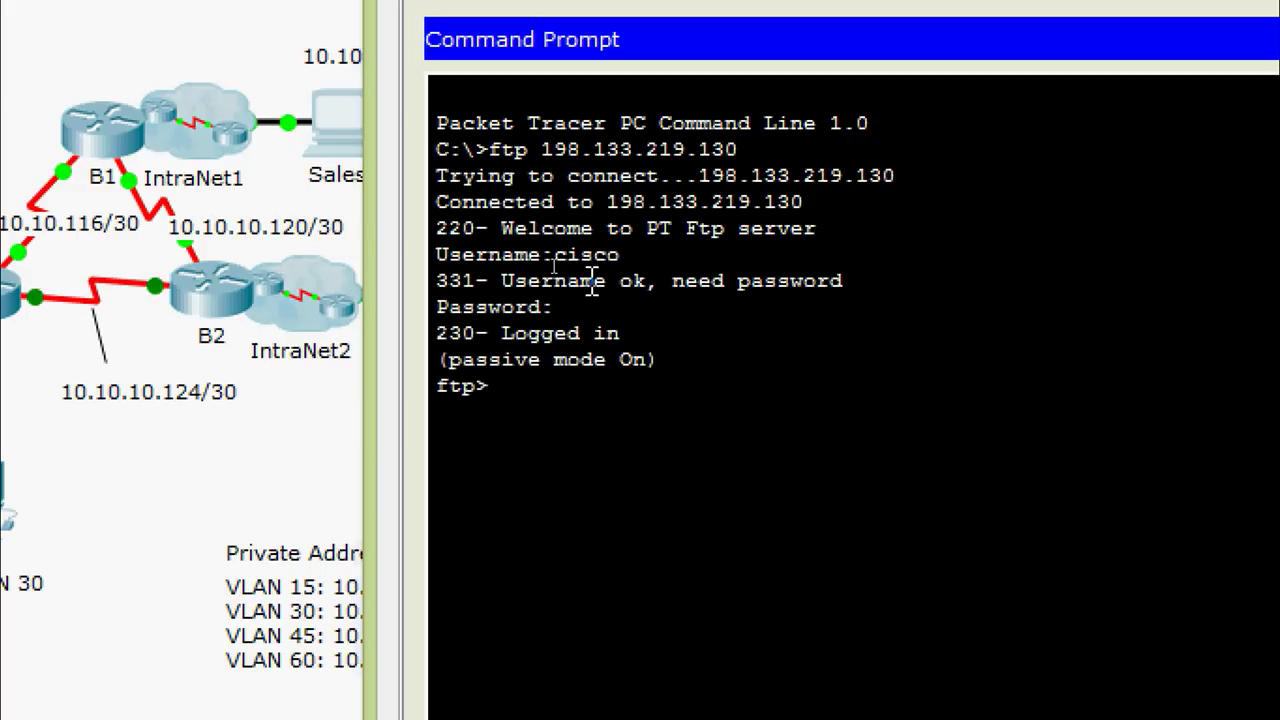
pyautogui.moveTo(479, 392); pyautogui.dragTo(443, 398)
pyautogui.click(494, 388)
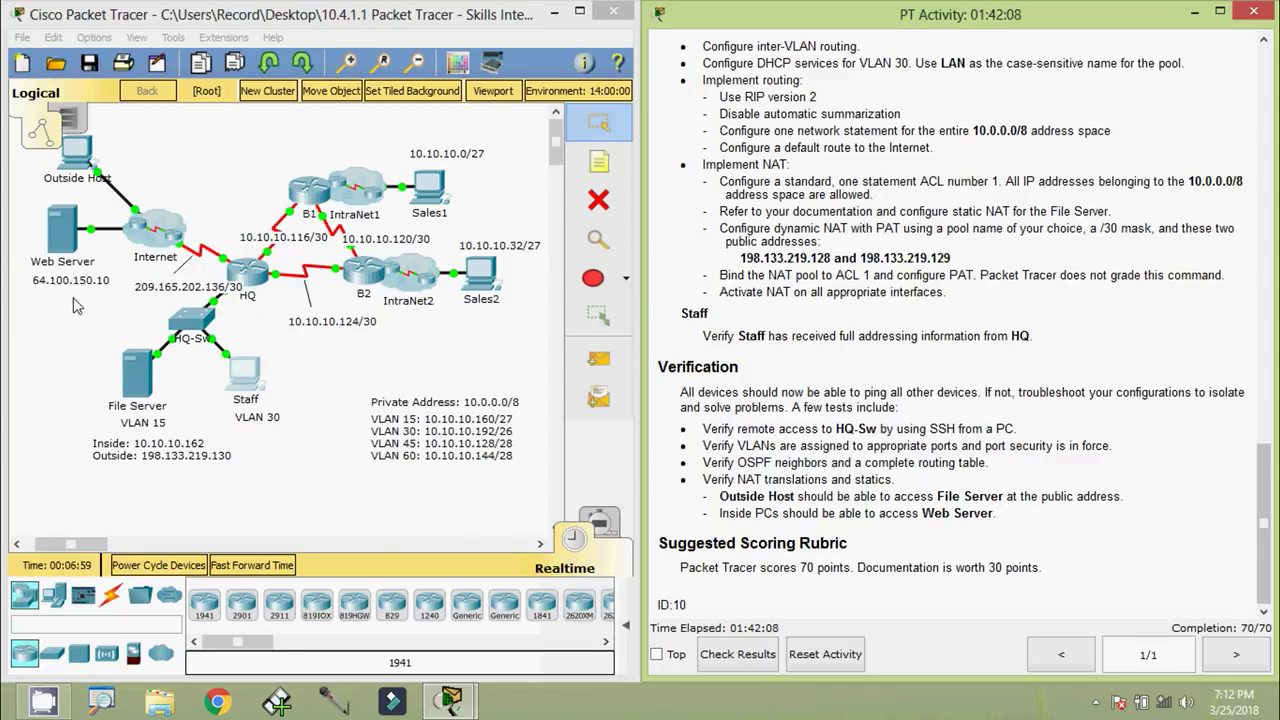
pyautogui.click(248, 378)
pyautogui.click(398, 170)
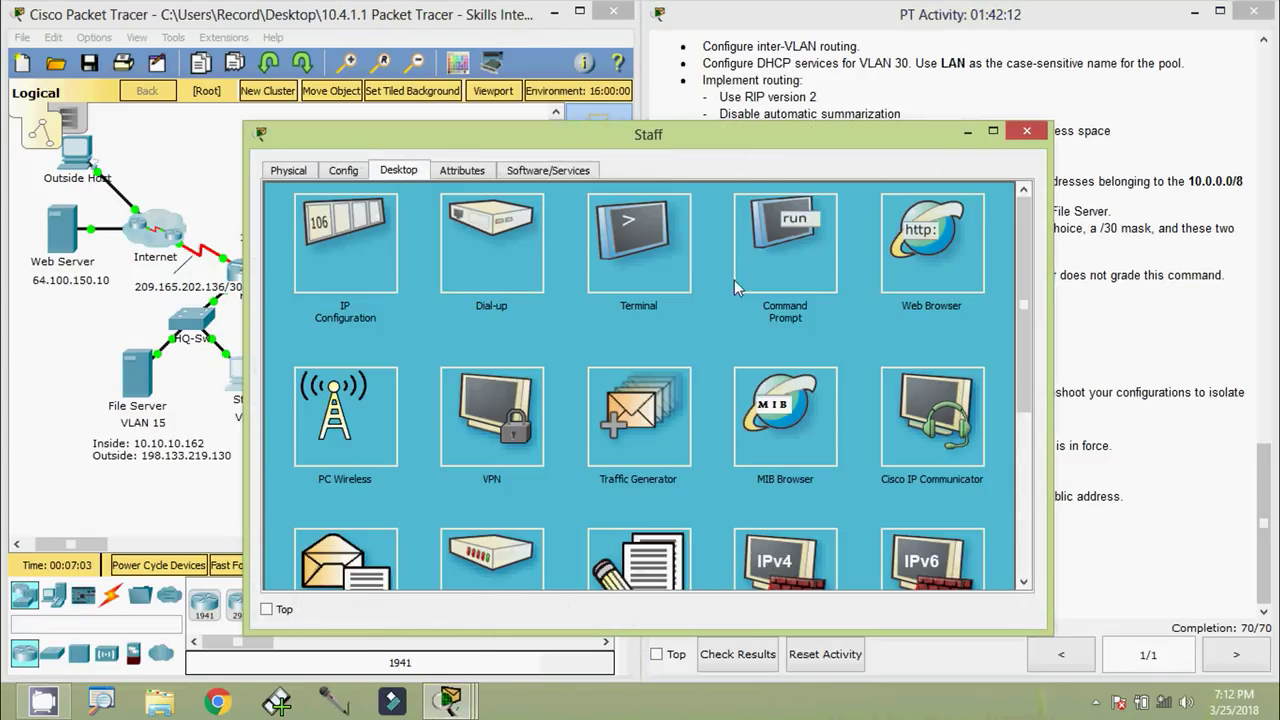
pyautogui.click(937, 266)
pyautogui.moveTo(623, 134); pyautogui.dragTo(792, 120)
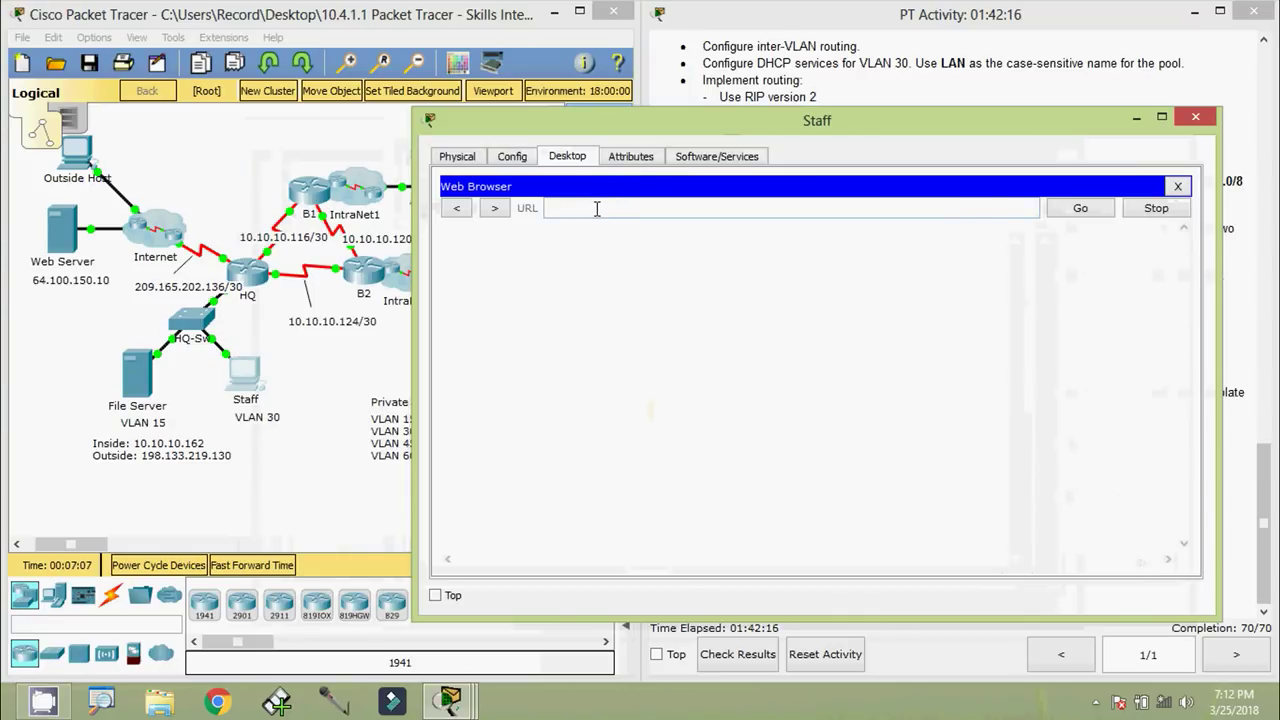
pyautogui.rightClick(596, 208)
pyautogui.click(628, 316)
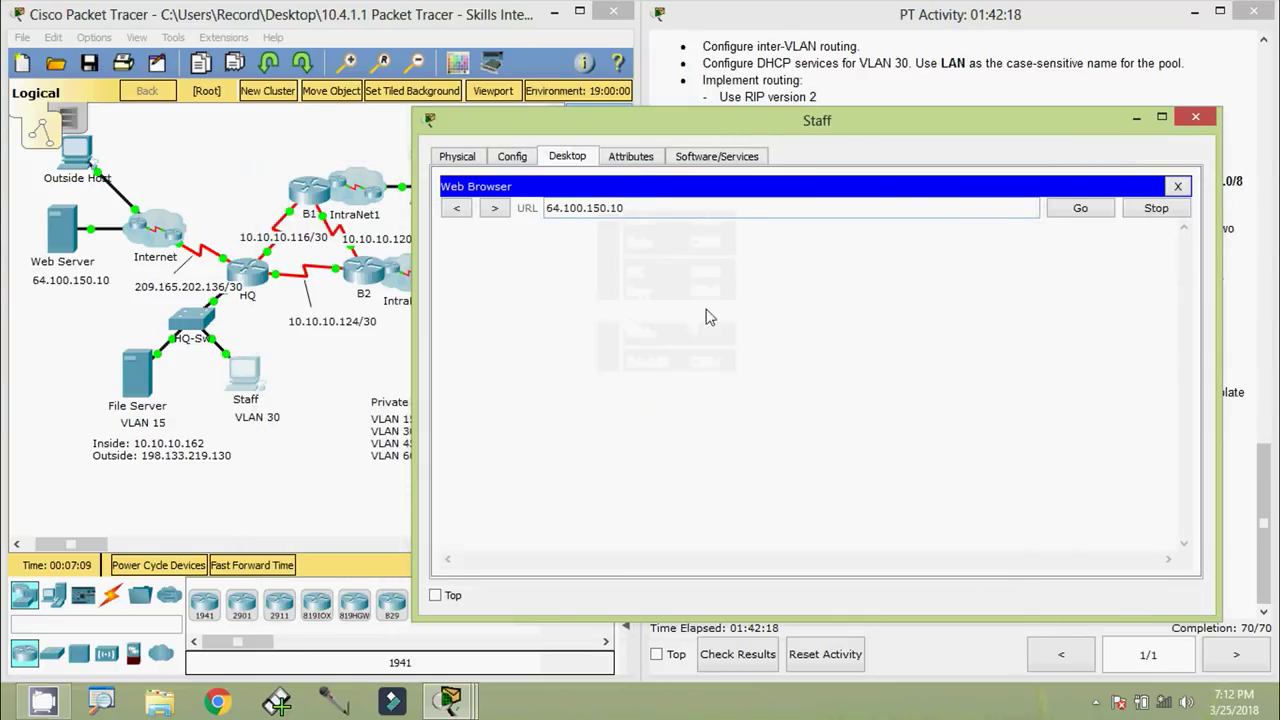
pyautogui.click(1082, 212)
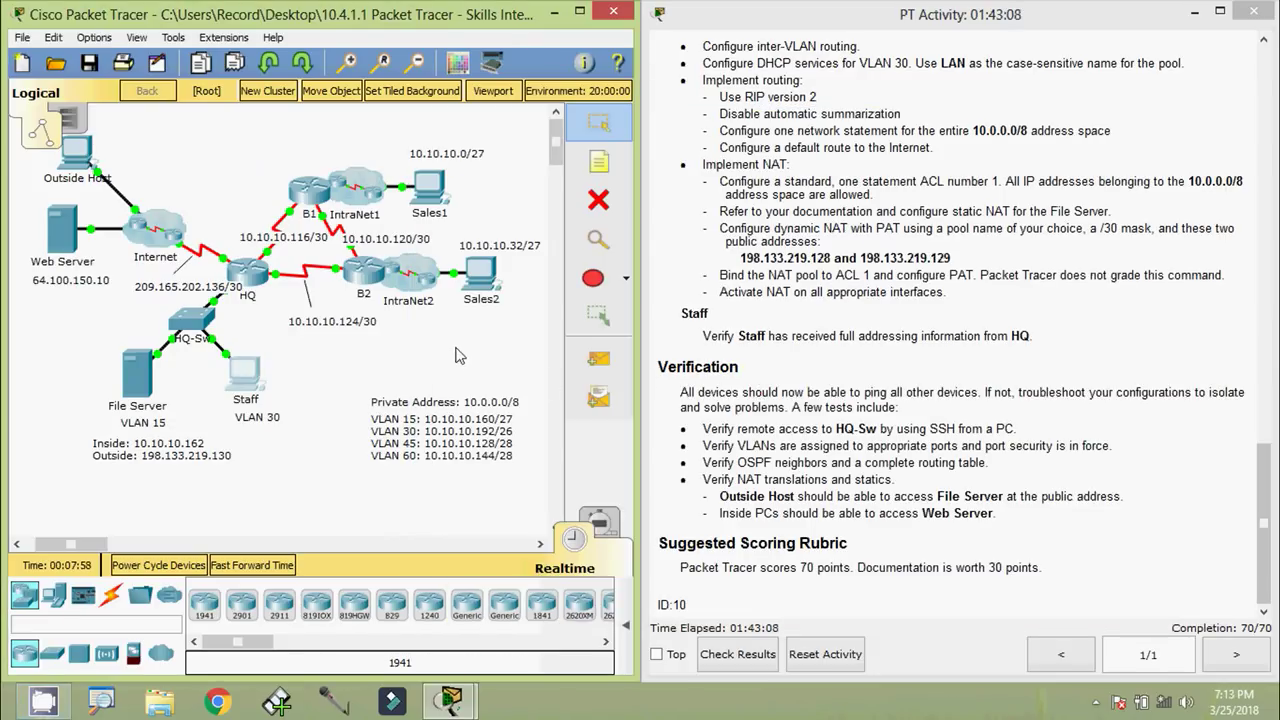
# Open HQ's CLI and enter privileged mode with enable
pyautogui.click(254, 274)
pyautogui.click(535, 170)
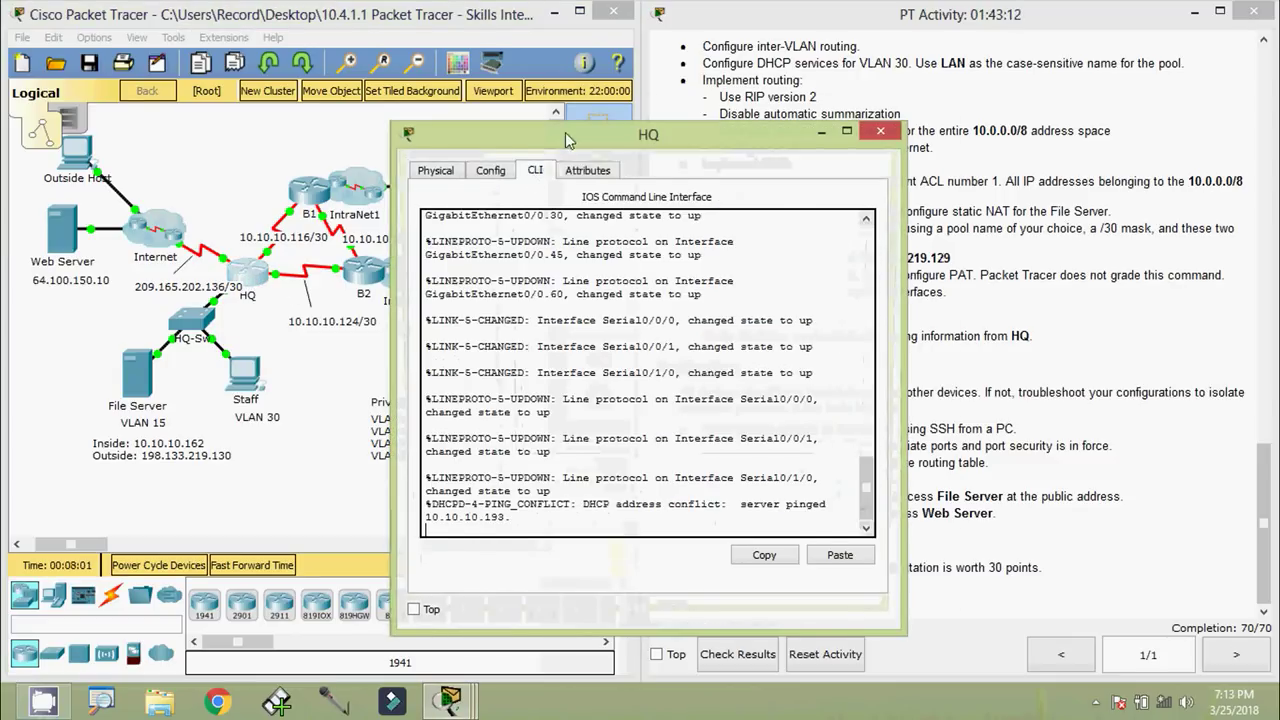
pyautogui.moveTo(567, 136); pyautogui.dragTo(615, 112)
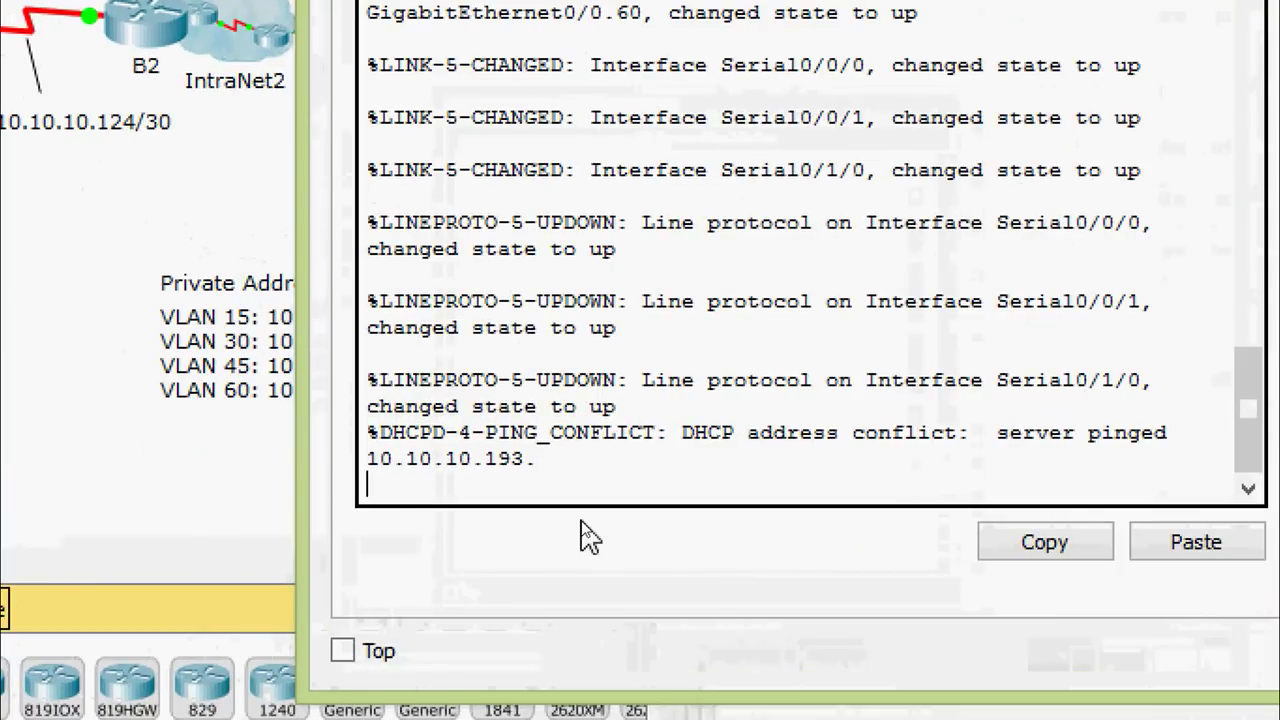
pyautogui.press('Return')
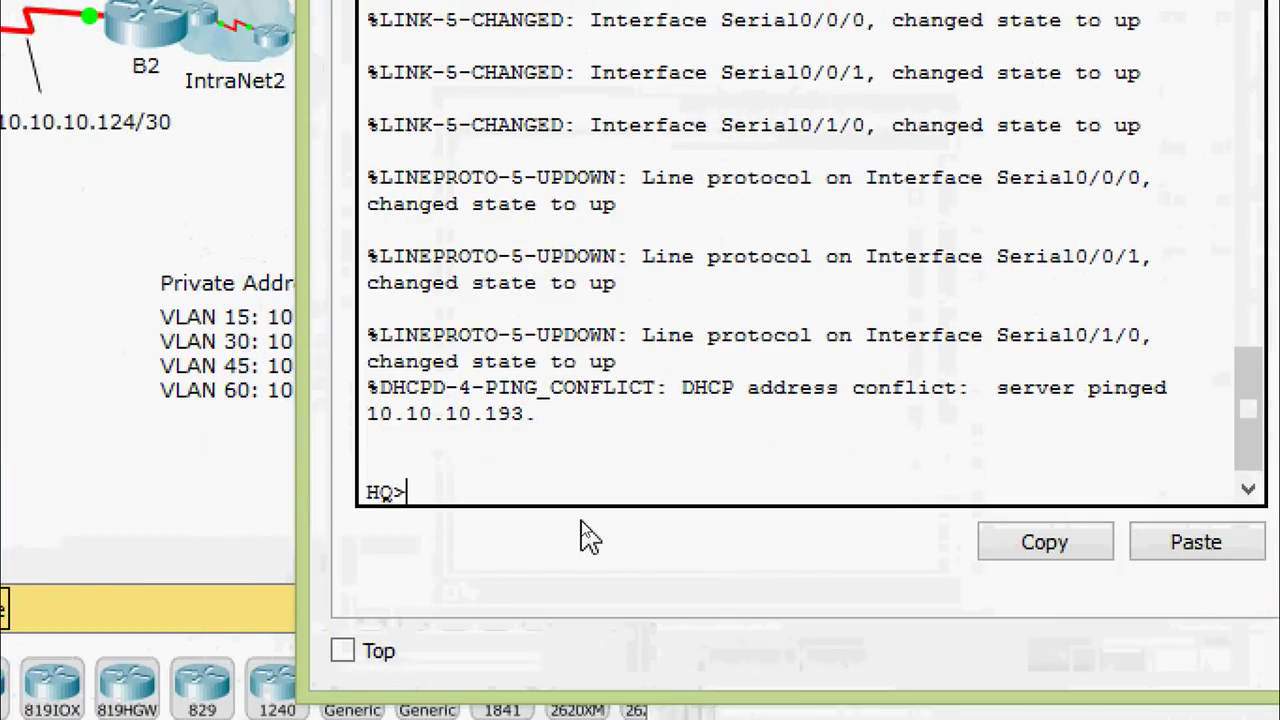
pyautogui.write('ena')
pyautogui.press('Tab')
pyautogui.press('Return')
# Query show nat ? to look for the NAT show command
pyautogui.write('sh')
pyautogui.press('Tab')
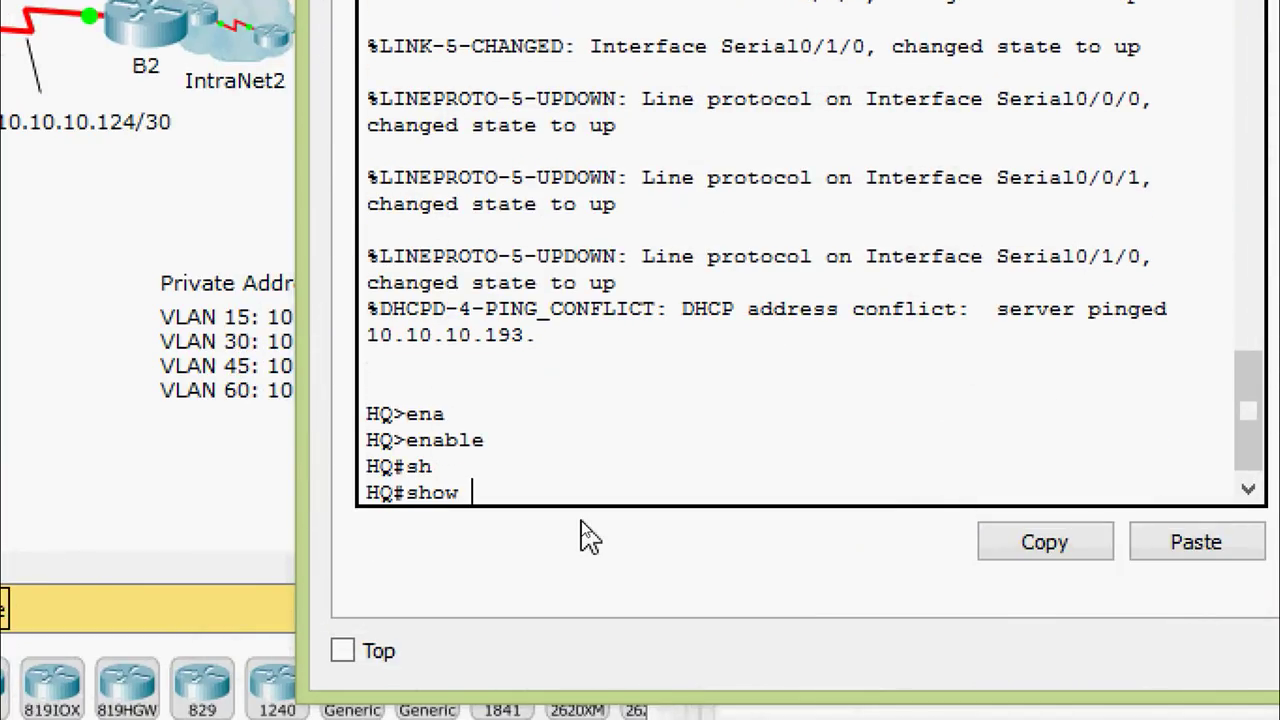
pyautogui.write('nat')
pyautogui.press('Tab')
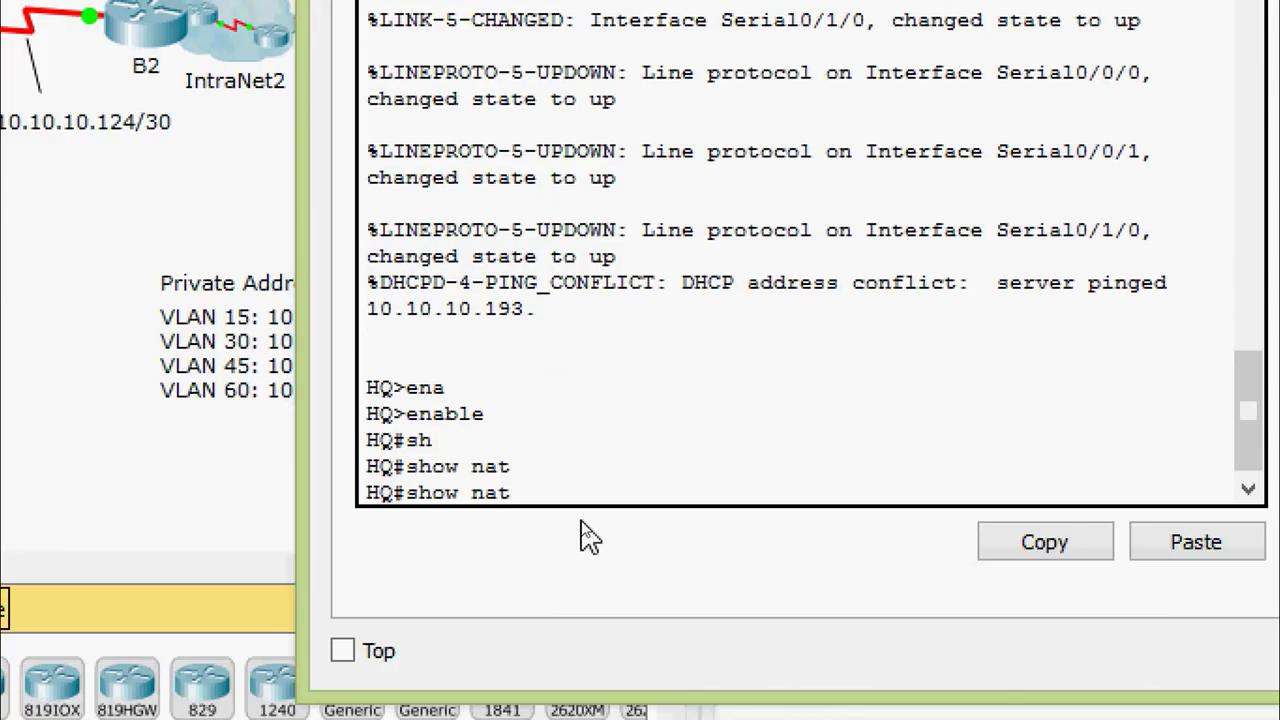
pyautogui.write('?')
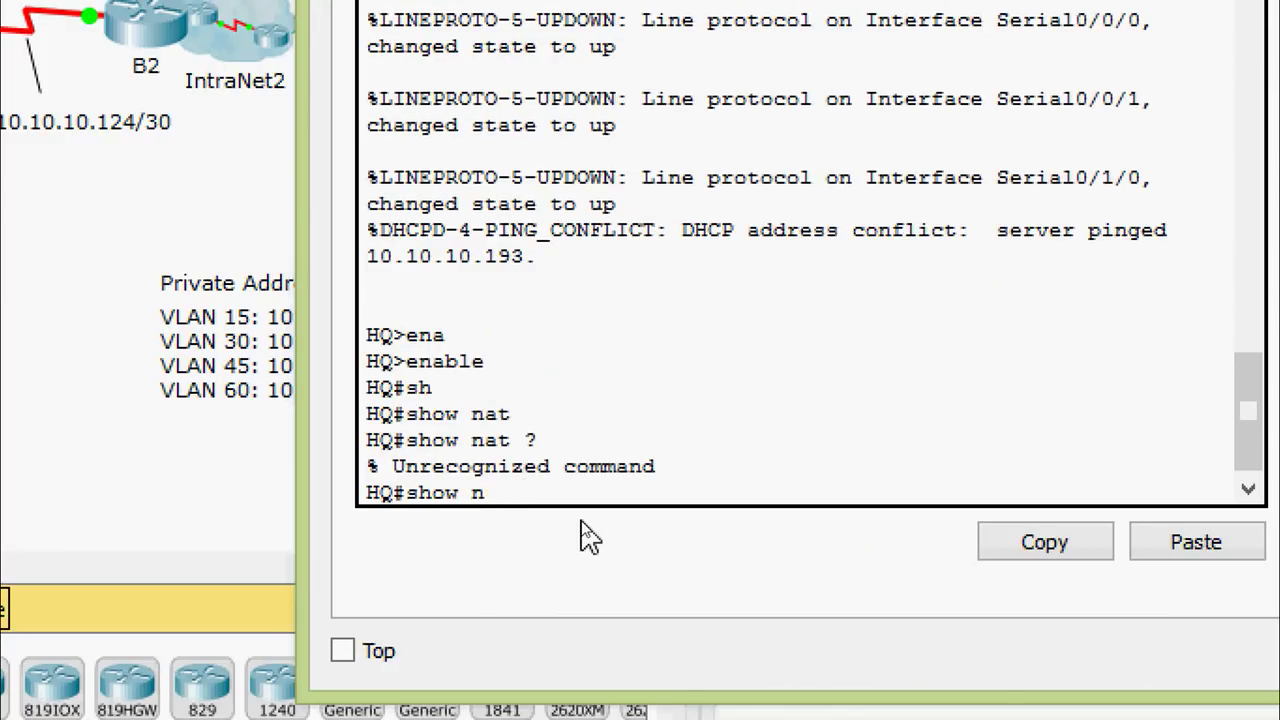